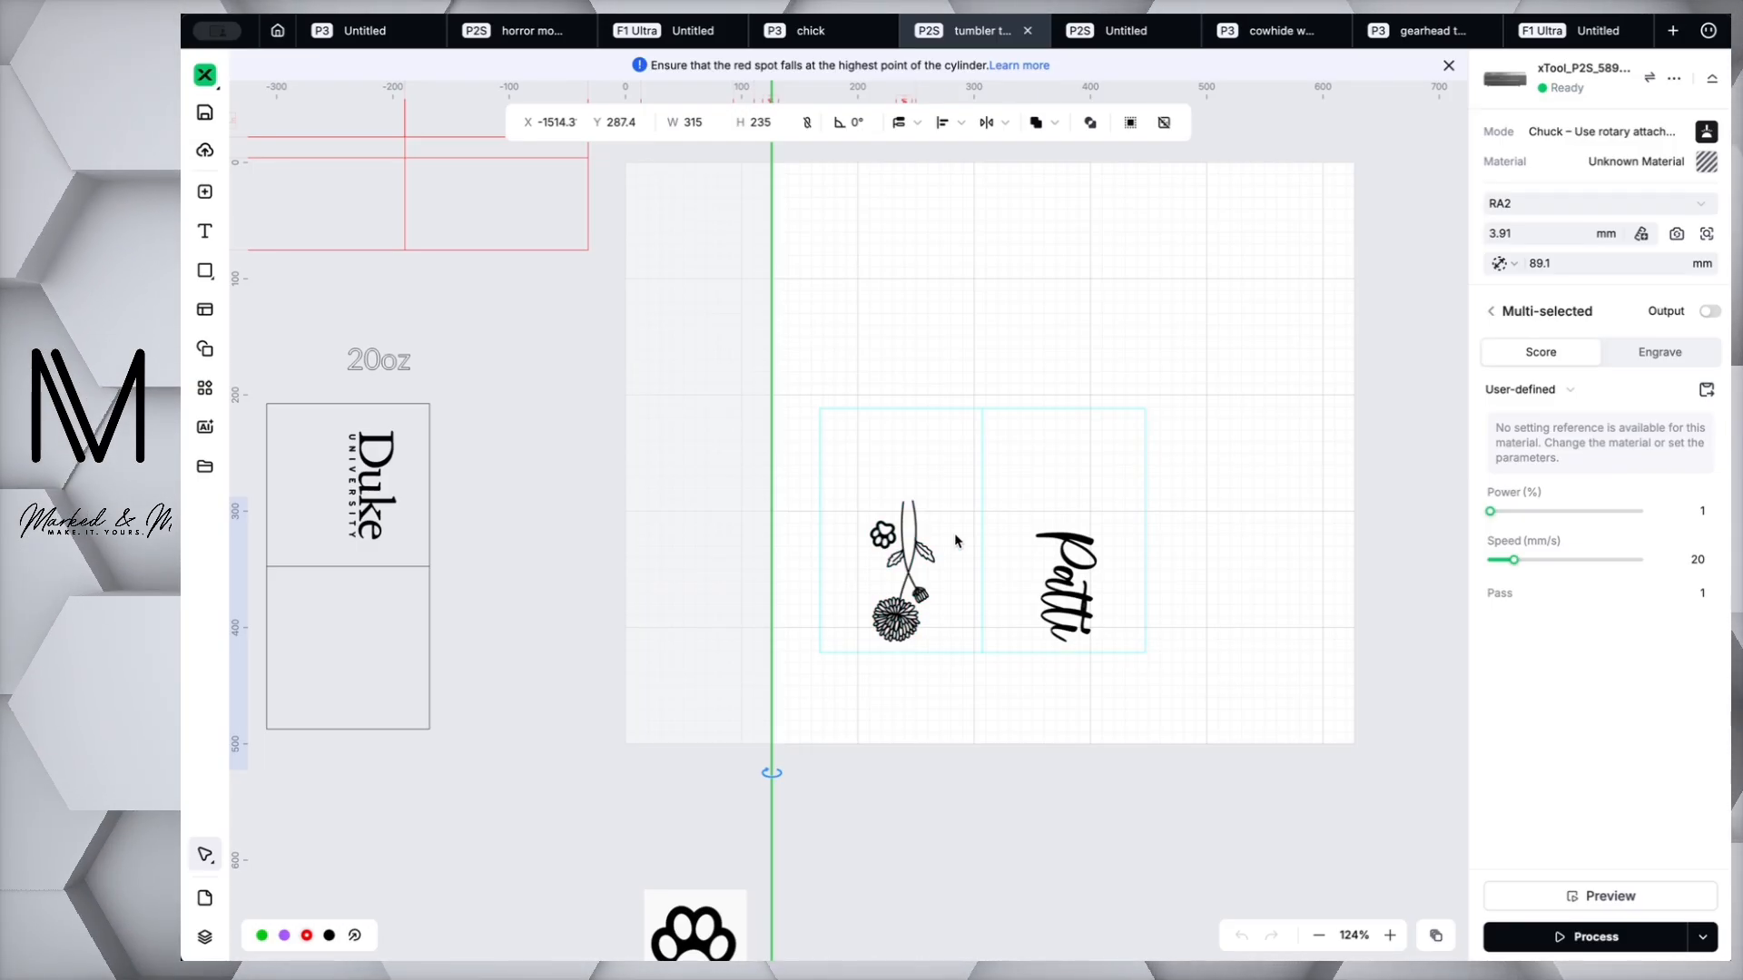
Look over the tumbler and mug templates laid out around the work area.
scroll(955, 532, "down", 5)
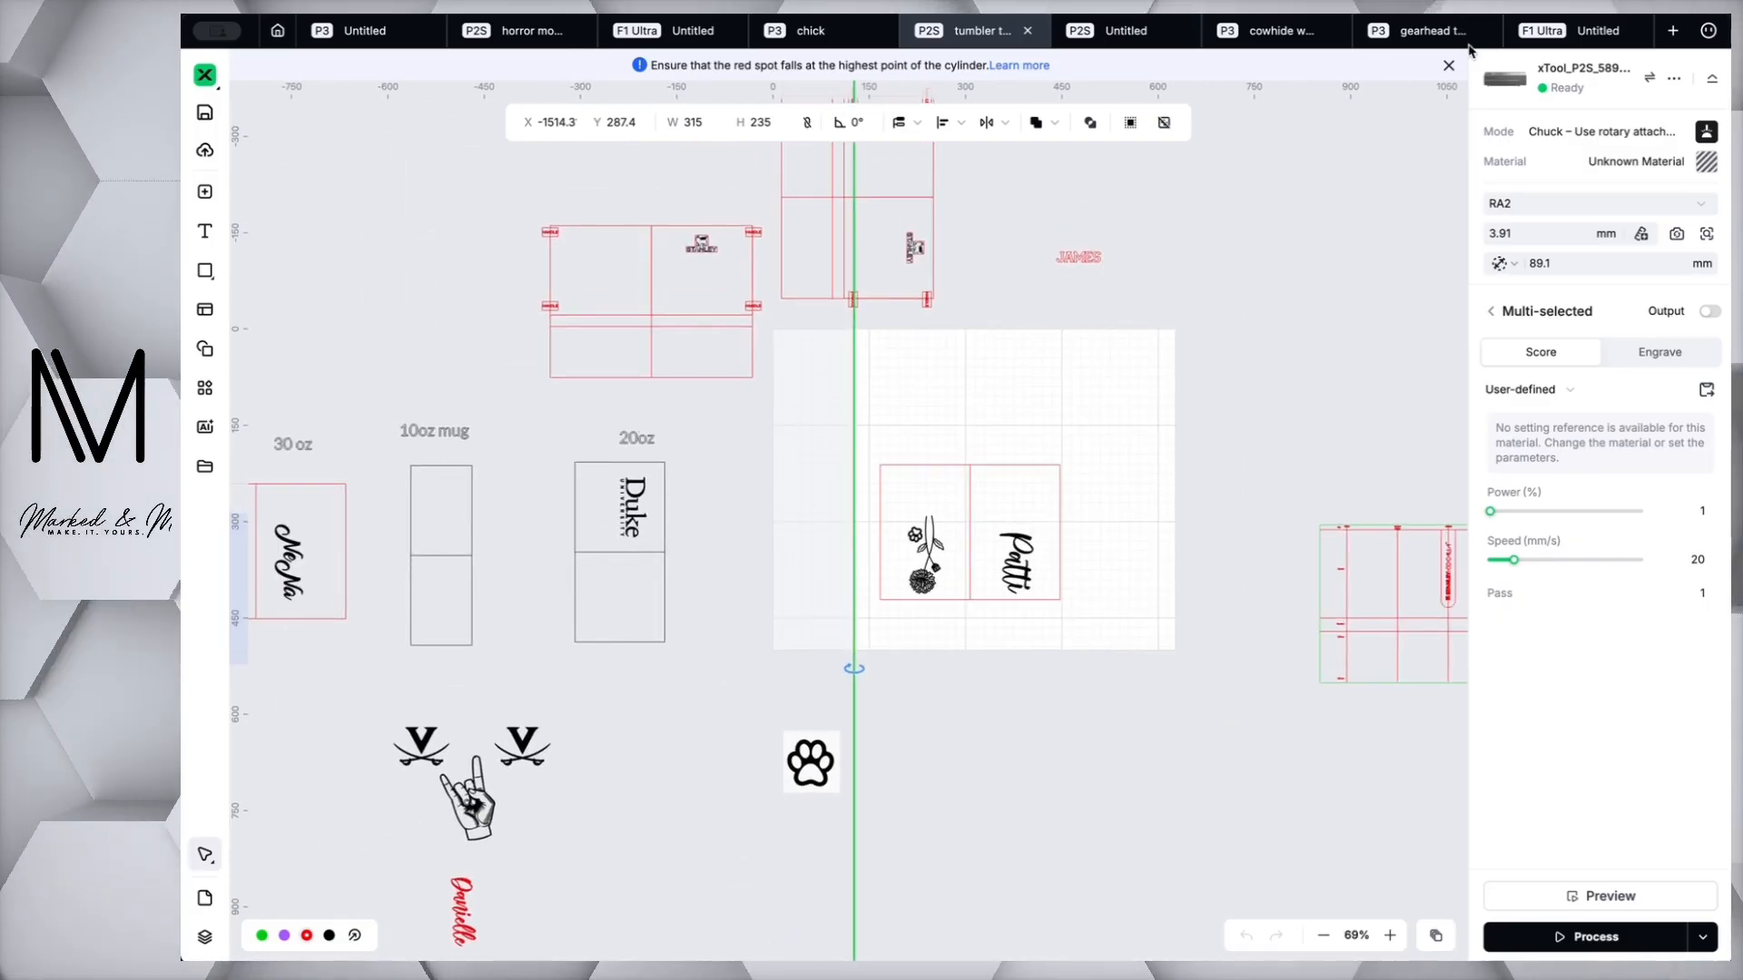
scroll(1093, 497, "left", 3)
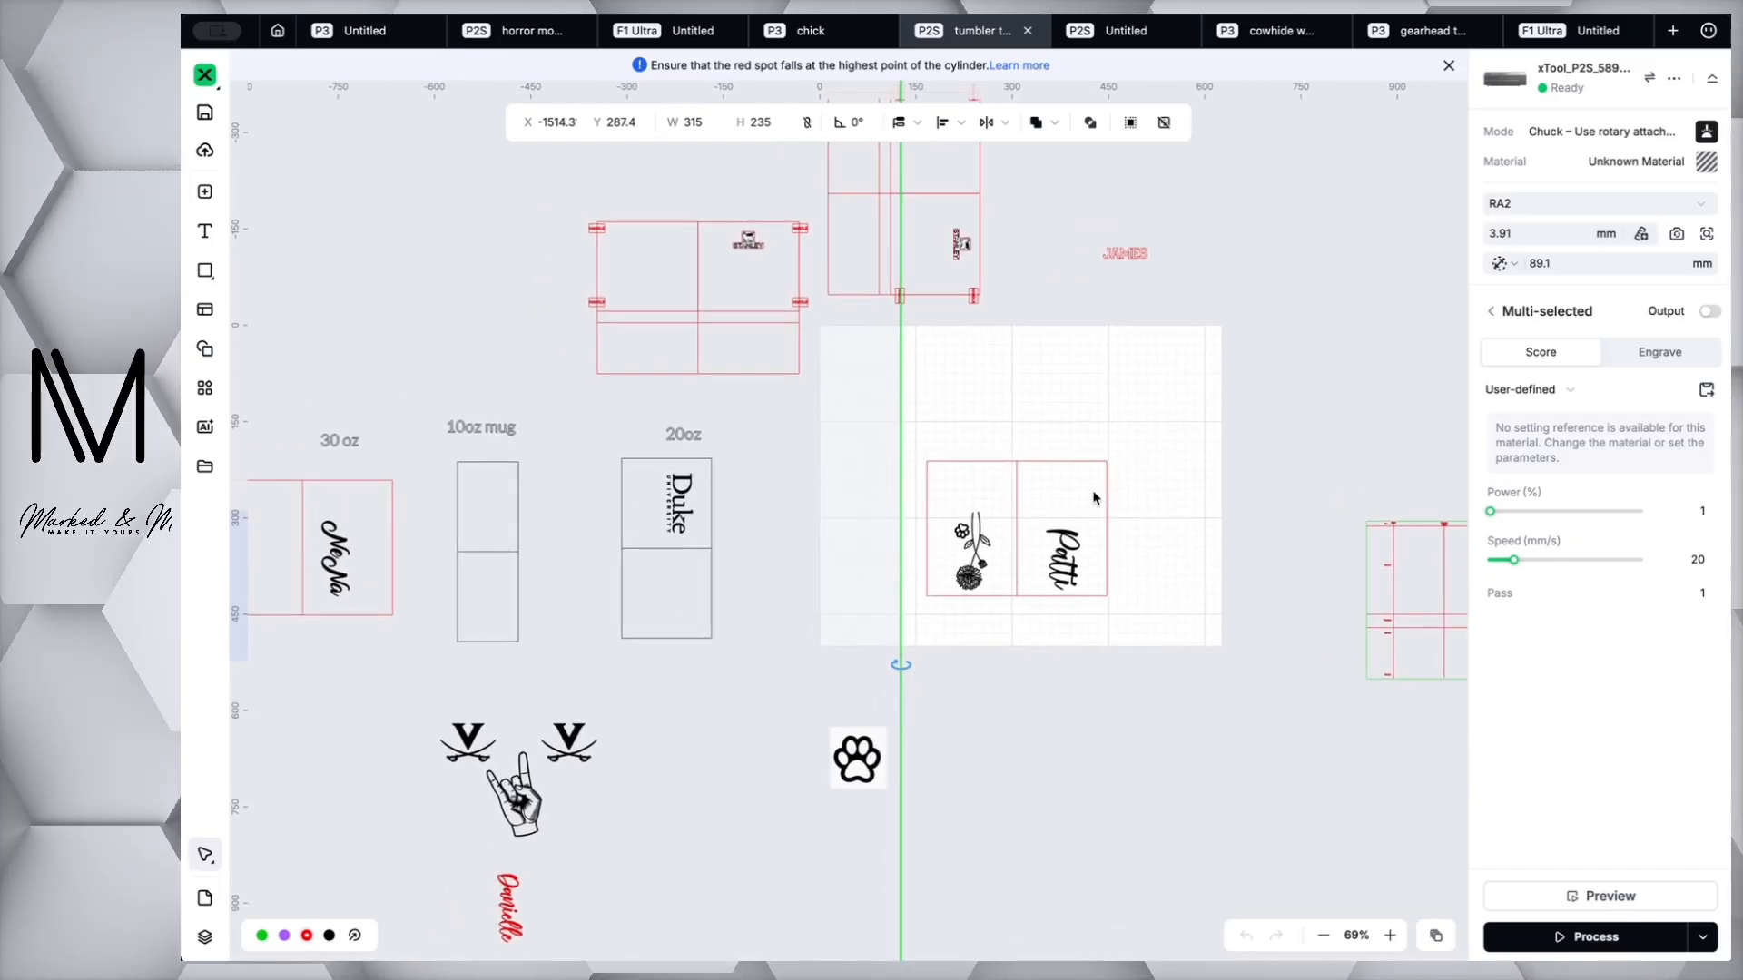
scroll(1093, 497, "right", 10)
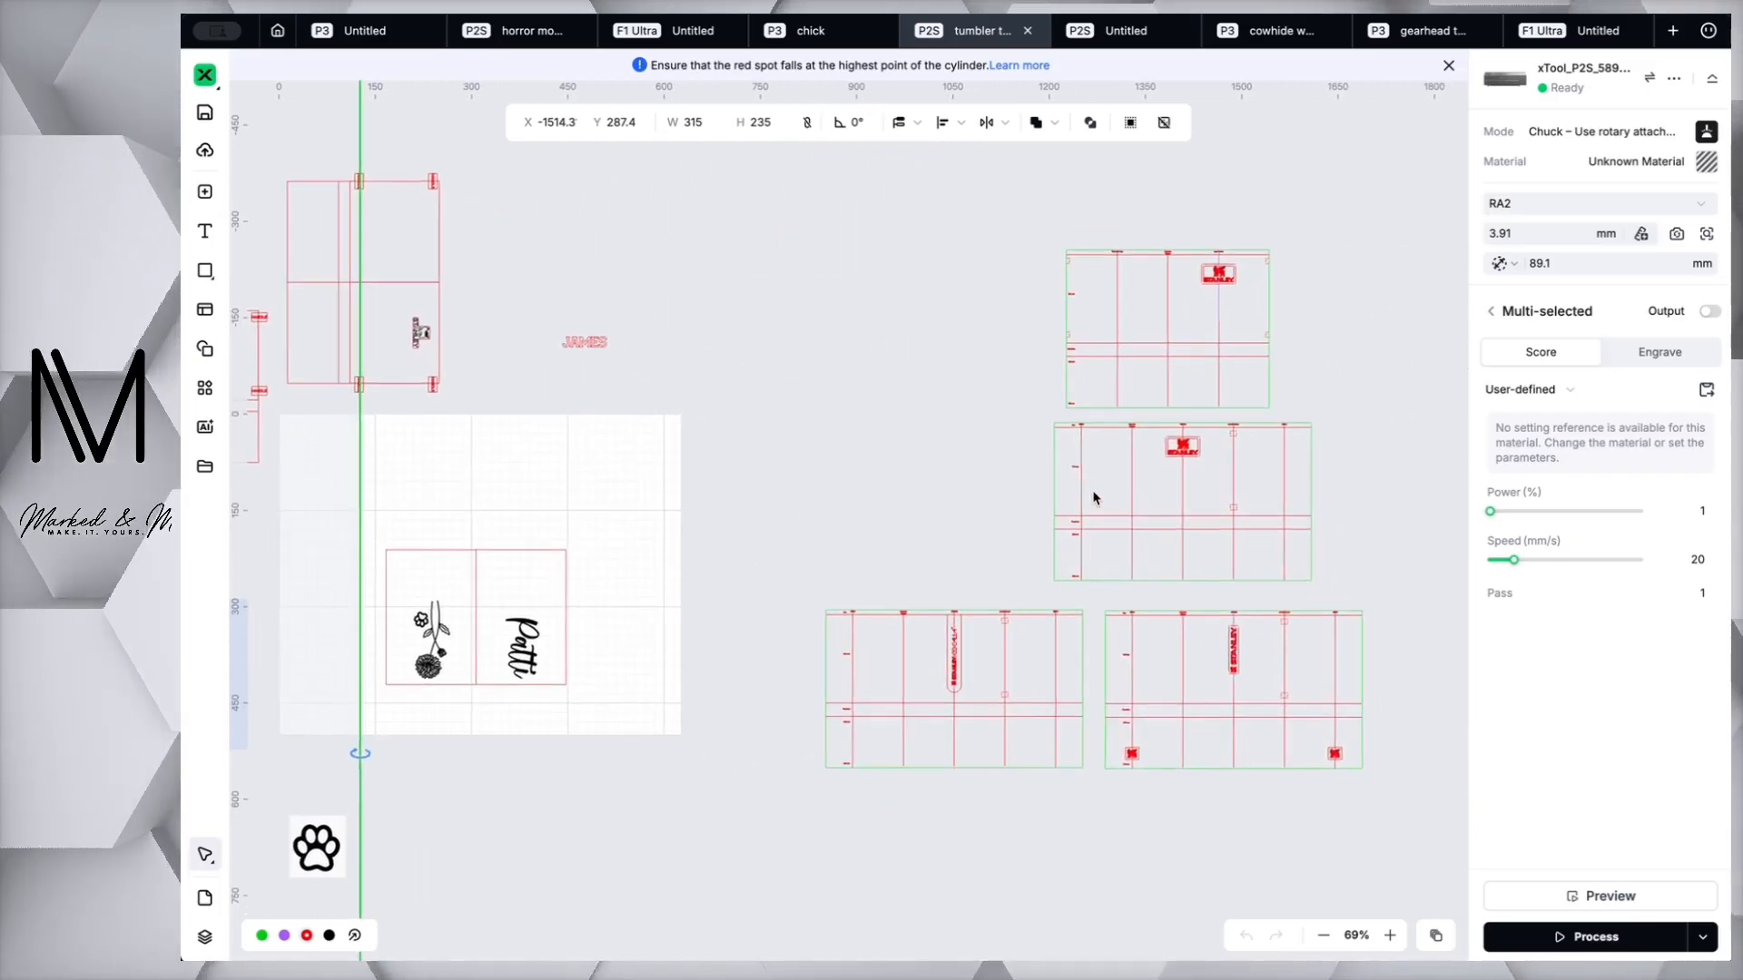
scroll(1094, 497, "right", 2)
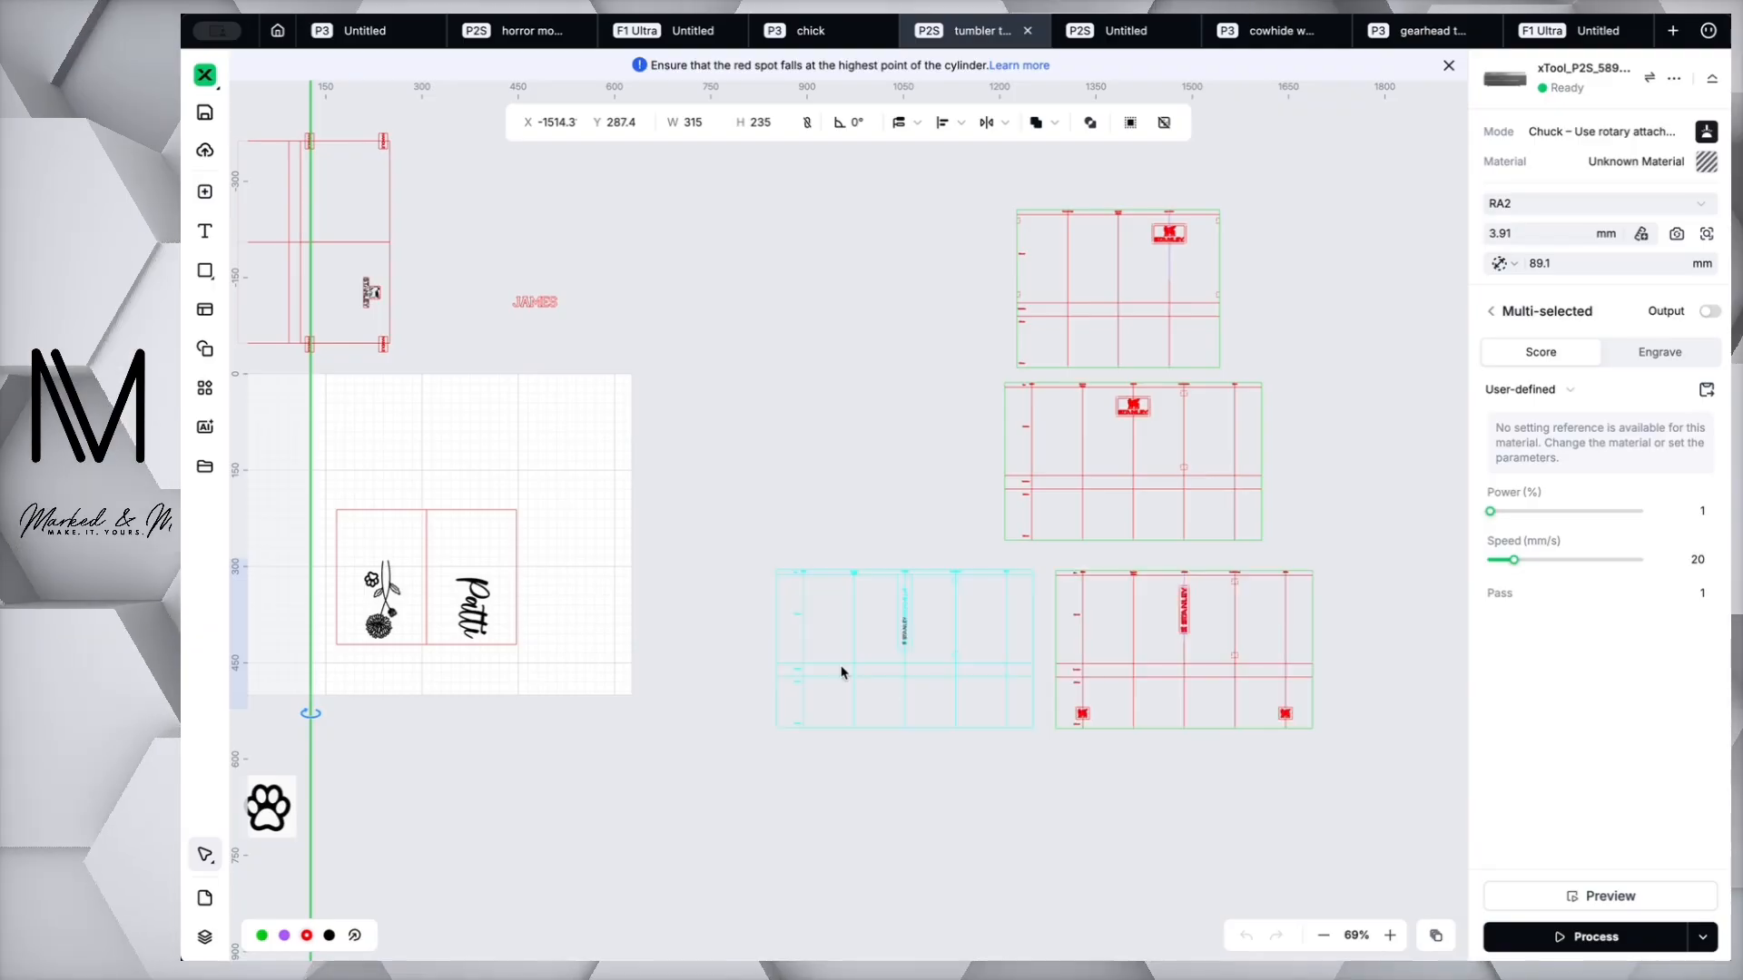
scroll(844, 669, "left", 2)
scroll(854, 495, "left", 5)
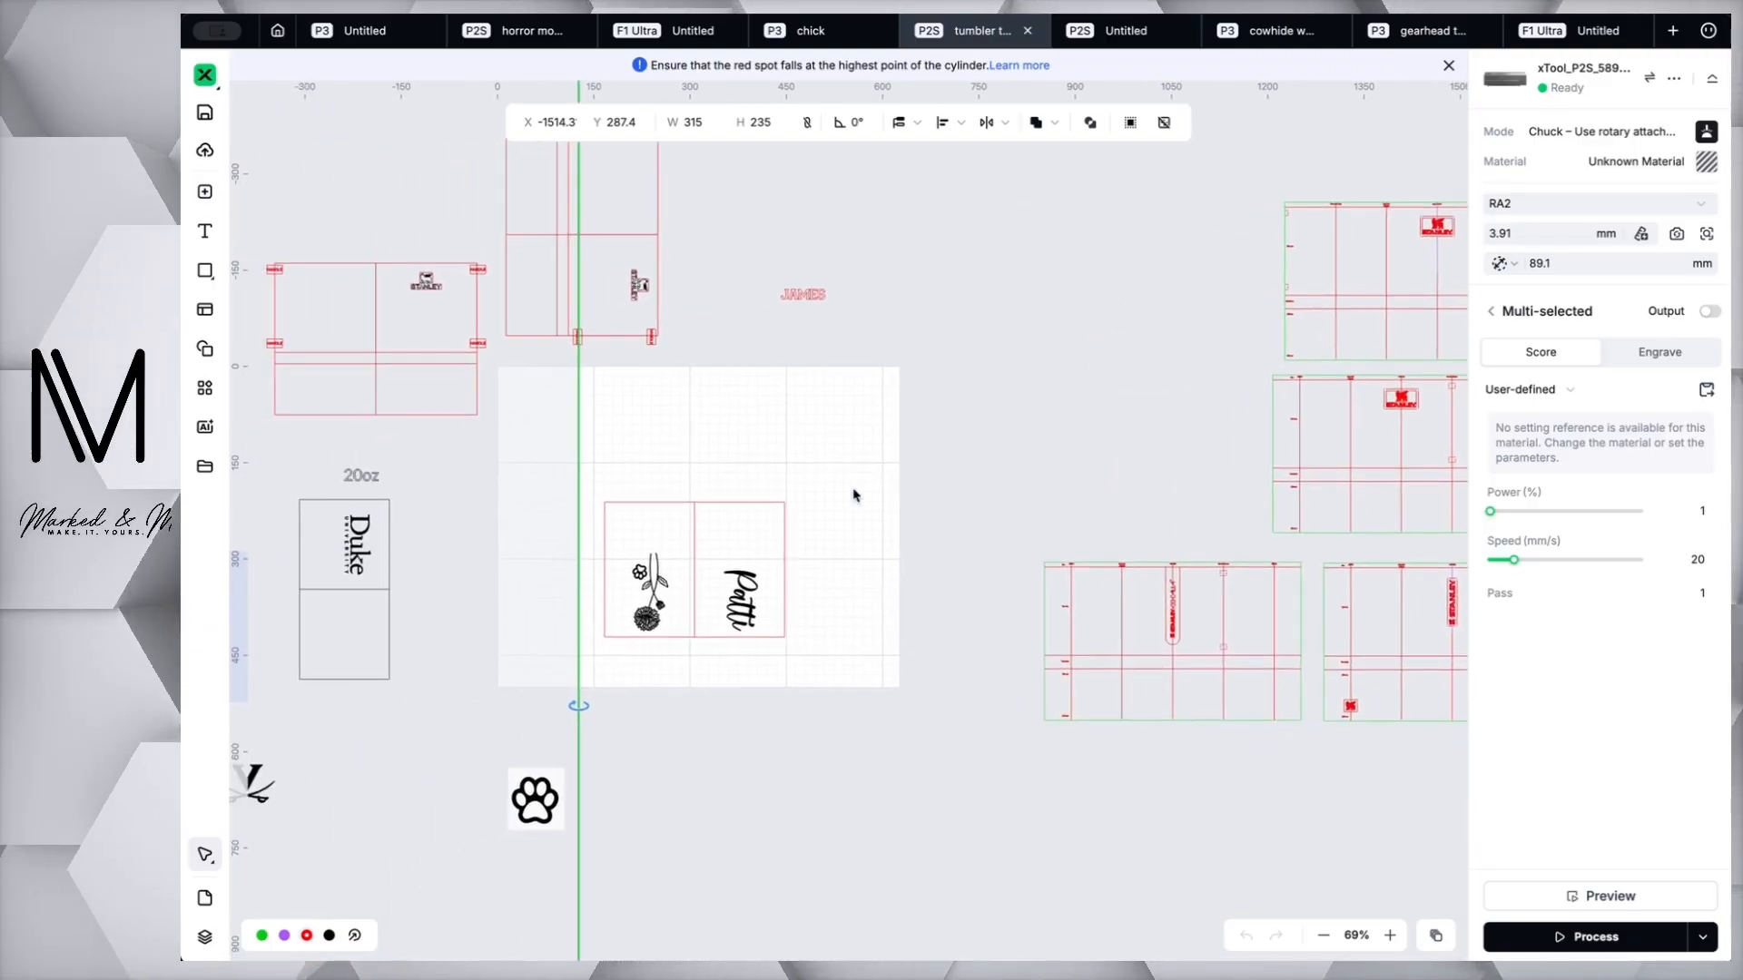
scroll(853, 495, "left", 3)
scroll(510, 446, "left", 3)
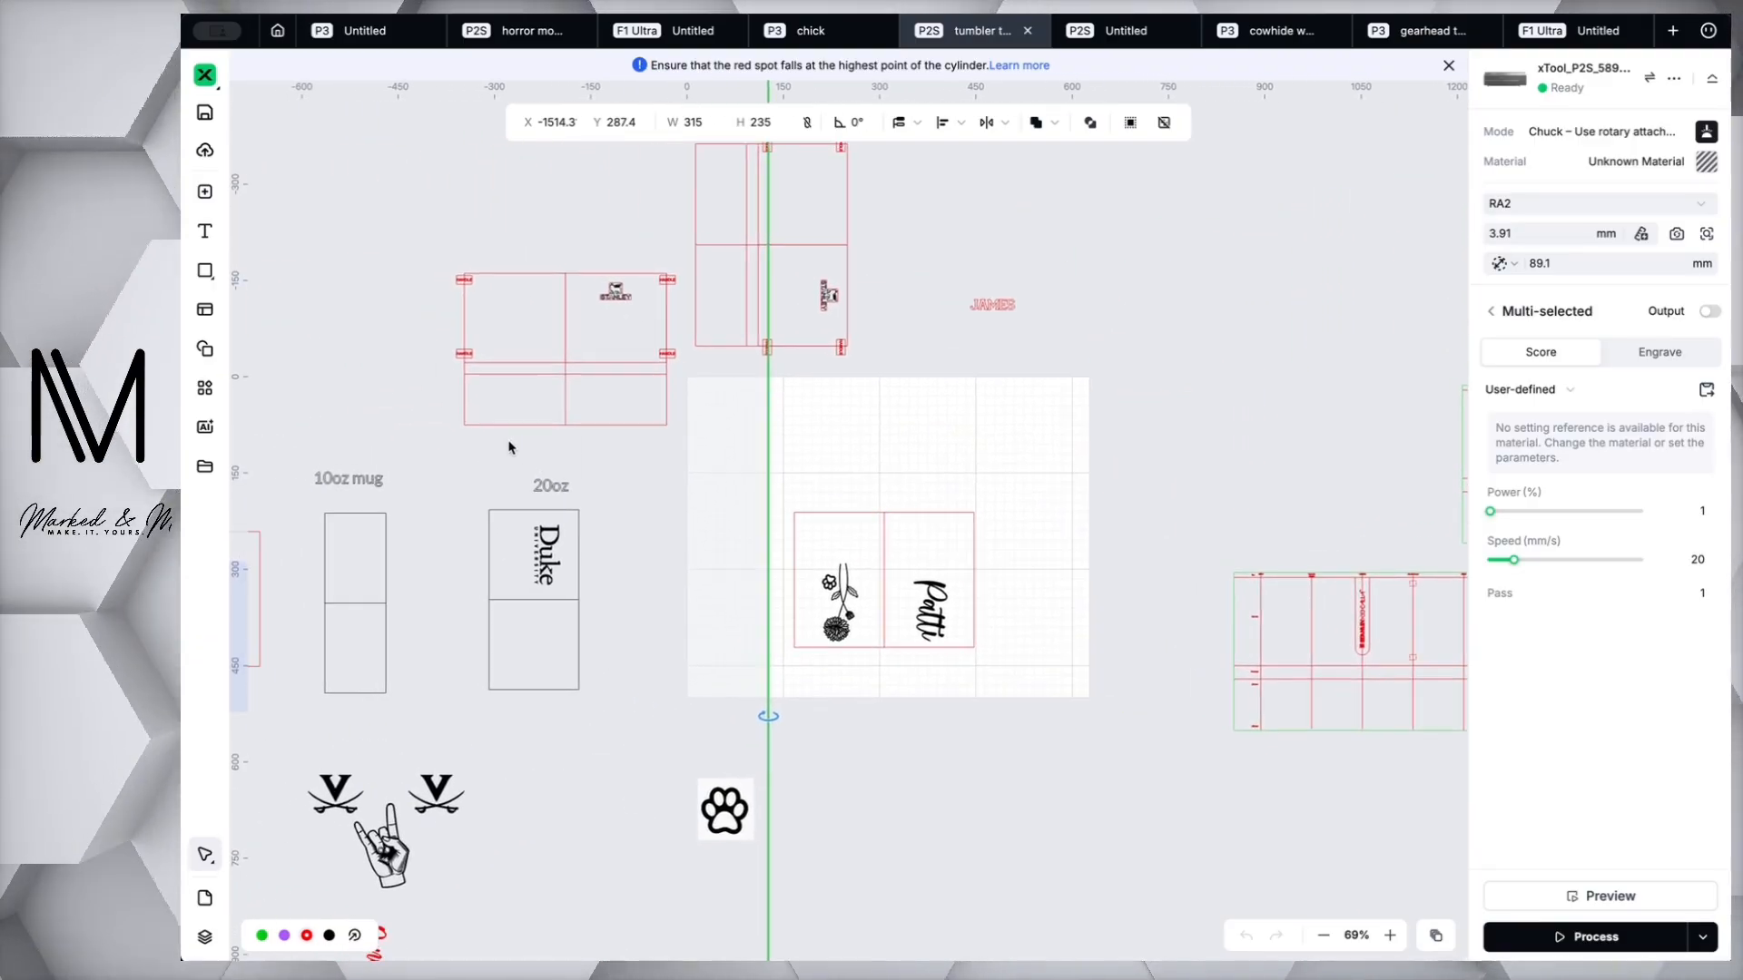
scroll(610, 650, "down", 2)
scroll(611, 650, "left", 4)
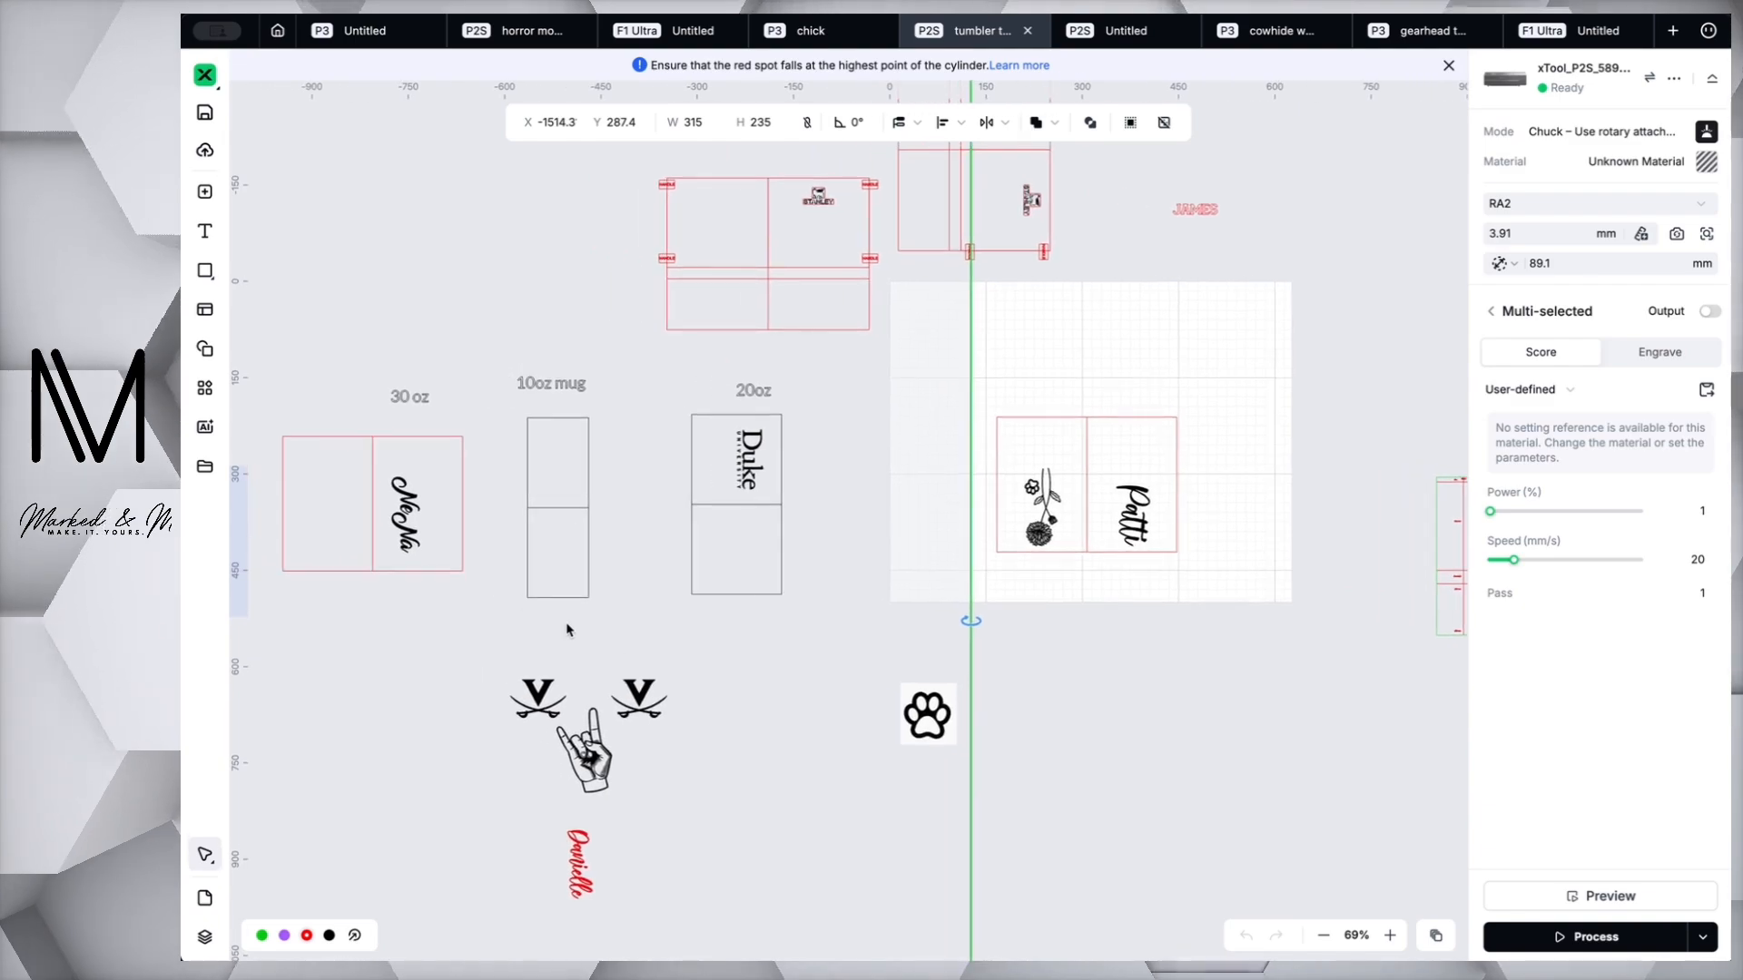
scroll(335, 537, "left", 10)
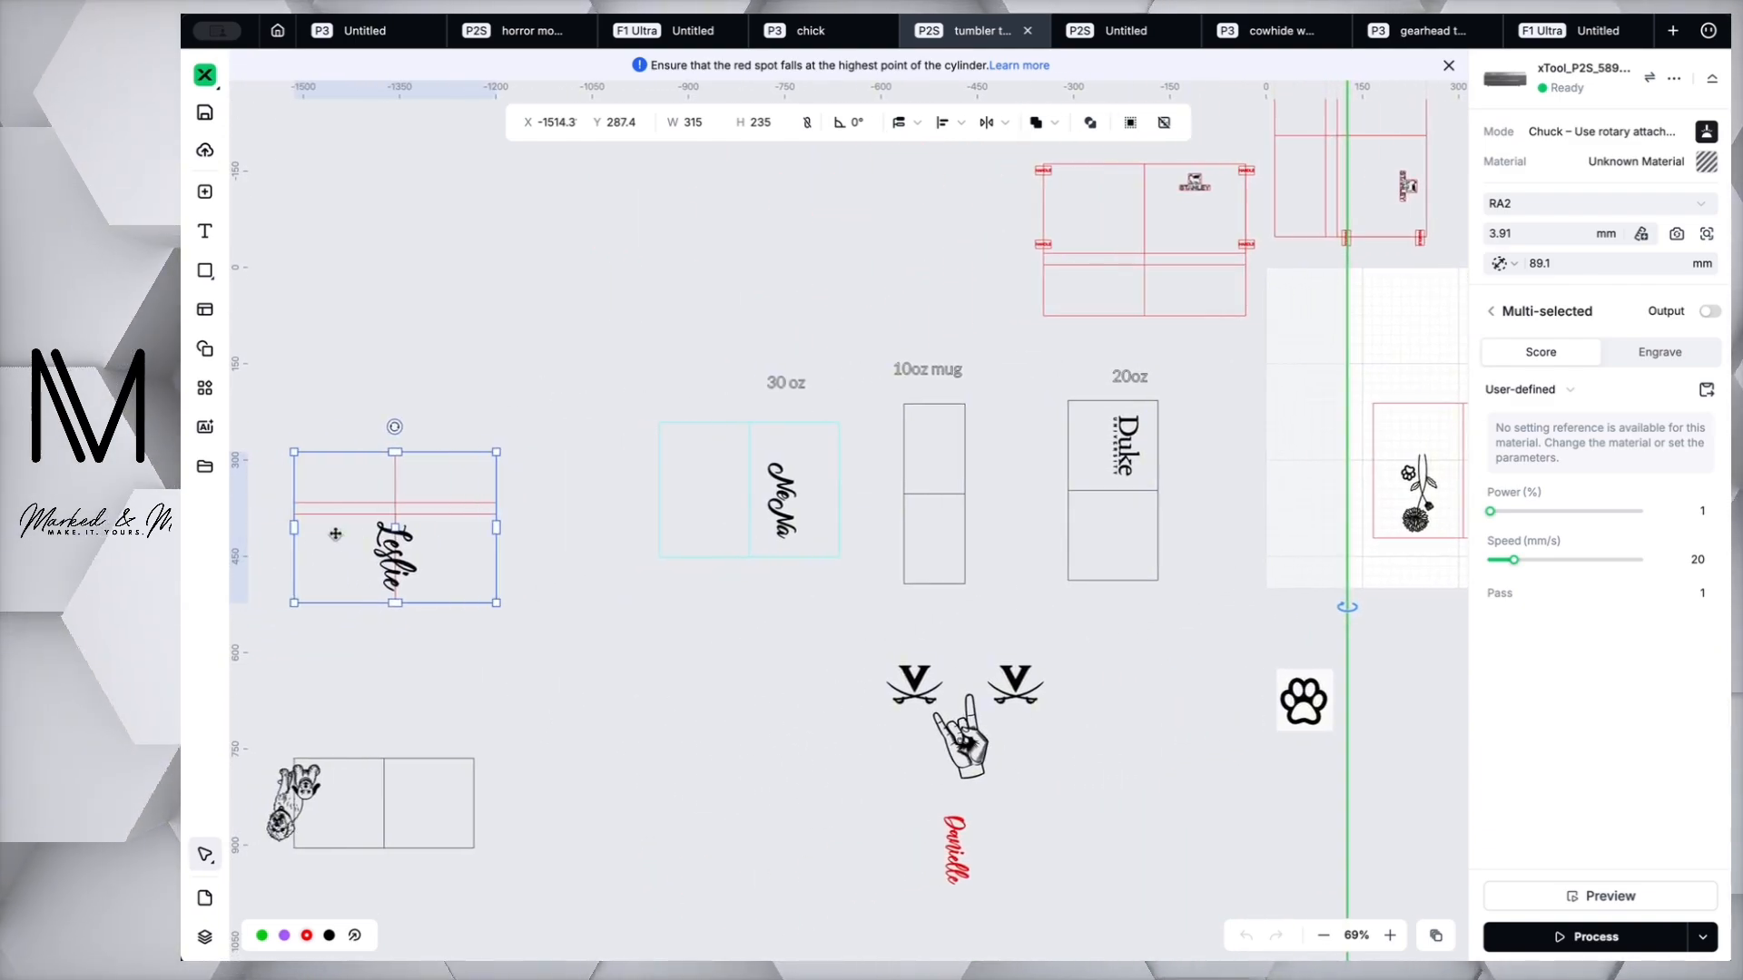
Shift the blank template with two horizontal guide lines slightly and review the 30 oz, 10oz mug and 20oz layouts.
left_click_drag(373, 481, 409, 477)
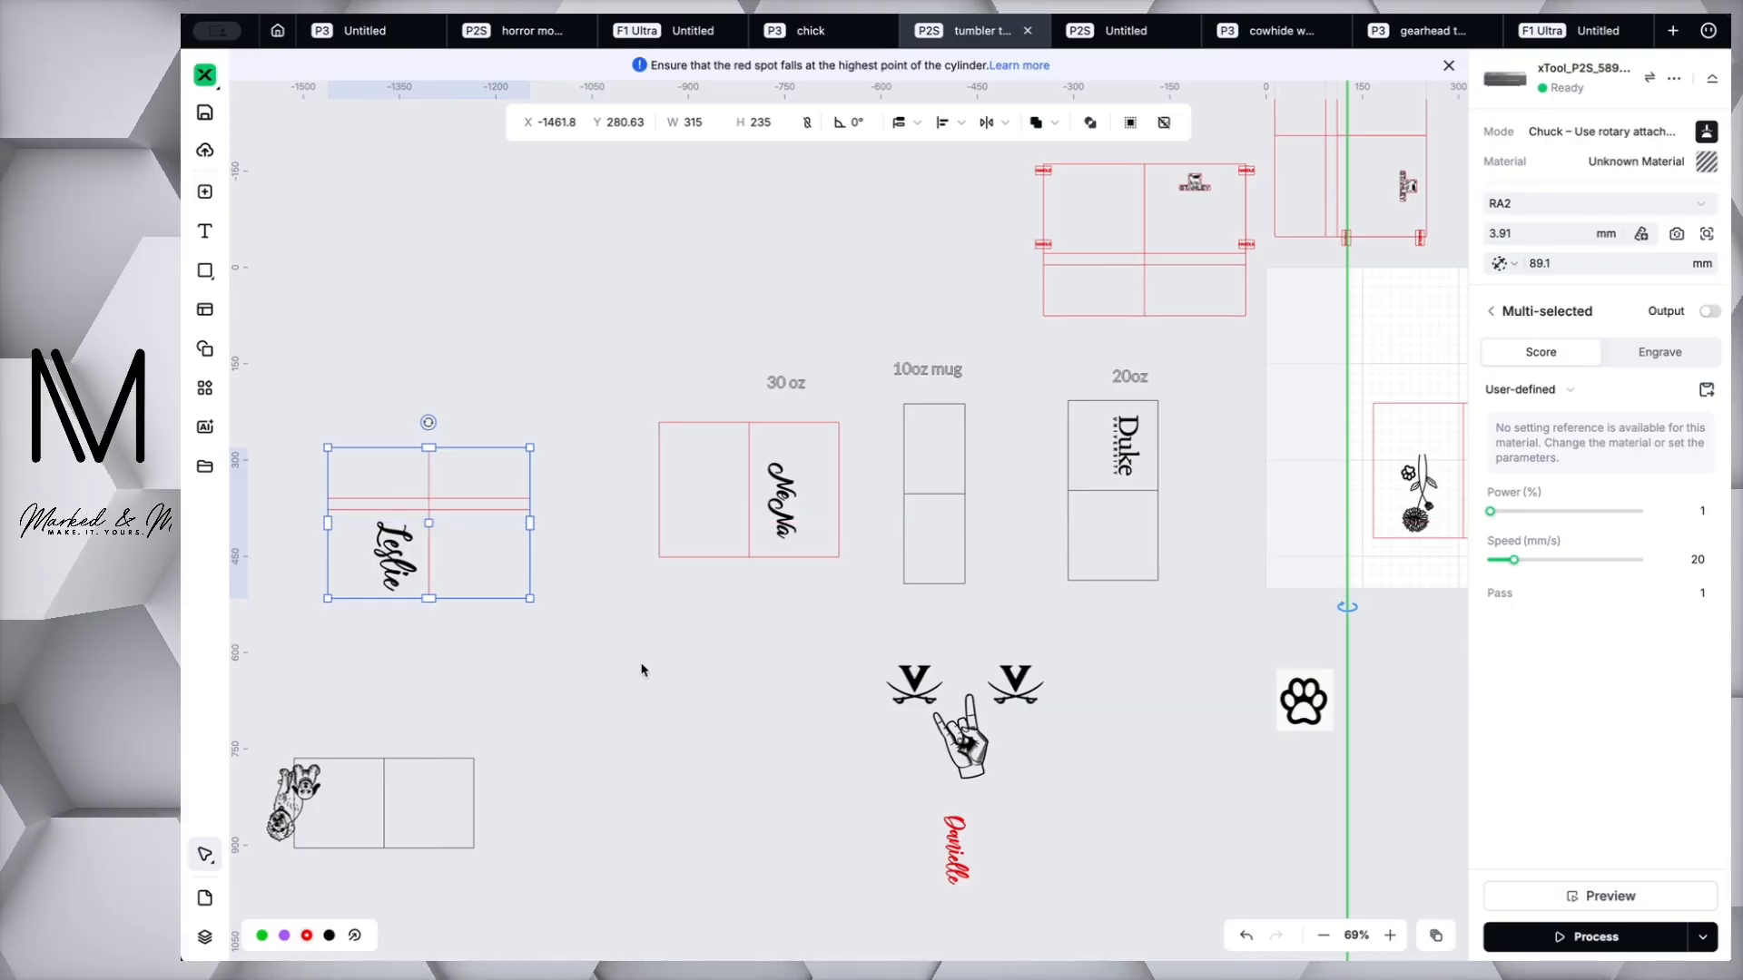
scroll(642, 669, "right", 10)
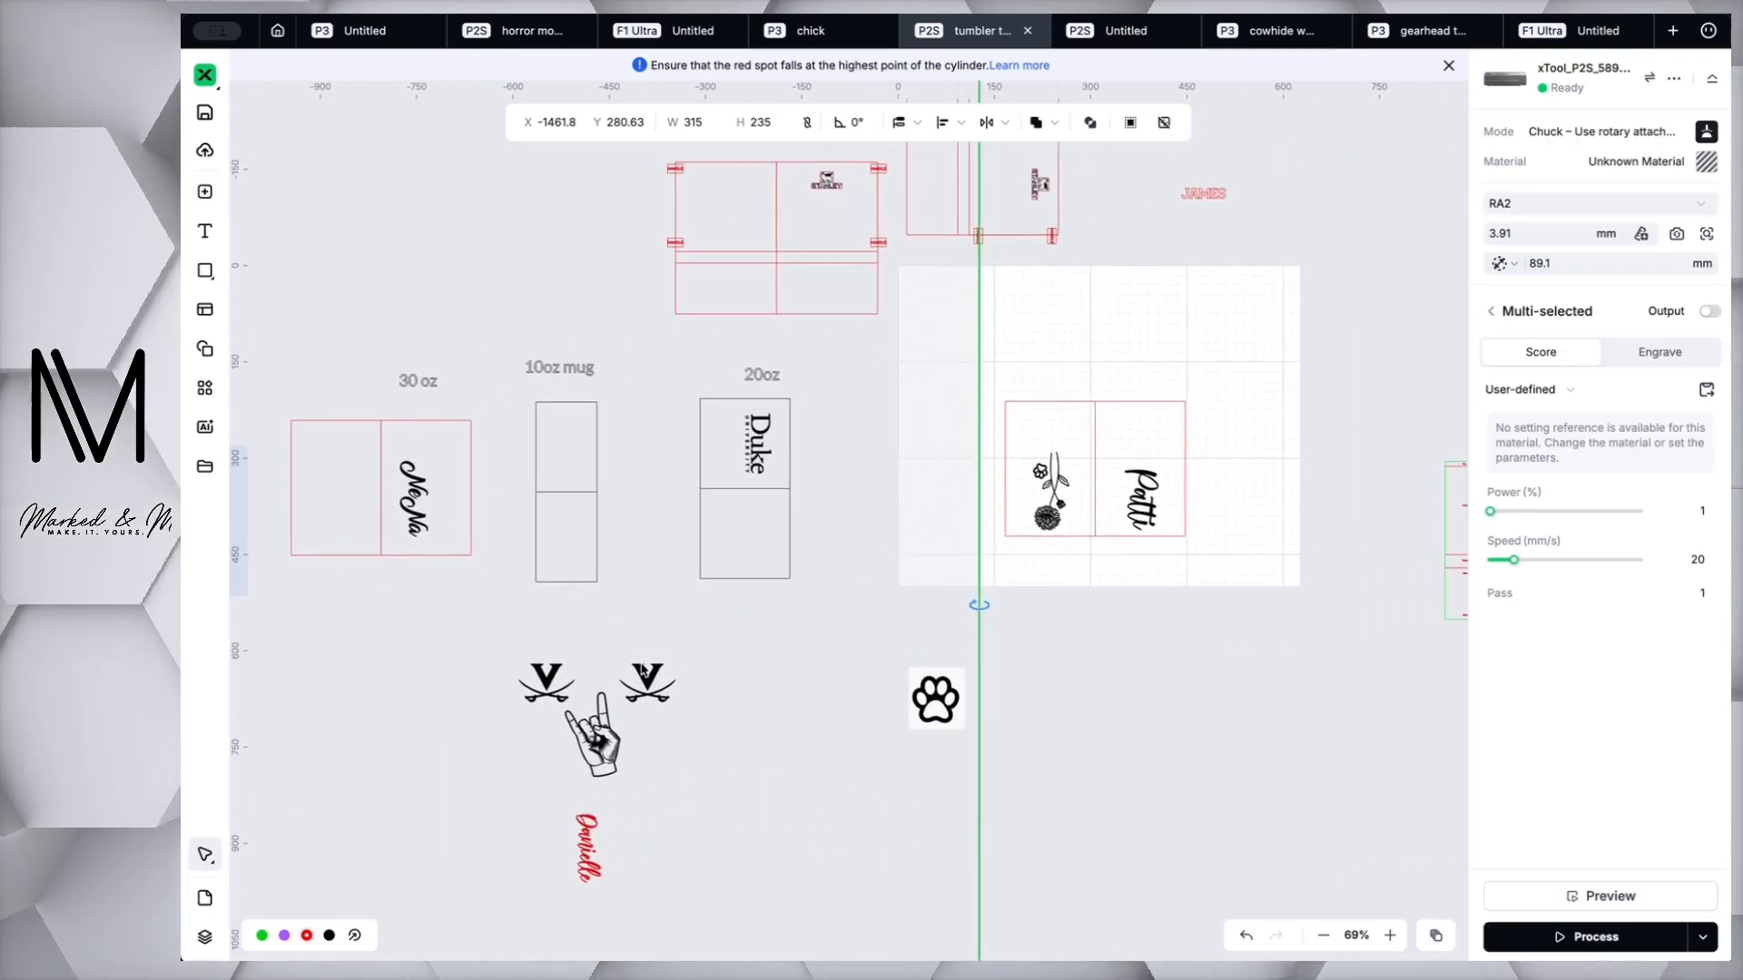
scroll(642, 670, "left", 4)
scroll(641, 670, "up", 2)
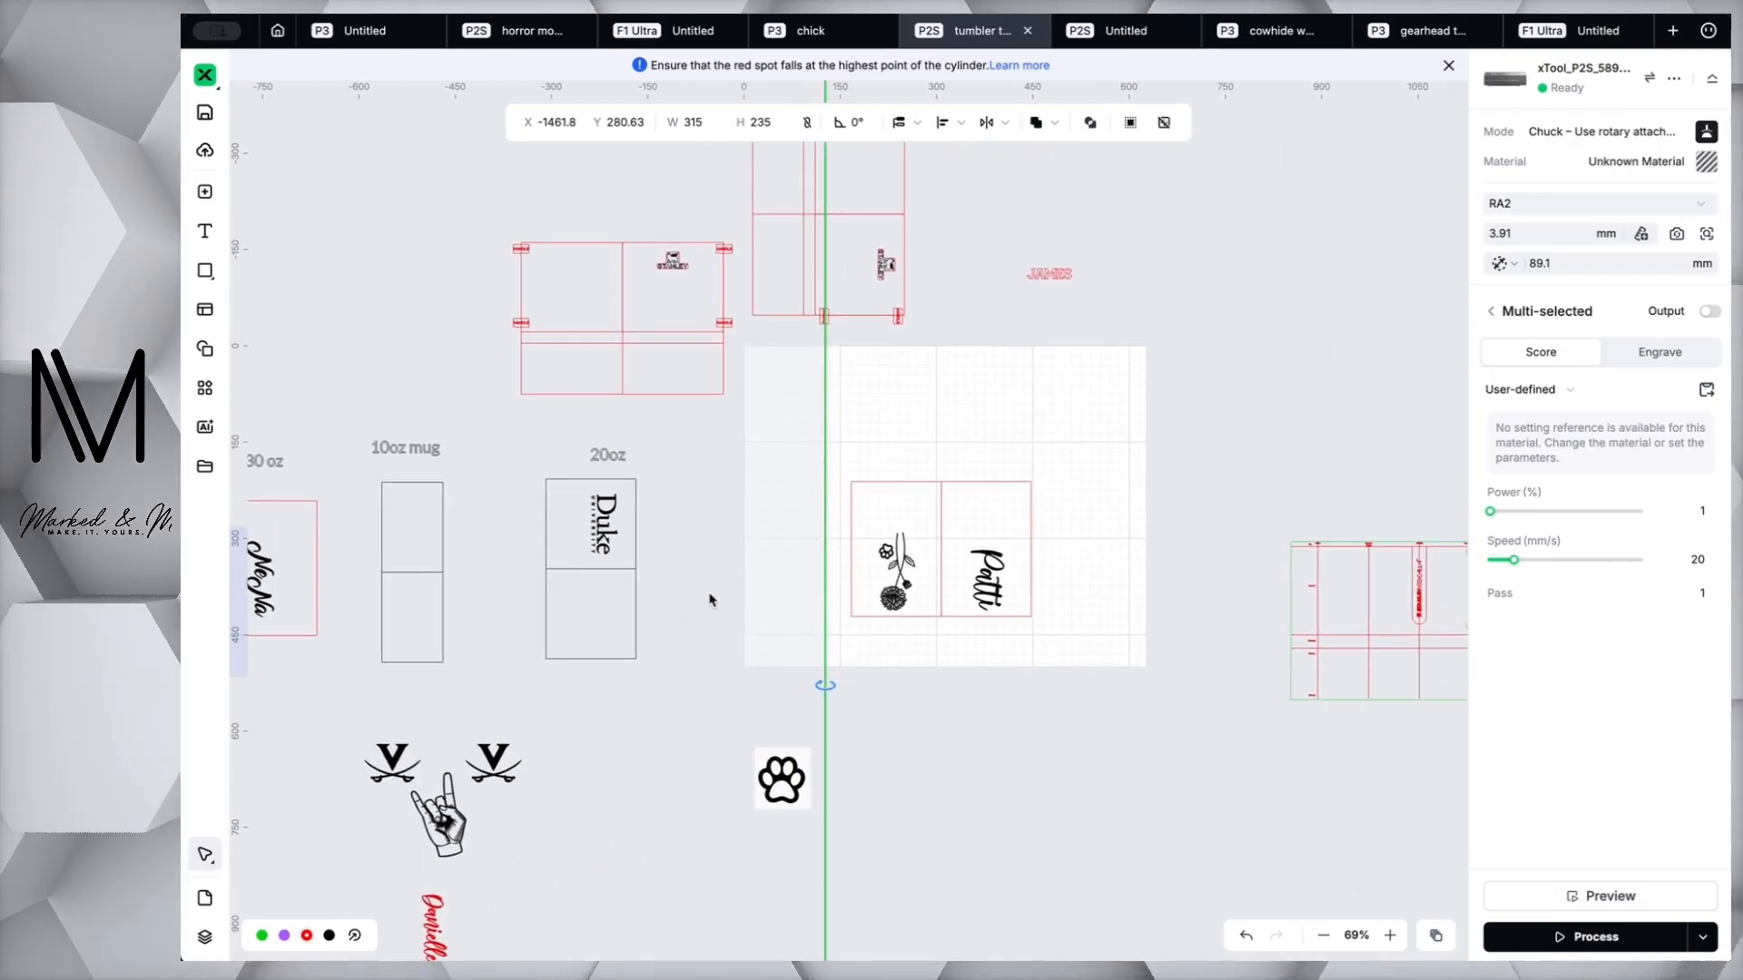
scroll(711, 609, "right", 3)
scroll(711, 609, "up", 1)
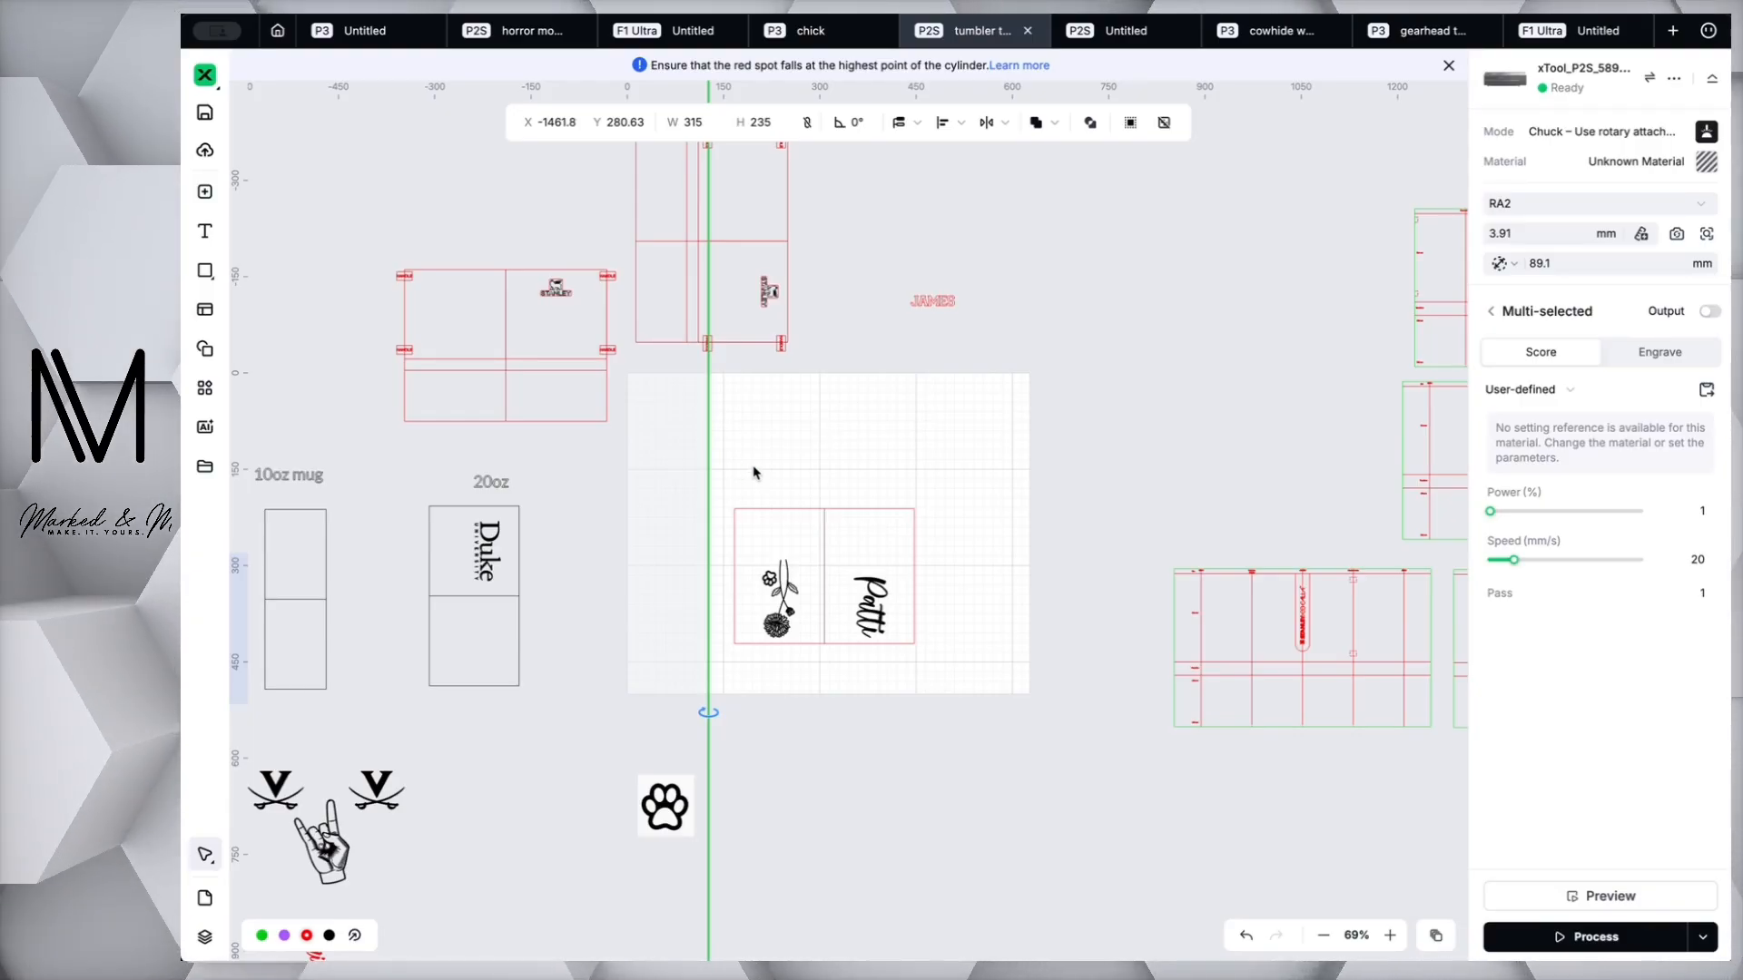
scroll(646, 490, "down", 2)
scroll(646, 491, "left", 1)
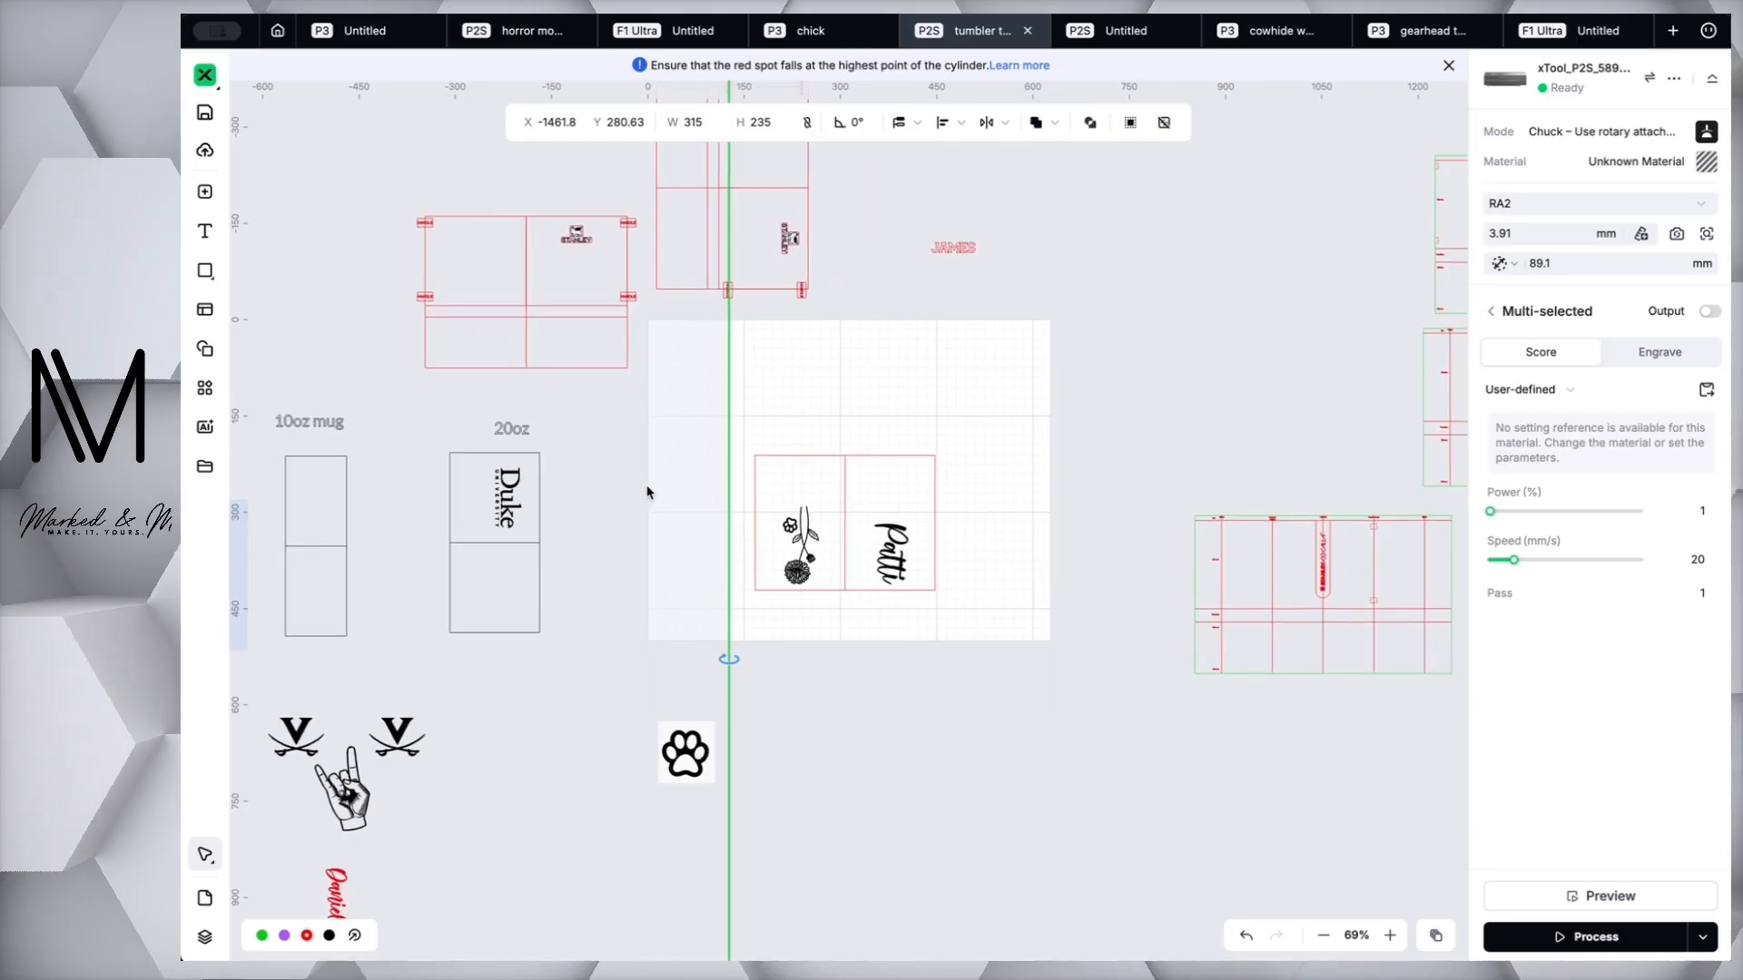
scroll(646, 490, "down", 1)
scroll(646, 490, "left", 5)
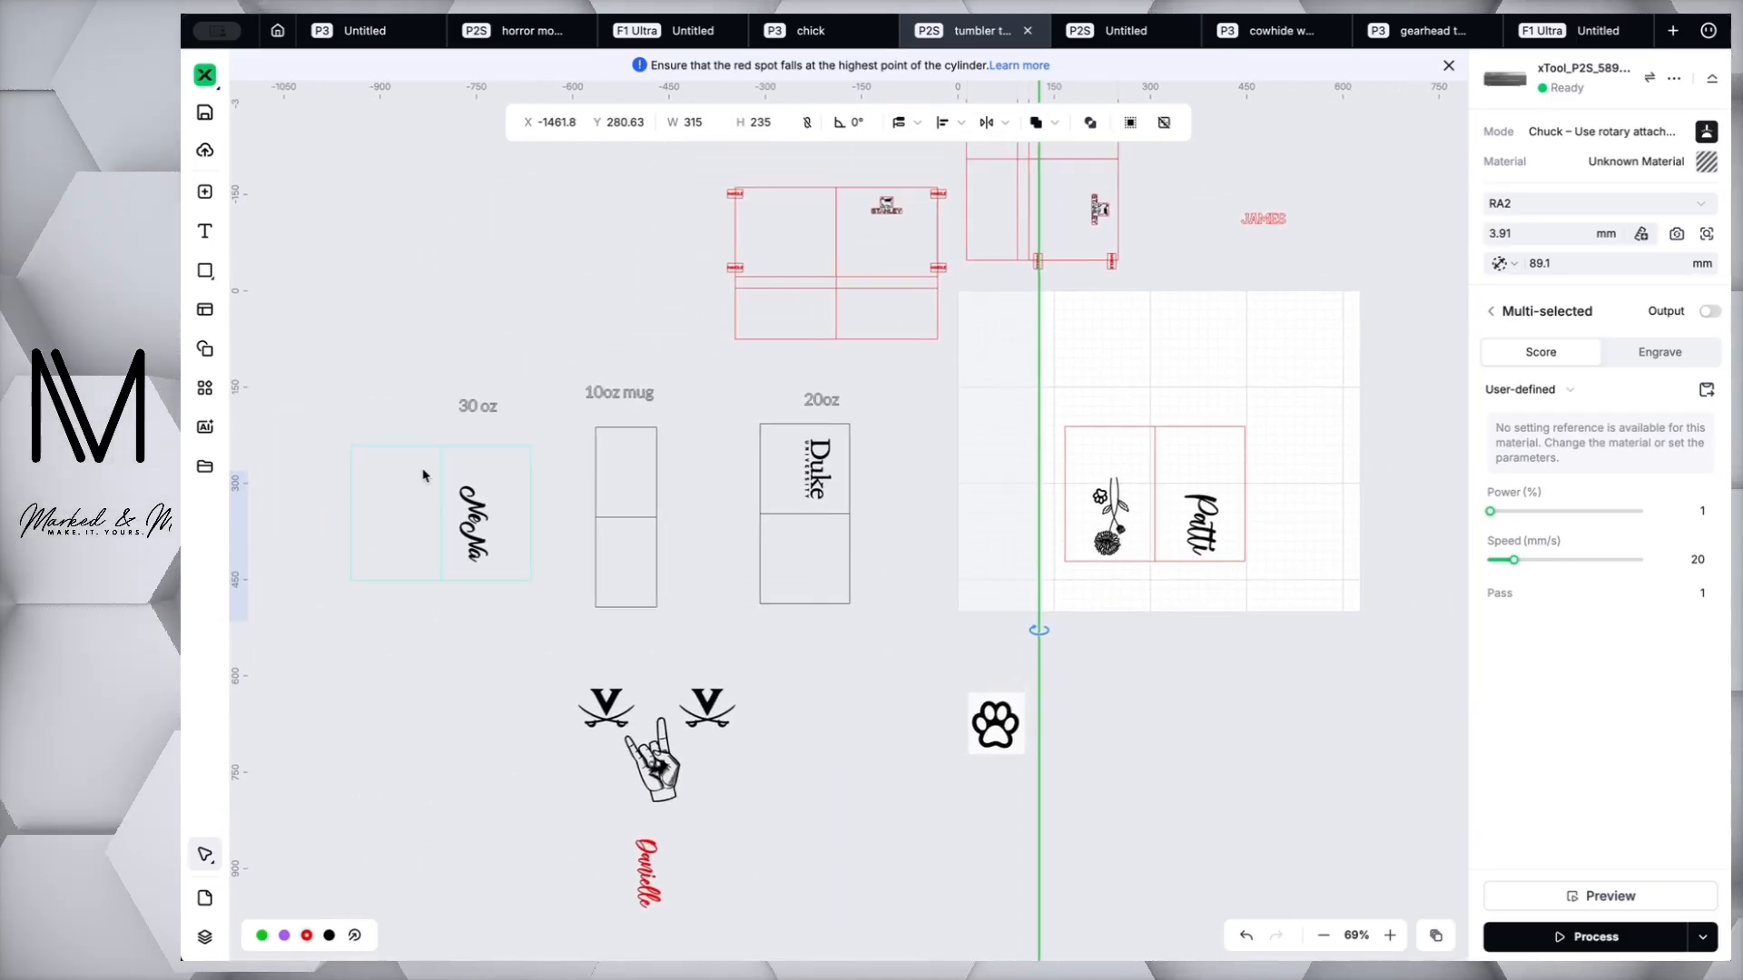
Move the blank template with two horizontal guide lines off its name text to about X 575, Y -46, beside the work area's upper edge.
scroll(422, 475, "left", 3)
left_click_drag(351, 499, 1384, 368)
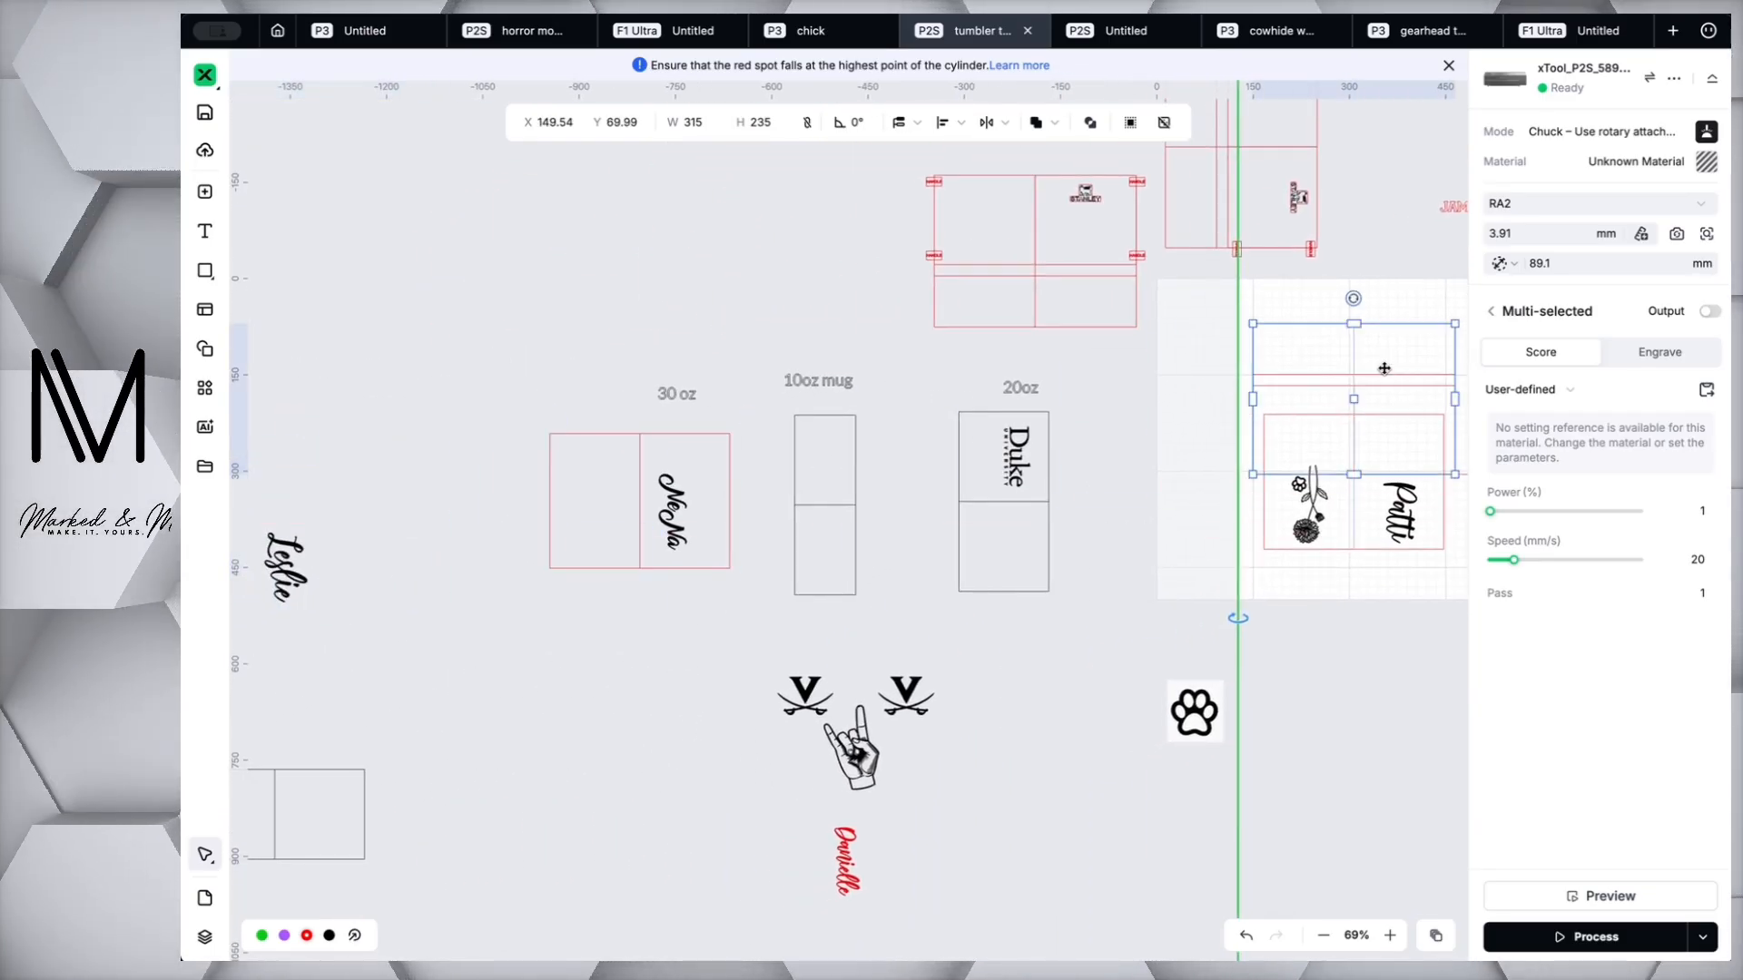
scroll(1384, 368, "right", 6)
scroll(1384, 367, "up", 2)
left_click_drag(997, 431, 1251, 366)
left_click_drag(1229, 292, 1223, 460)
scroll(1223, 460, "up", 3)
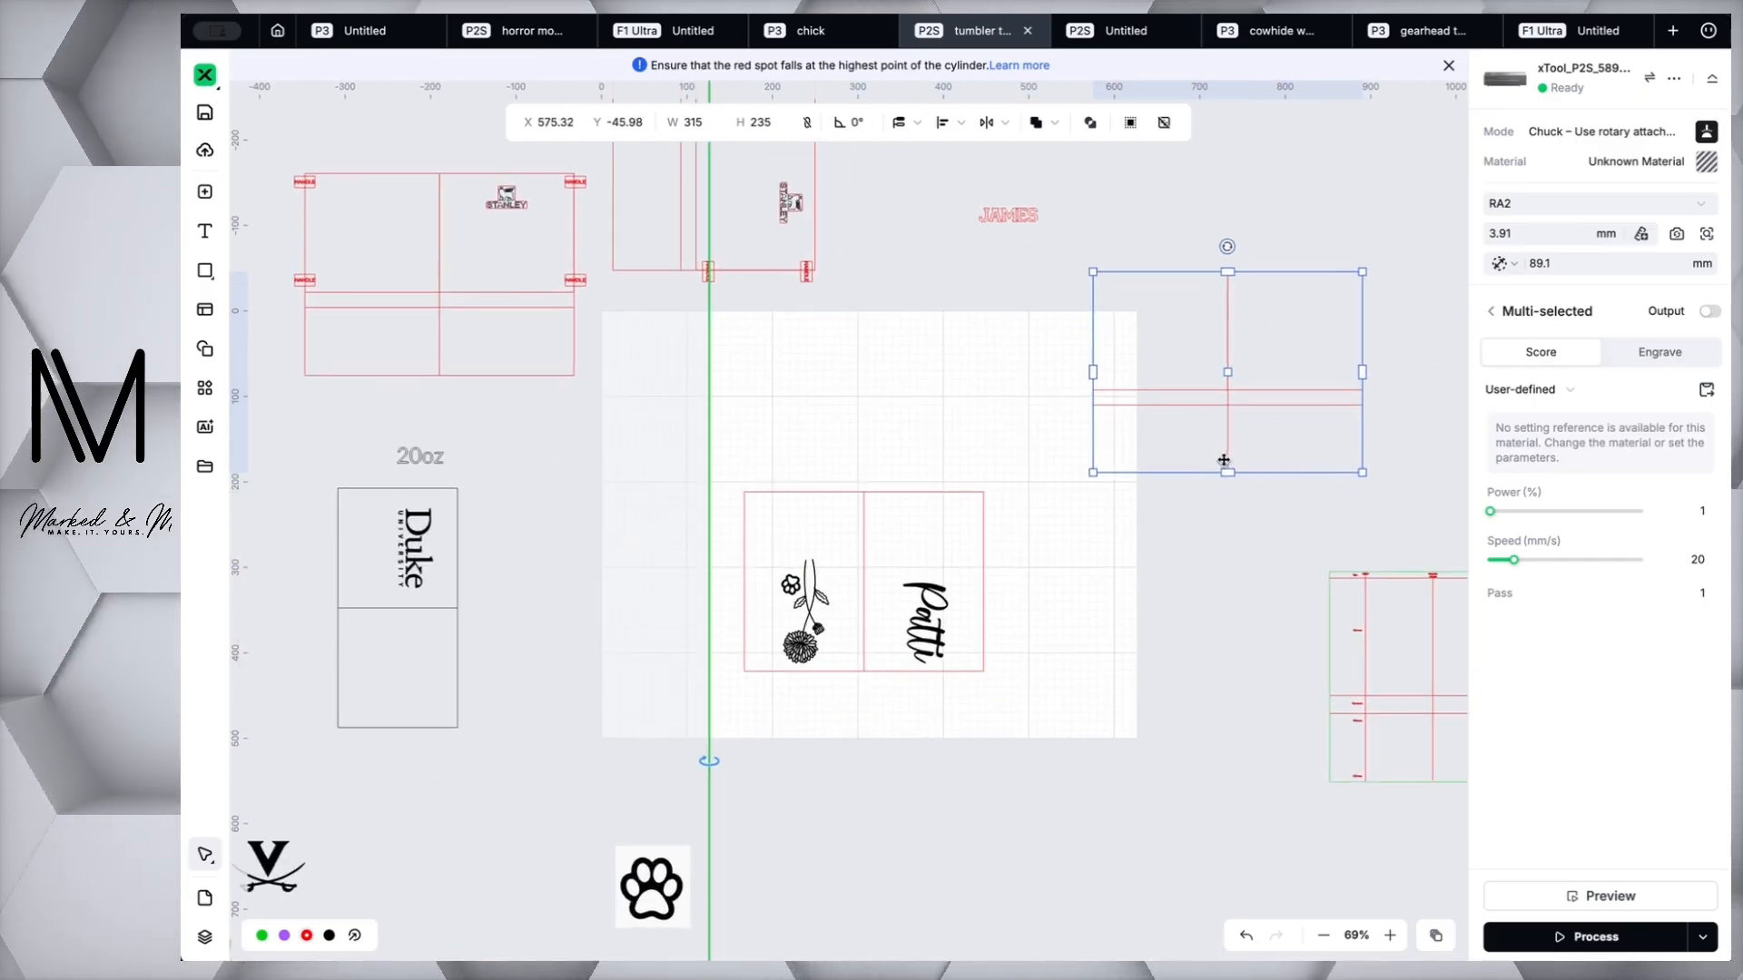
scroll(1224, 460, "up", 4)
scroll(1081, 805, "up", 2)
scroll(1081, 805, "right", 1)
left_click(1070, 791)
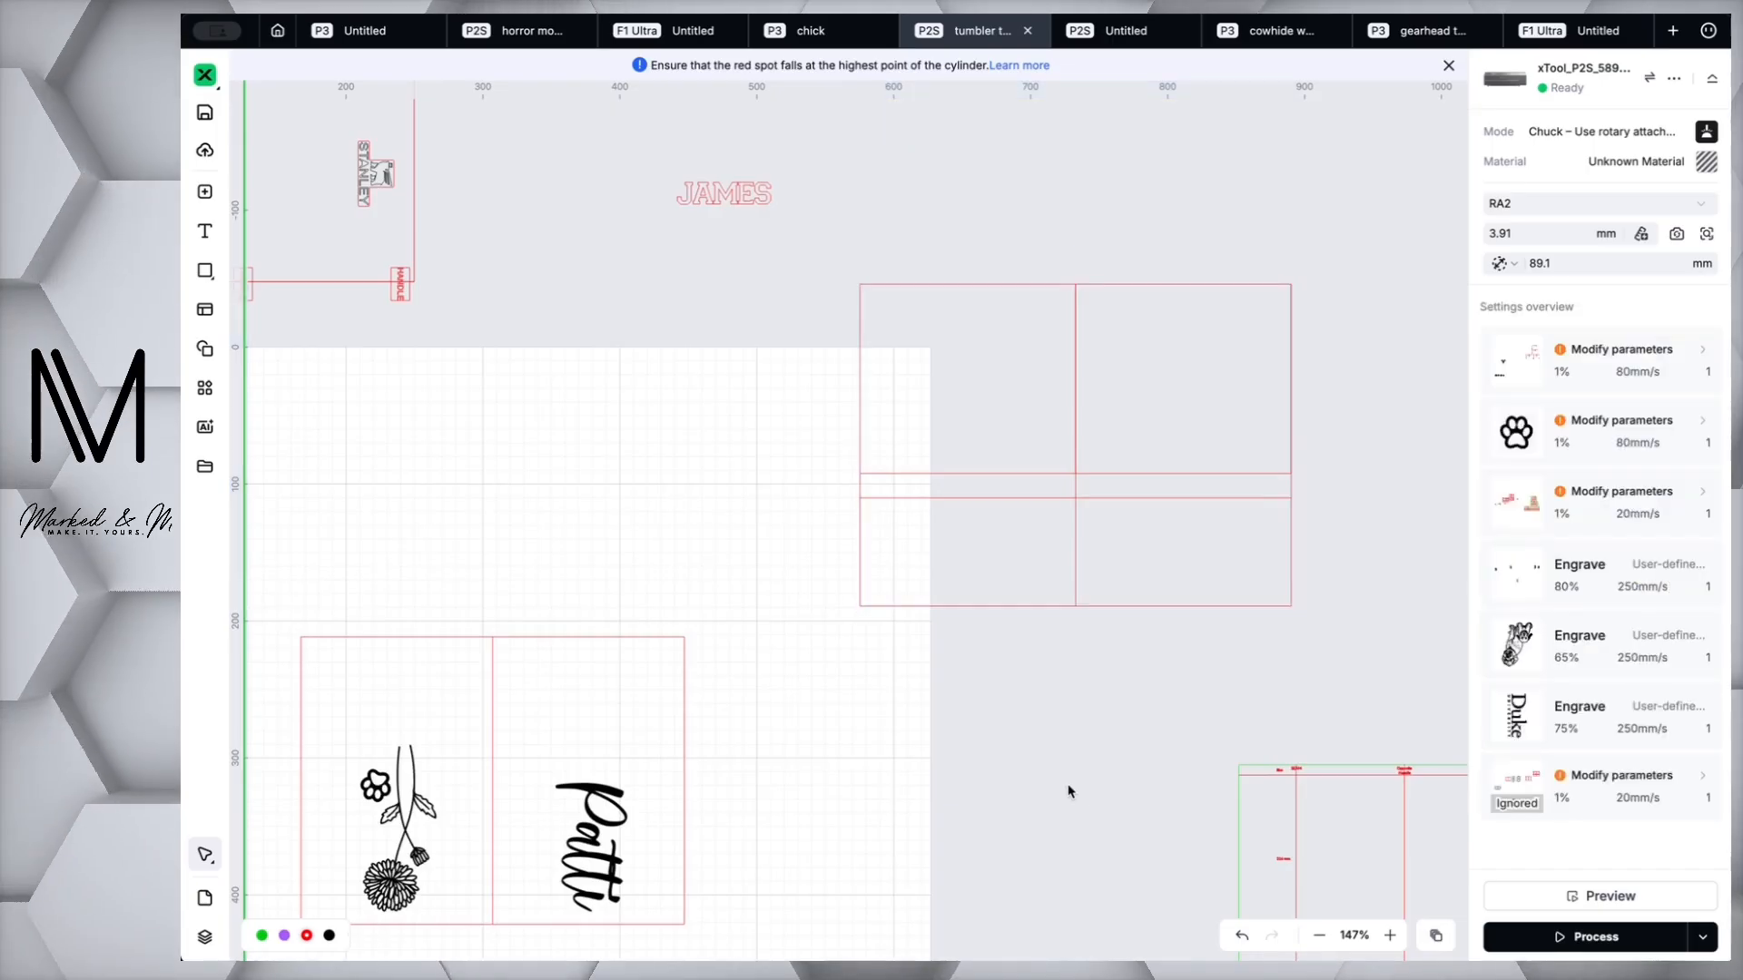
Examine the blank tumbler template's outline, vertical centre line and two horizontal guide lines up close.
scroll(1069, 791, "up", 2)
scroll(1064, 795, "up", 1)
scroll(1065, 795, "right", 1)
scroll(1063, 796, "up", 3)
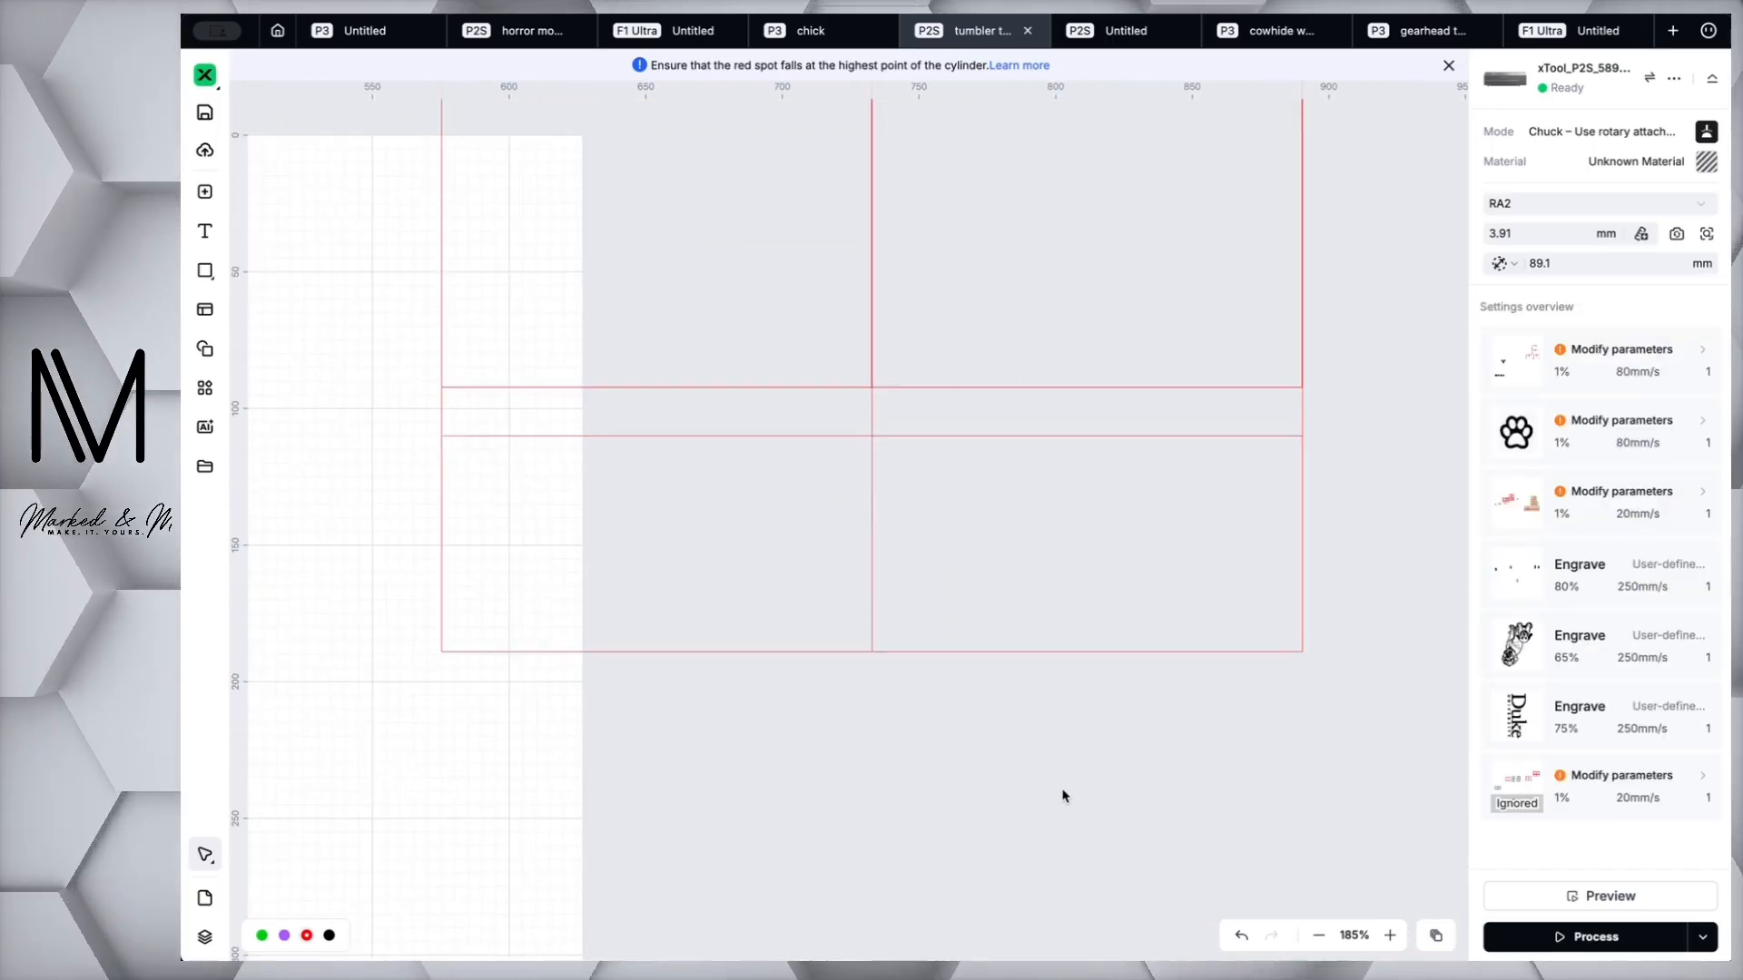
scroll(1064, 796, "up", 3)
scroll(1062, 795, "right", 1)
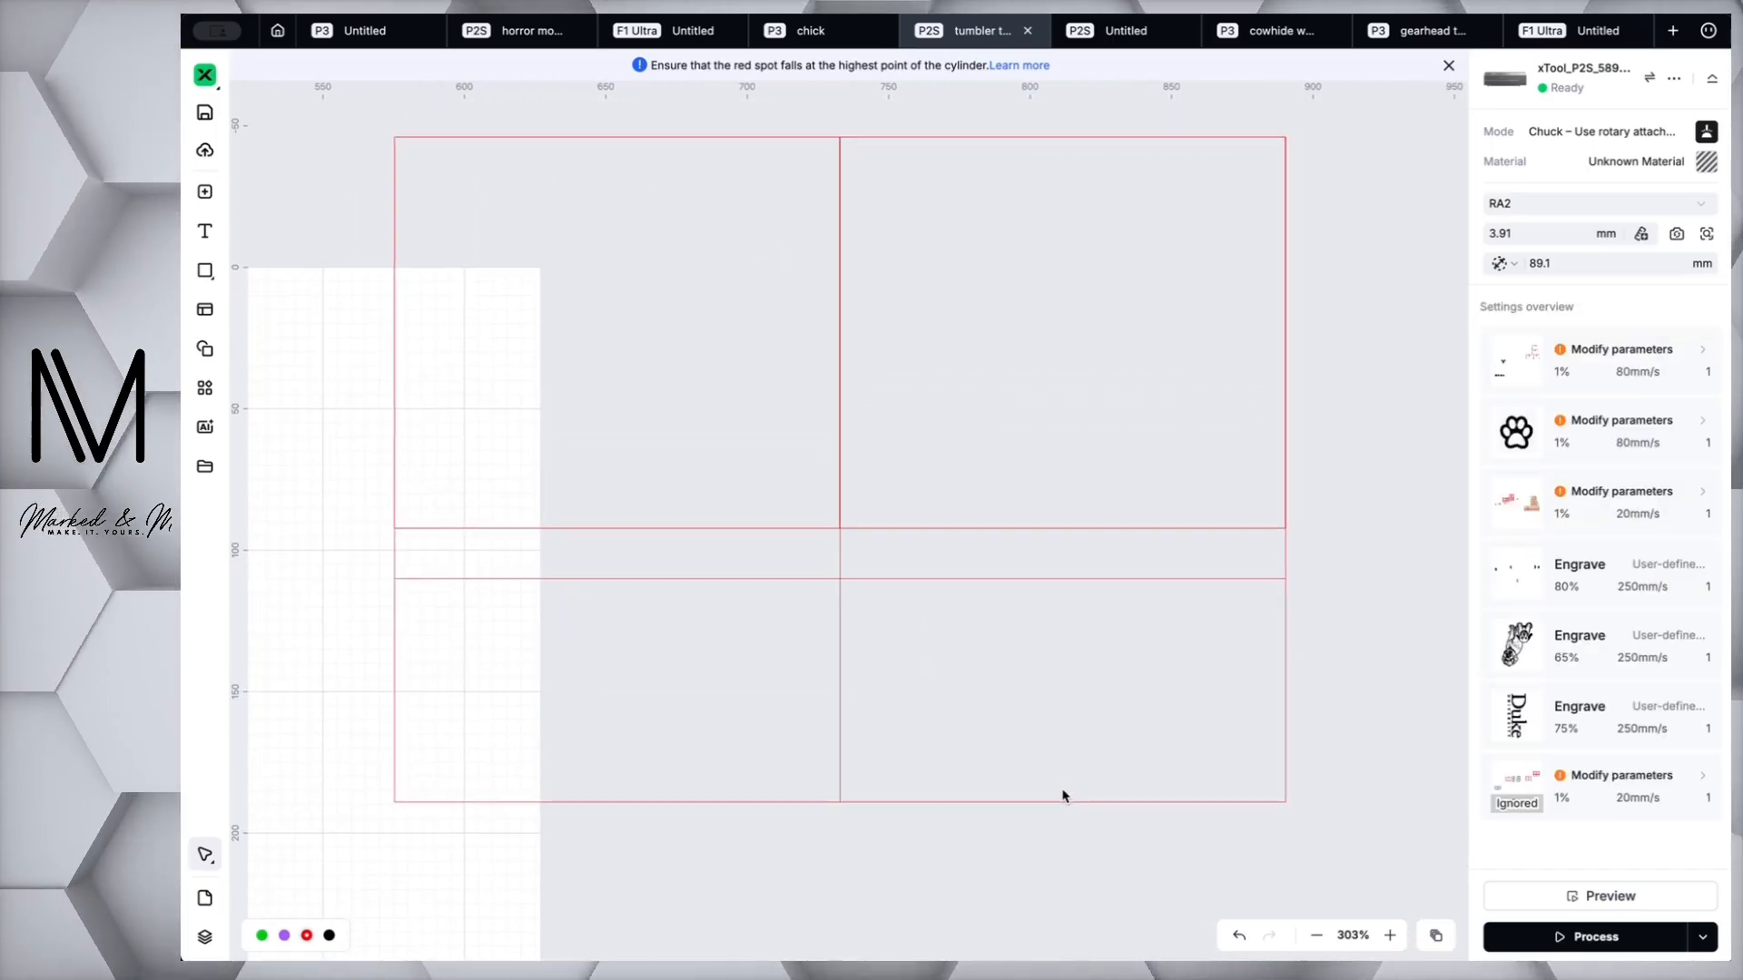
left_click(911, 343)
scroll(841, 359, "up", 1)
scroll(841, 359, "down", 1)
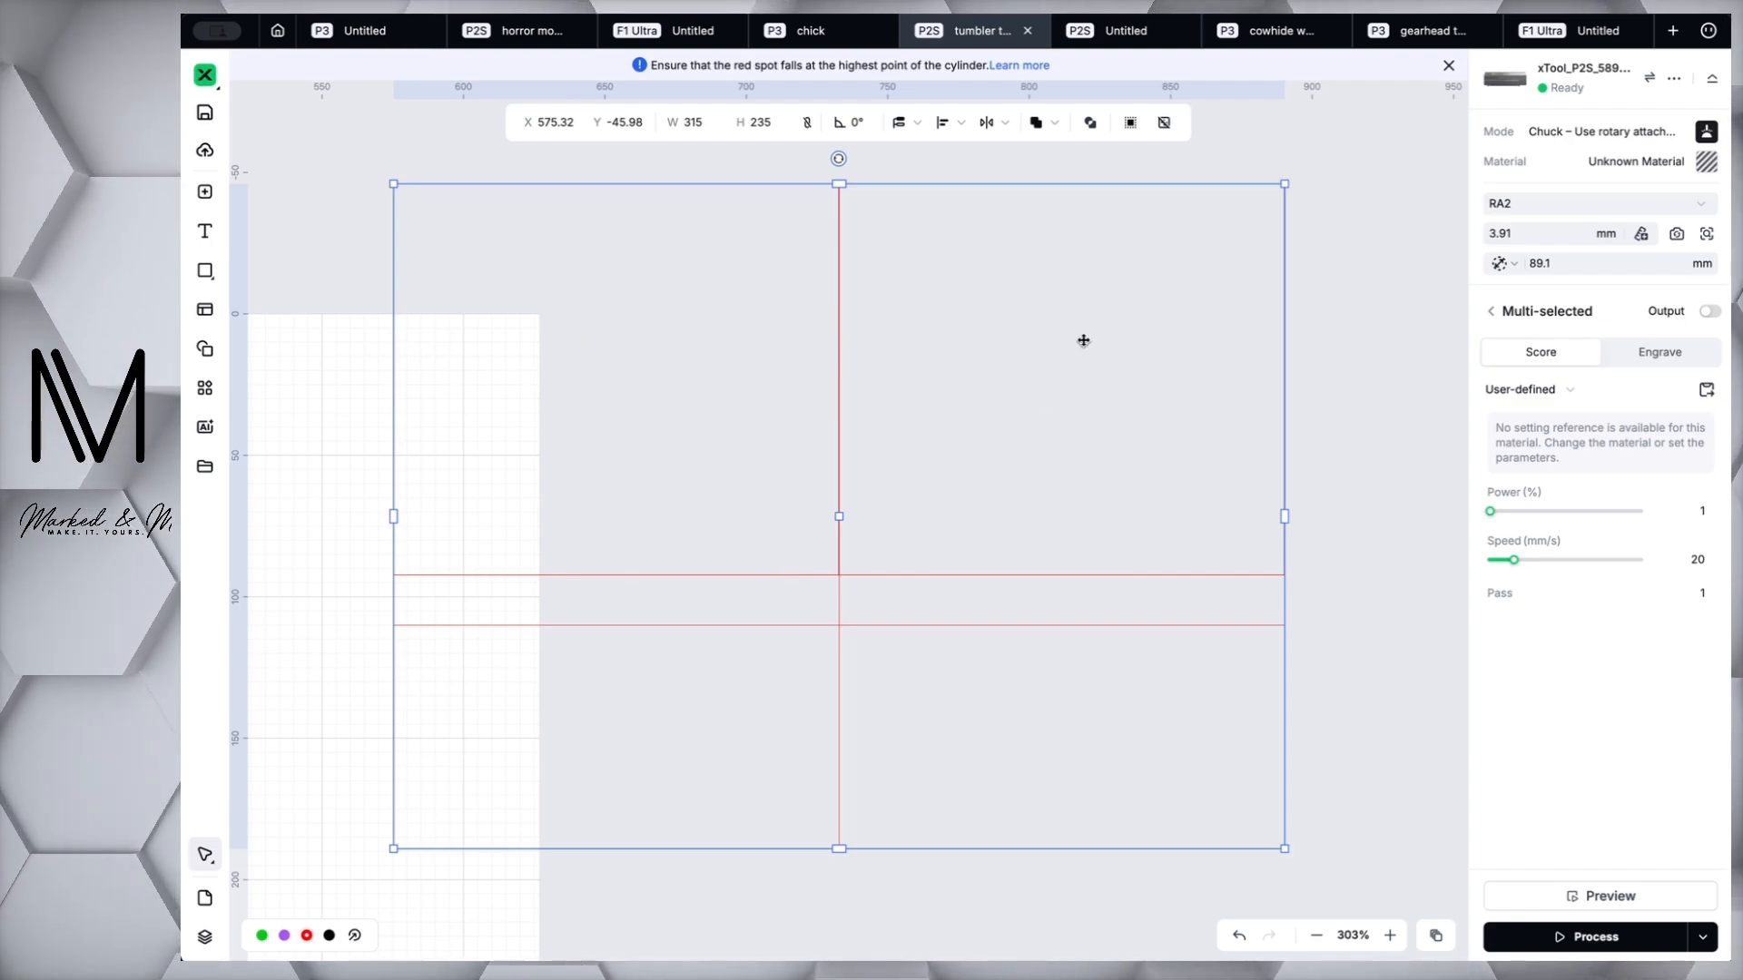
left_click(339, 381)
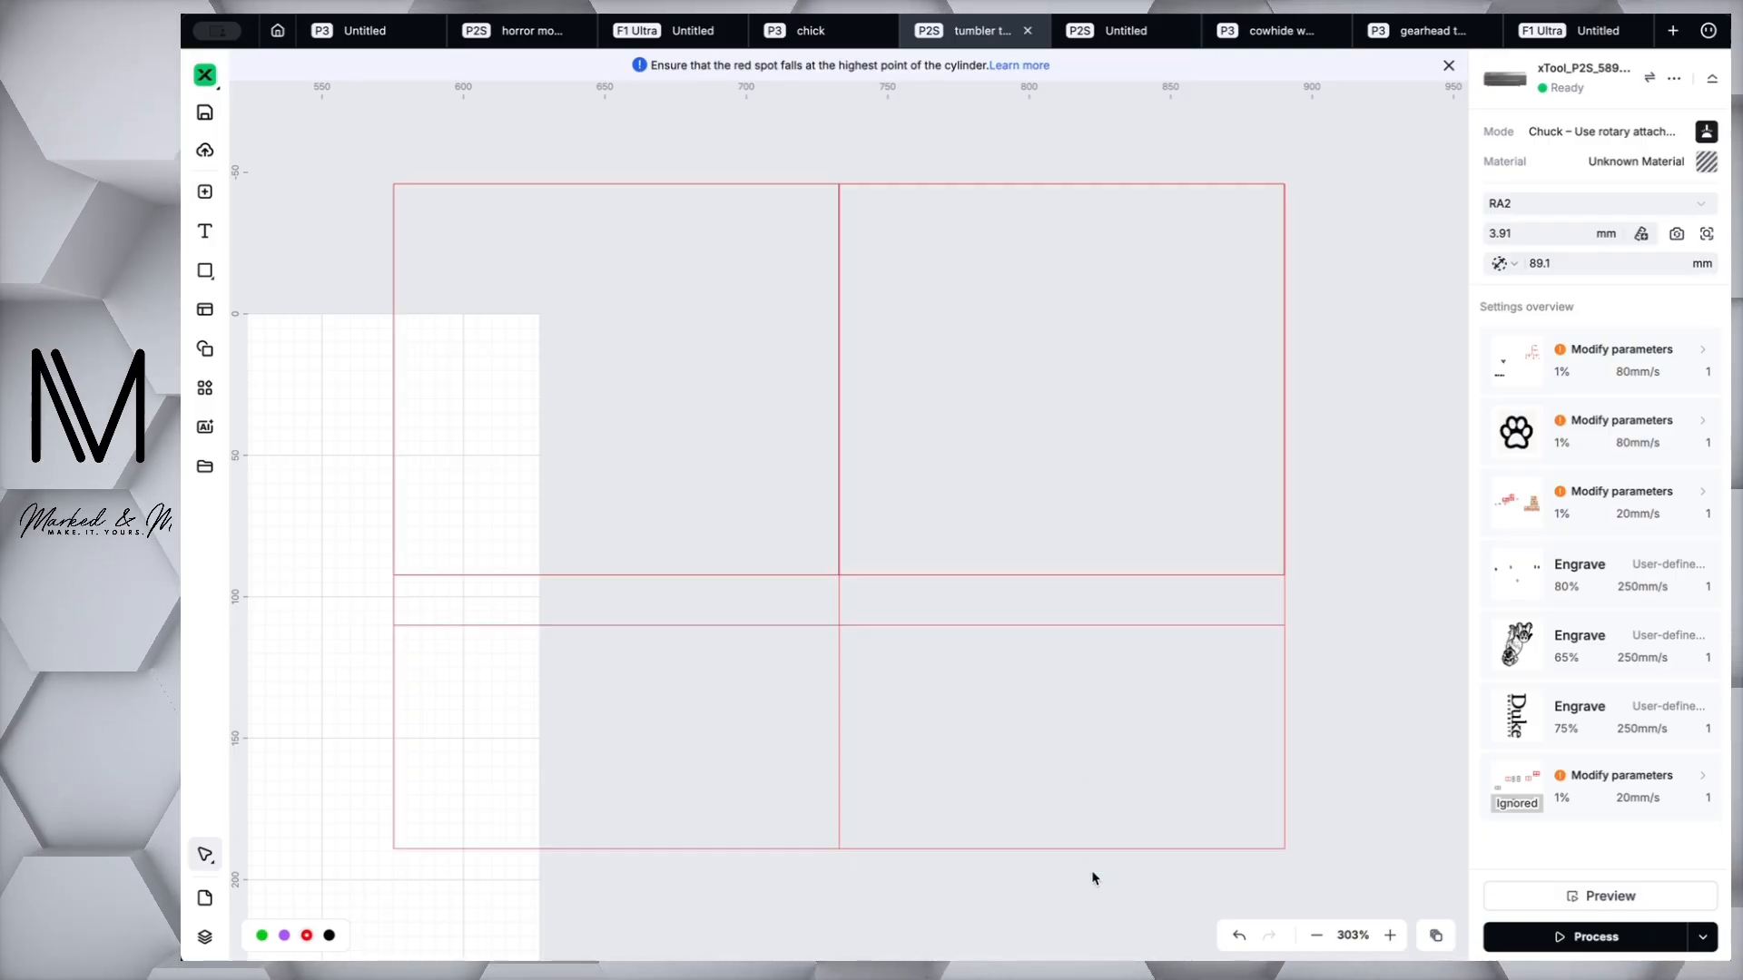
scroll(1057, 879, "down", 5)
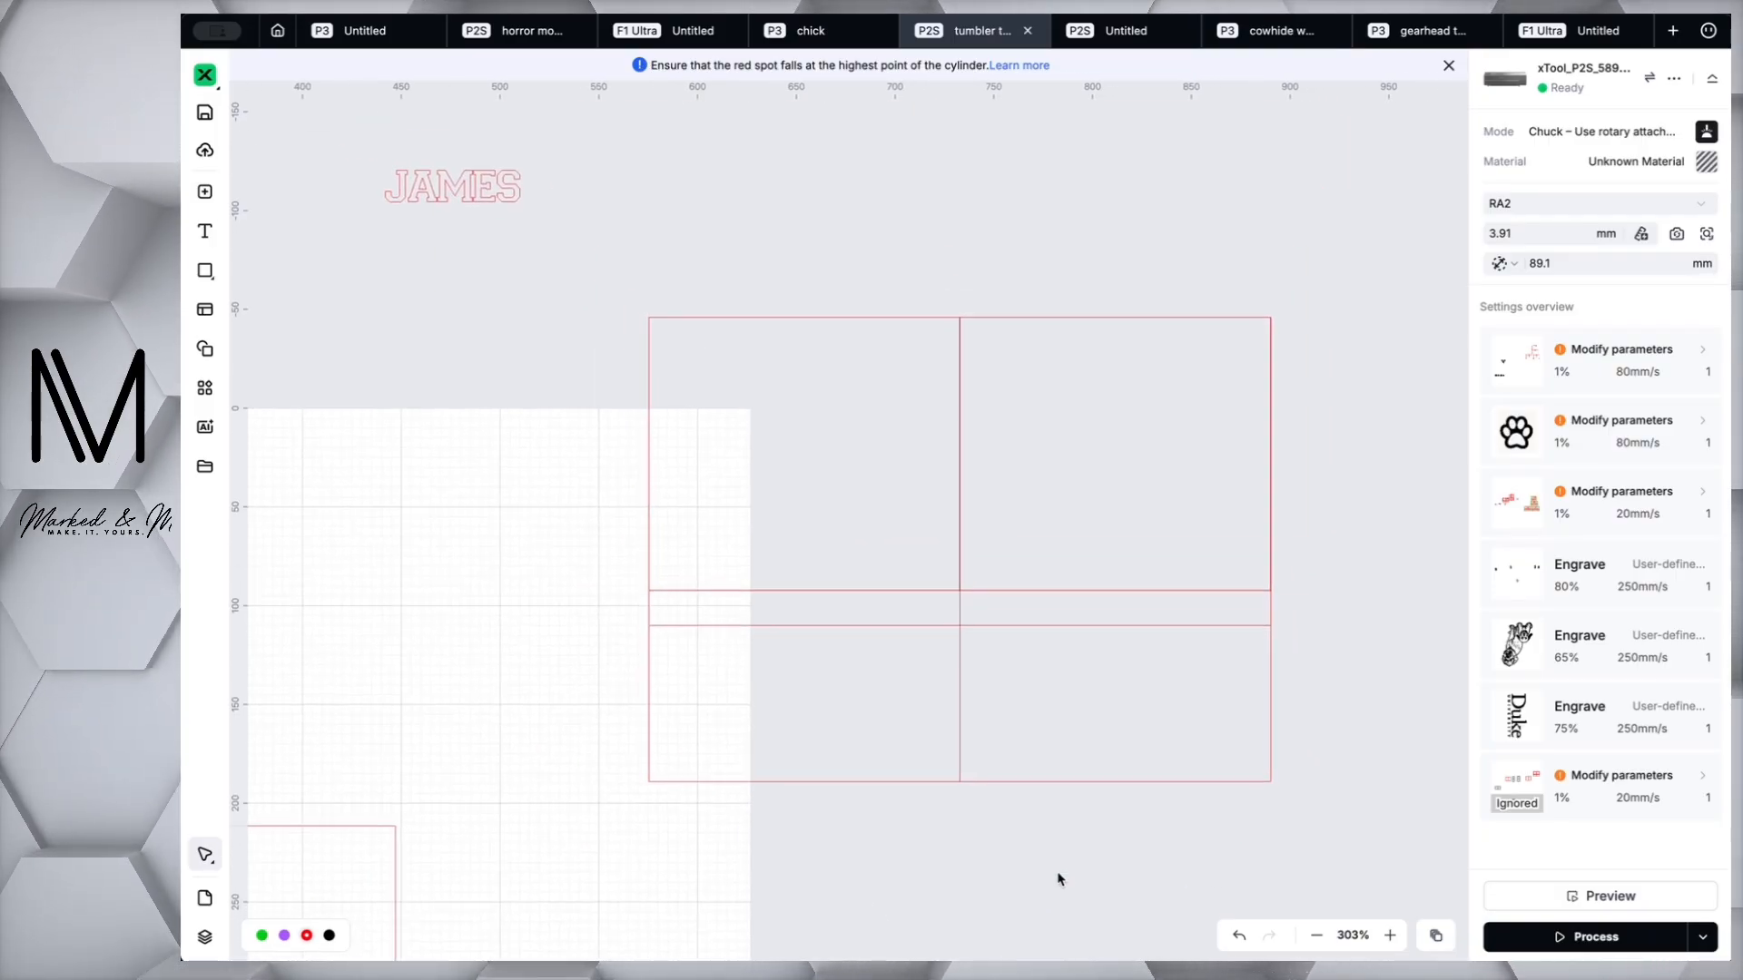
scroll(1058, 878, "up", 3)
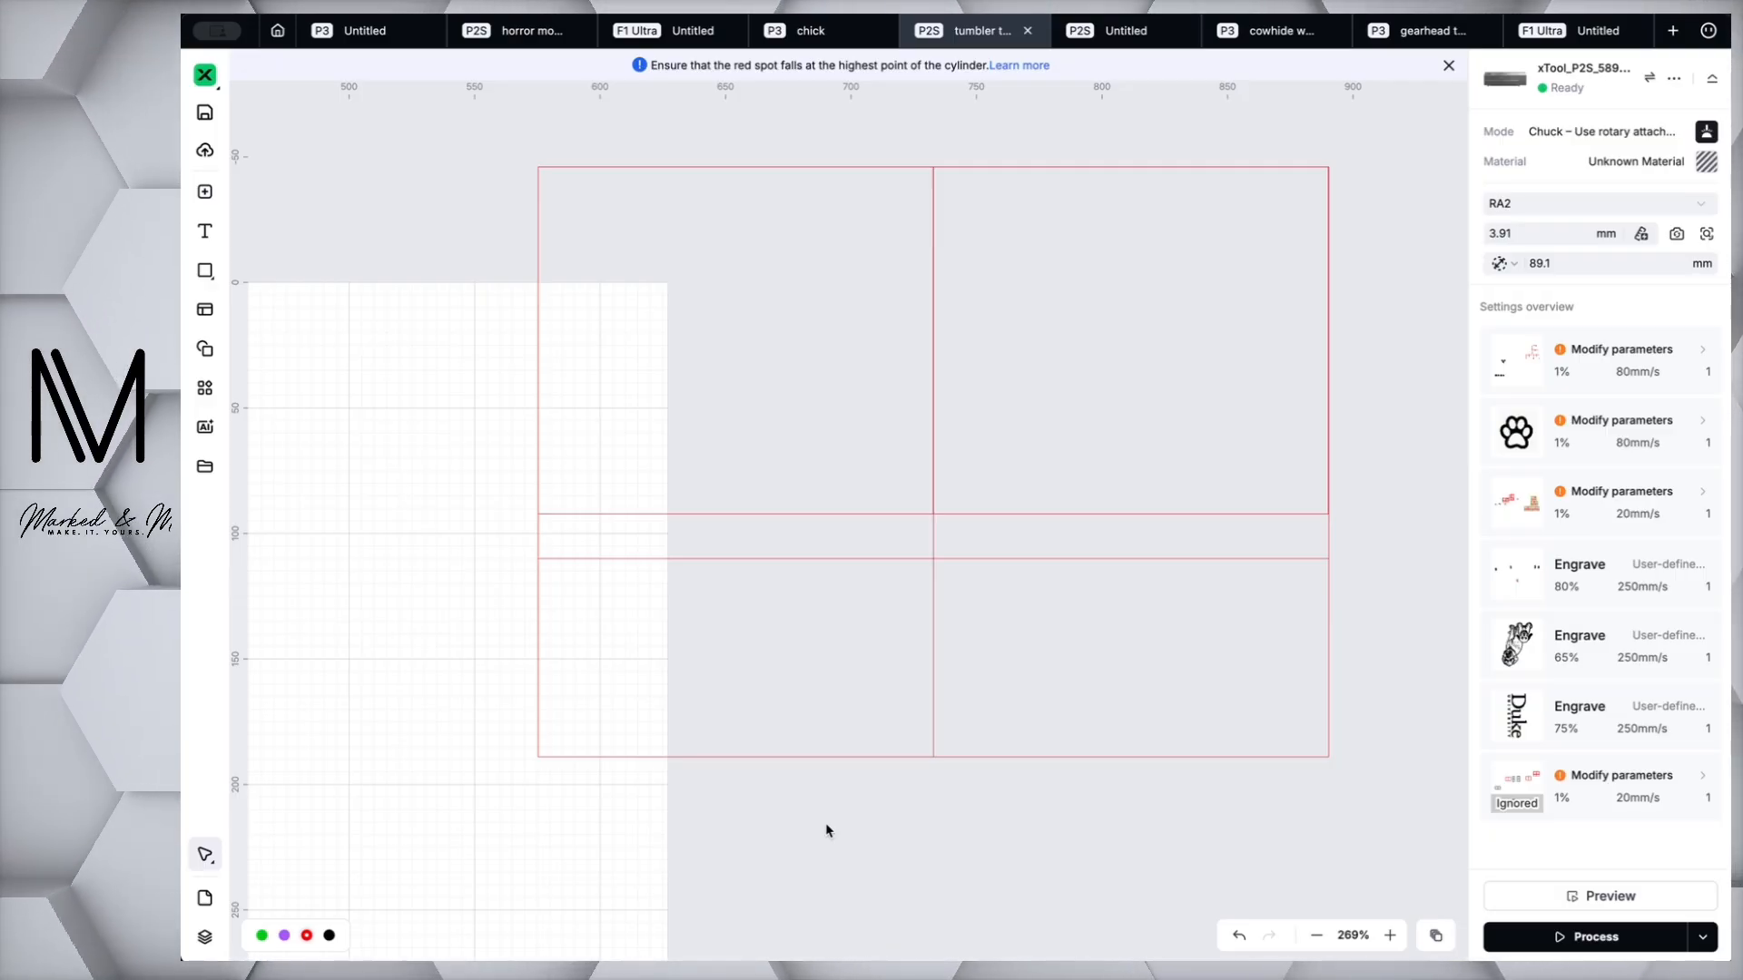
left_click(800, 759)
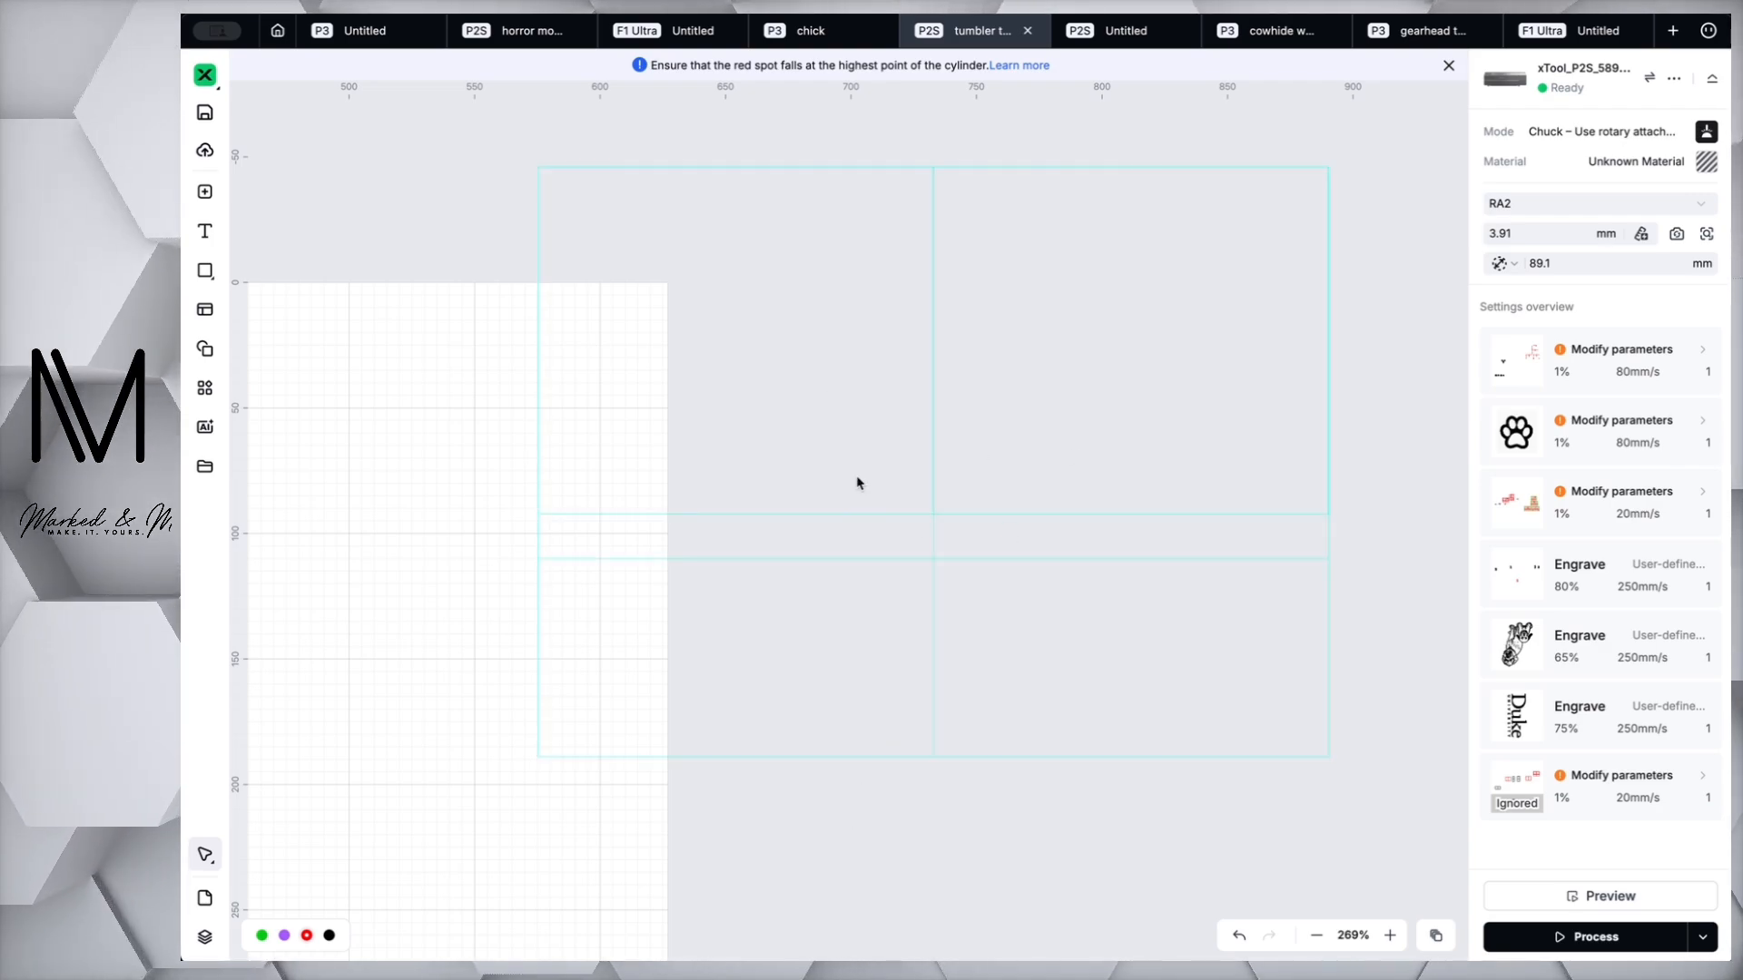
scroll(870, 577, "down", 5)
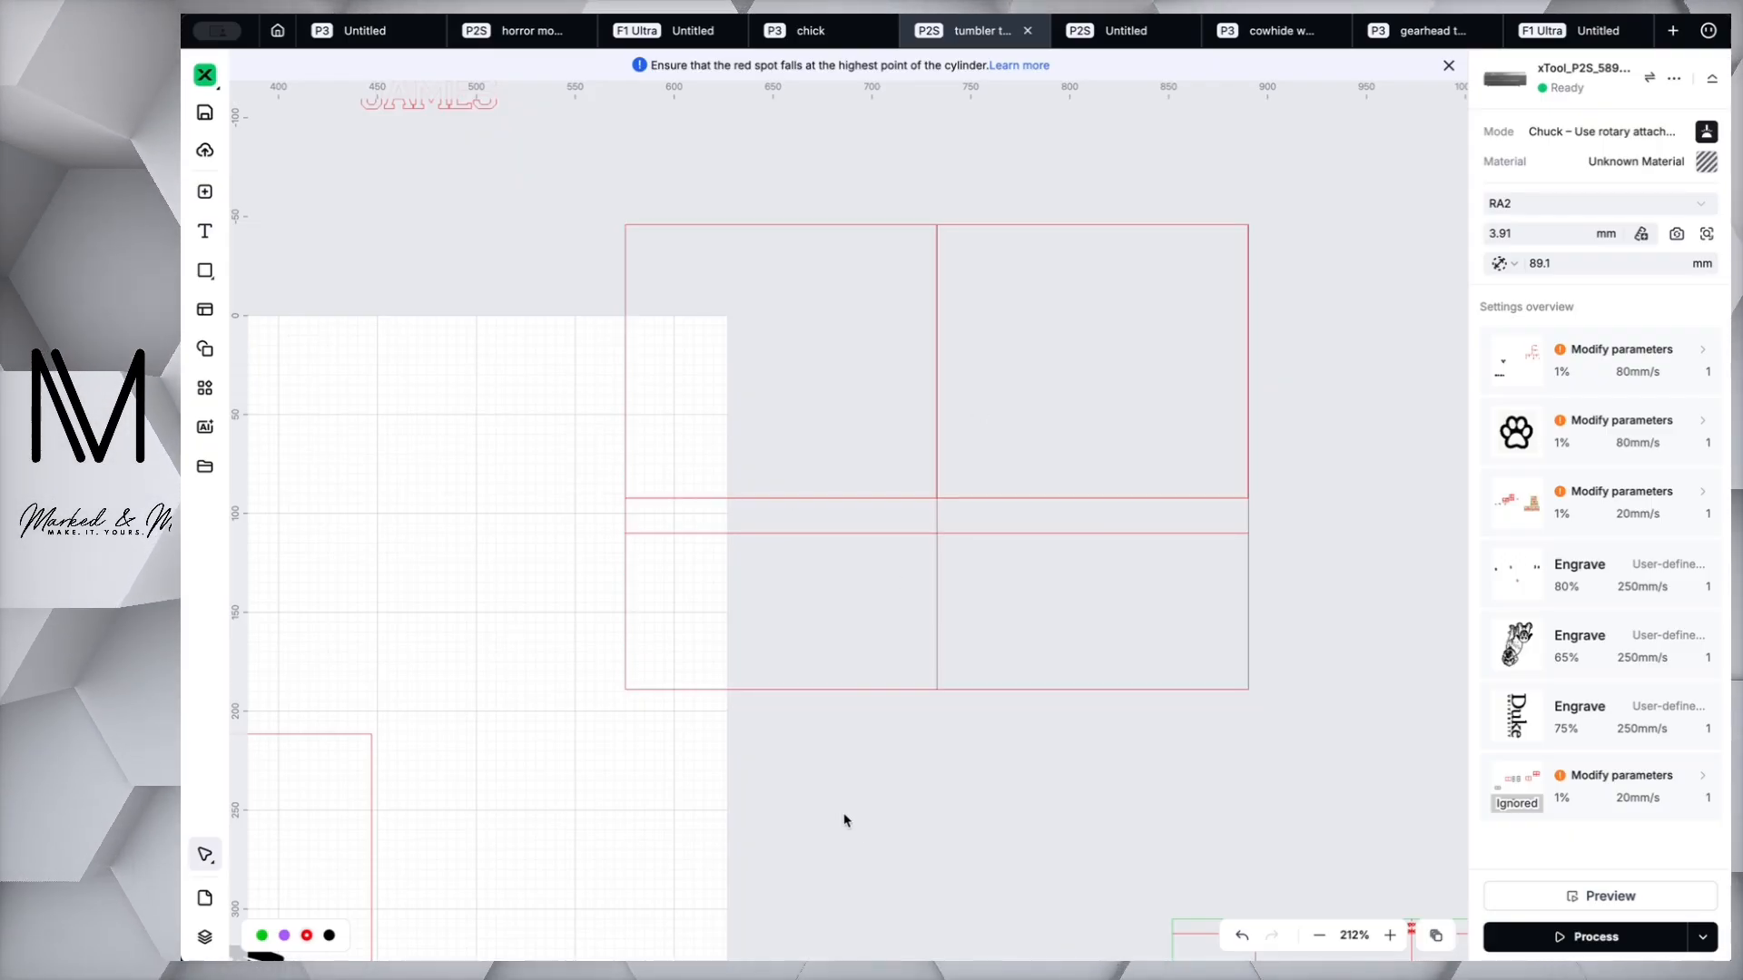
scroll(776, 795, "down", 5)
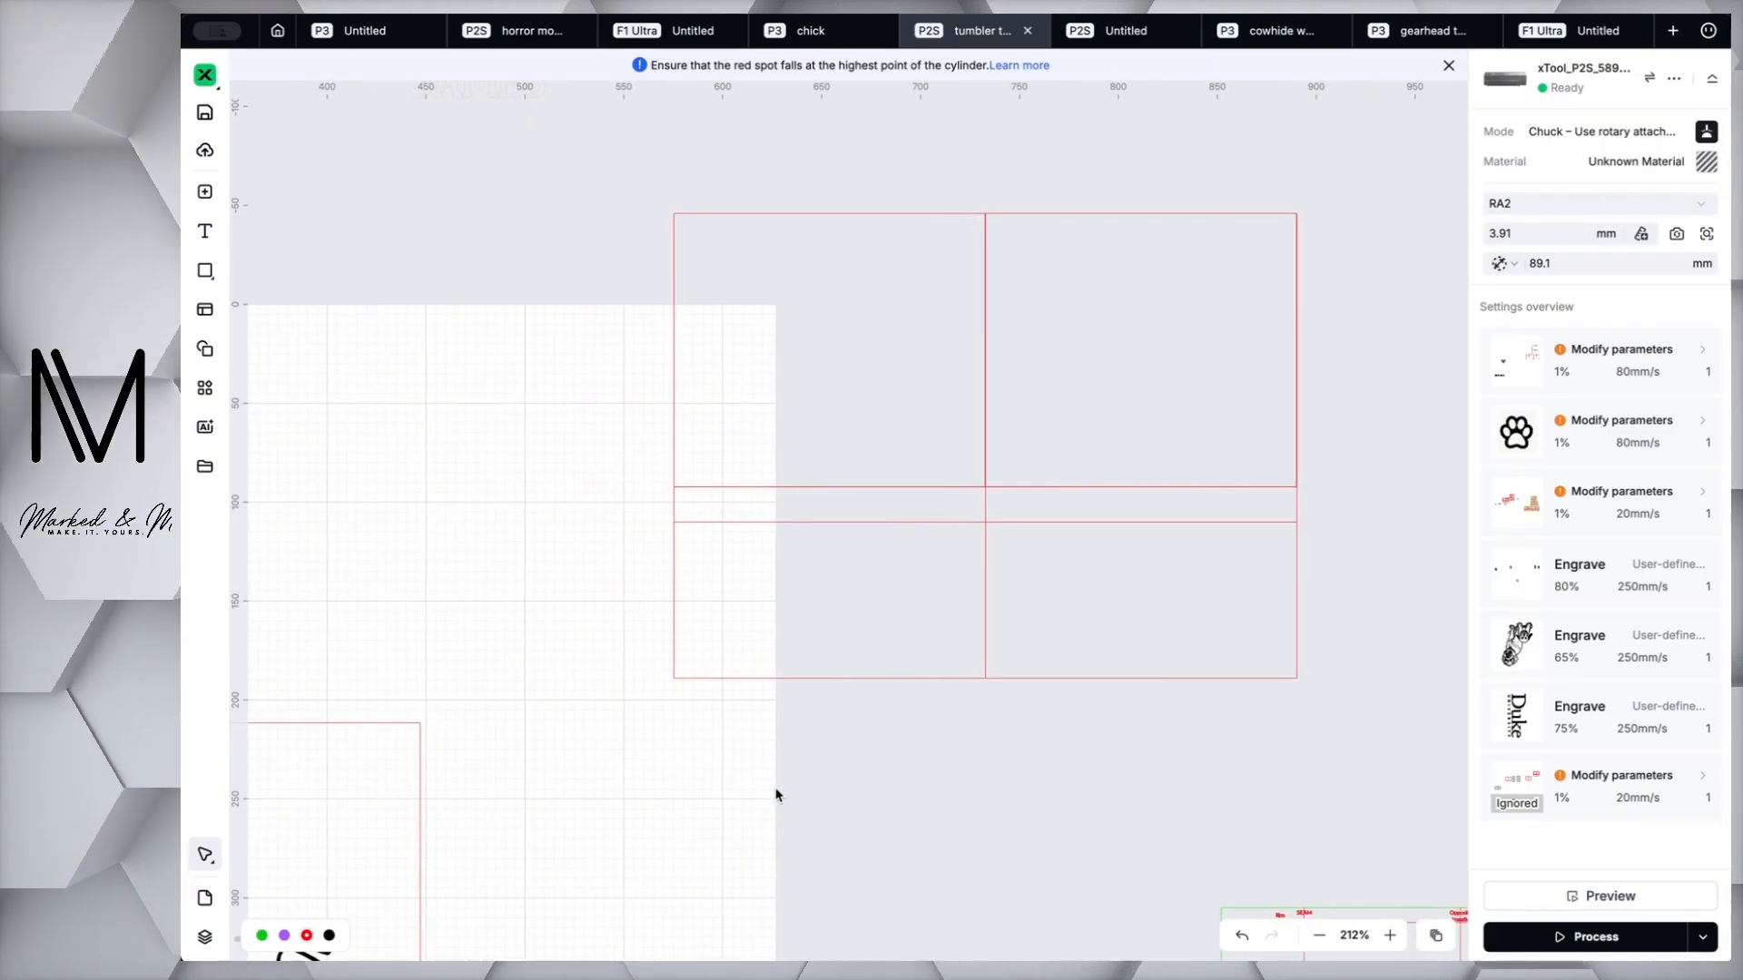
Move the name text from the work area into the template's upper-left section and rotate it to 270°.
scroll(776, 795, "down", 4)
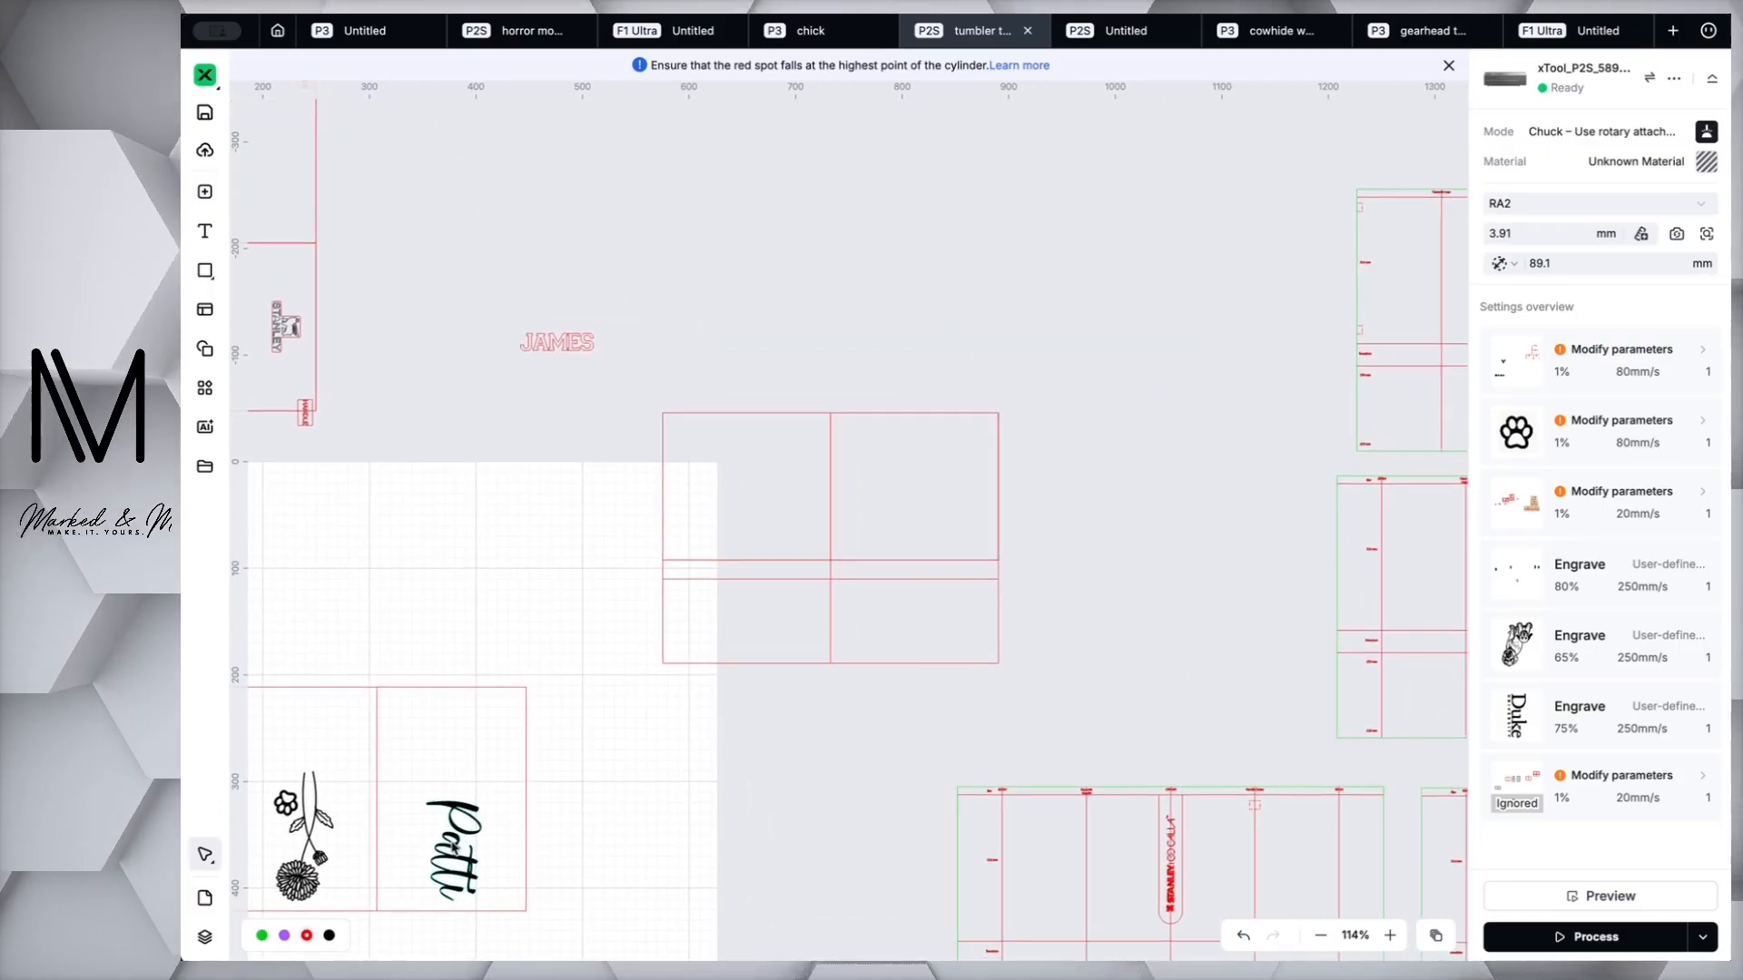
left_click(452, 843)
left_click_drag(452, 843, 747, 485)
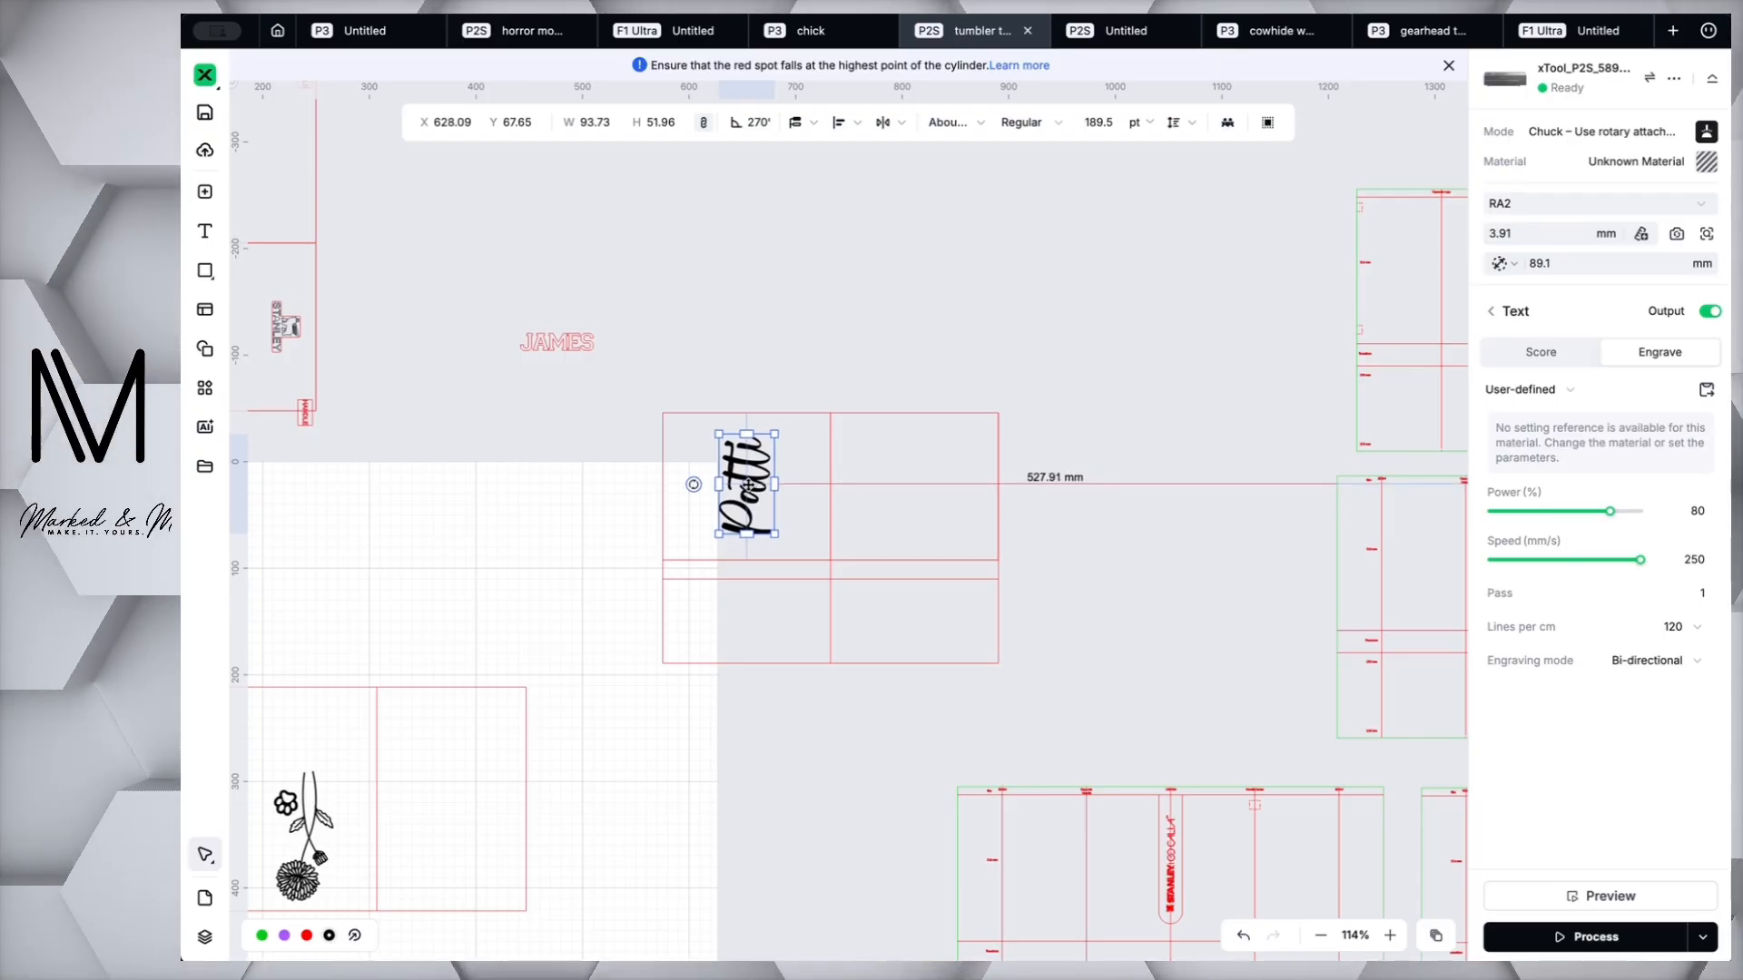
Move the flower and paw print artwork into the template's upper-right section and rotate it upright.
left_click(335, 822)
left_click_drag(335, 821, 942, 476)
left_click_drag(915, 579, 915, 398)
scroll(919, 461, "up", 5)
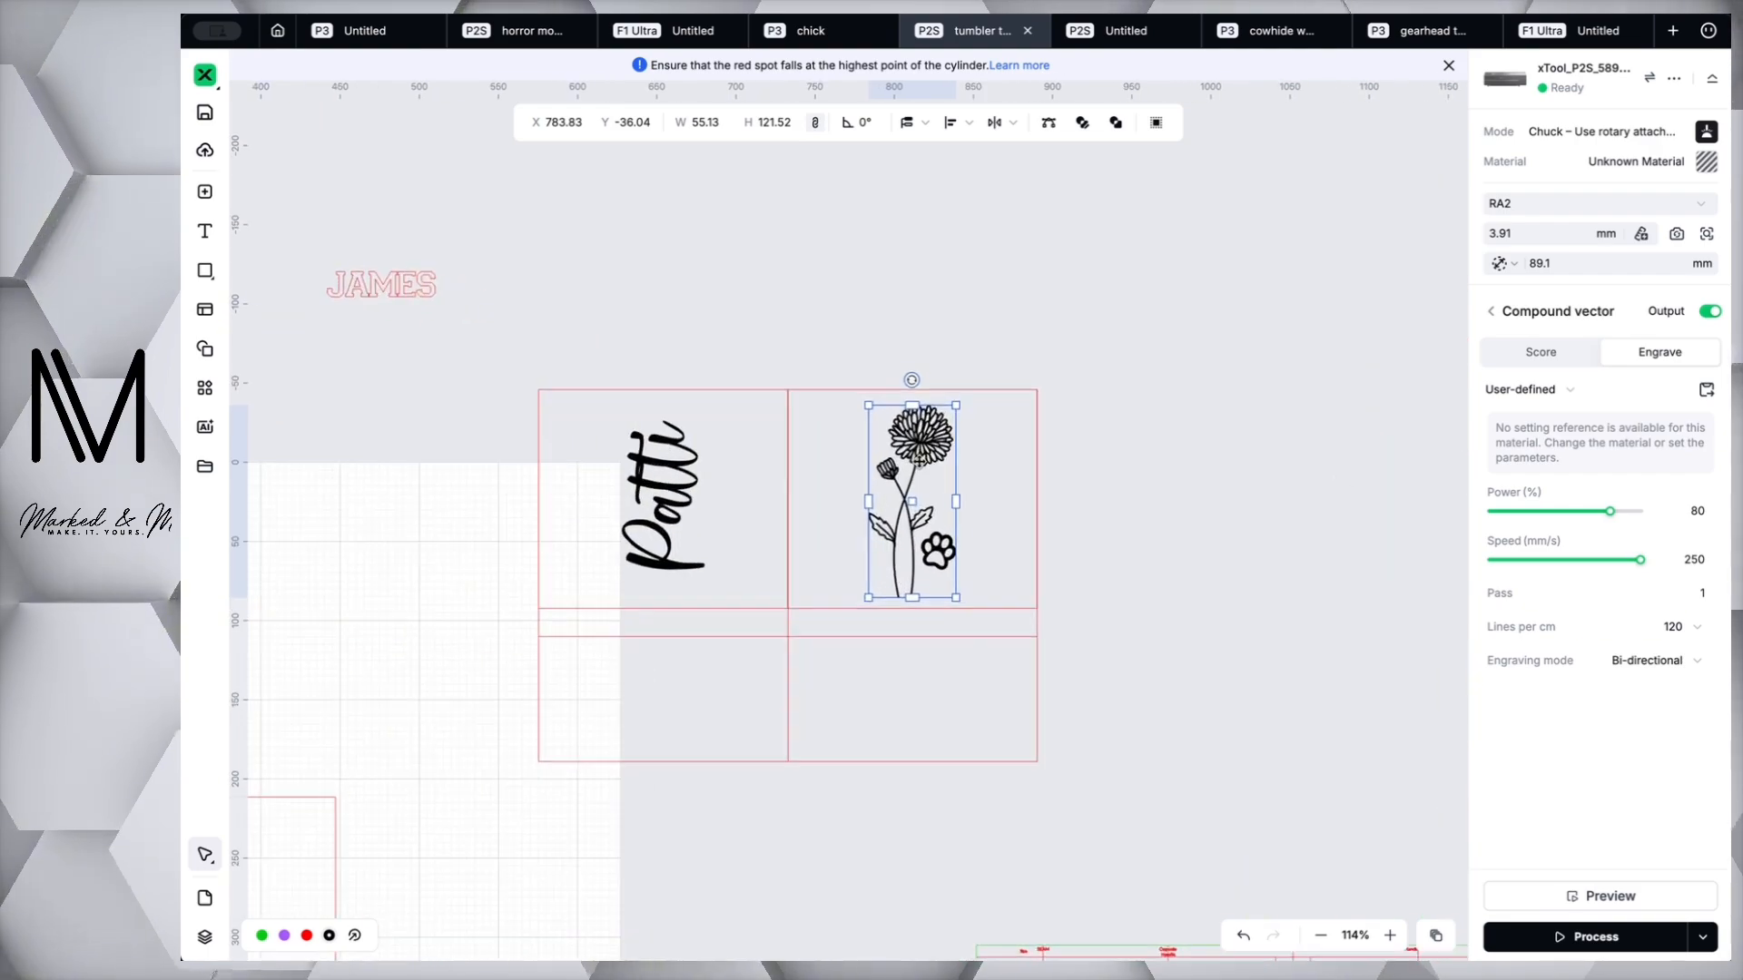
mouse_move(914, 462)
left_mouse_down()
mouse_move(879, 459)
mouse_move(923, 461)
left_mouse_up()
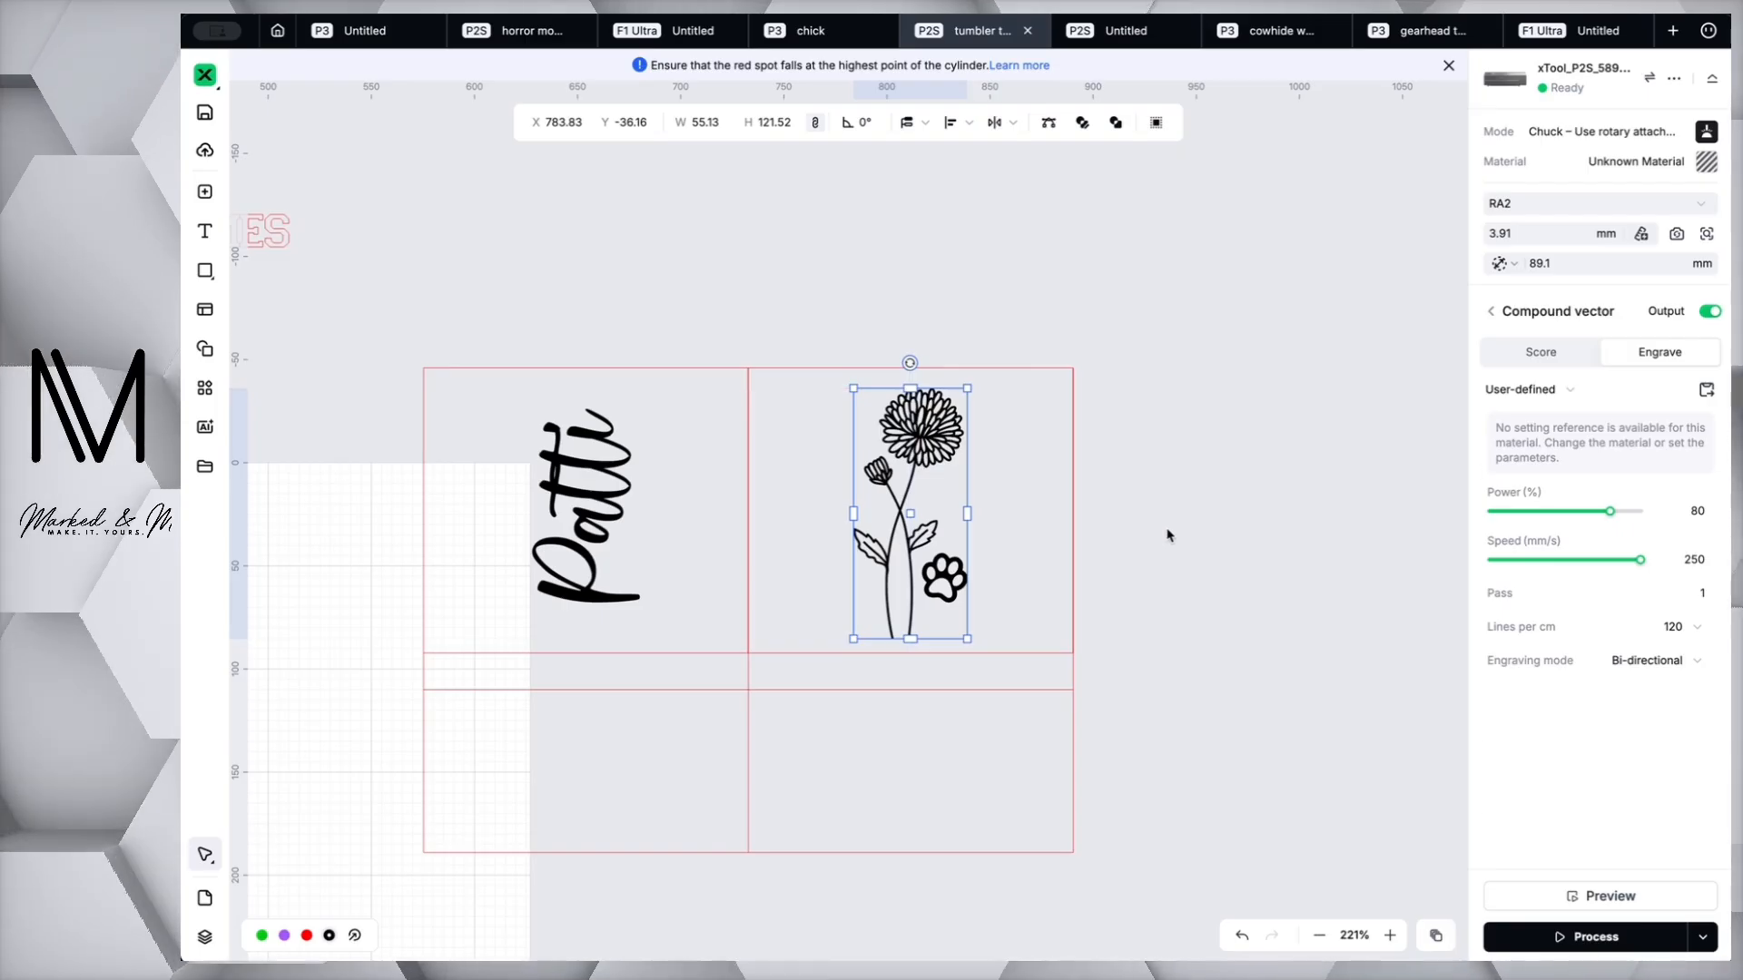
left_click(1026, 518)
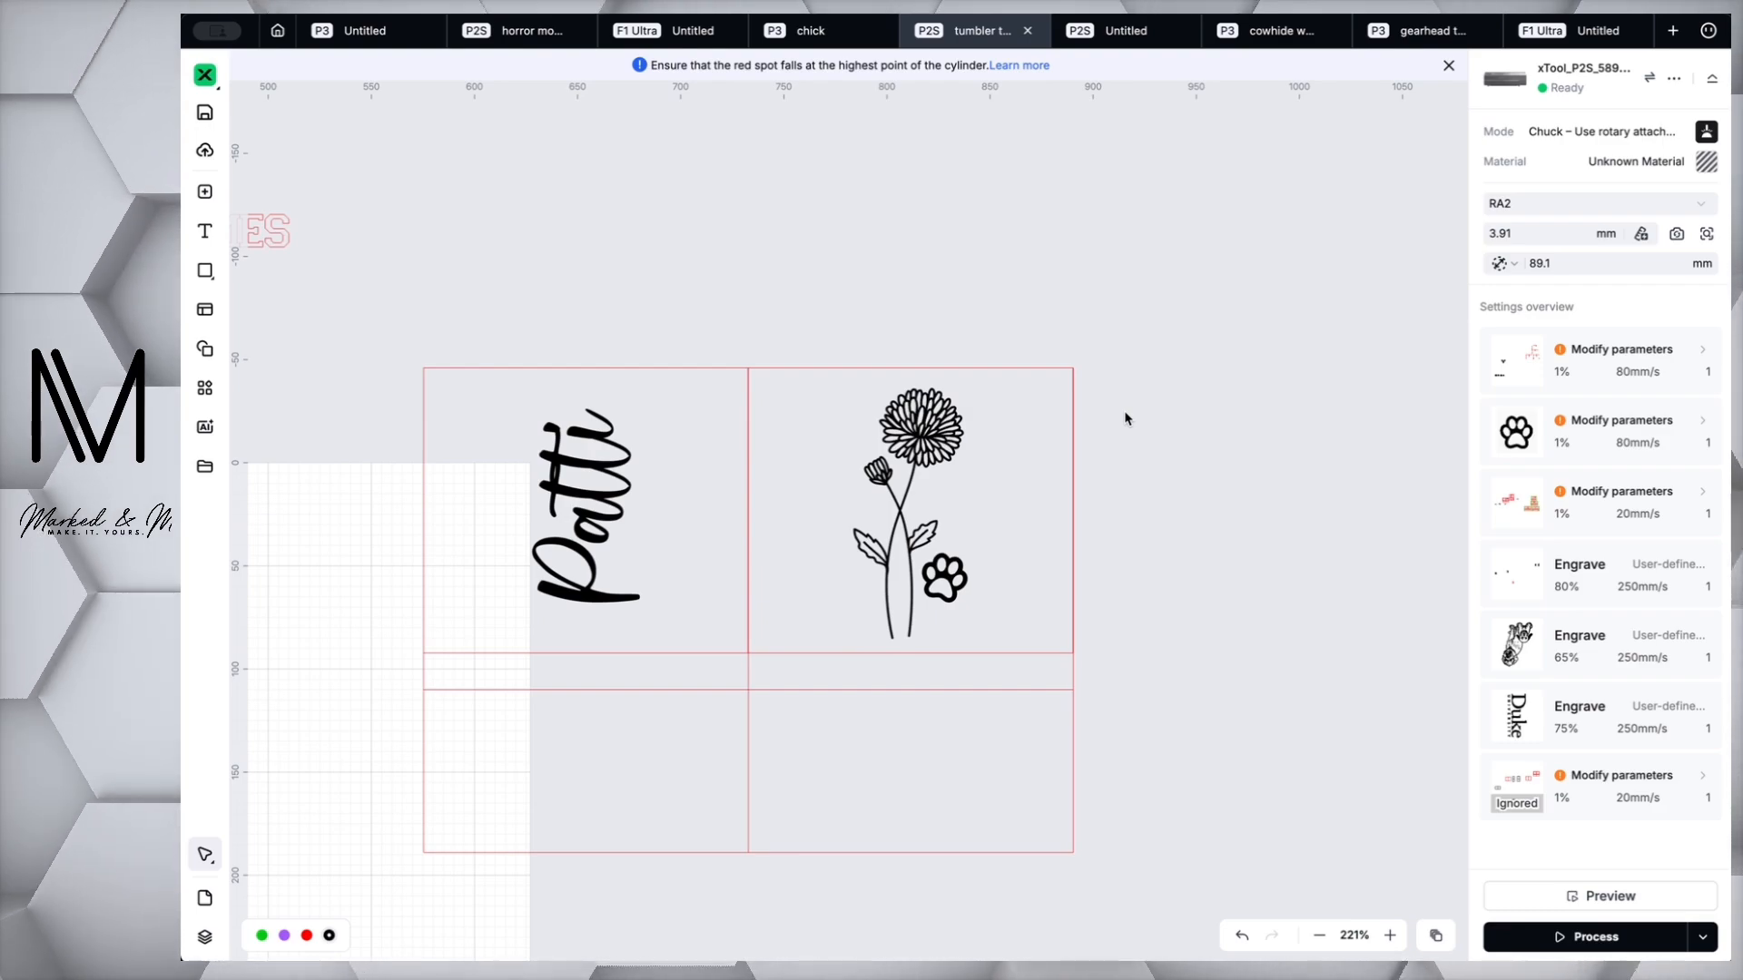
Move the horizontal Stanley template with the HANDLE marks to about X 562, Y -317, directly above the name and flower layout.
scroll(1124, 410, "down", 10)
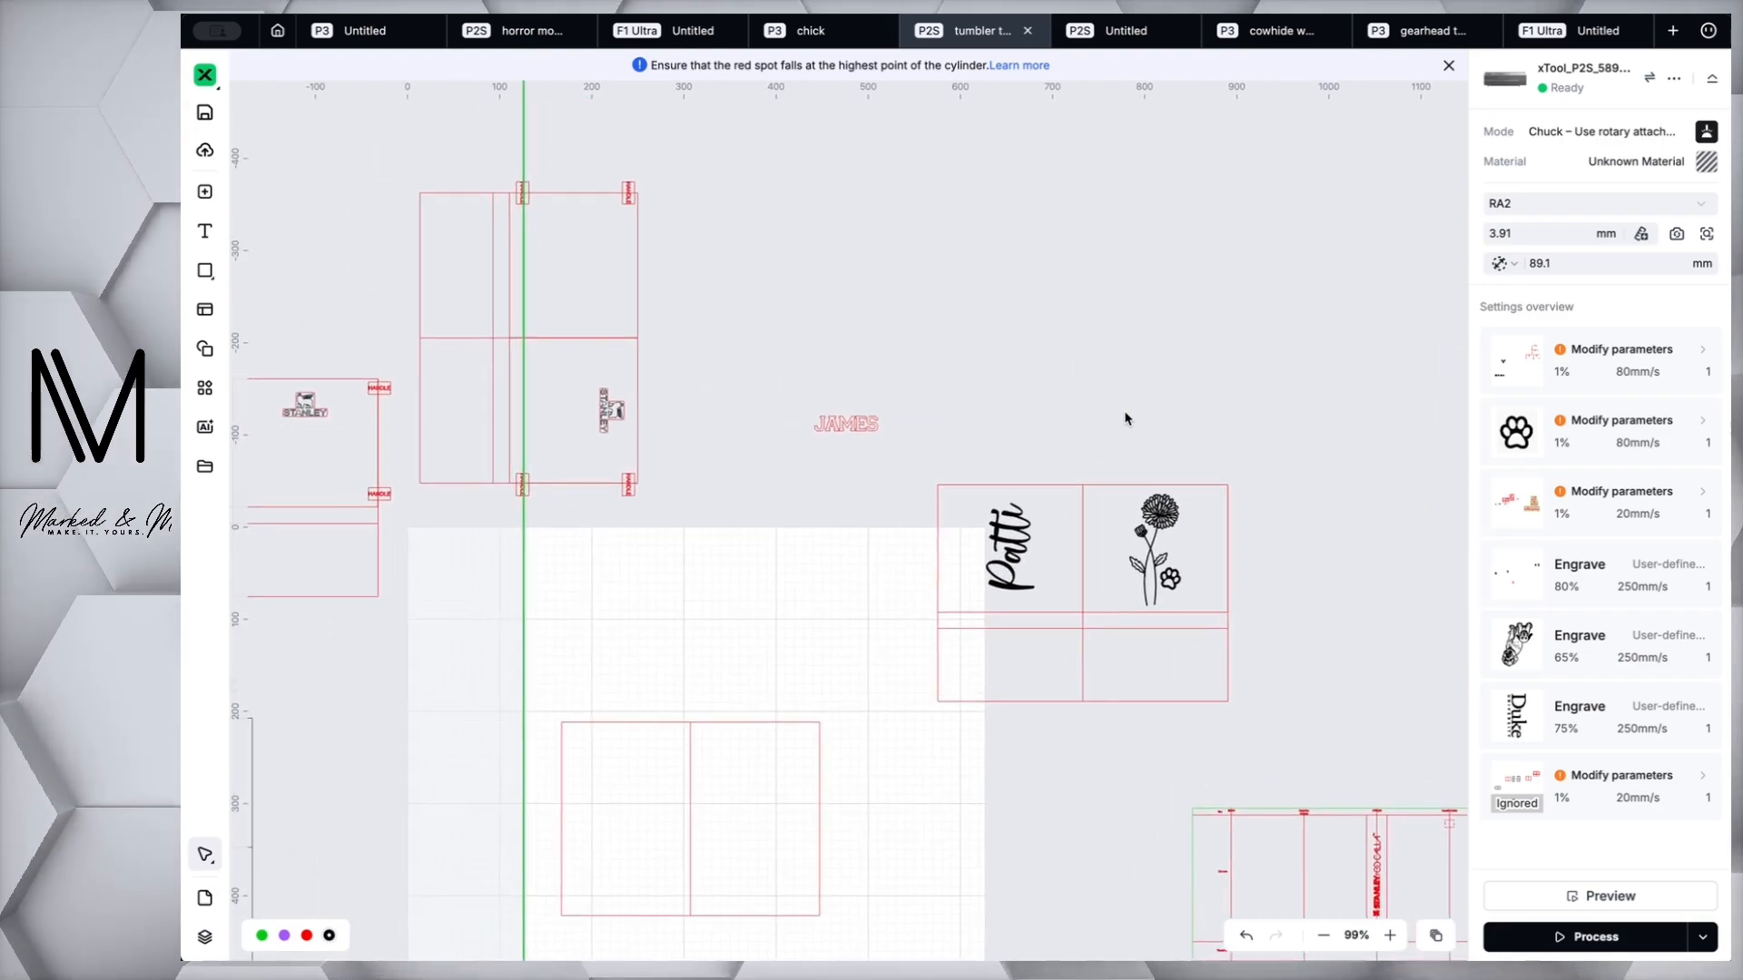
left_click_drag(305, 429, 1155, 287)
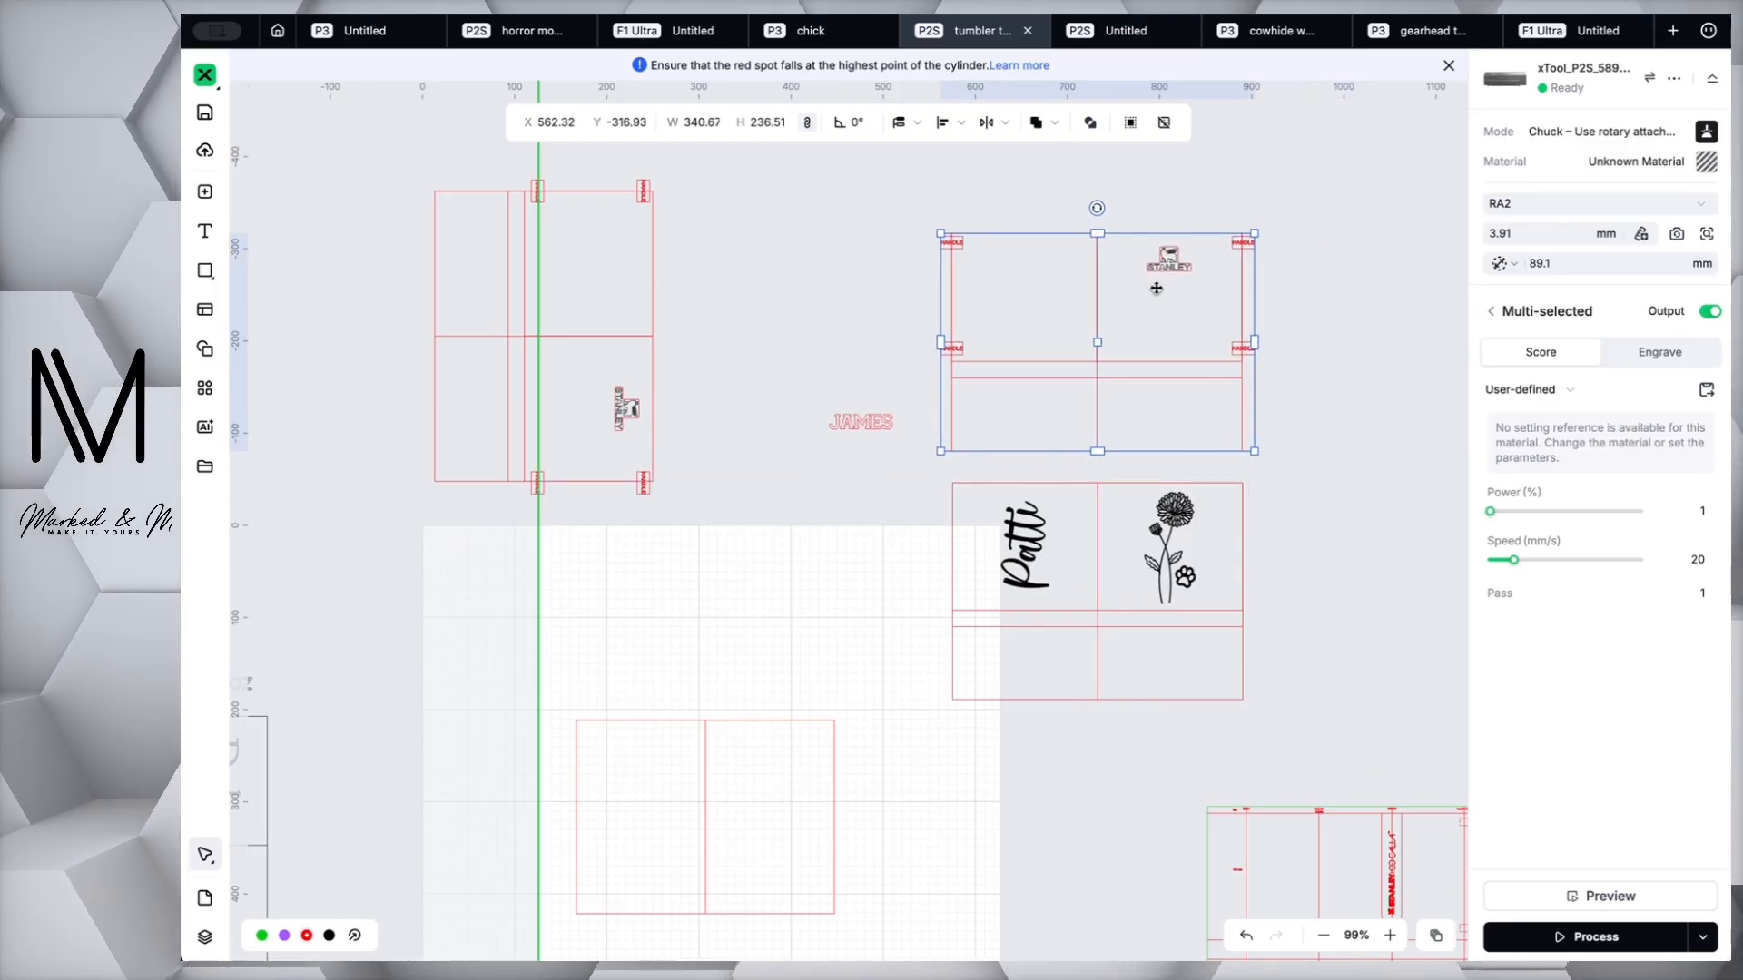
scroll(1156, 288, "up", 3)
scroll(1156, 288, "up", 4)
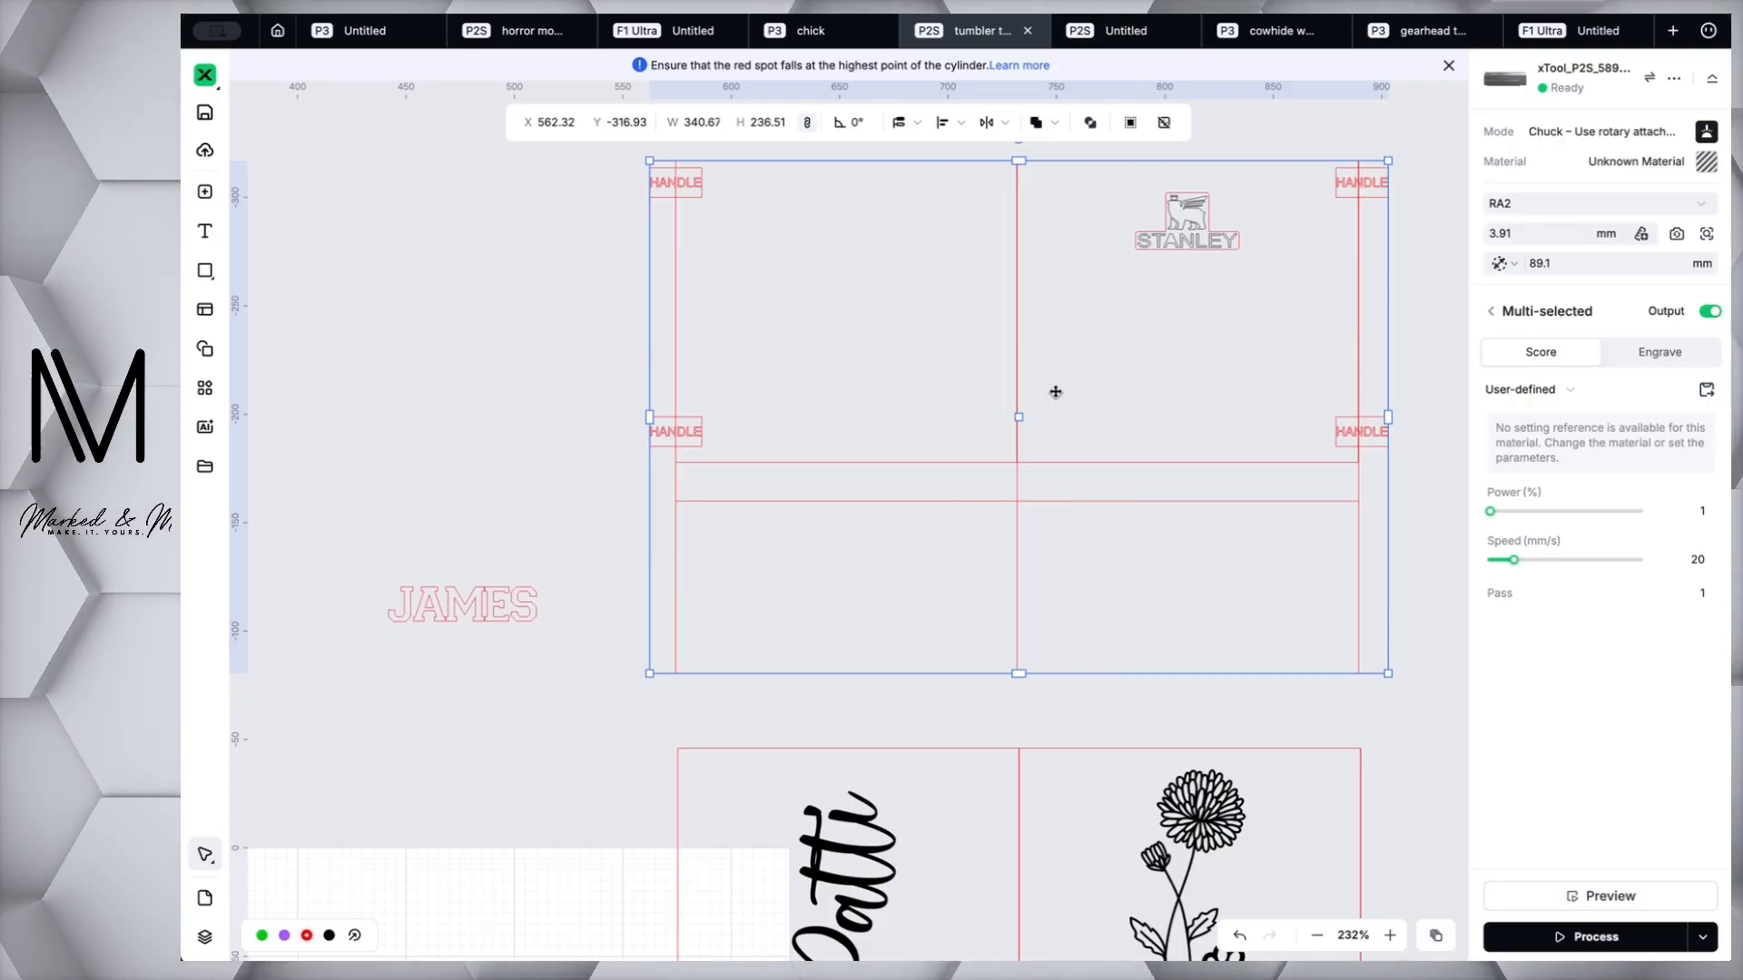
scroll(1165, 414, "down", 5)
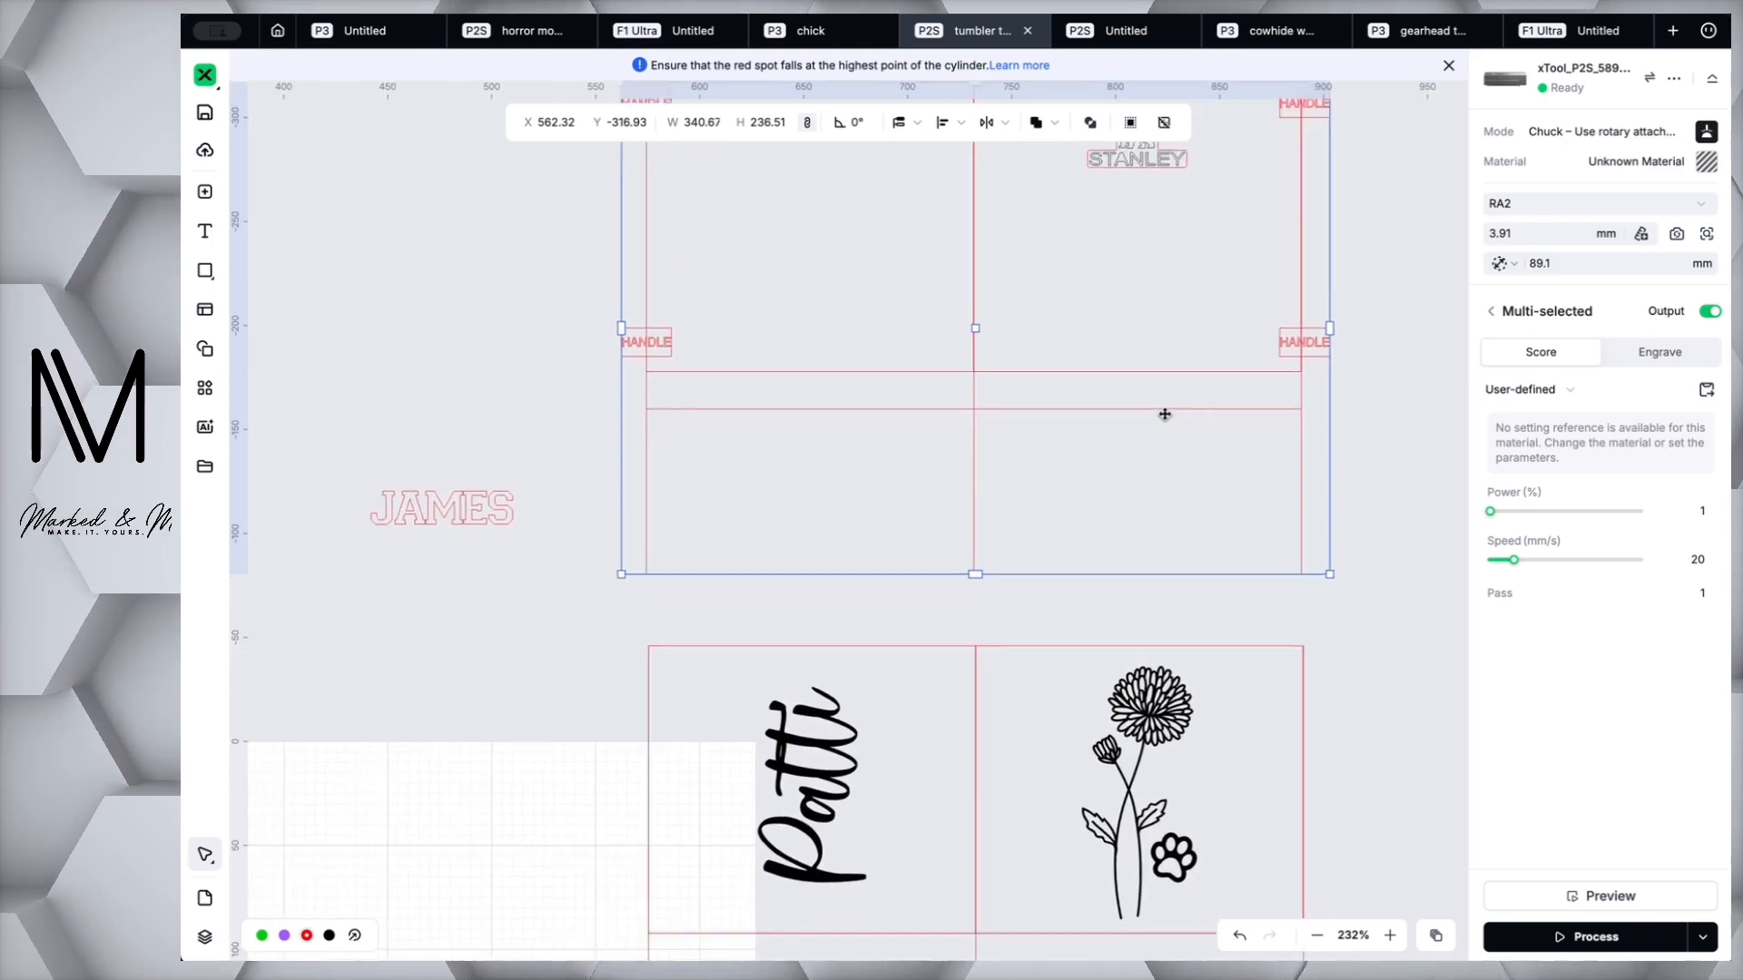
Move the 280 × 140 mm template containing the Duke University logo onto the work area at about X 283, Y 0.
scroll(1164, 414, "down", 2)
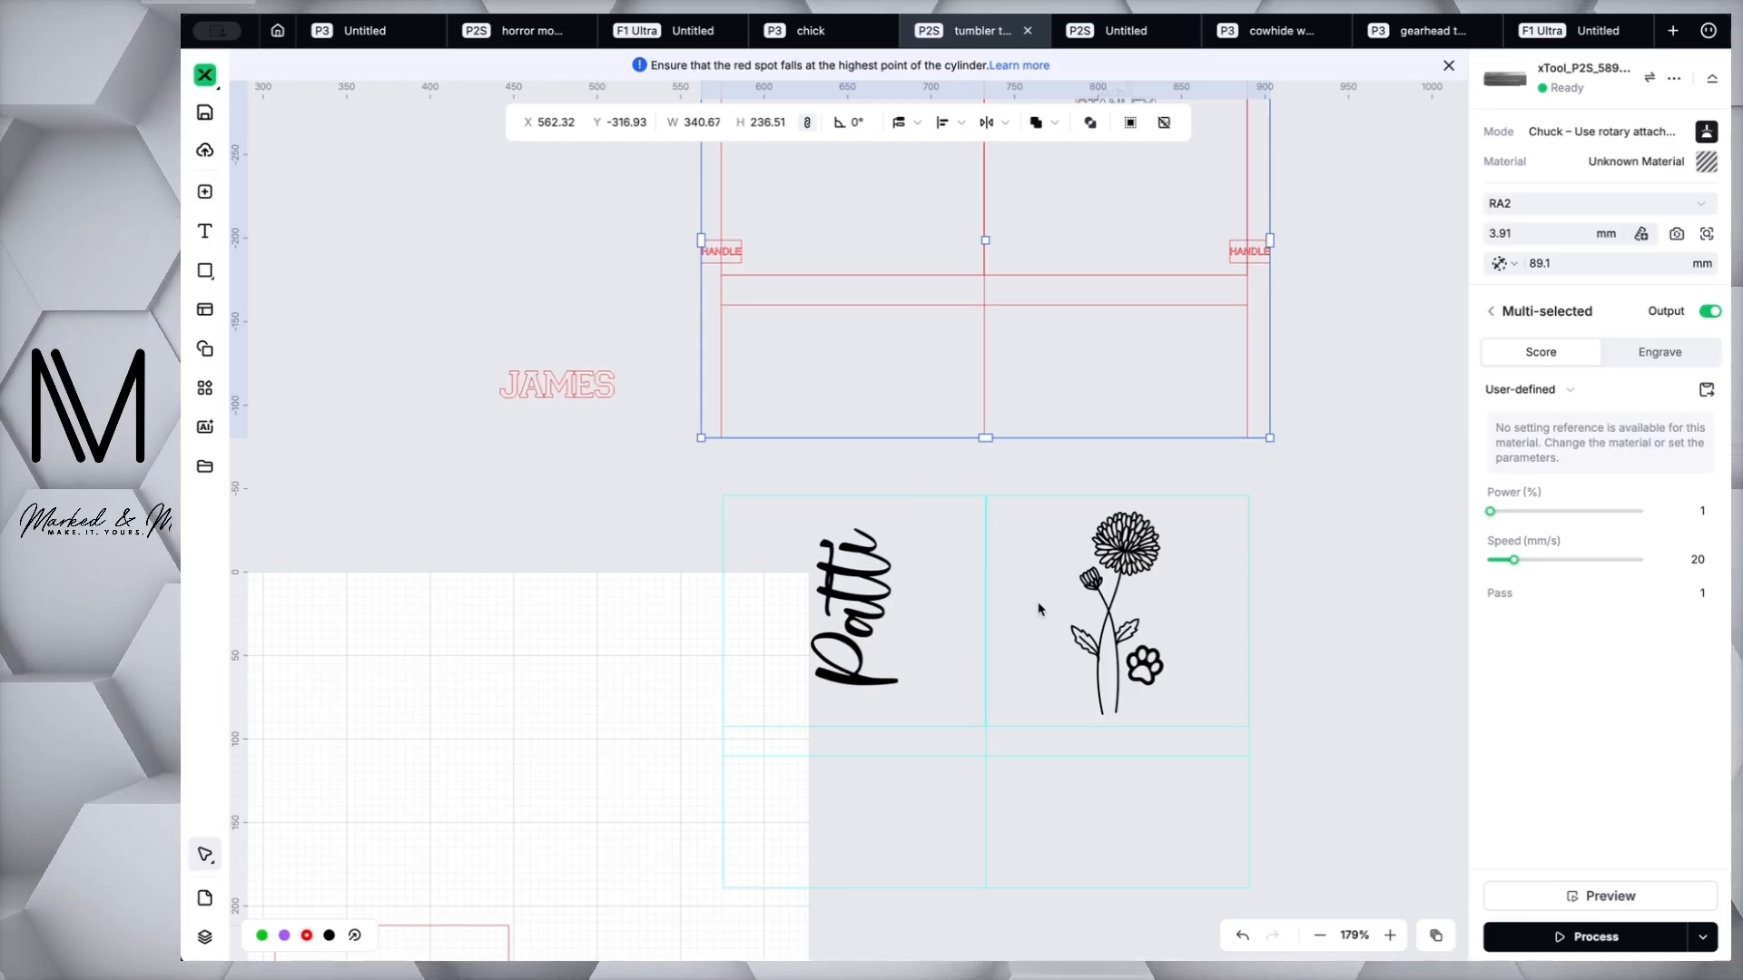
scroll(1008, 615, "down", 3)
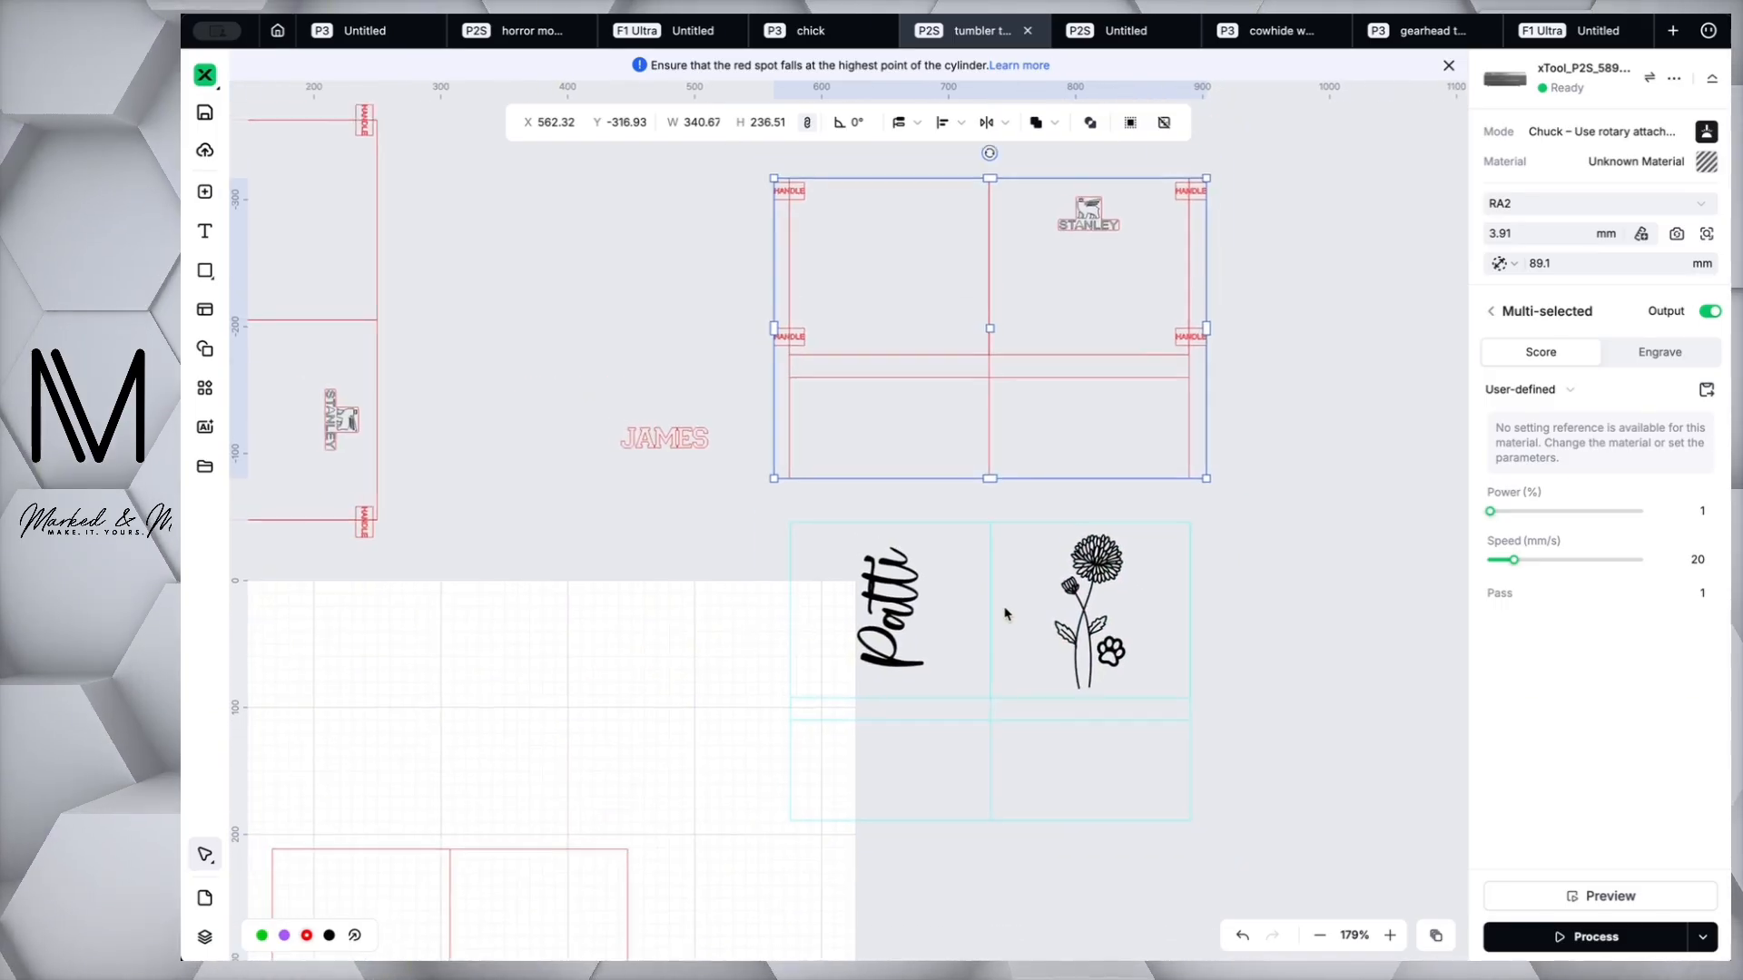
scroll(1007, 615, "up", 1)
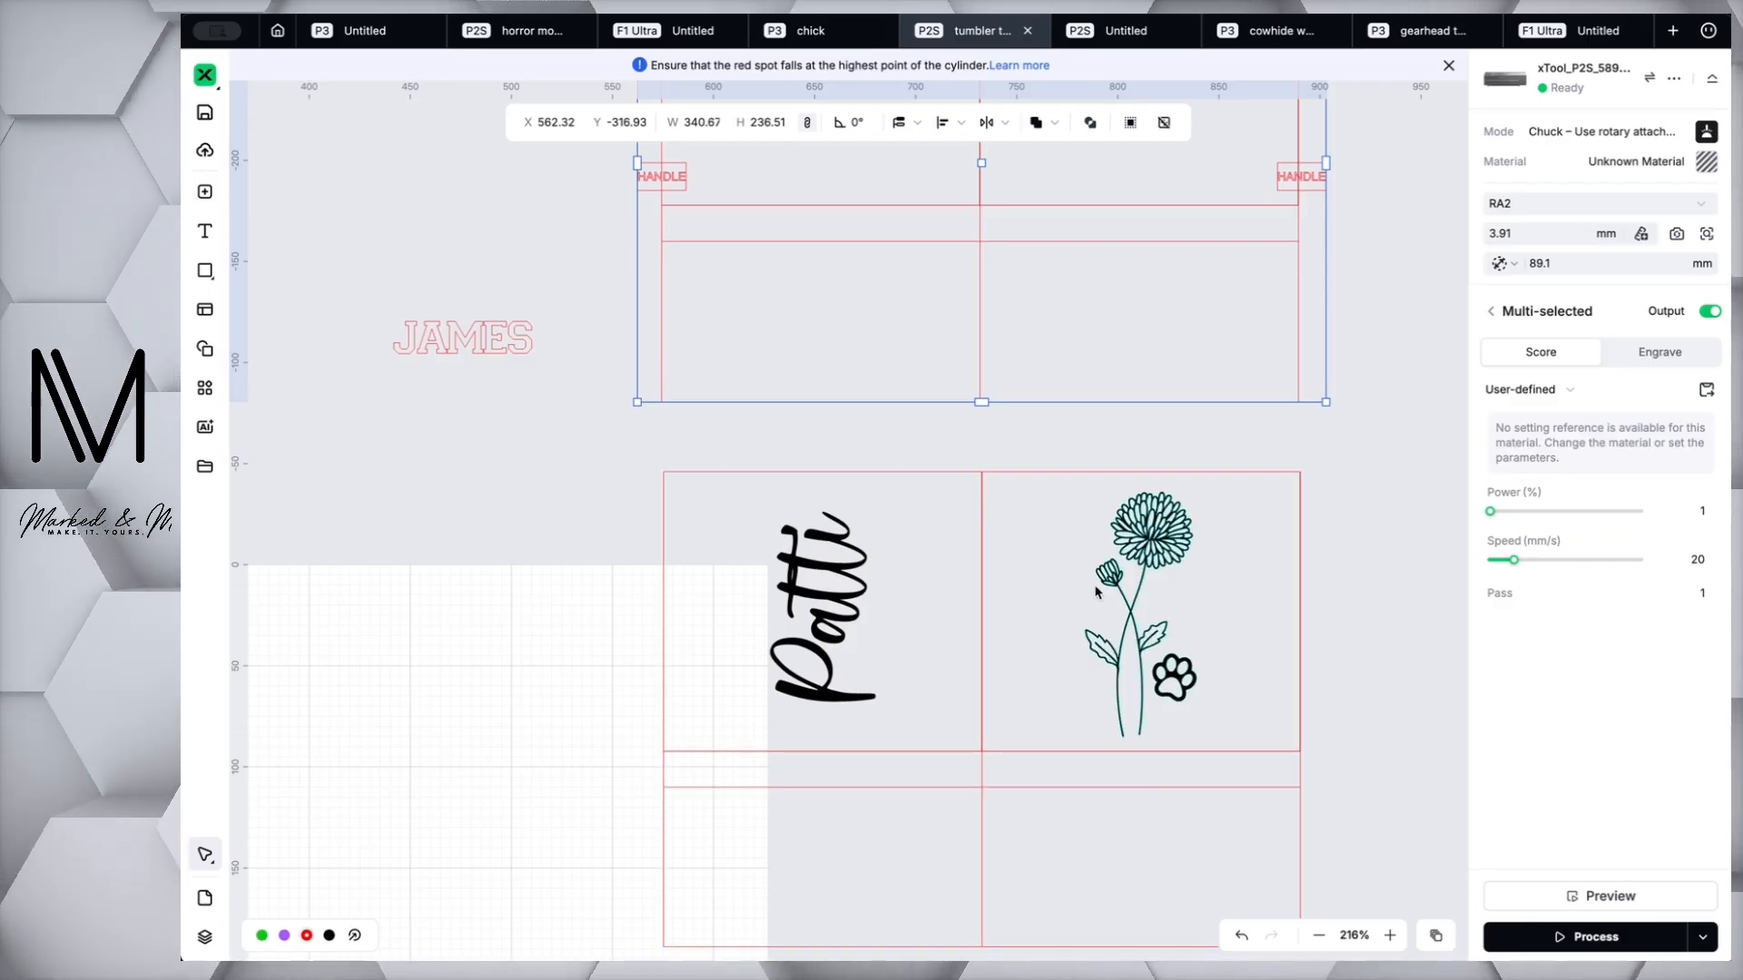
scroll(1058, 620, "down", 5)
scroll(1032, 599, "down", 3)
left_click_drag(478, 545, 642, 763)
left_click_drag(545, 526, 439, 652)
left_click_drag(546, 647, 1025, 459)
scroll(1003, 458, "up", 4)
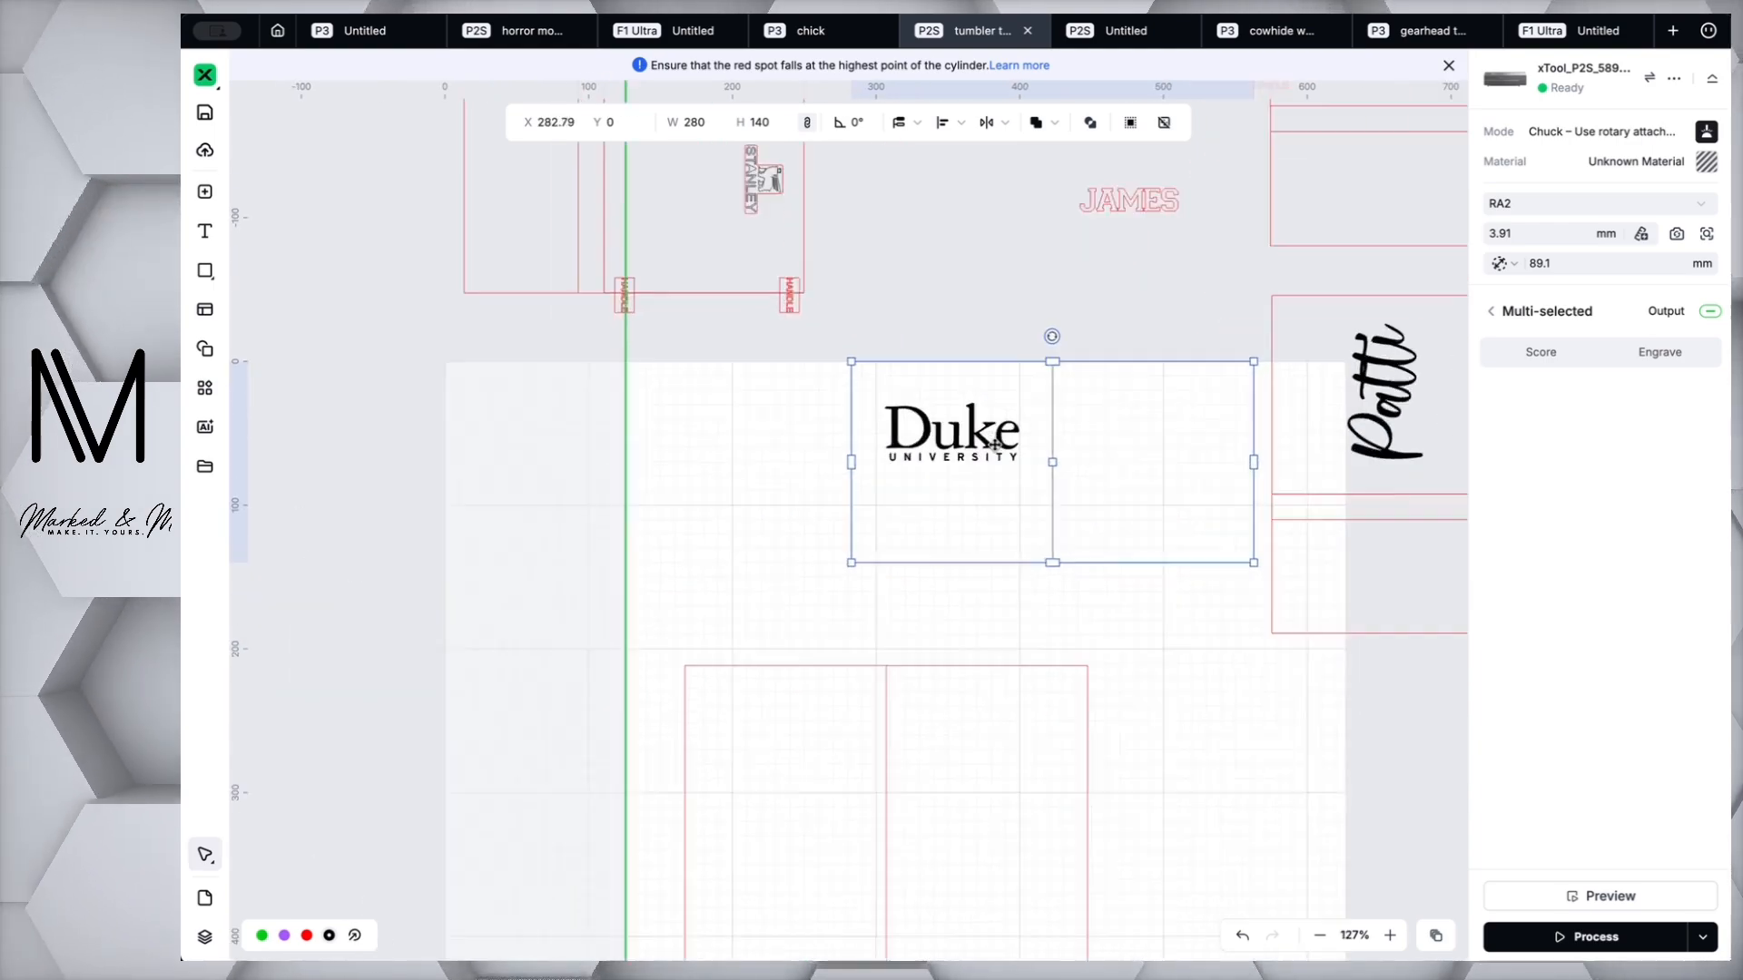
scroll(996, 447, "up", 6)
left_click(1027, 735)
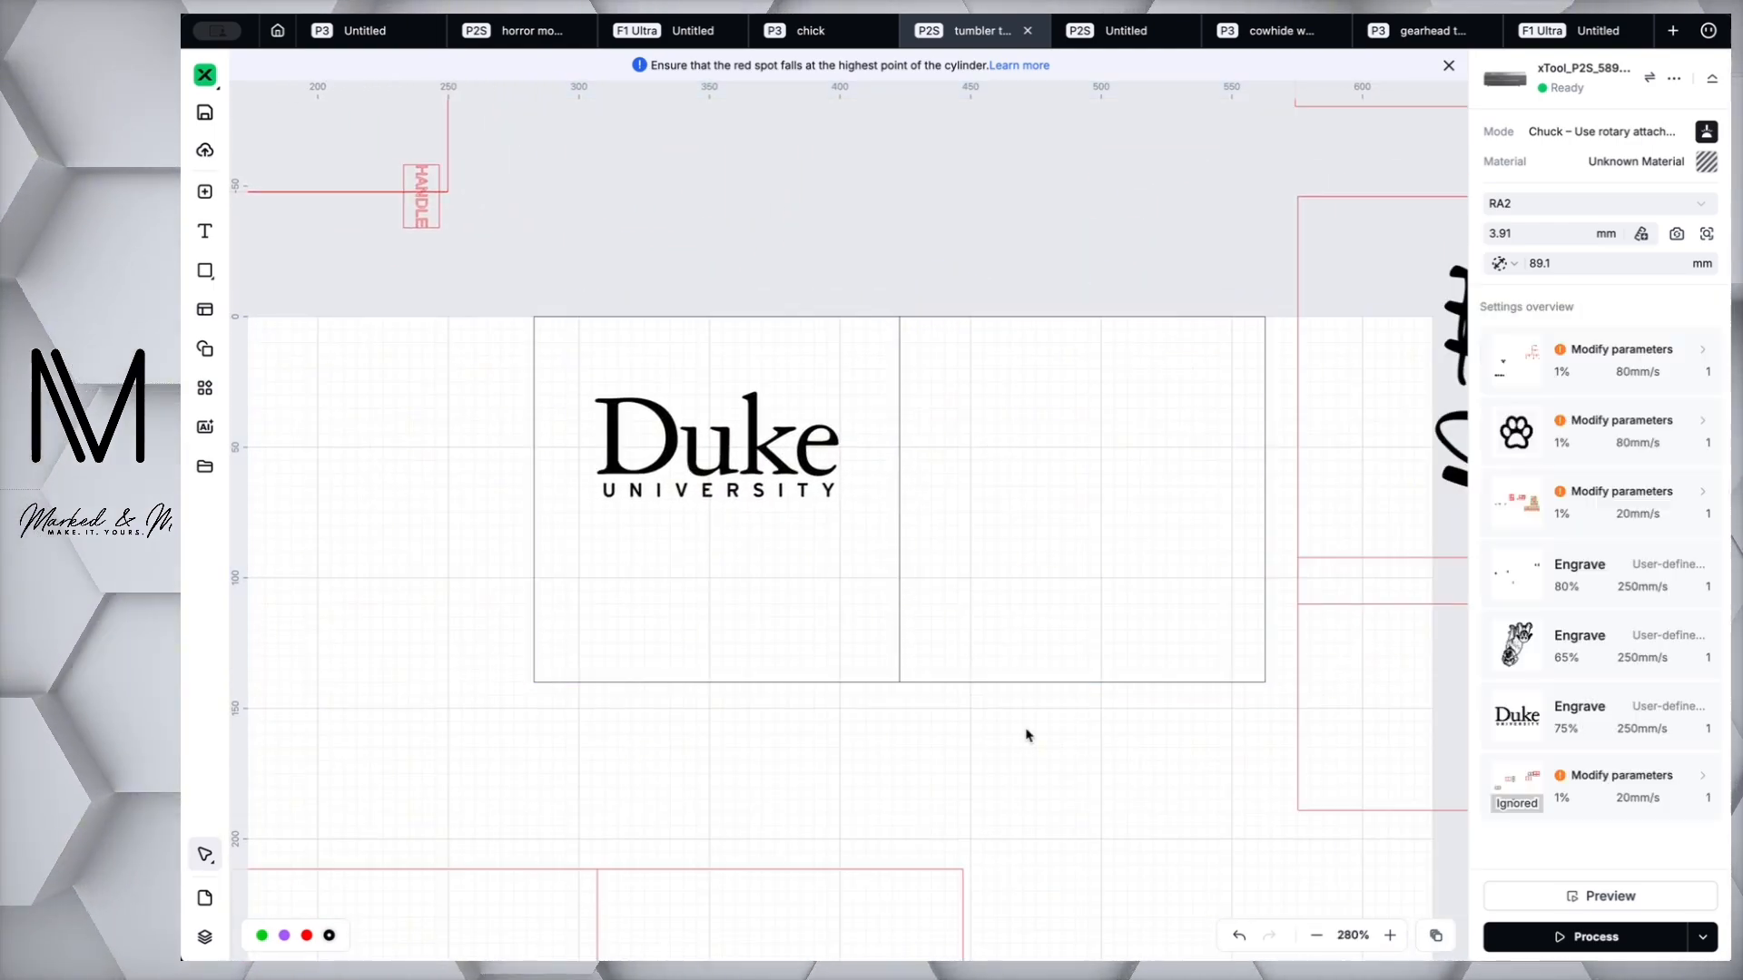
Place the vertical name text in the right section of the Duke template and nudge the Duke logo to about Y 29.25.
scroll(1027, 735, "right", 3)
left_click(1359, 300)
left_click_drag(1359, 299, 936, 426)
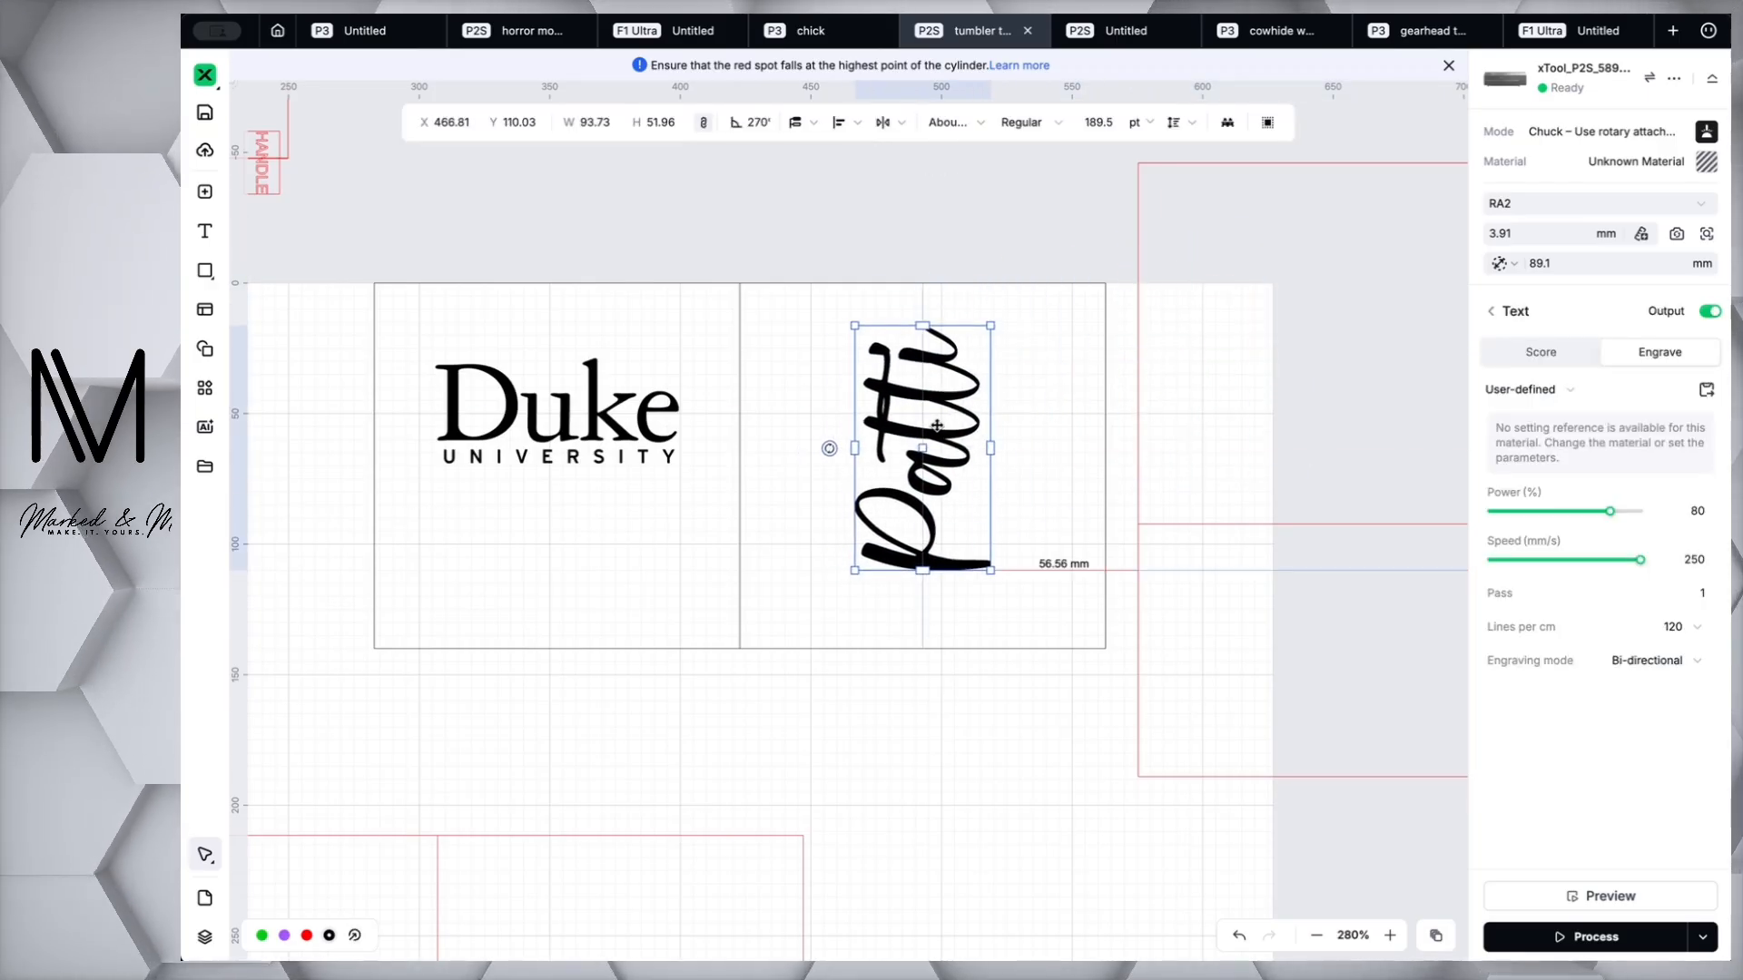
left_click(522, 411)
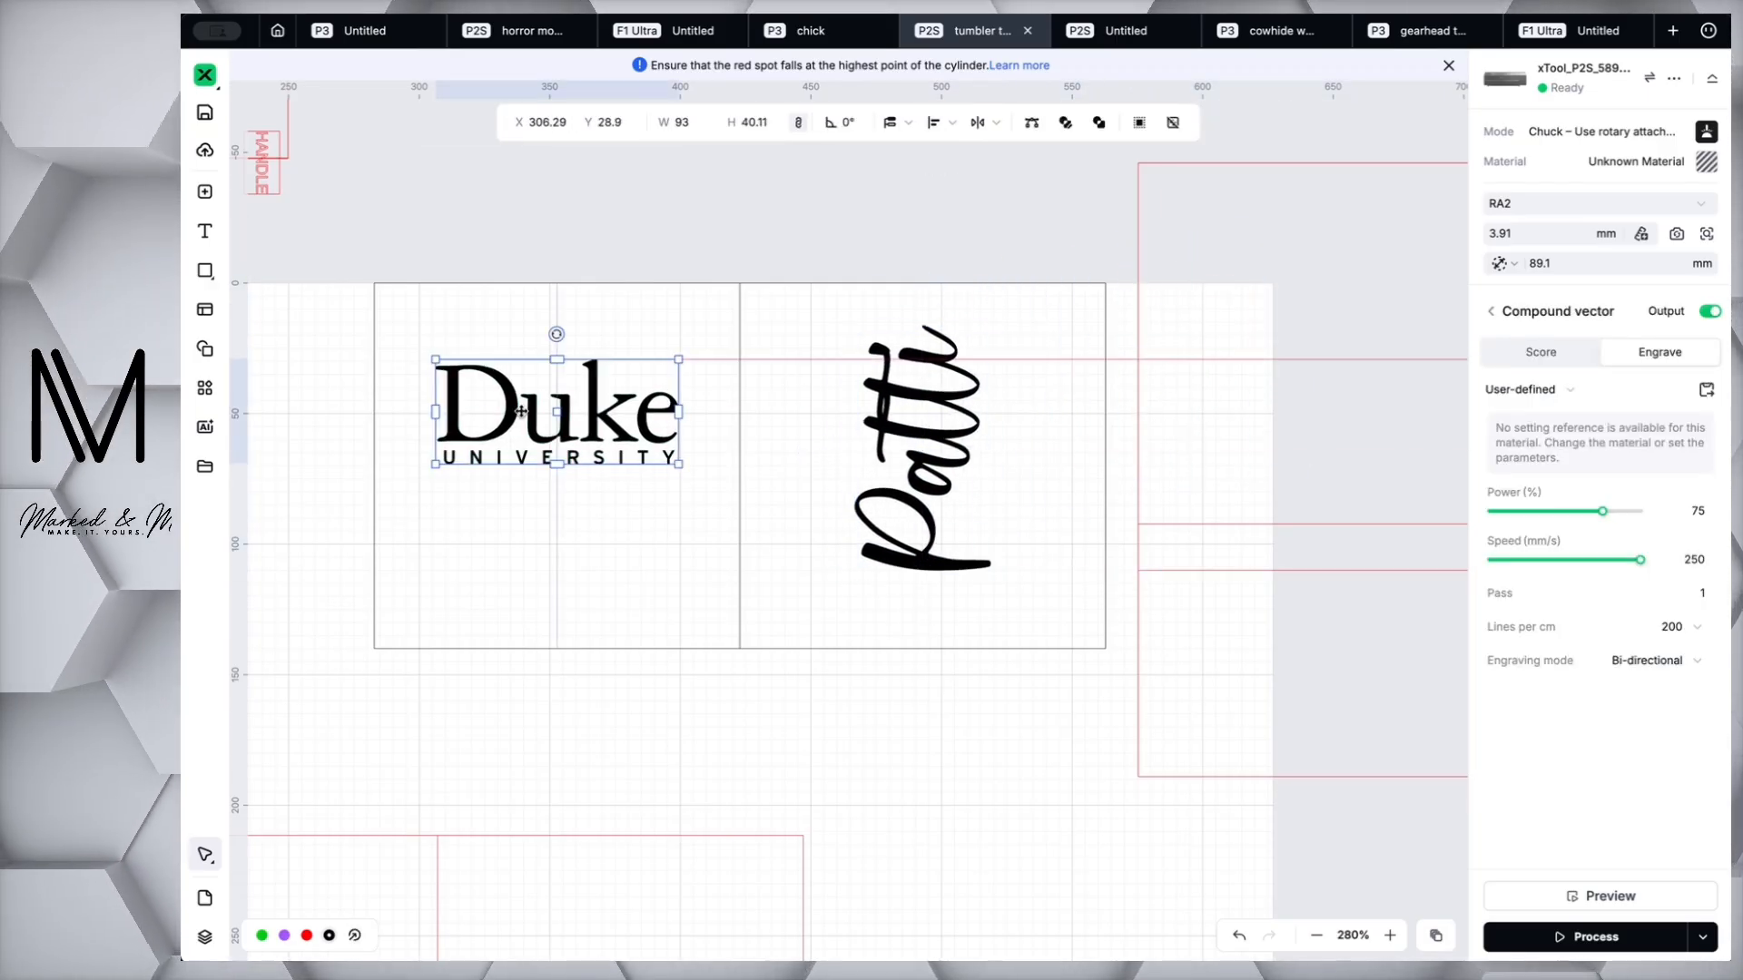
left_click_drag(521, 411, 520, 411)
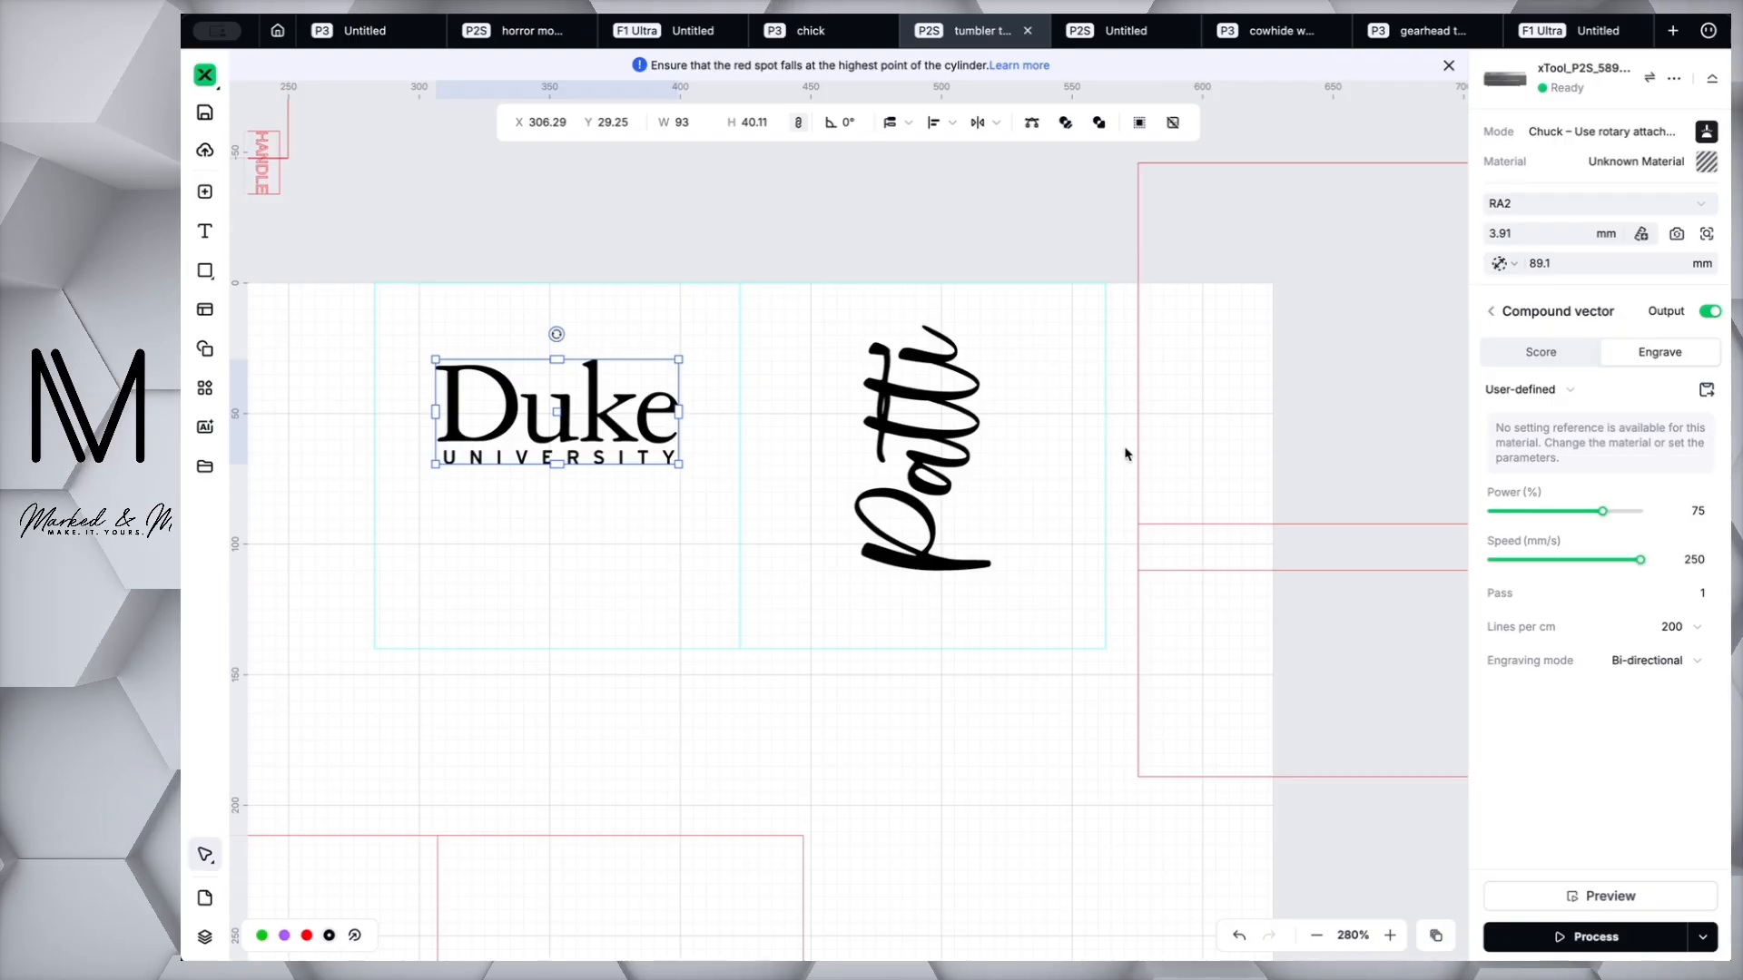
left_click(941, 445)
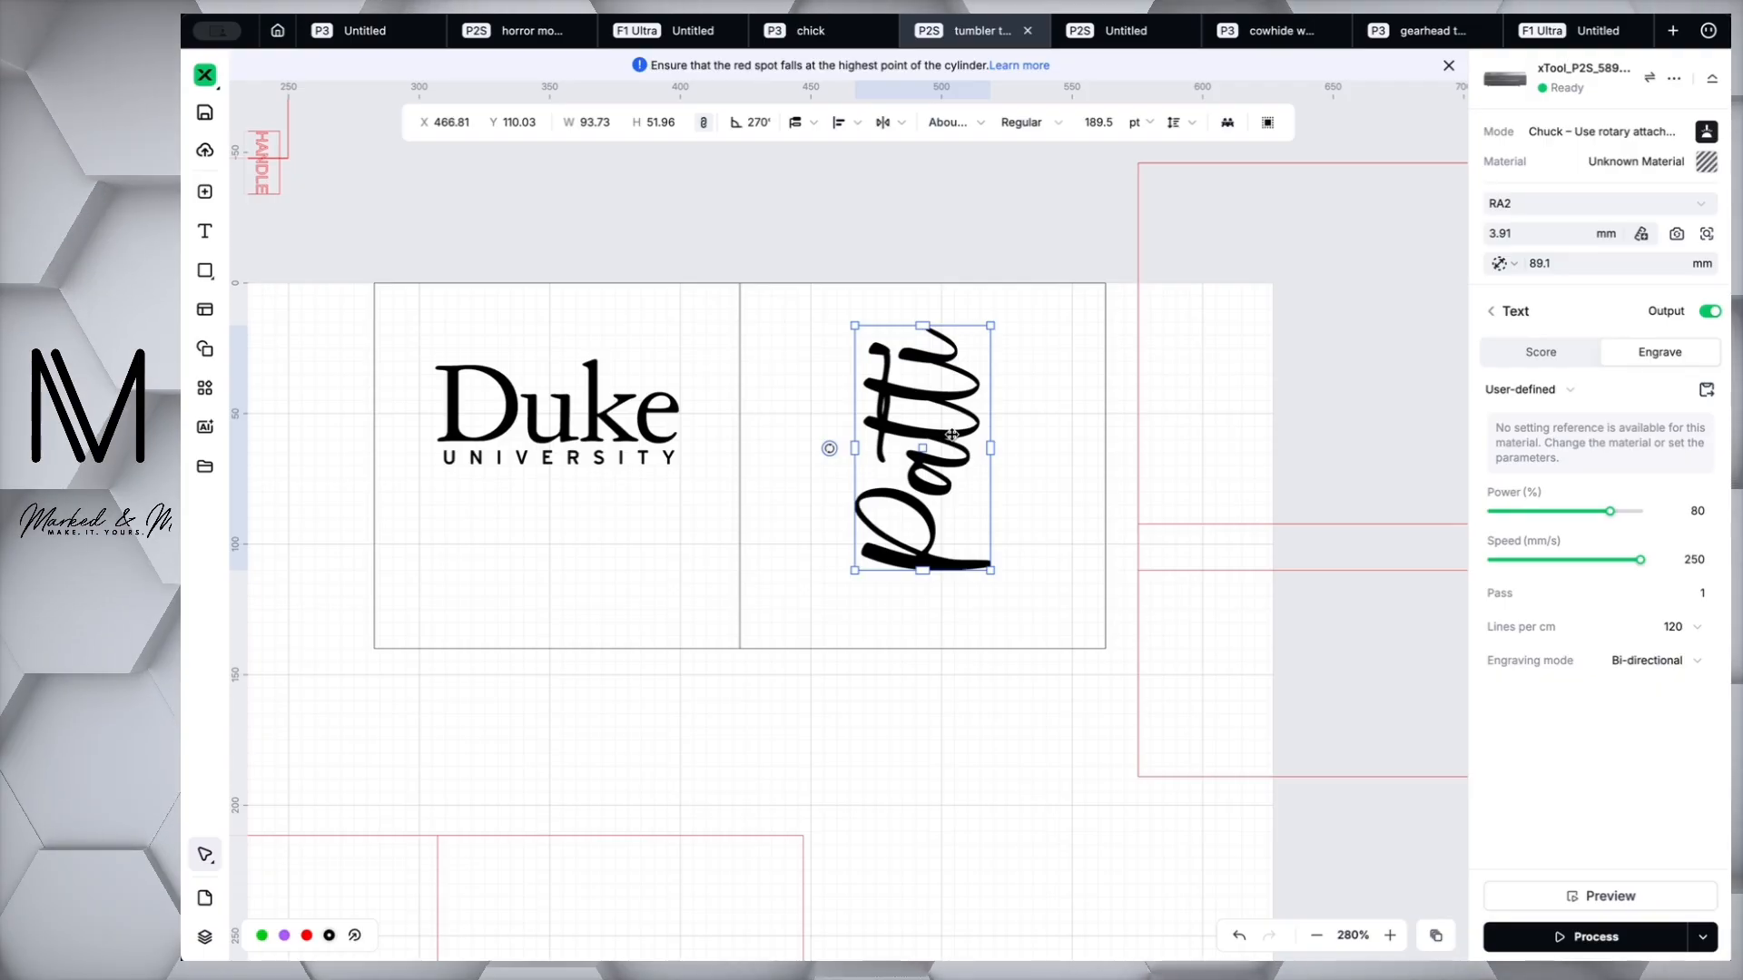
Move the flower and paw print artwork out of its template to about X 993, Y -48, and bring the name text back into that template.
scroll(951, 434, "down", 5)
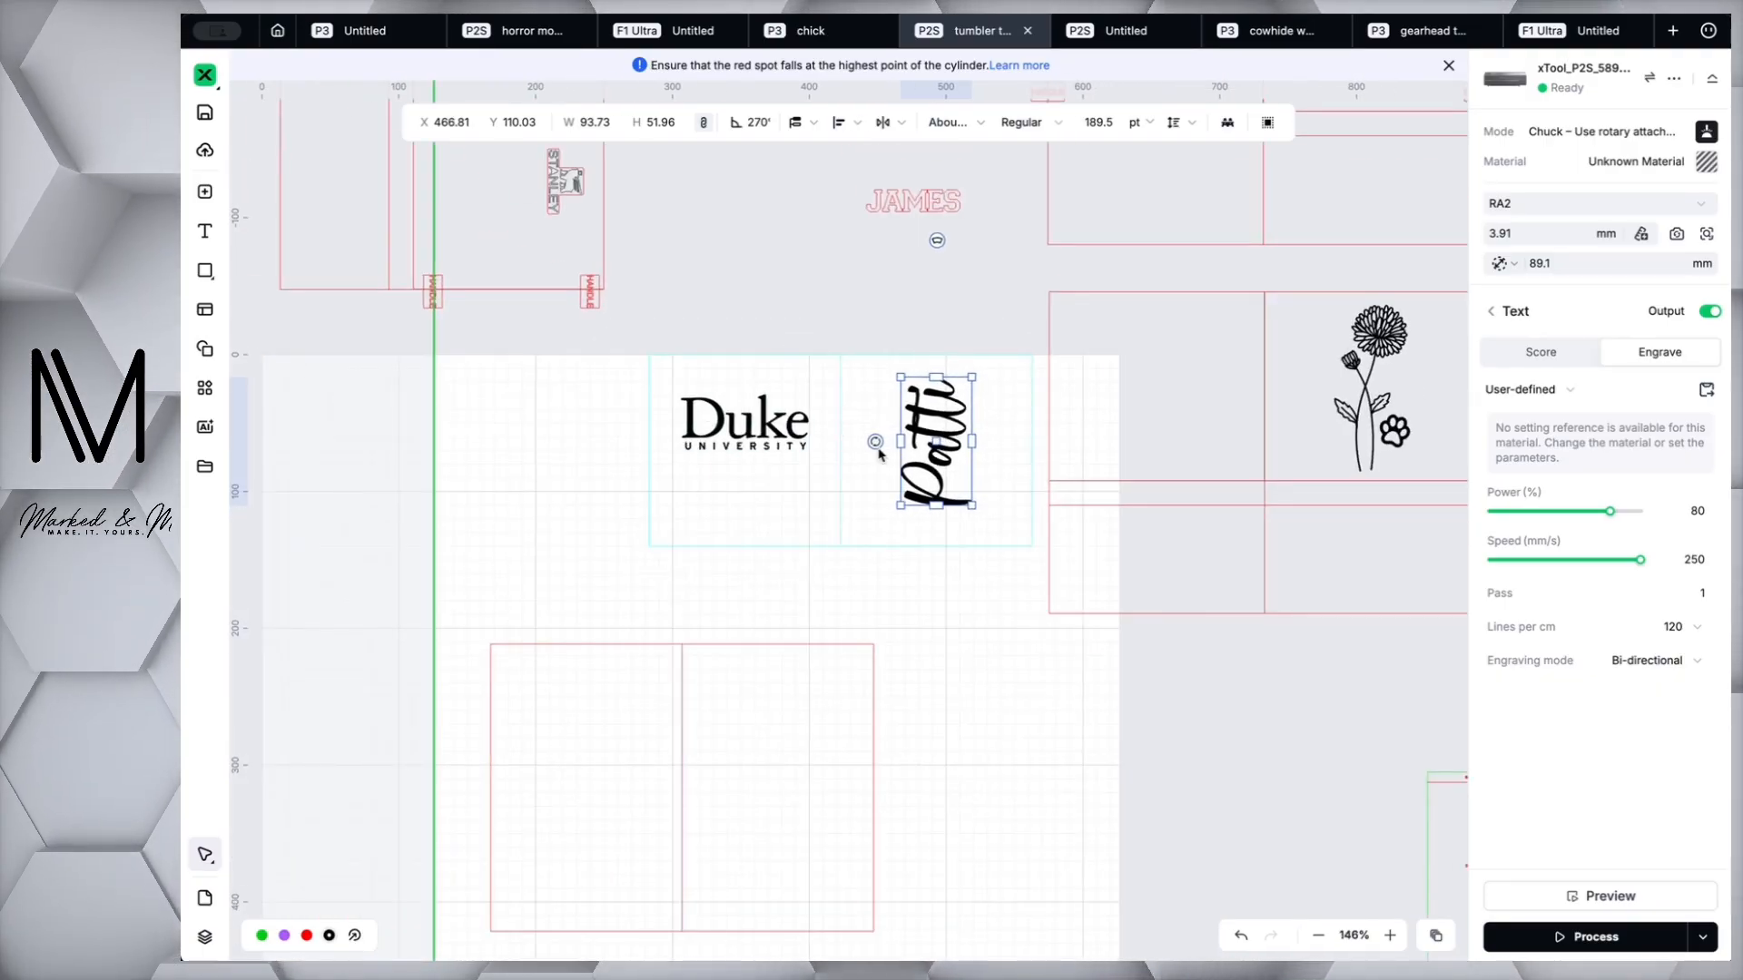
scroll(1194, 373, "right", 3)
left_click(1126, 434)
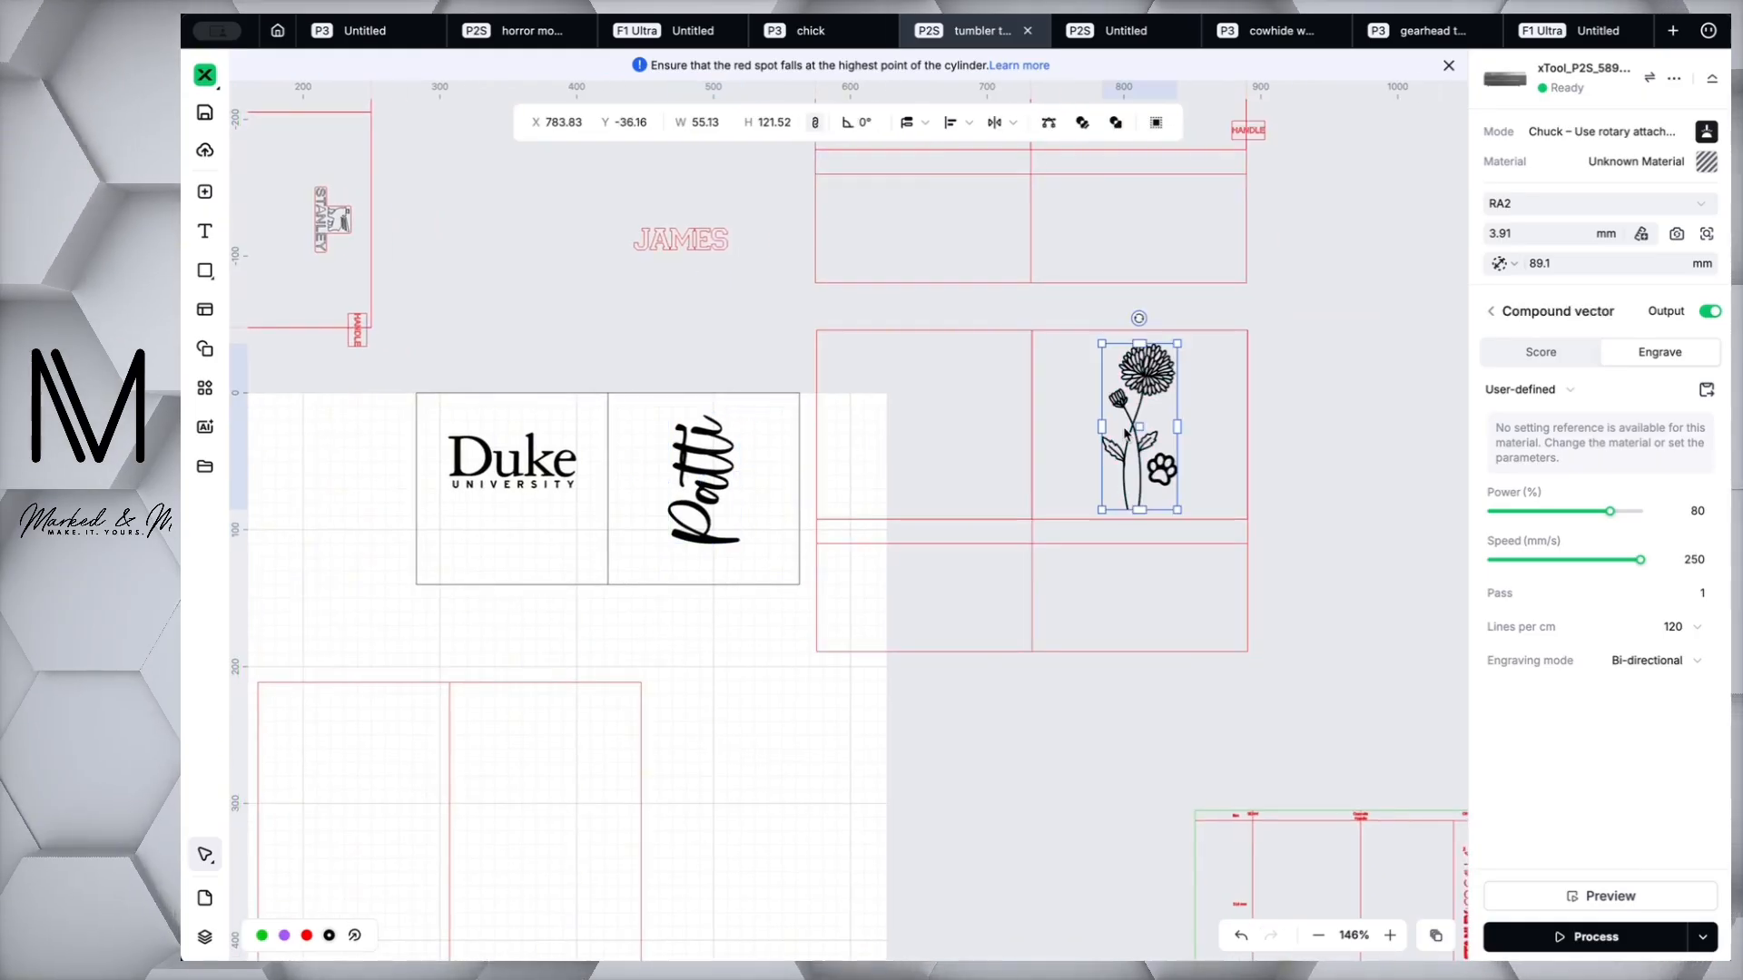
left_click_drag(705, 469, 1422, 392)
left_click(1131, 411)
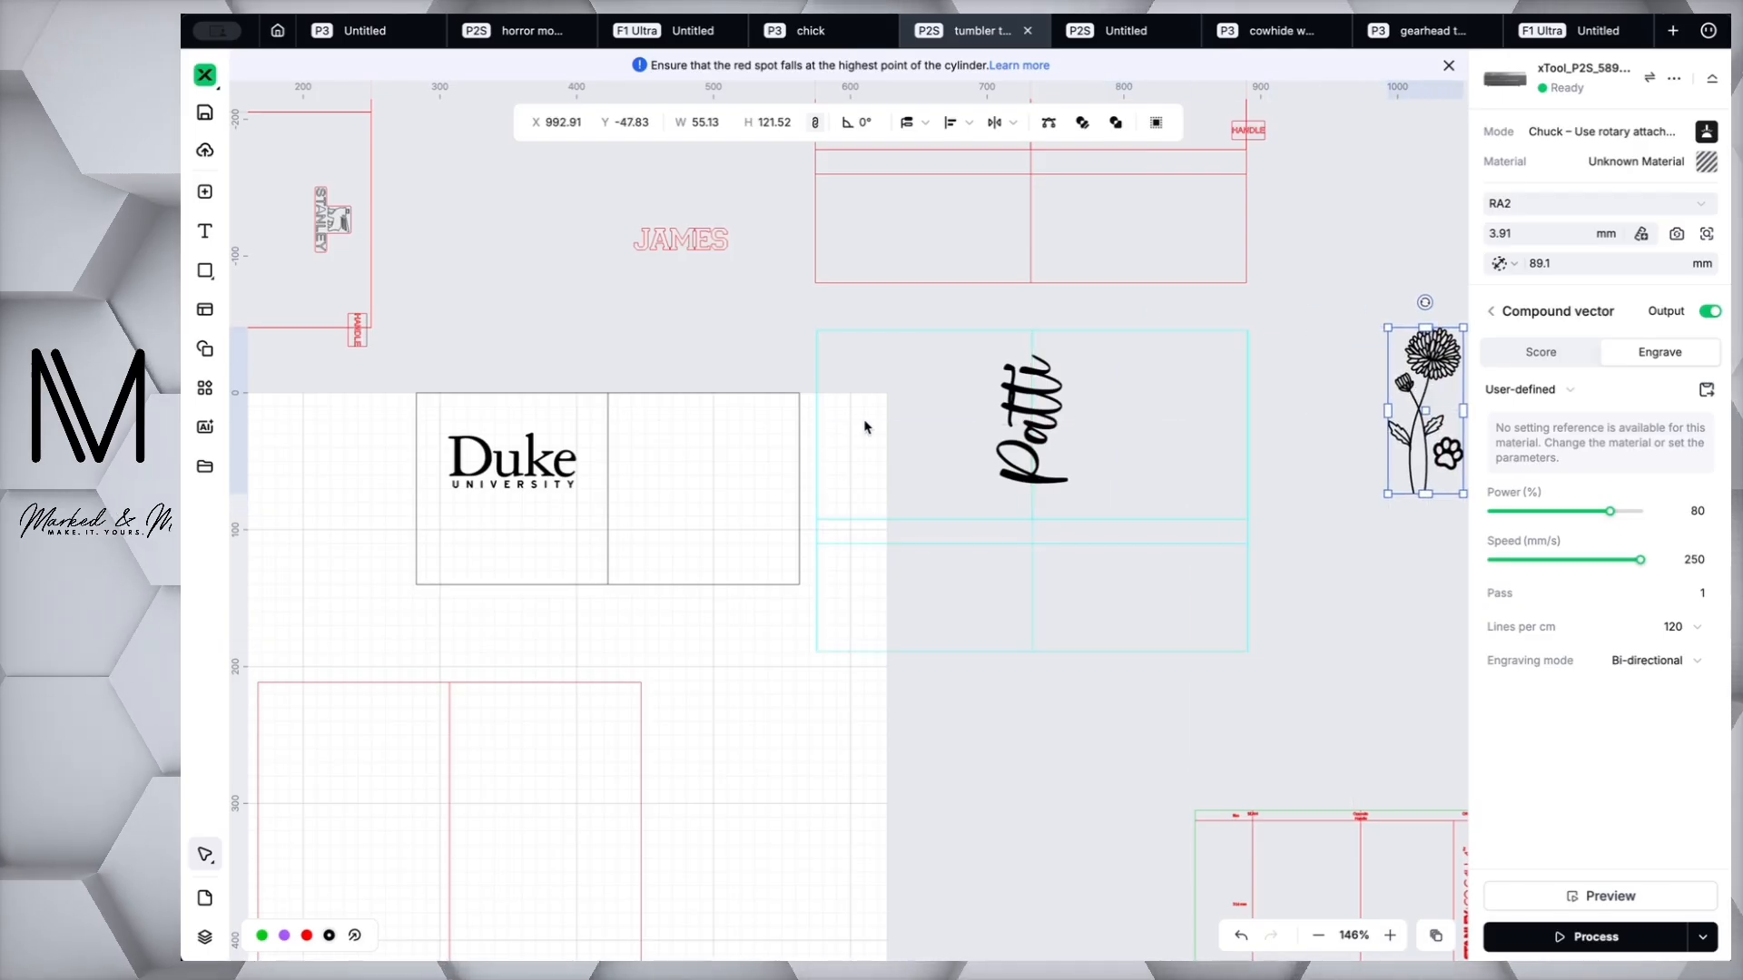
Centre the name text on the template's vertical centre line, in the upper section, at about X 707, Y 74.
left_click(1033, 411)
left_click_drag(1033, 411, 1037, 415)
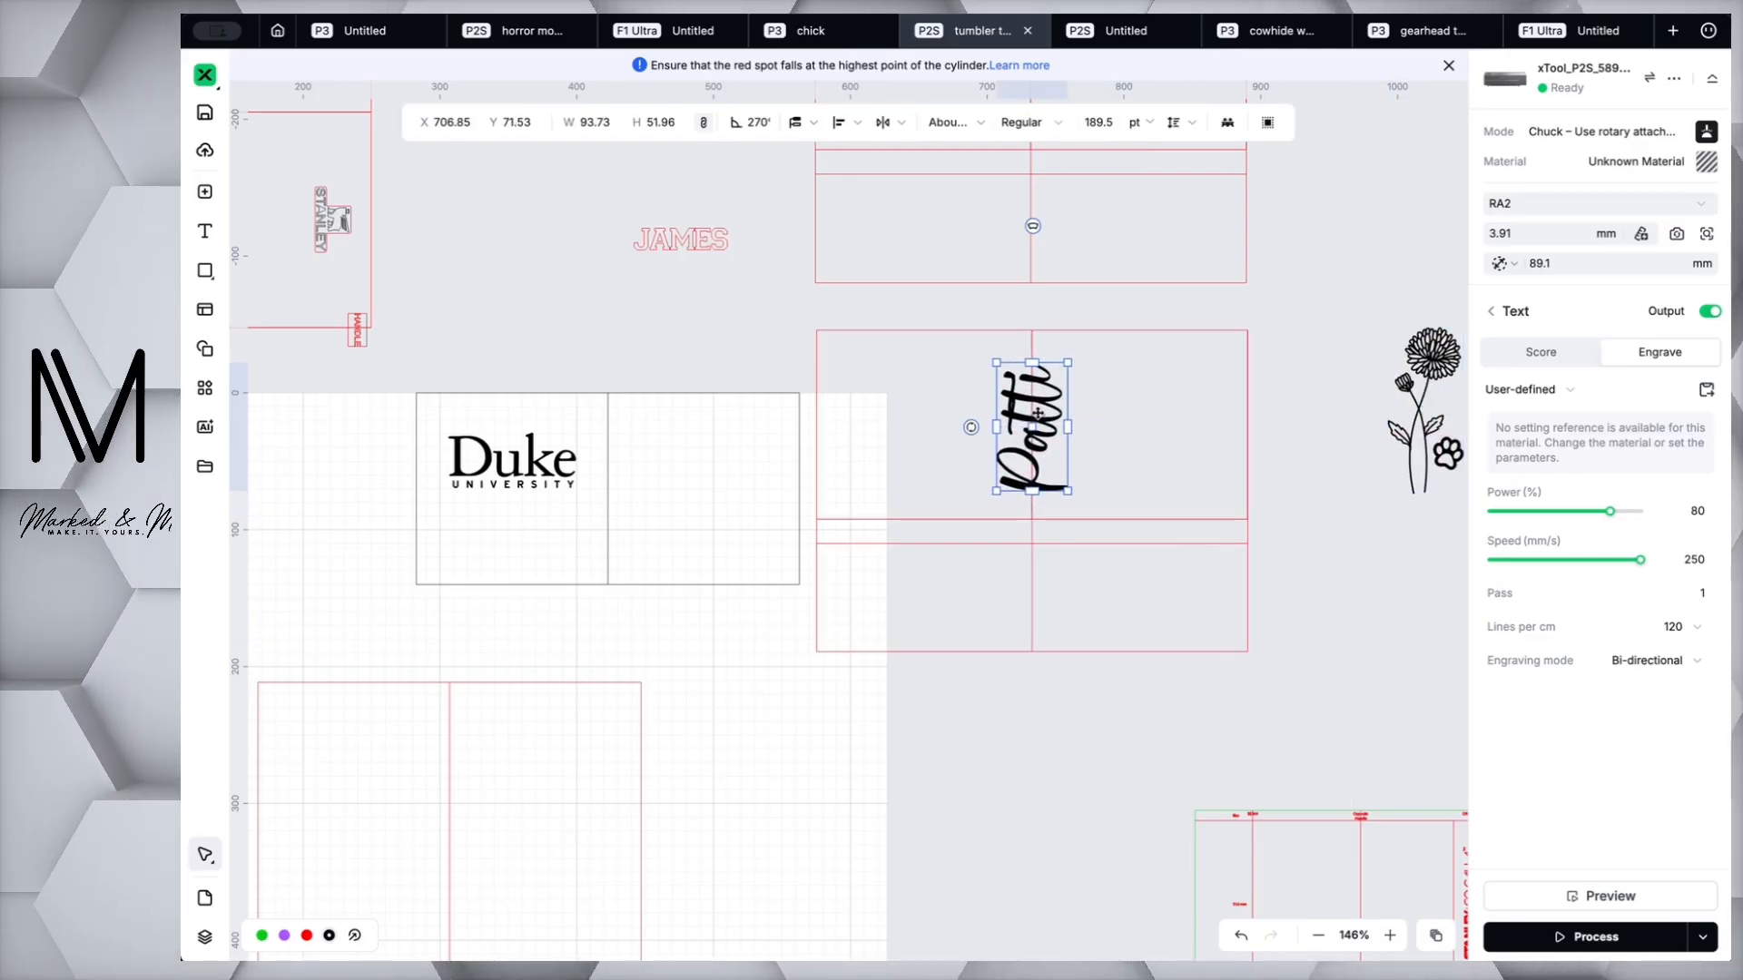
scroll(1037, 415, "up", 5)
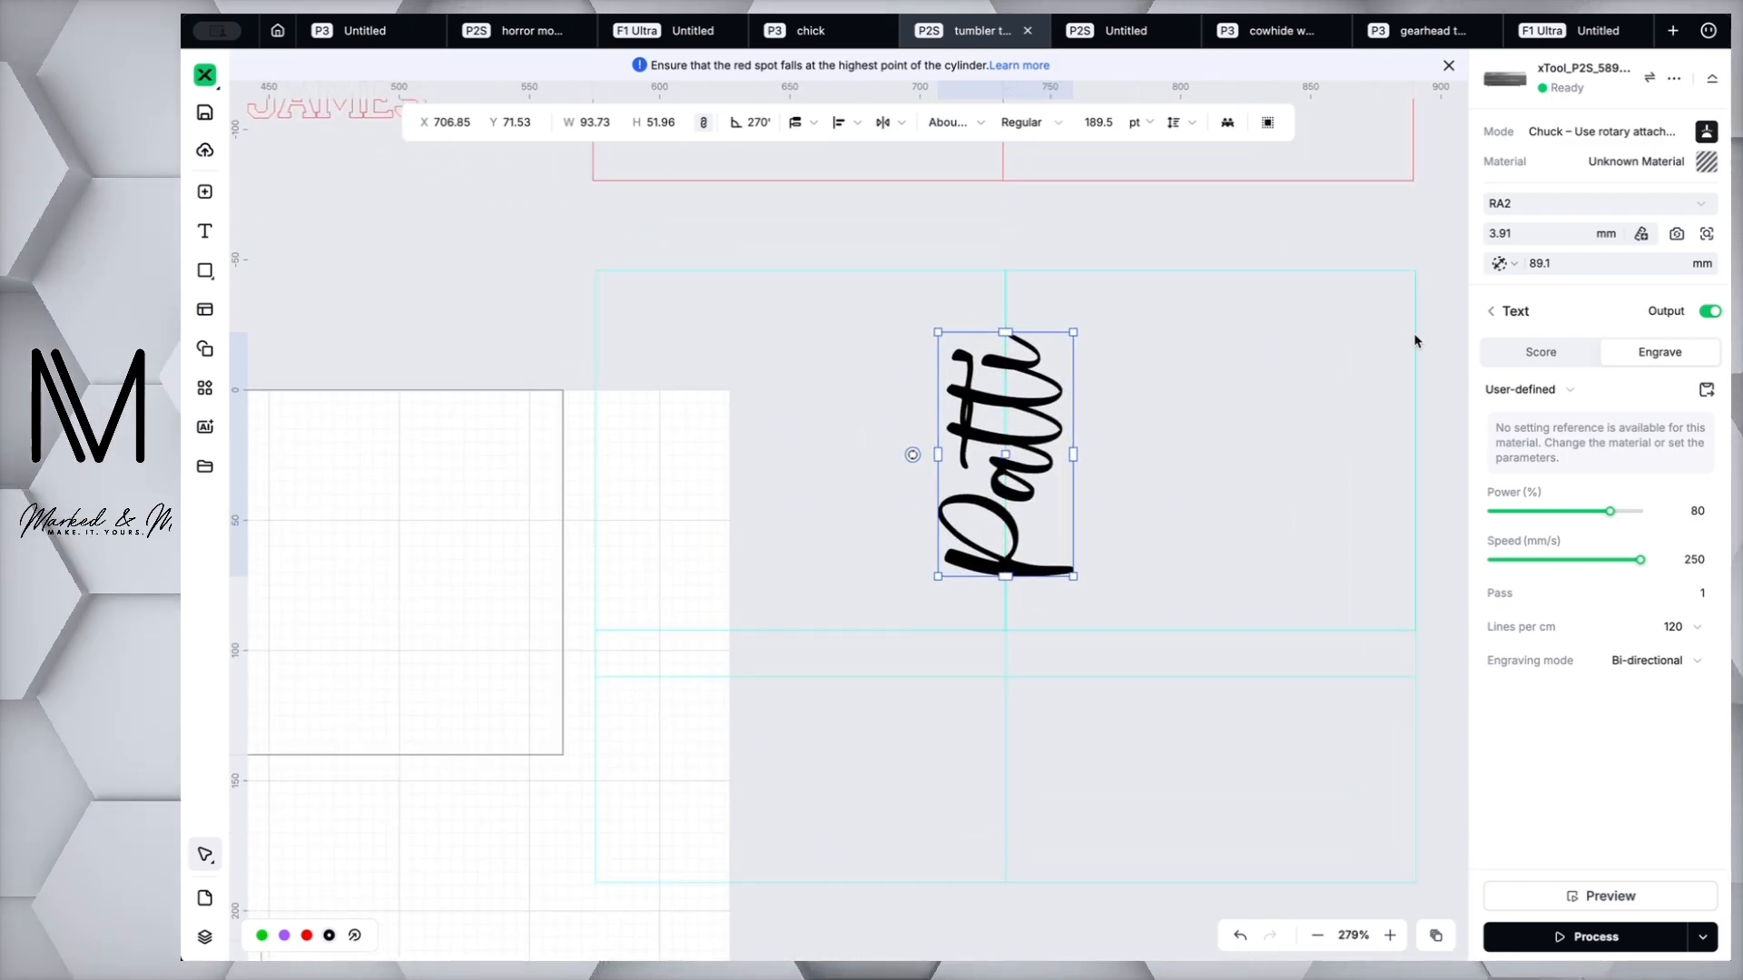
scroll(1412, 339, "down", 5)
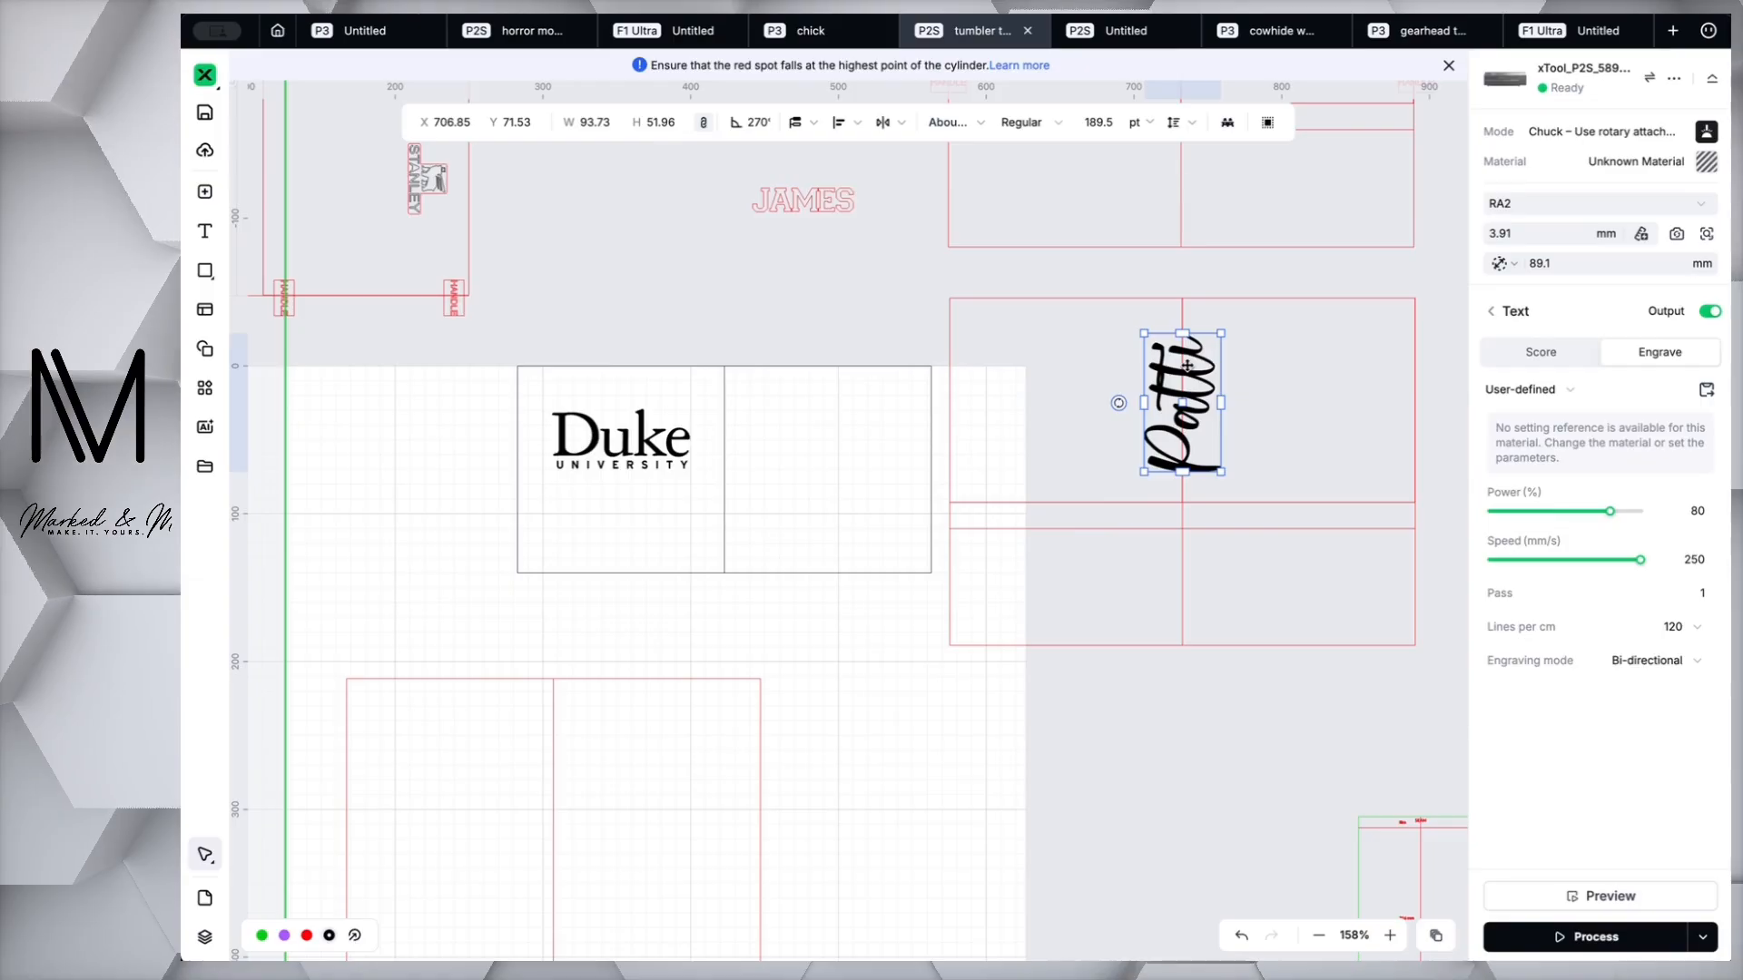
left_click_drag(1186, 365, 1185, 368)
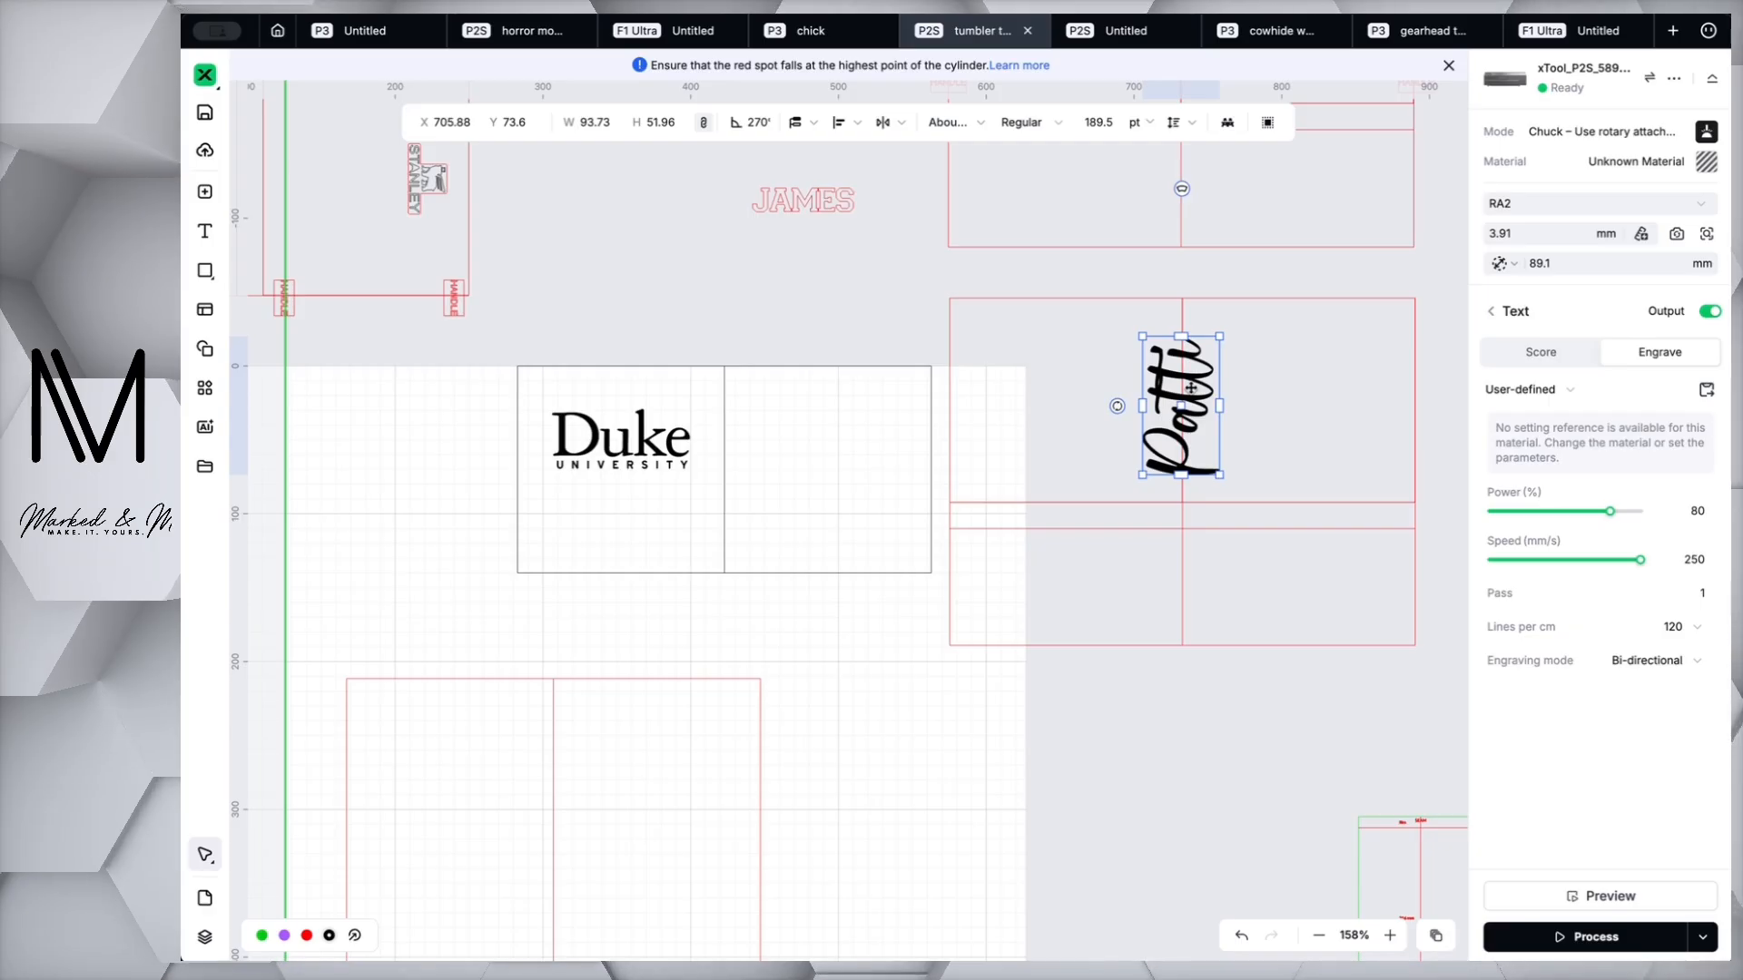
left_click_drag(1190, 387, 1191, 389)
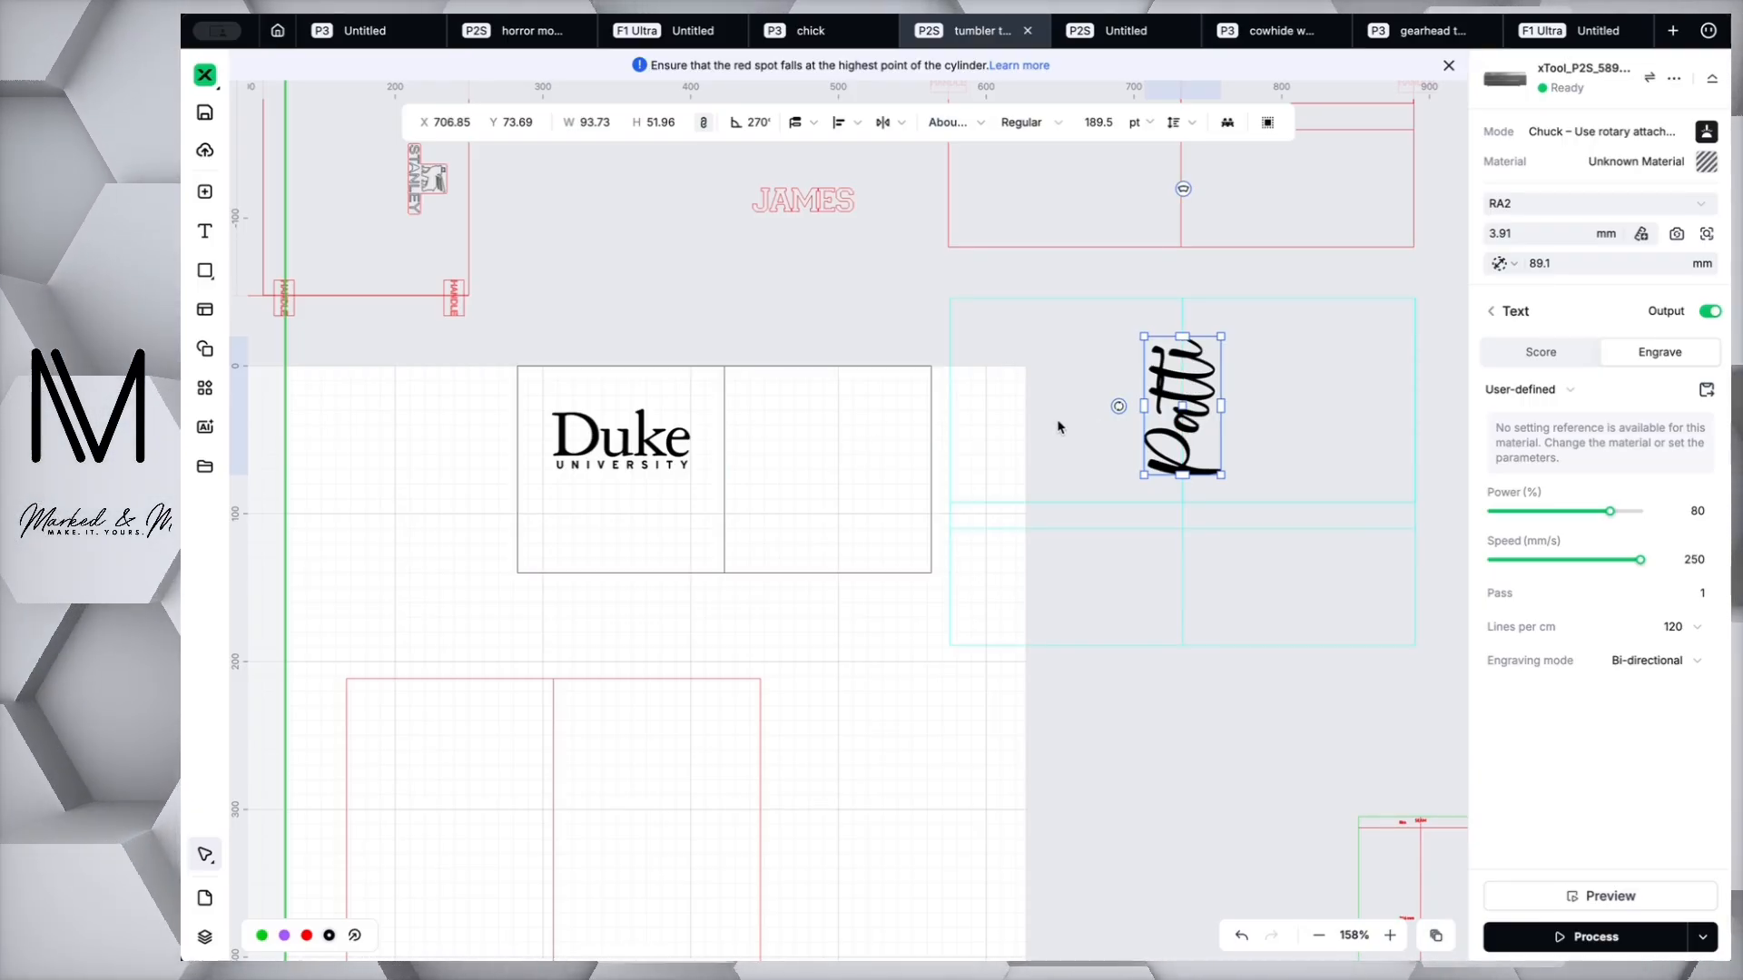
Pull the right 140 × 210 mm rectangle out of the lower two-section template, and undo the separation.
scroll(1080, 424, "down", 3)
scroll(1058, 425, "up", 2)
scroll(1058, 420, "down", 3)
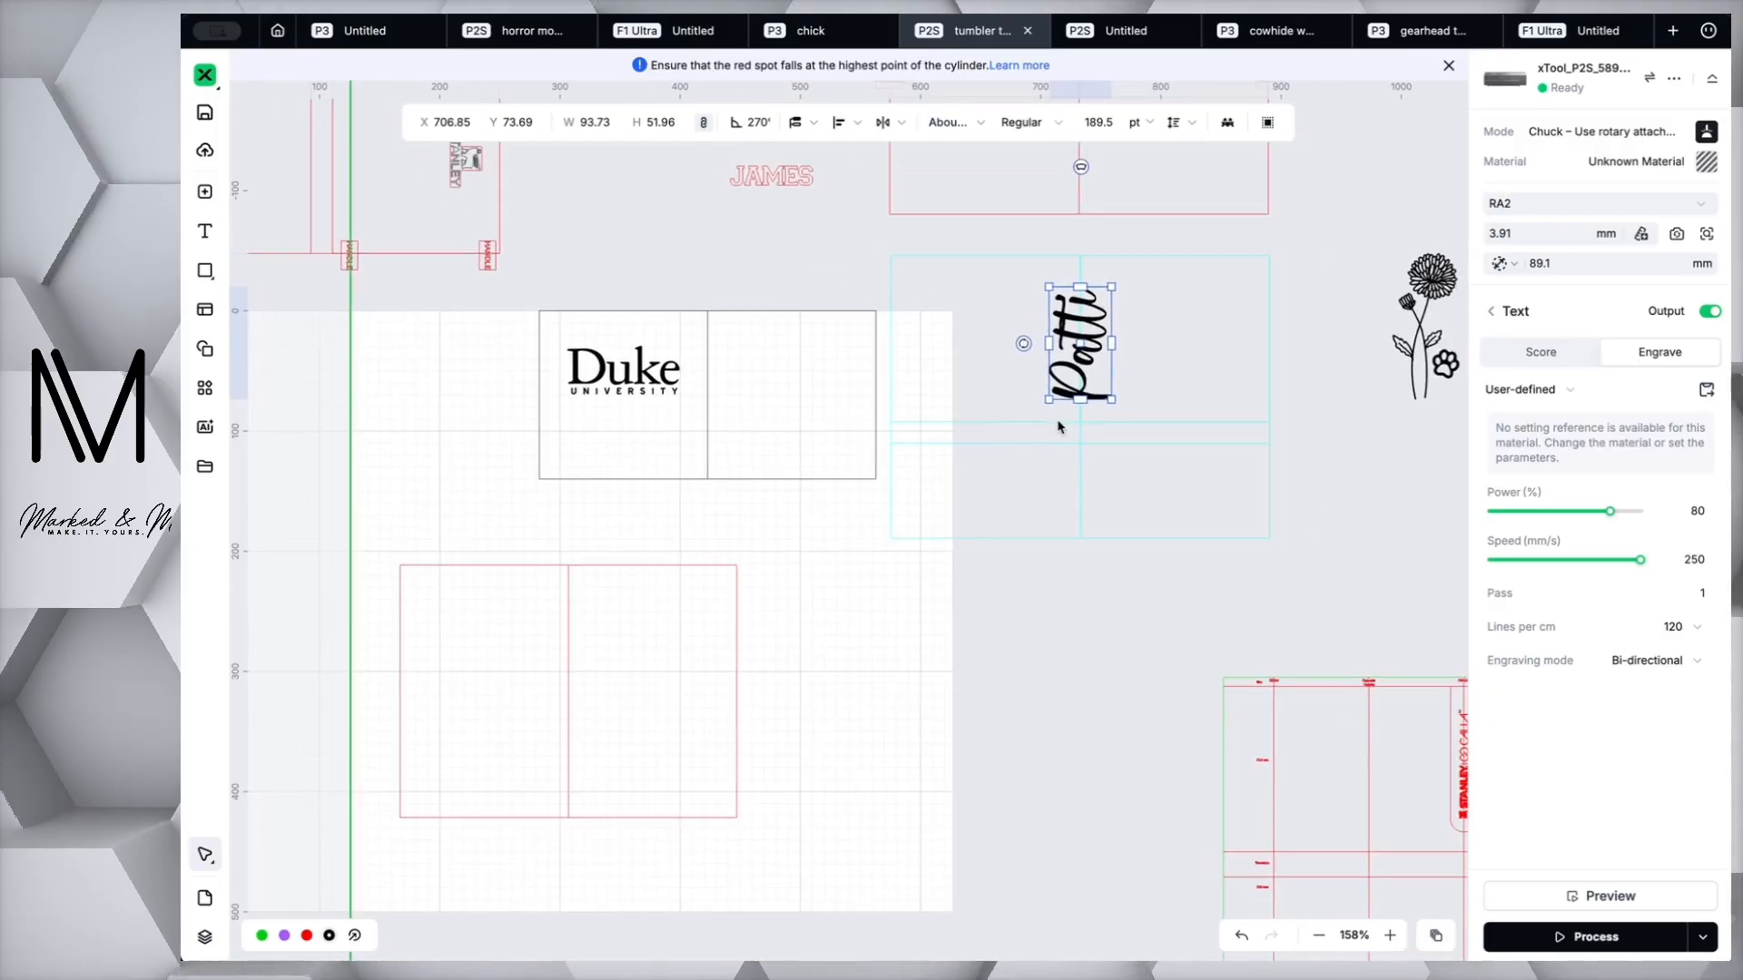
left_click(598, 723)
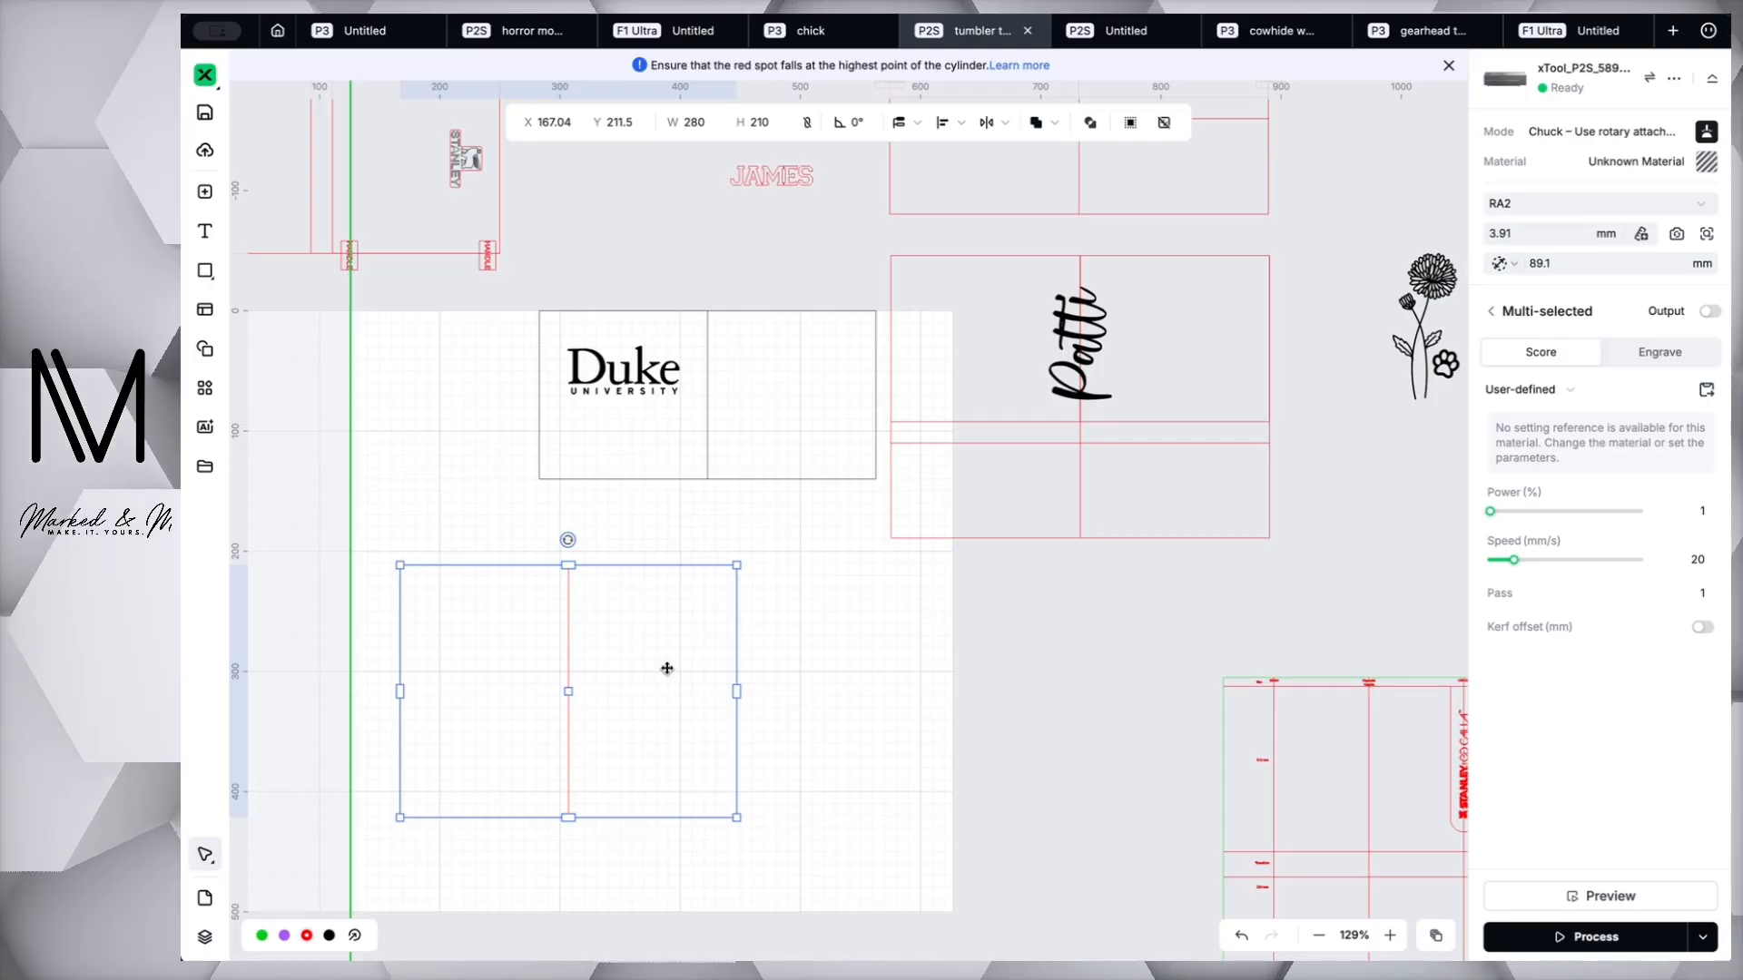
left_click(750, 690)
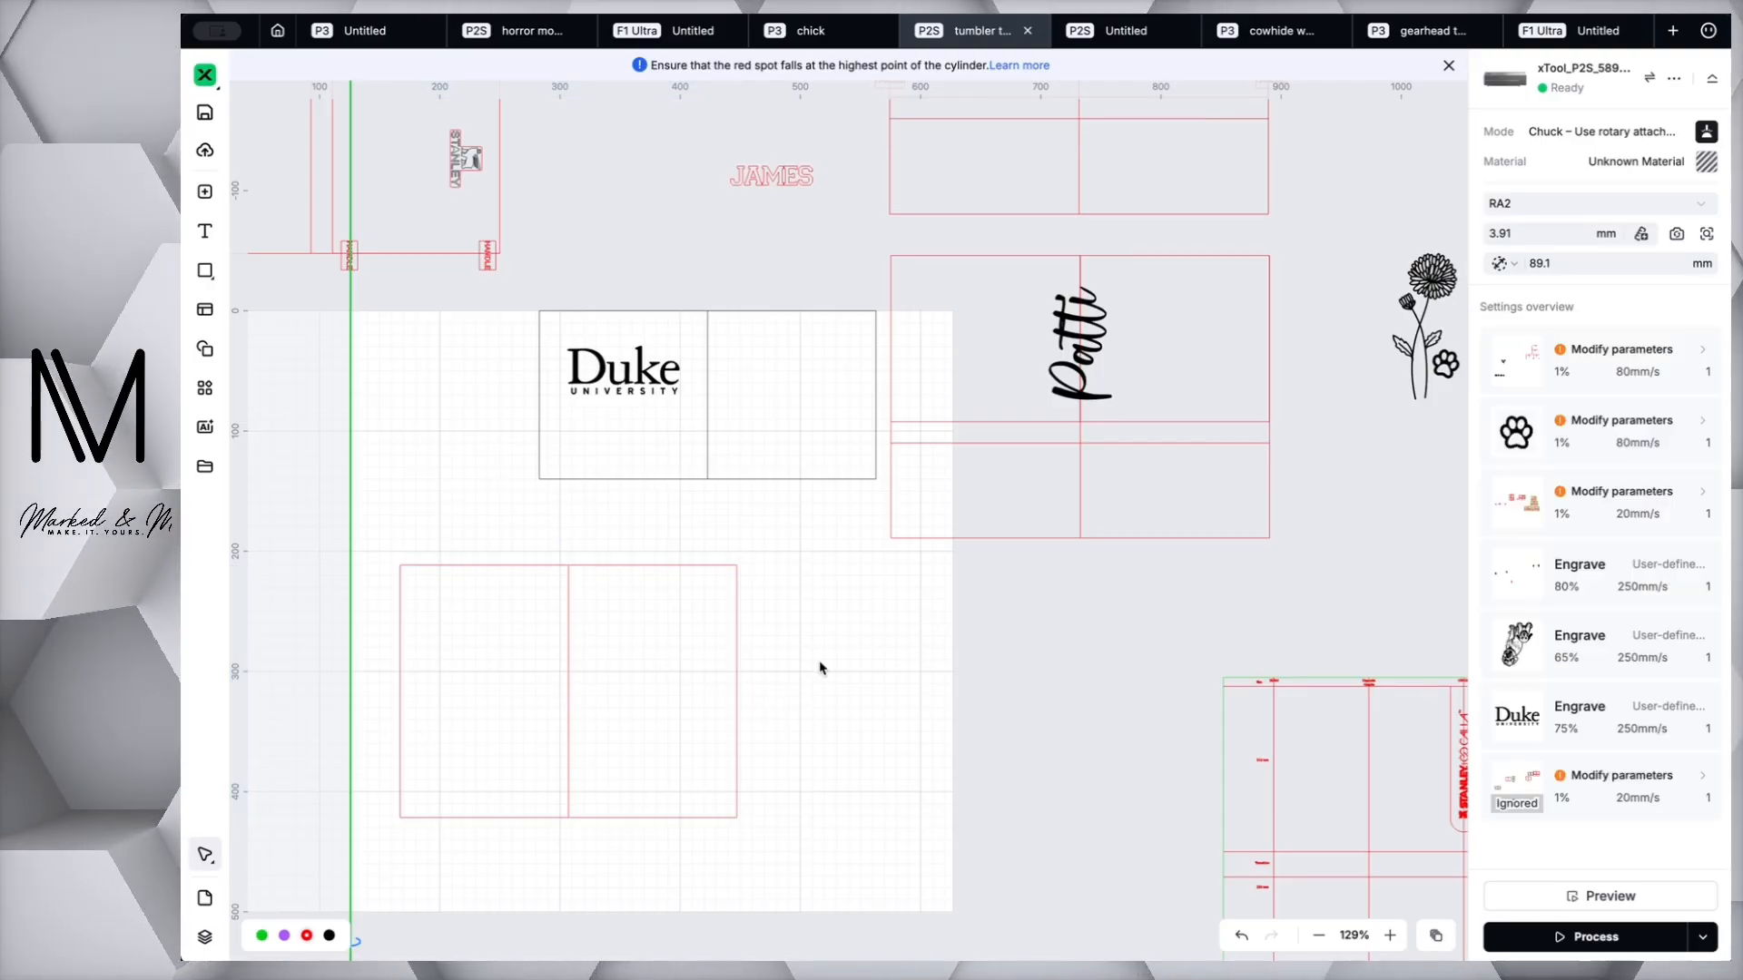
left_click_drag(660, 679, 787, 666)
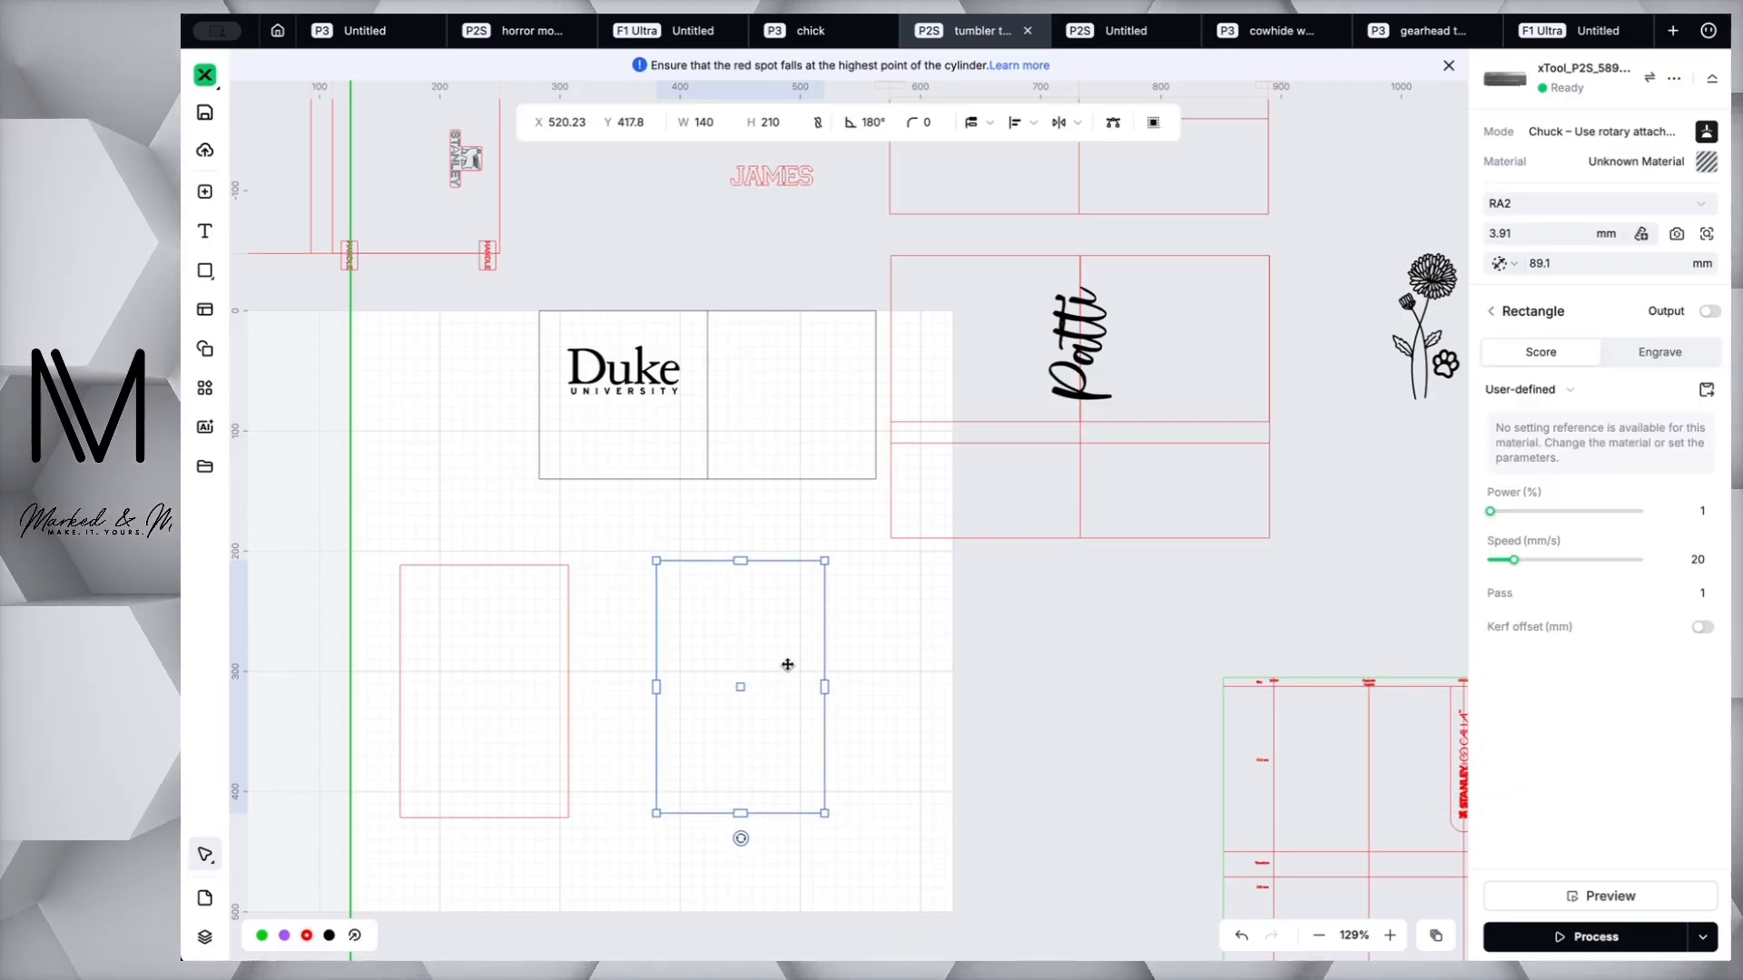
key("ctrl+z")
key("ctrl+z")
key("ctrl+z")
key("ctrl+z")
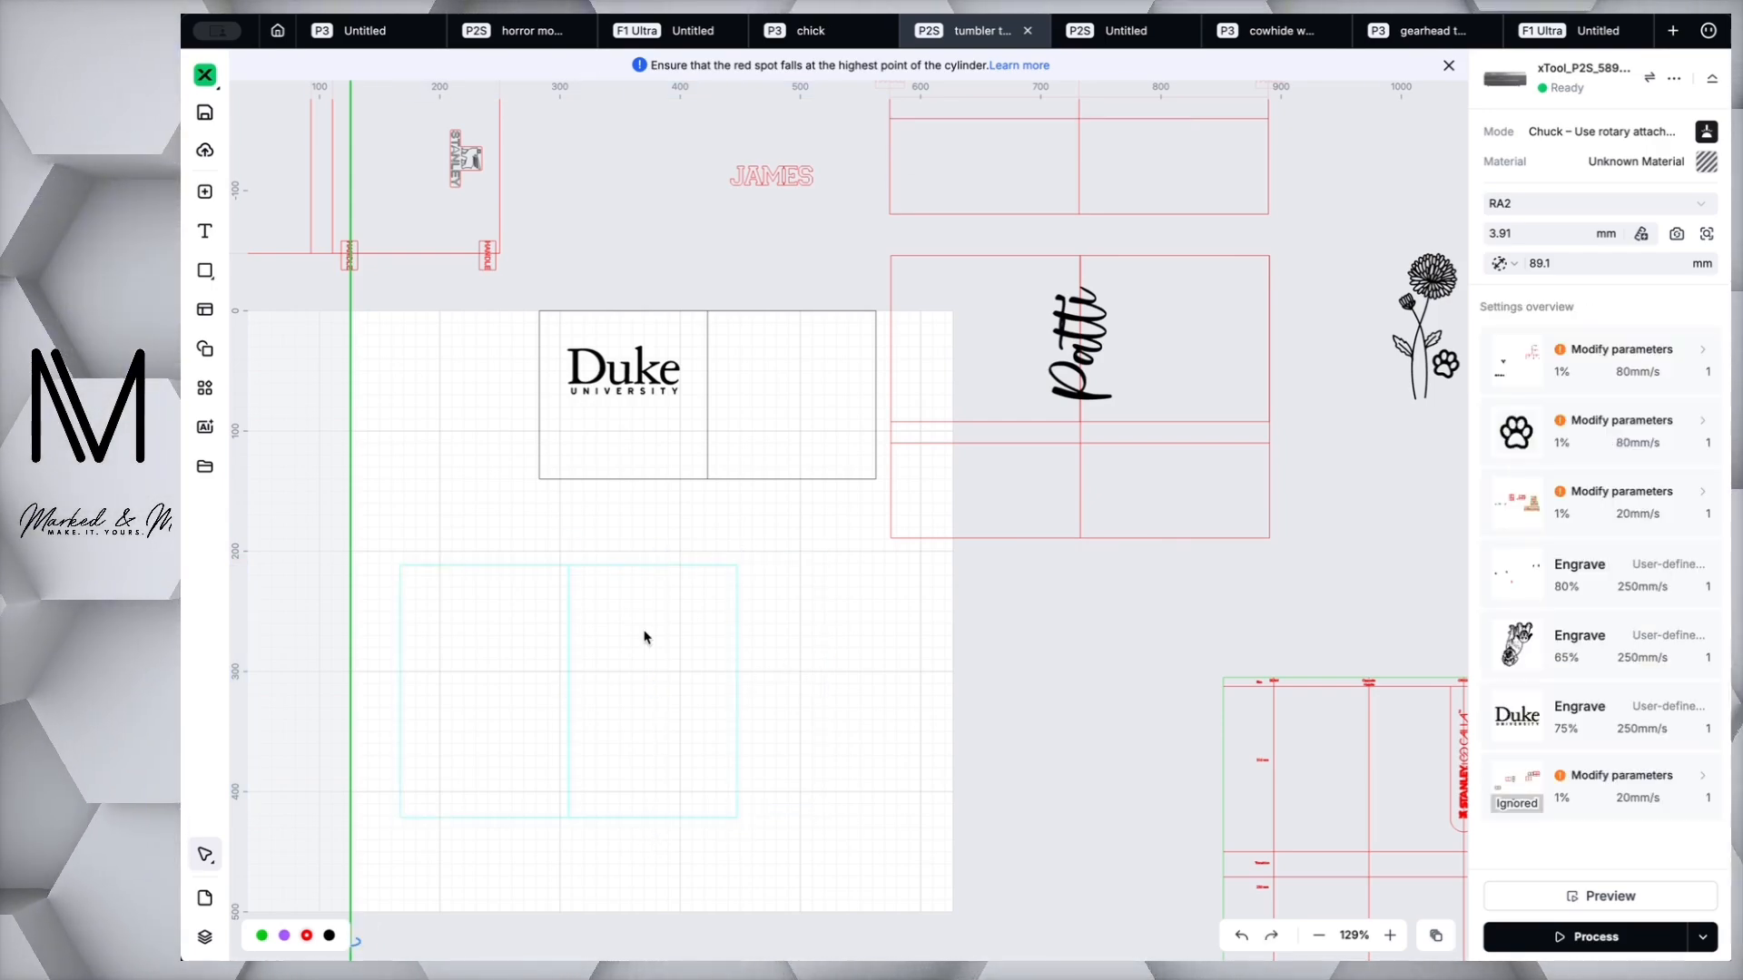
Draw a rectangle about 185 mm square in the empty area beside the lower two-section template.
scroll(645, 635, "up", 5)
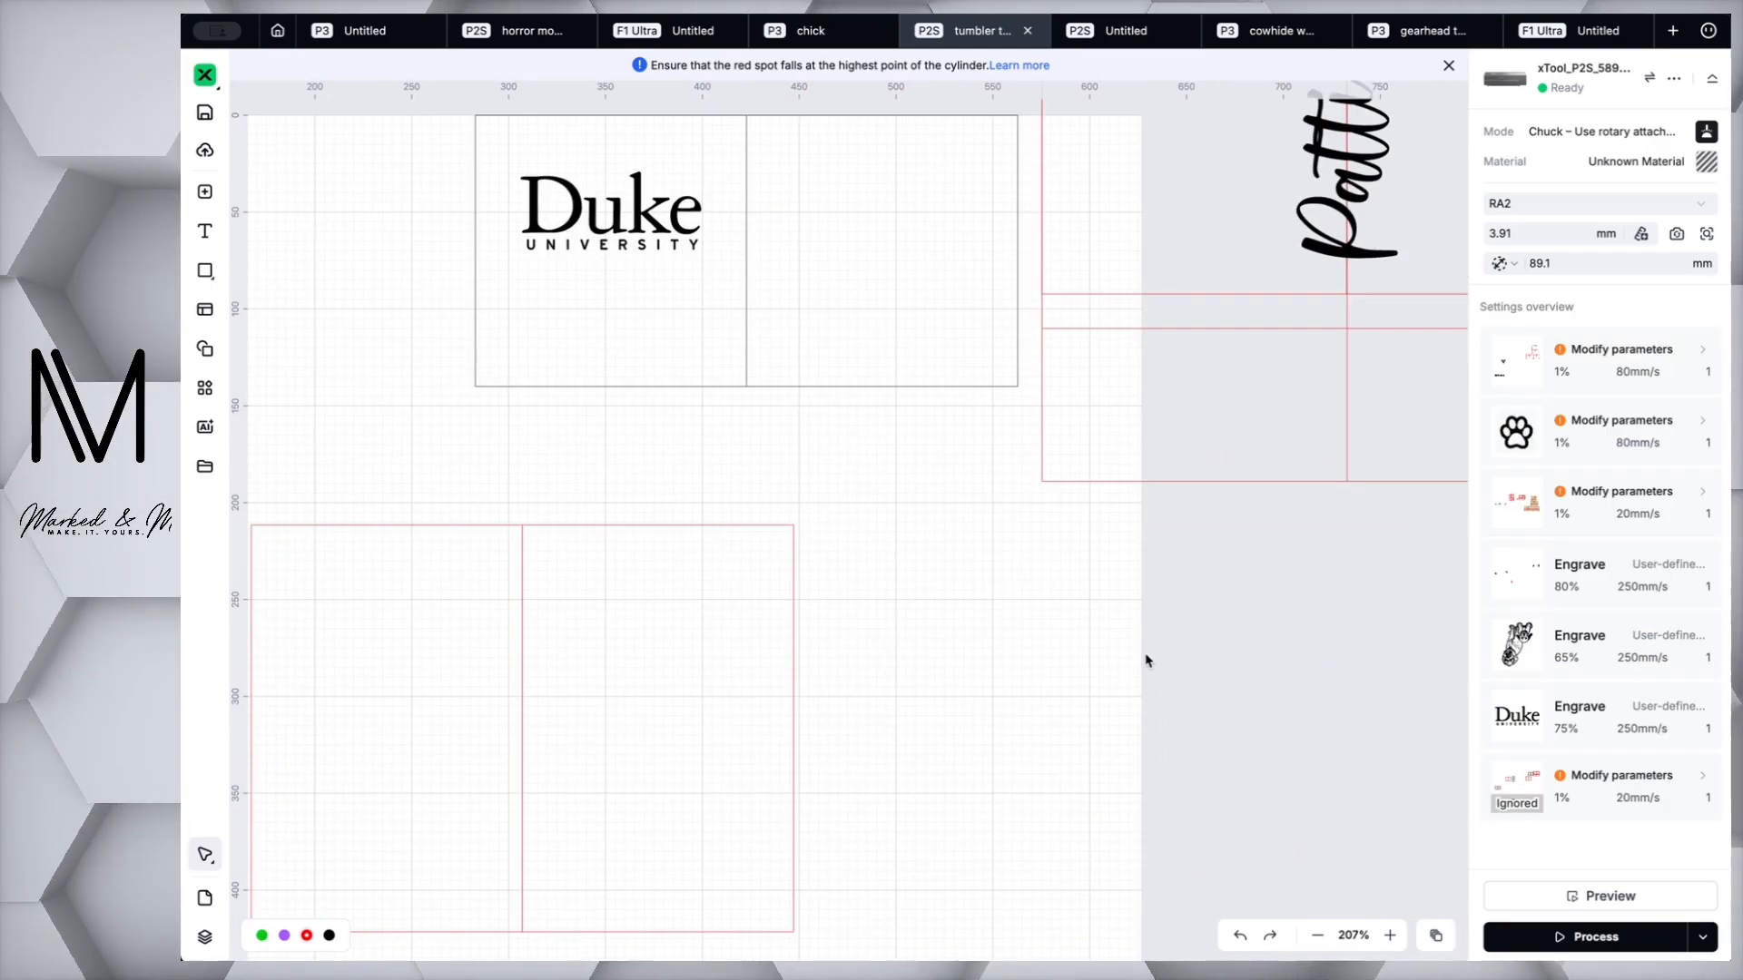
left_click_drag(1098, 651, 906, 644)
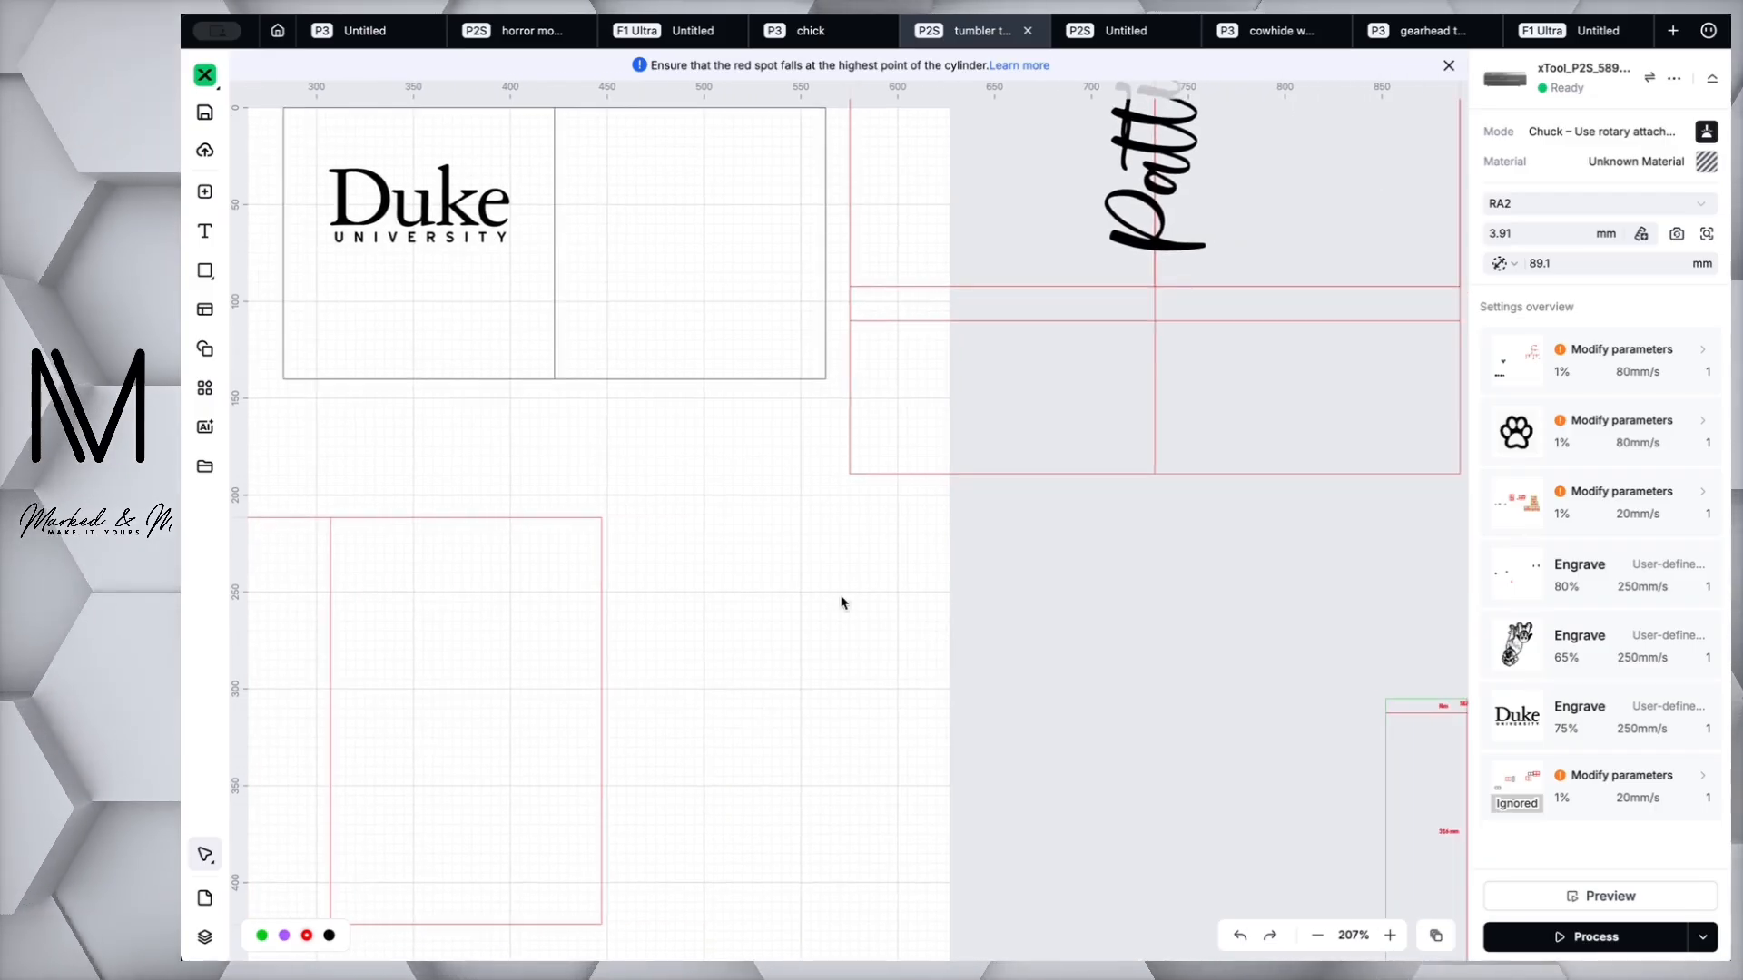
left_click(205, 271)
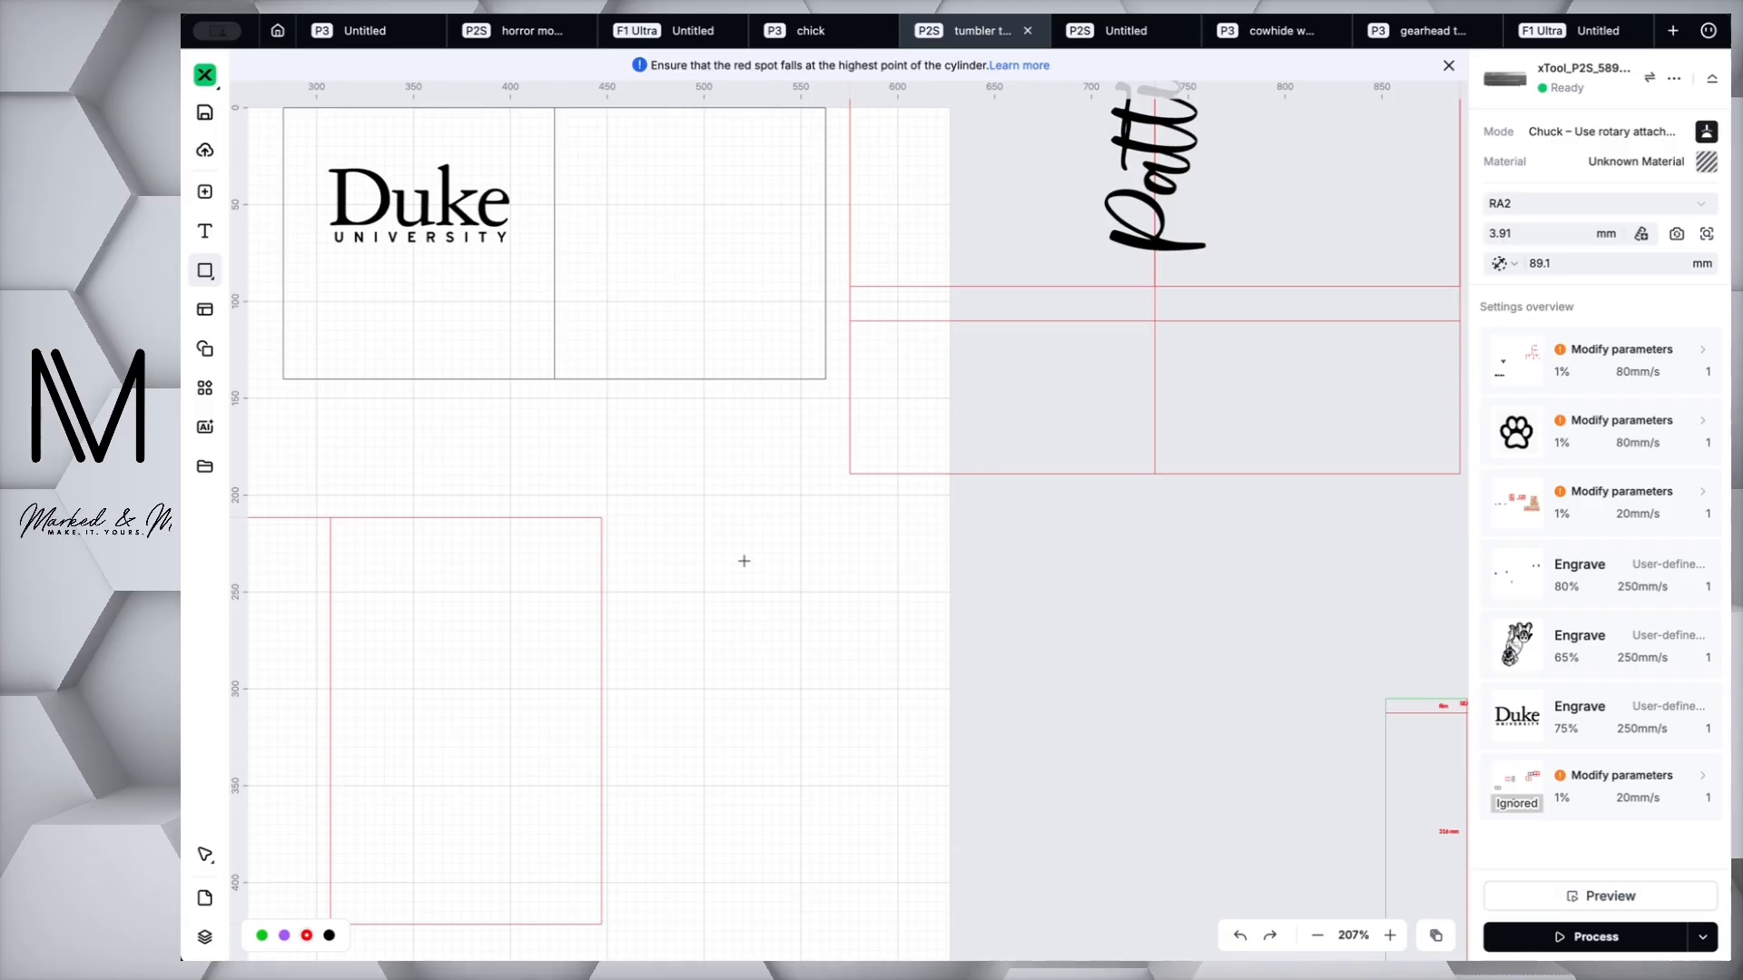
left_click_drag(730, 553, 1088, 697)
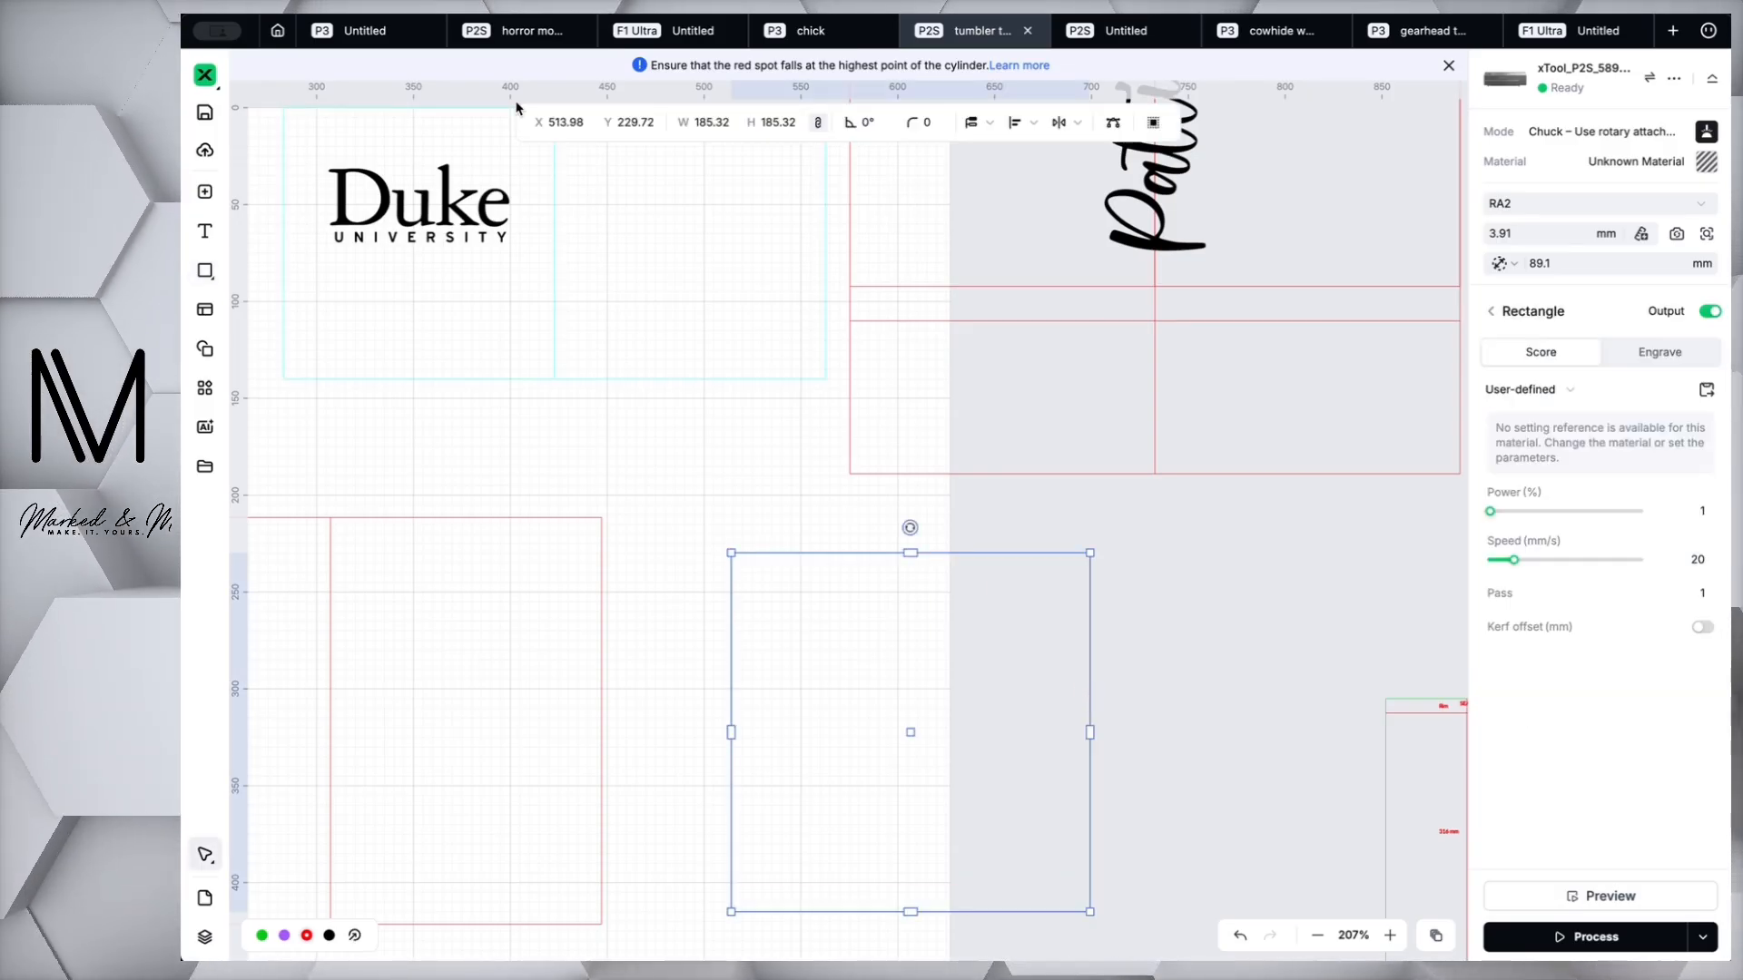
Set the new rectangle's width to 250 mm and its height to 125 mm with the aspect ratio locked.
type("250")
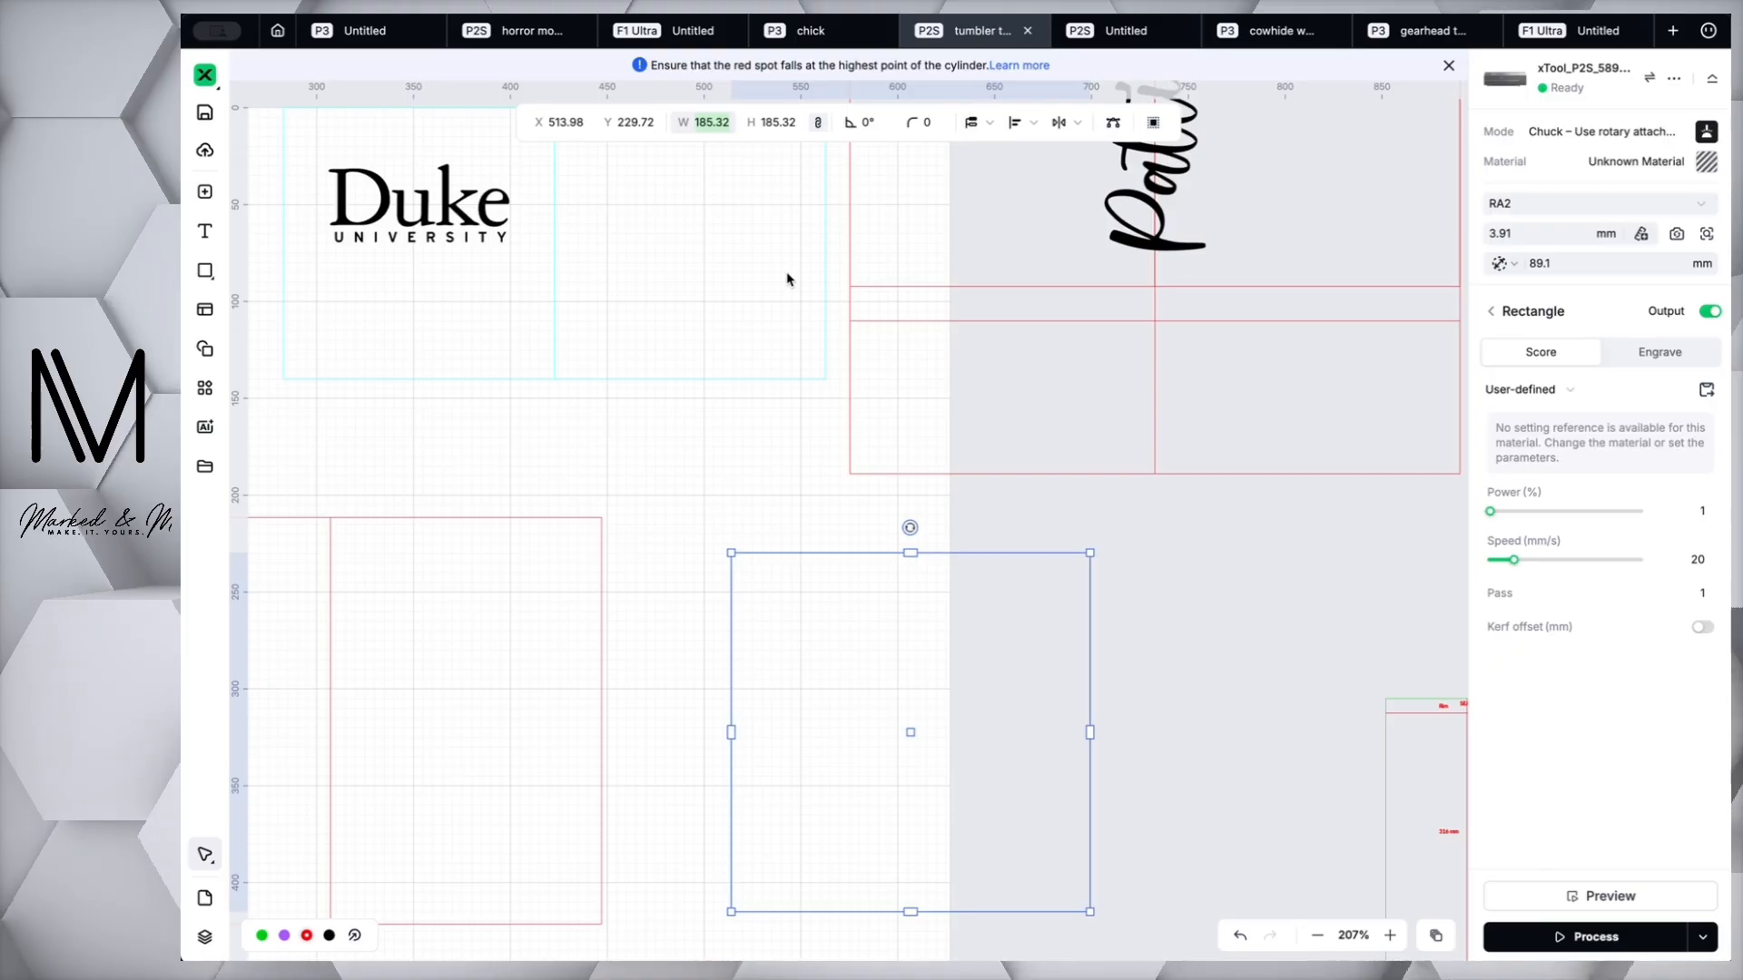
key("Tab")
type("1")
type("25")
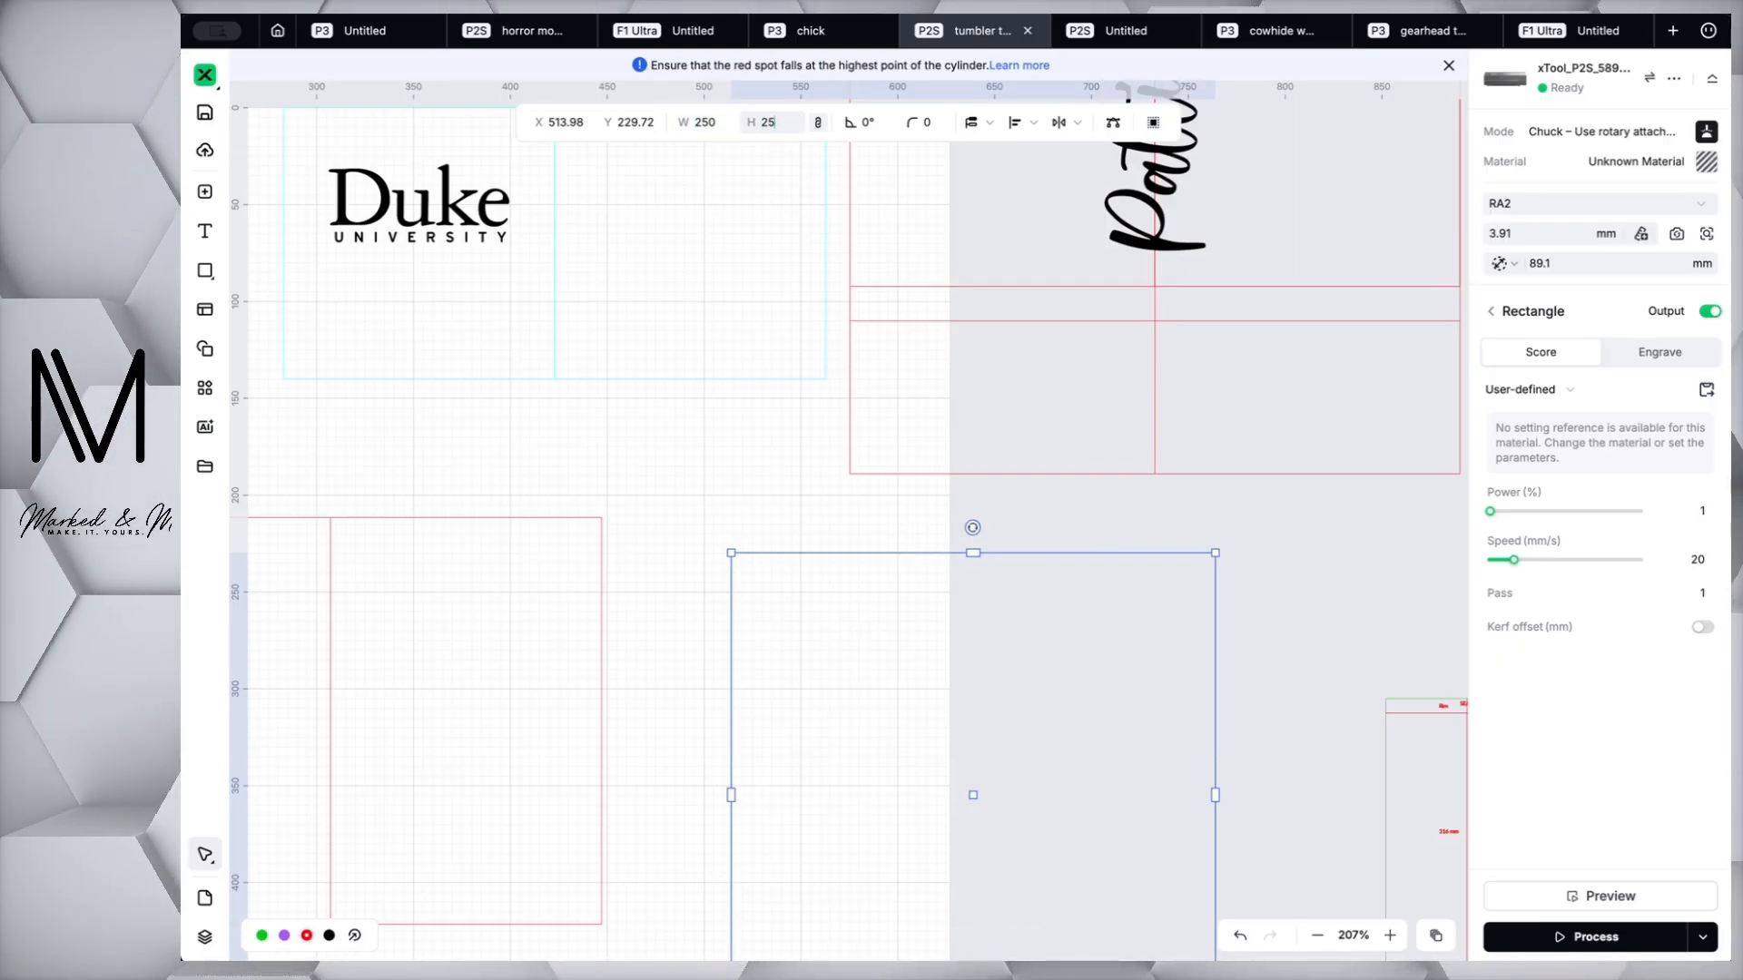
type("25")
key("Return")
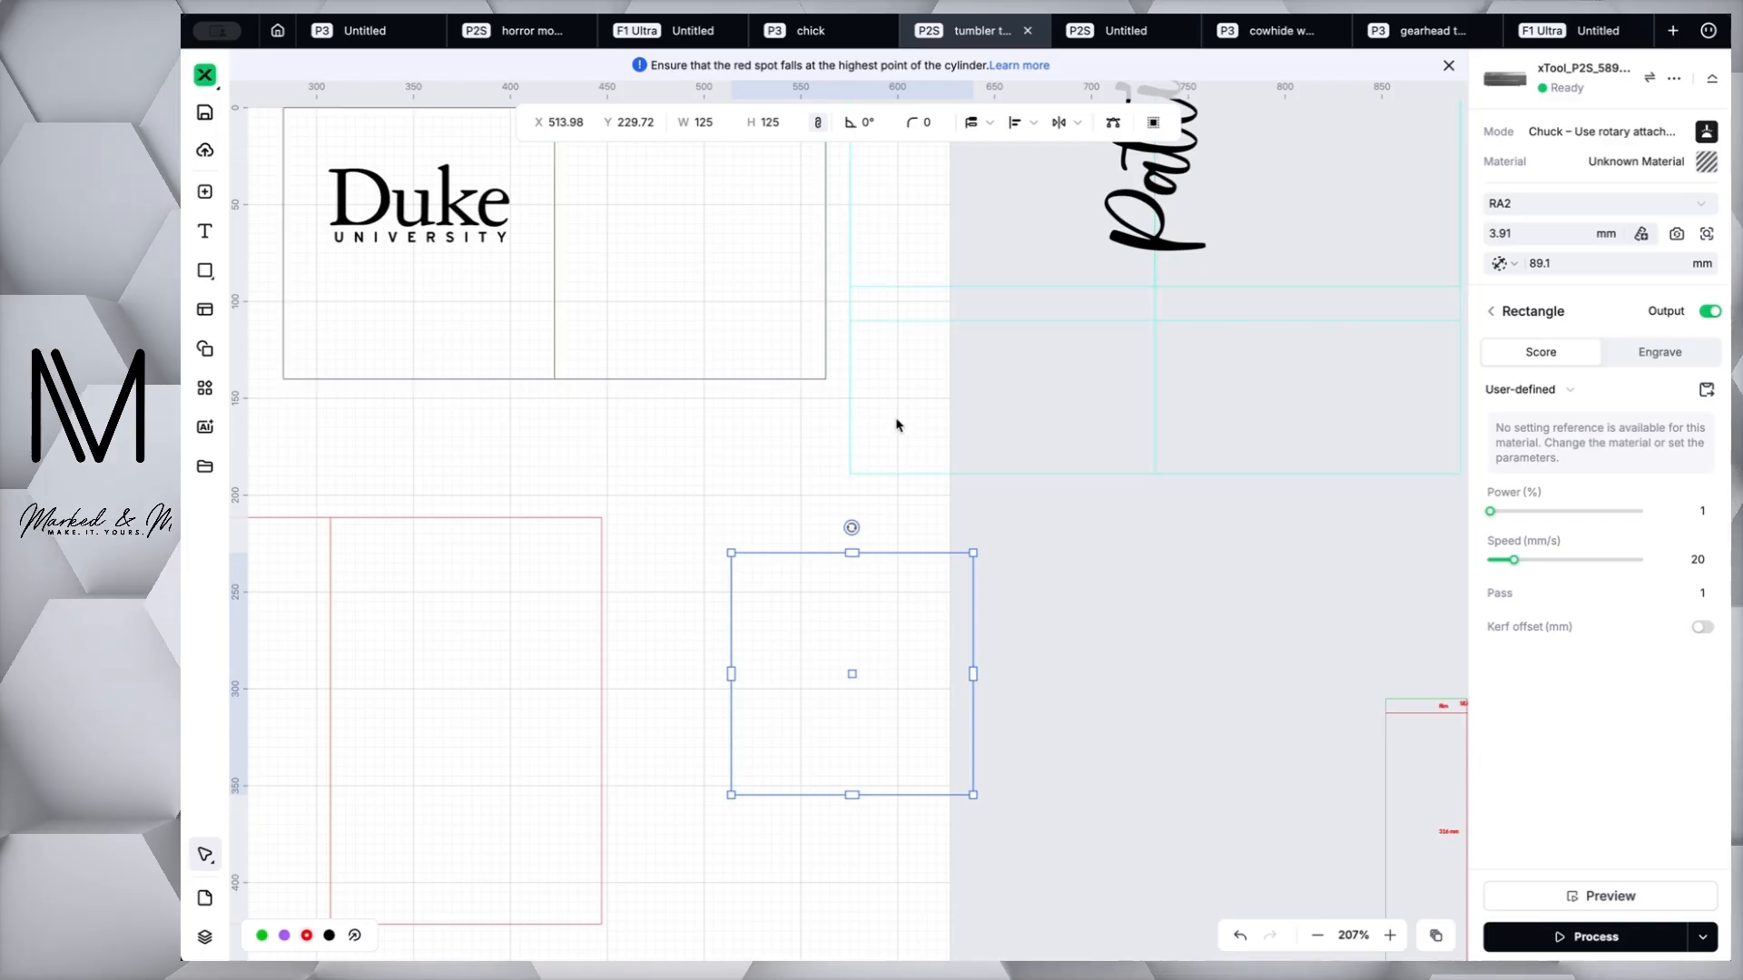
Unlock the new rectangle's aspect ratio and set its width to 250 mm.
left_click(819, 123)
left_click(713, 122)
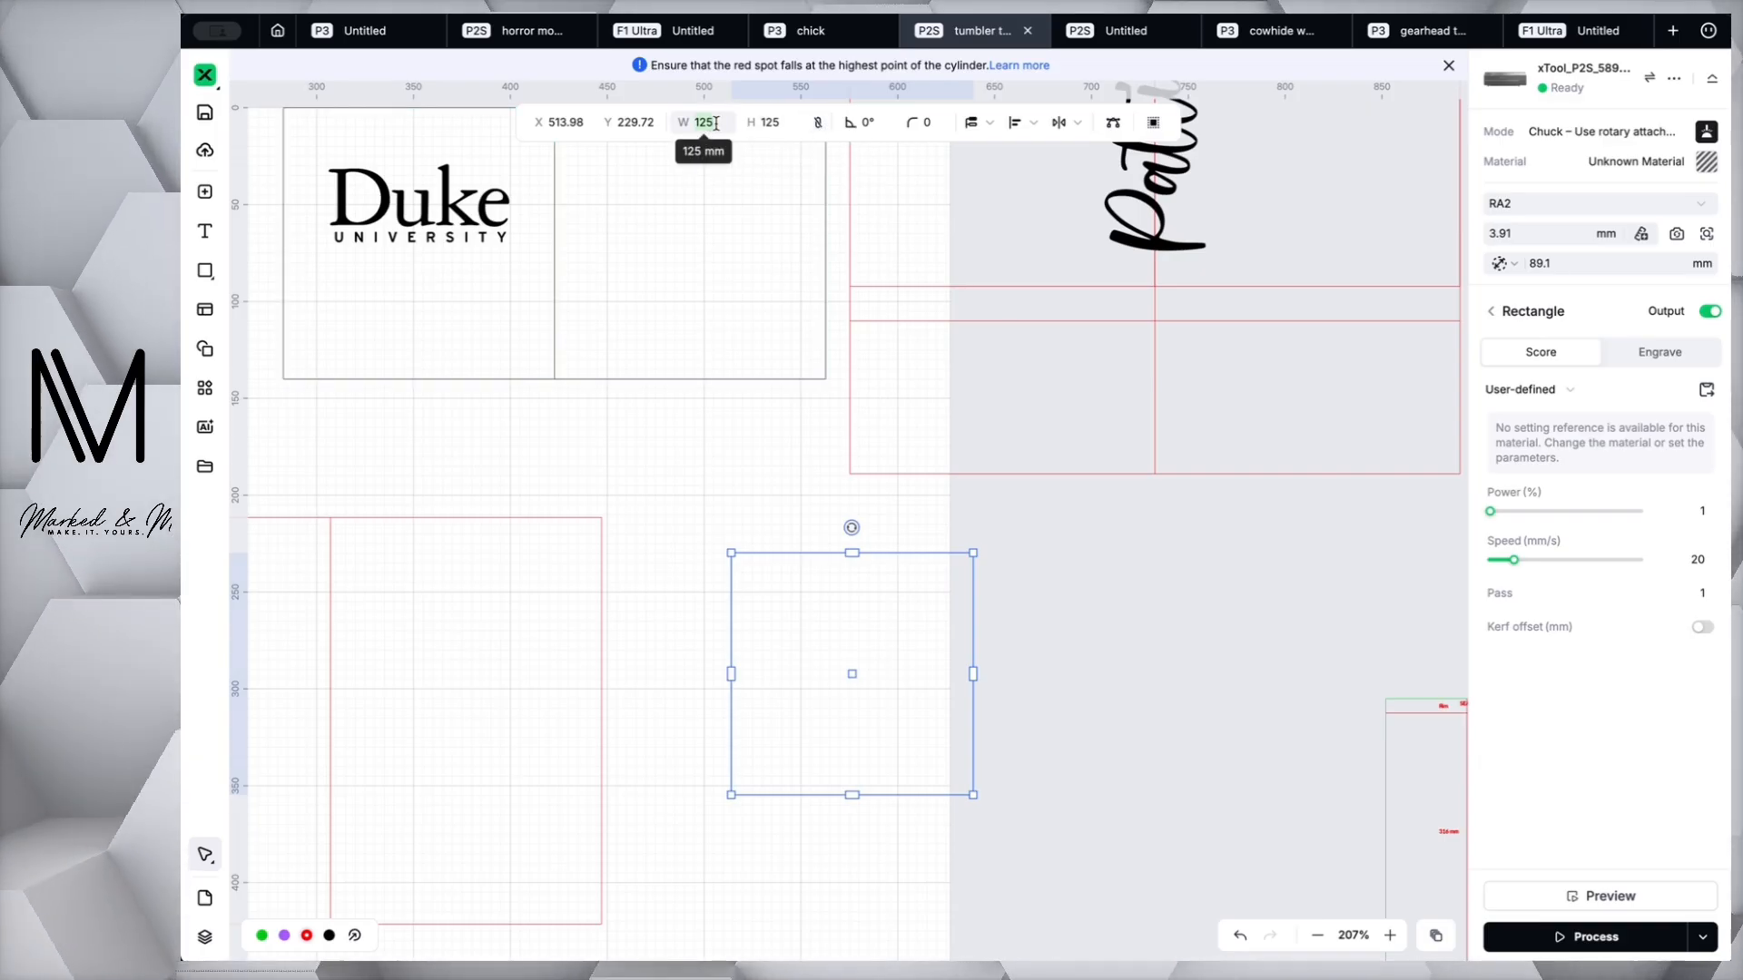
type("250")
key("Tab")
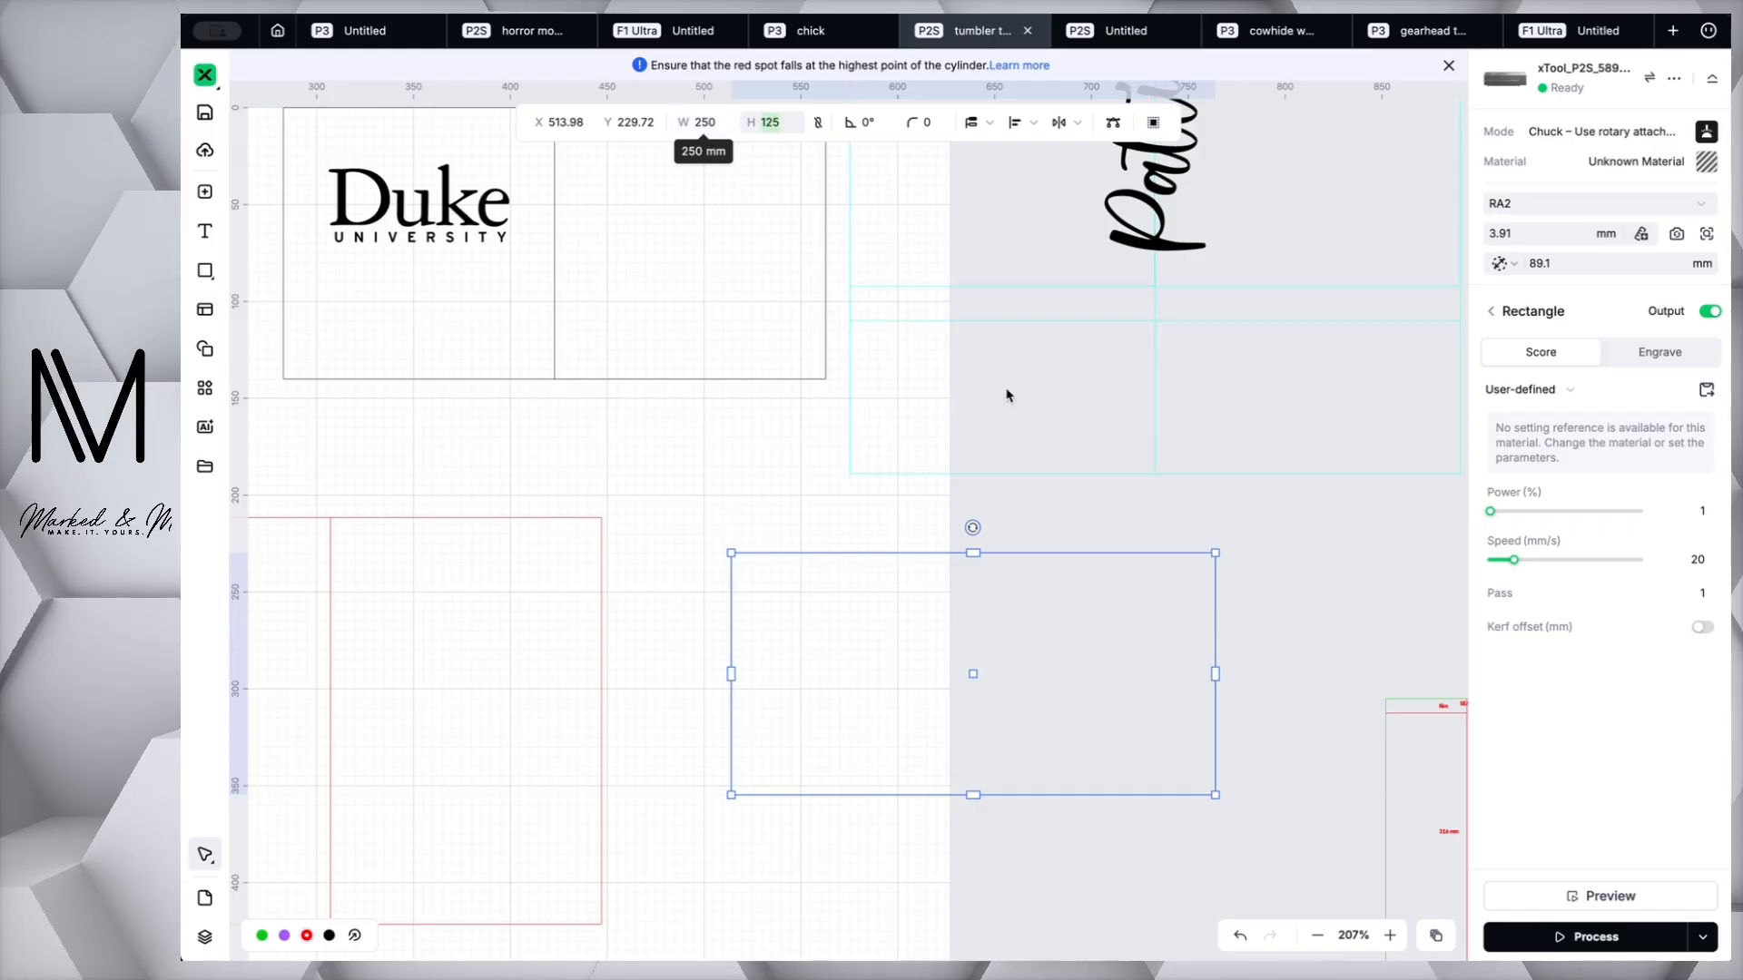
left_click(1050, 880)
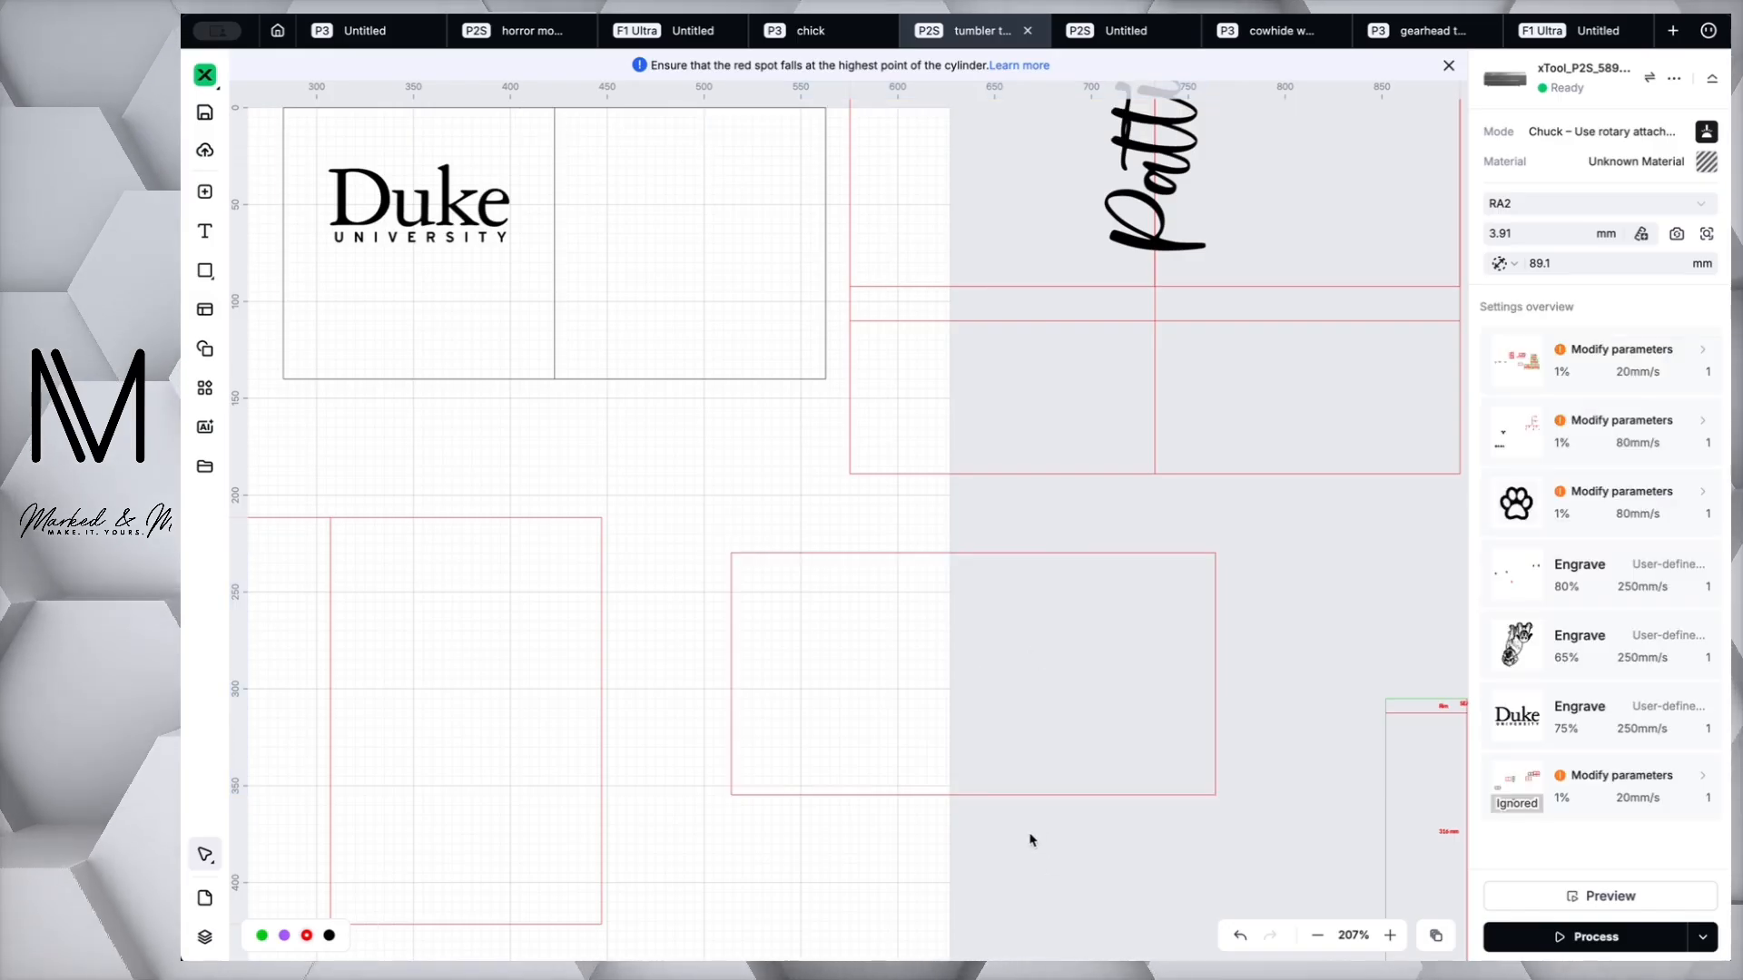
Shift the 250 × 125 mm rectangle slightly to the right and set its width to 125 mm.
left_click(996, 603)
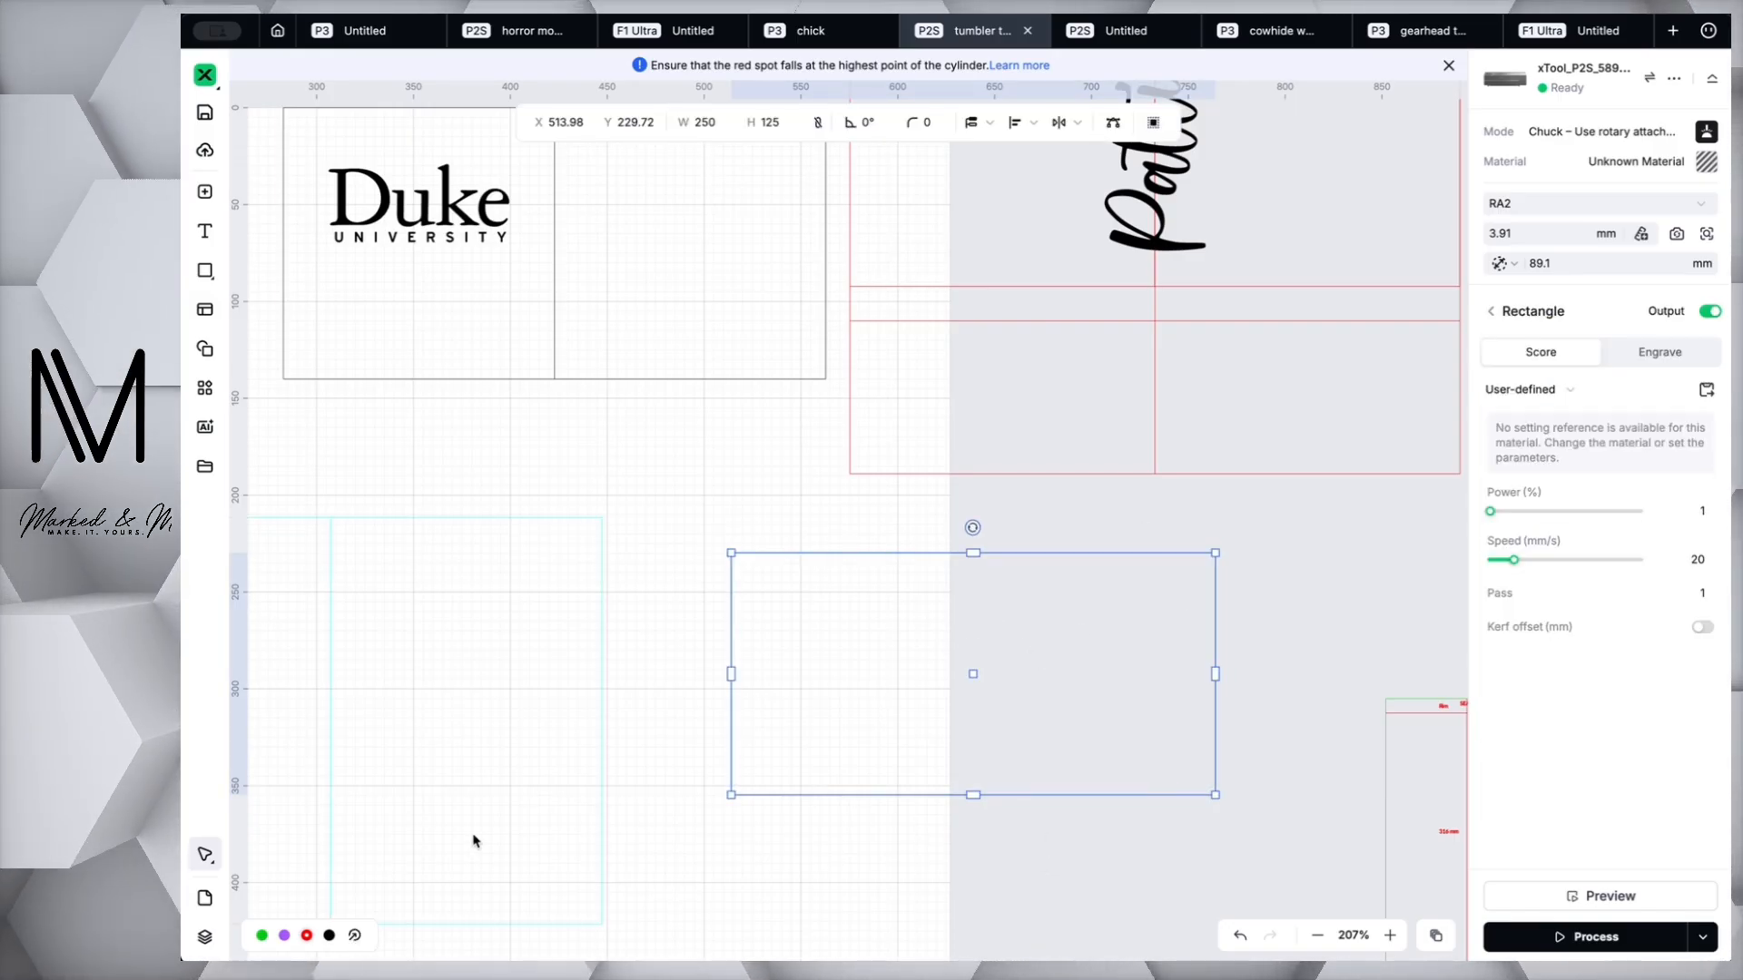
mouse_move(926, 681)
left_mouse_down()
mouse_move(972, 681)
mouse_move(936, 680)
left_mouse_up()
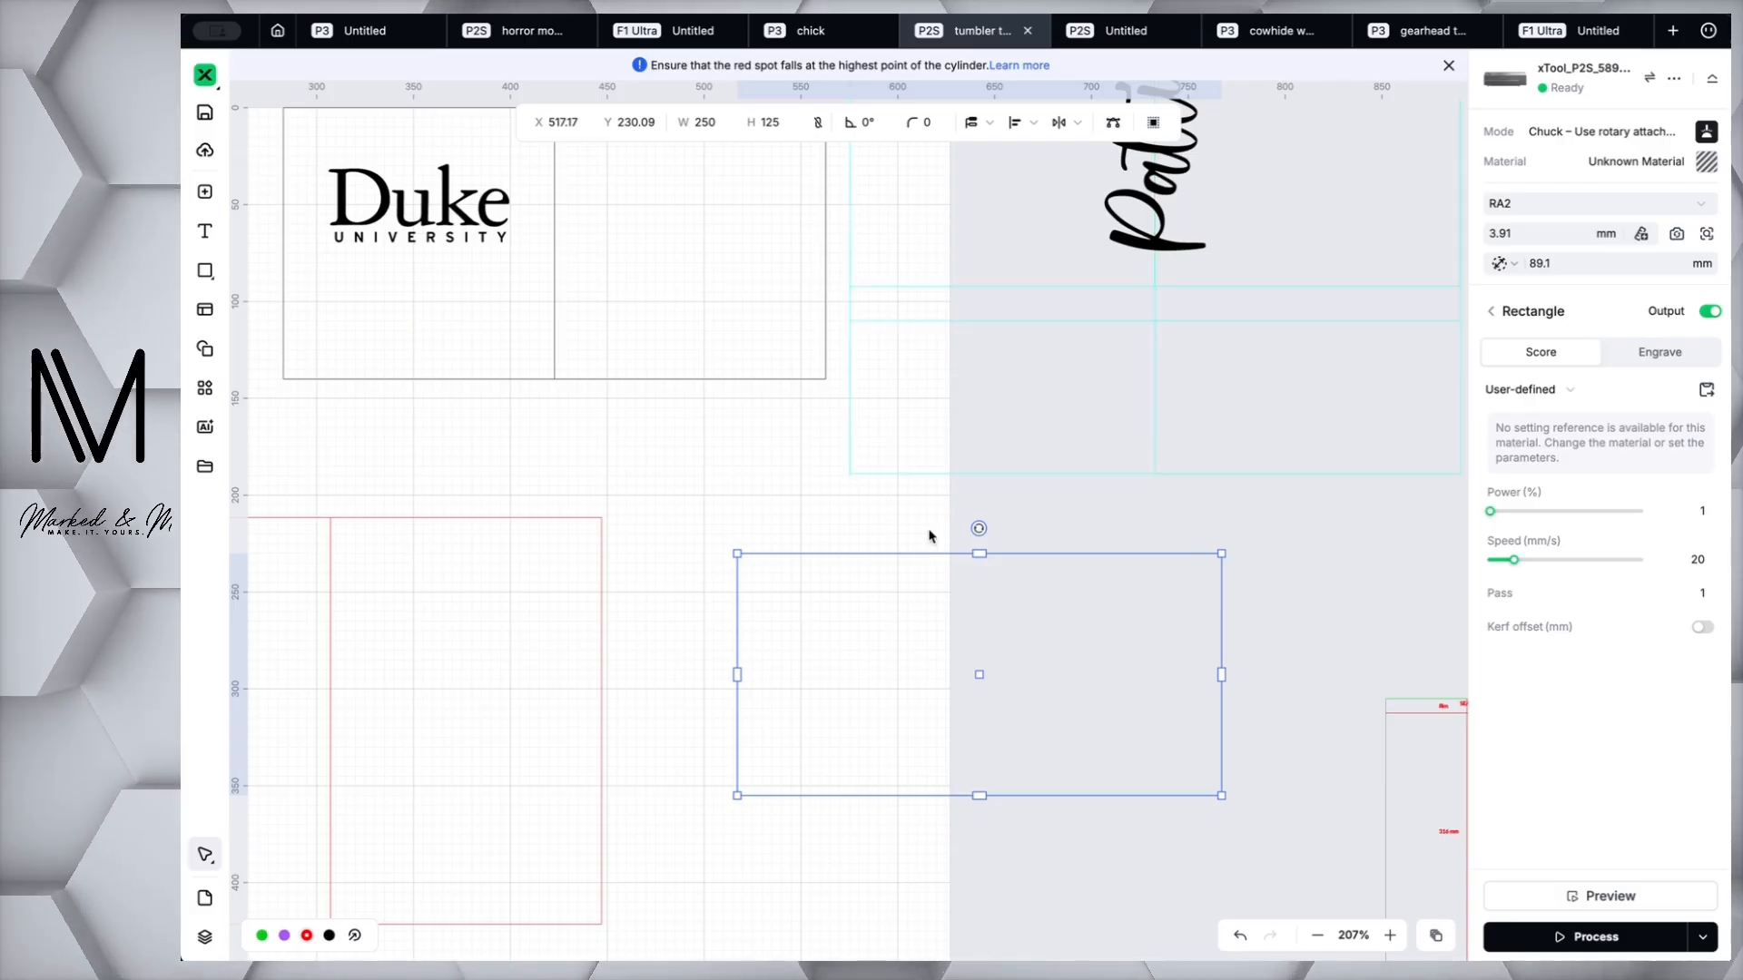
left_click(713, 127)
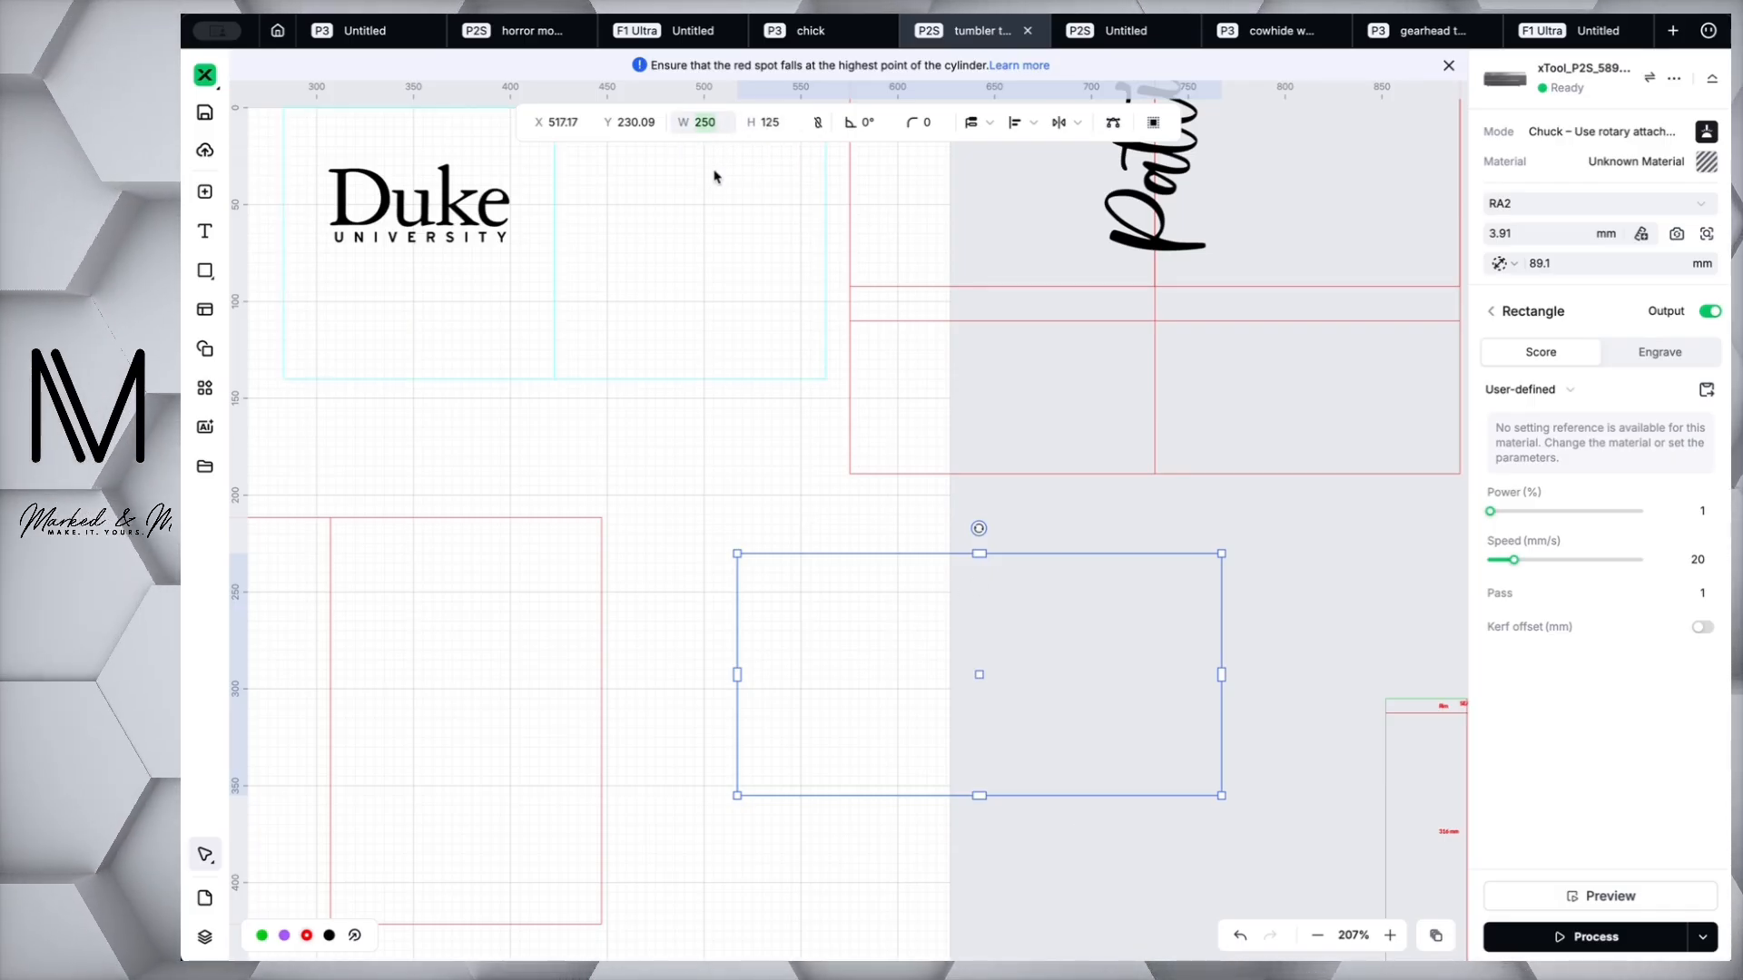
type("125")
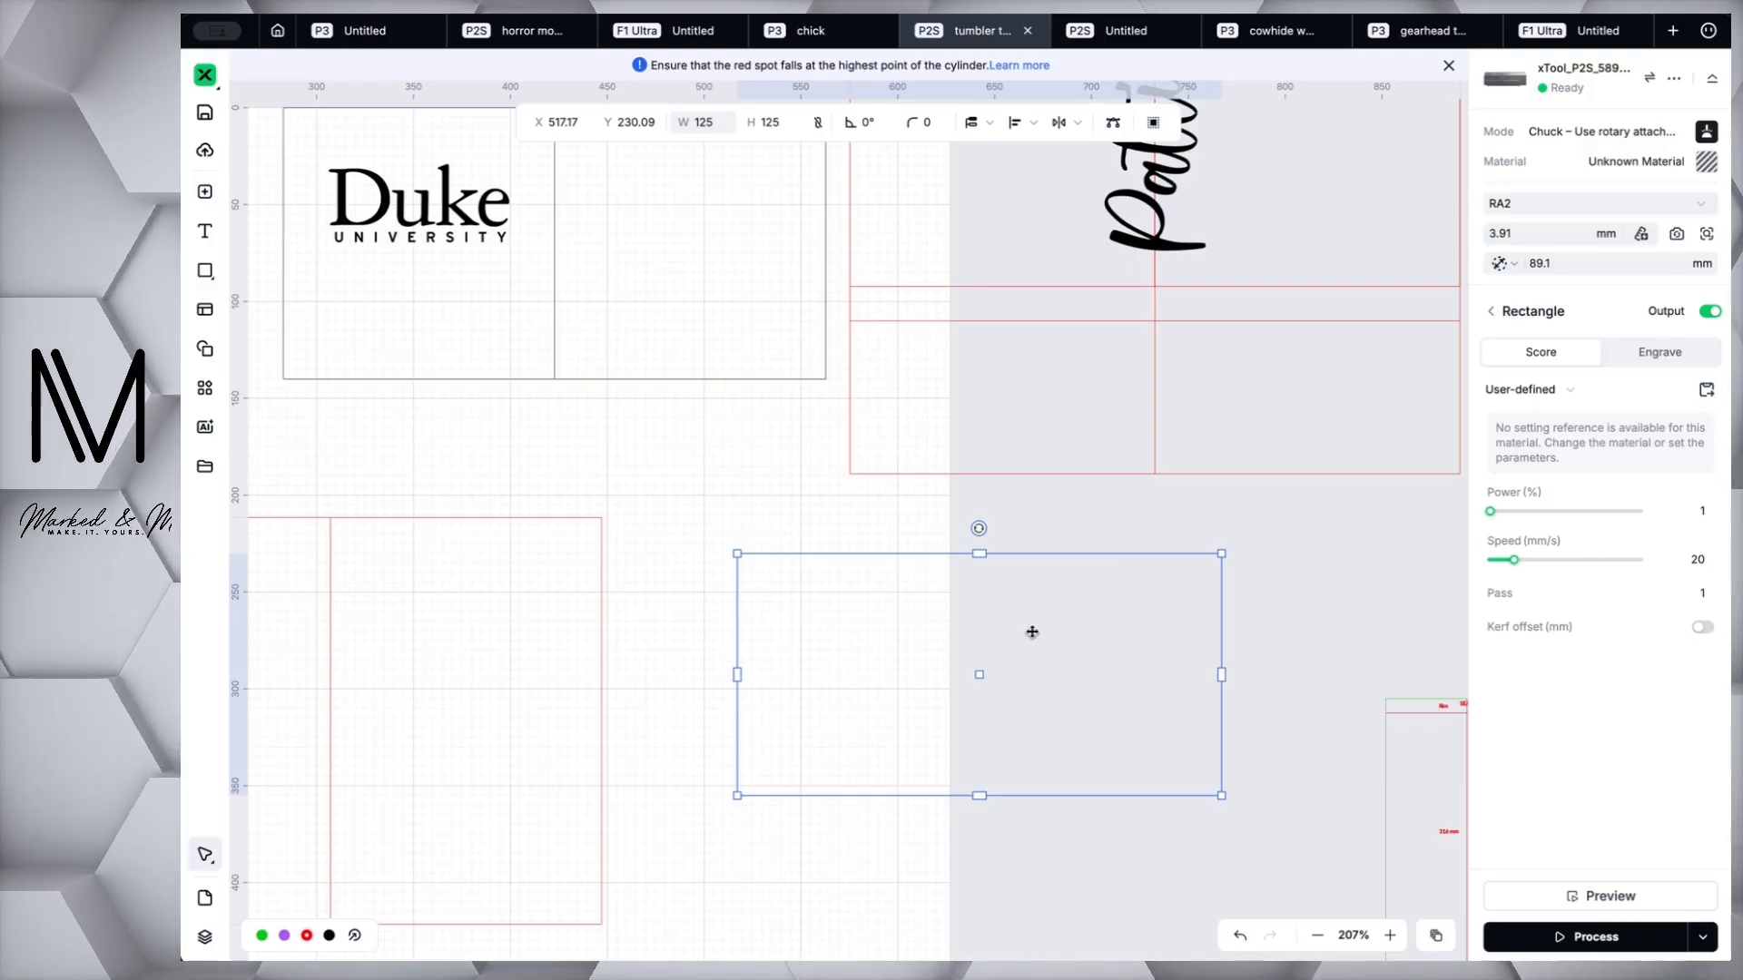
key("Return")
left_click(1069, 697)
Duplicate the 125 mm square and place the copy flush against the original's right edge.
left_click(959, 681)
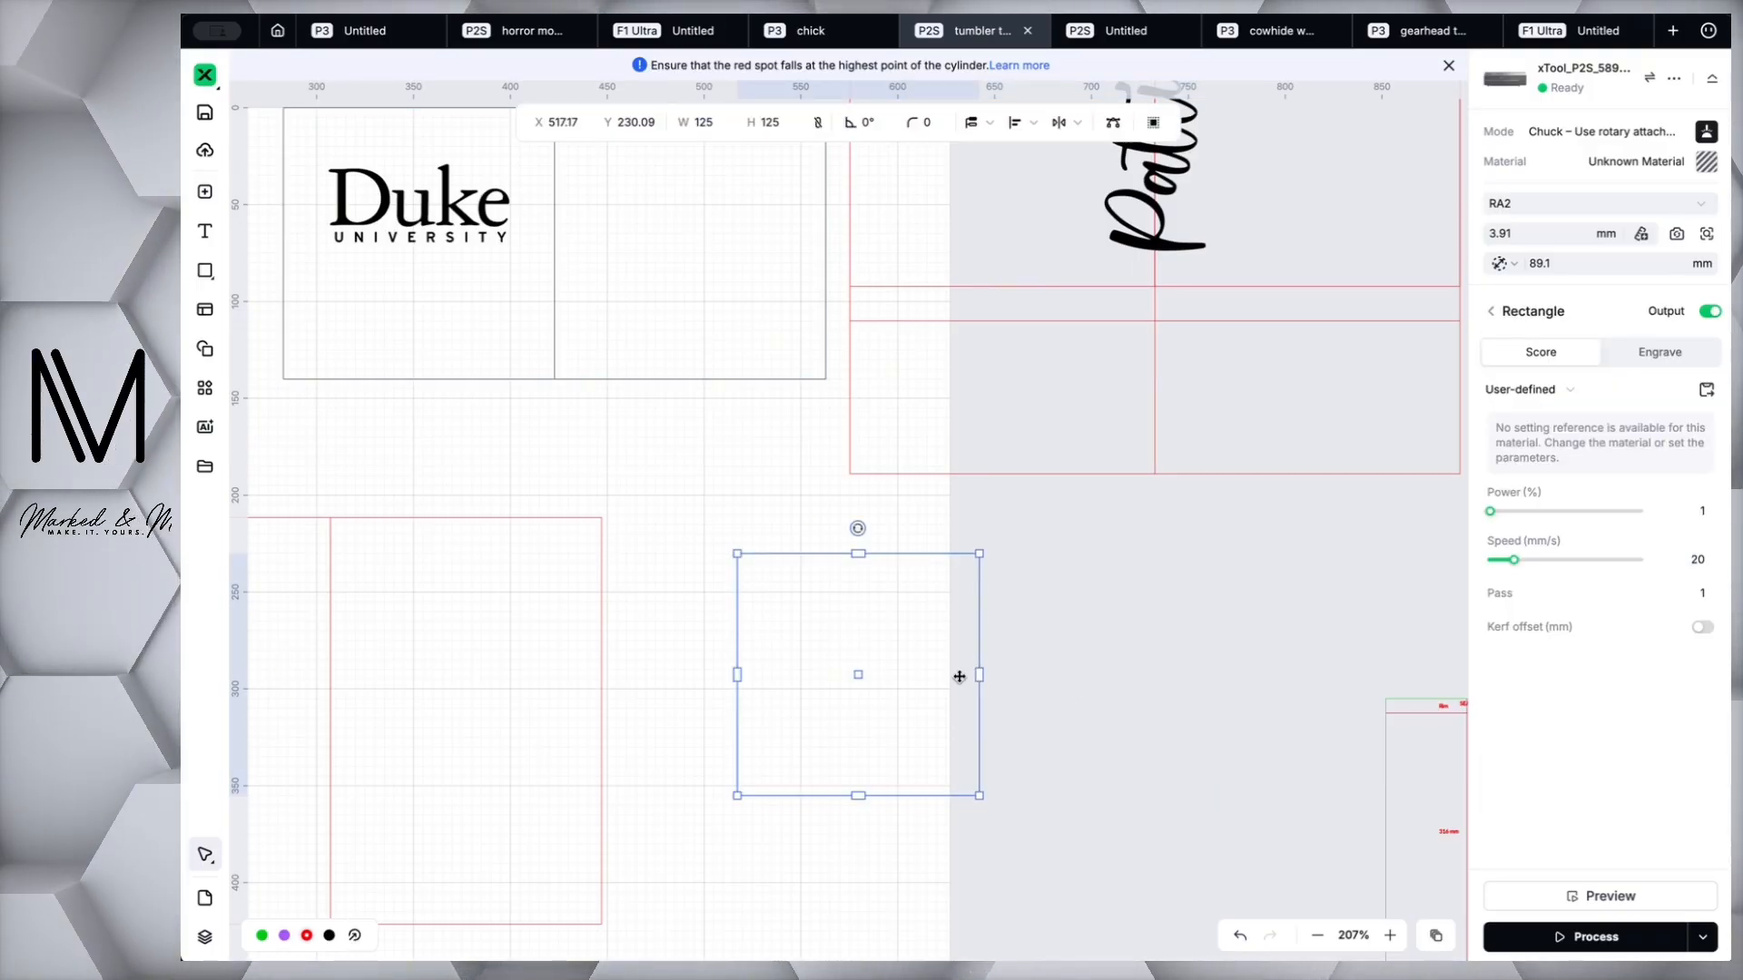
key("super+v")
left_click_drag(911, 701, 1143, 692)
left_click(1048, 854)
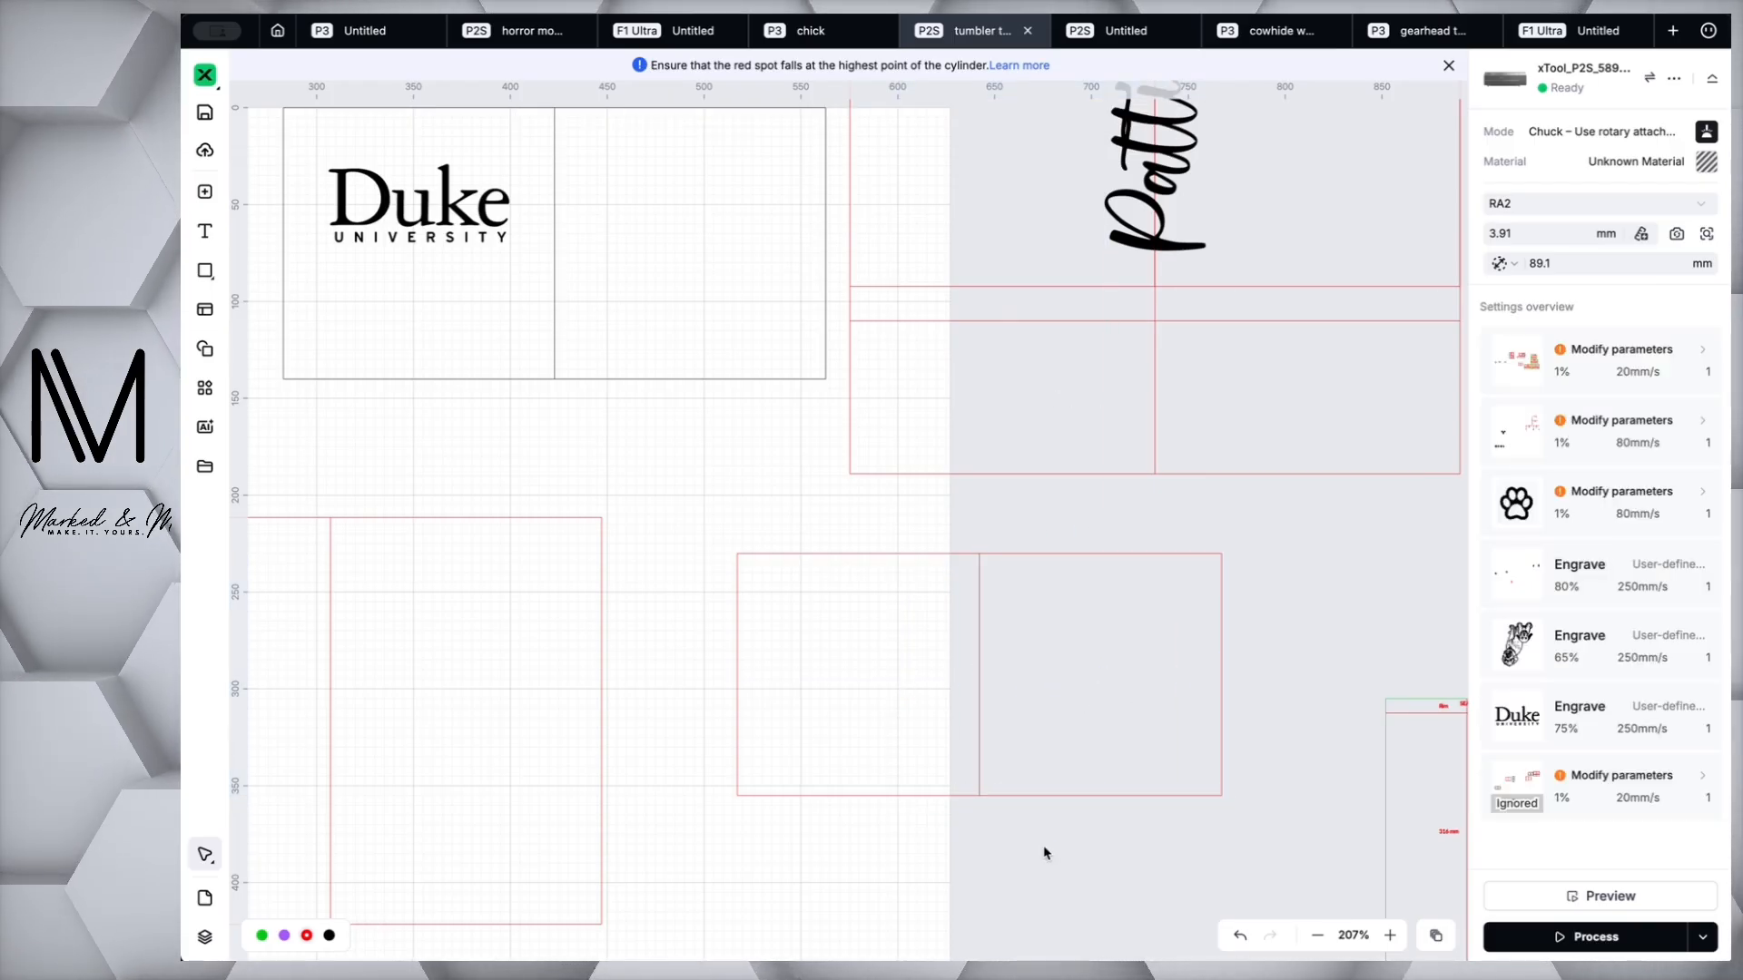
Group the two adjoining 125 mm squares into one template and move it slightly to the right.
left_click_drag(936, 752, 948, 707)
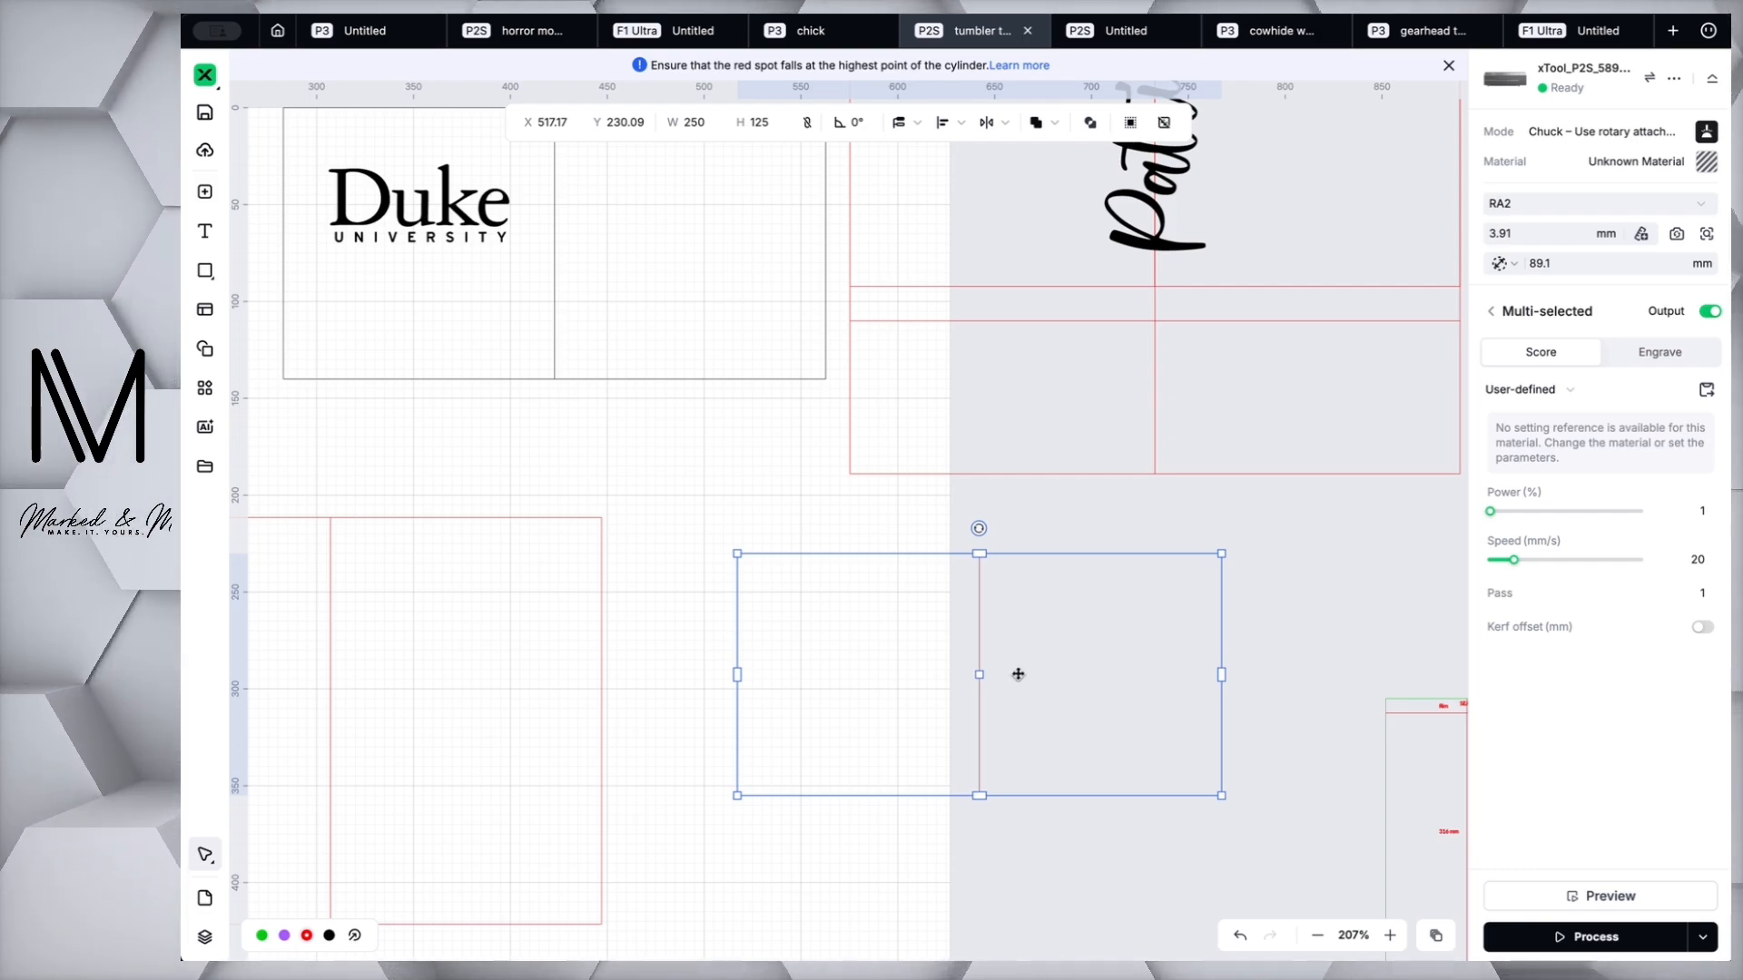
left_click(1030, 864)
mouse_move(1031, 662)
left_mouse_down()
mouse_move(1011, 653)
mouse_move(1060, 653)
left_mouse_up()
Move the vertical name text out of the upper four-section template into the left square of the new template.
left_click_drag(1160, 177, 882, 650)
scroll(1078, 711, "down", 4)
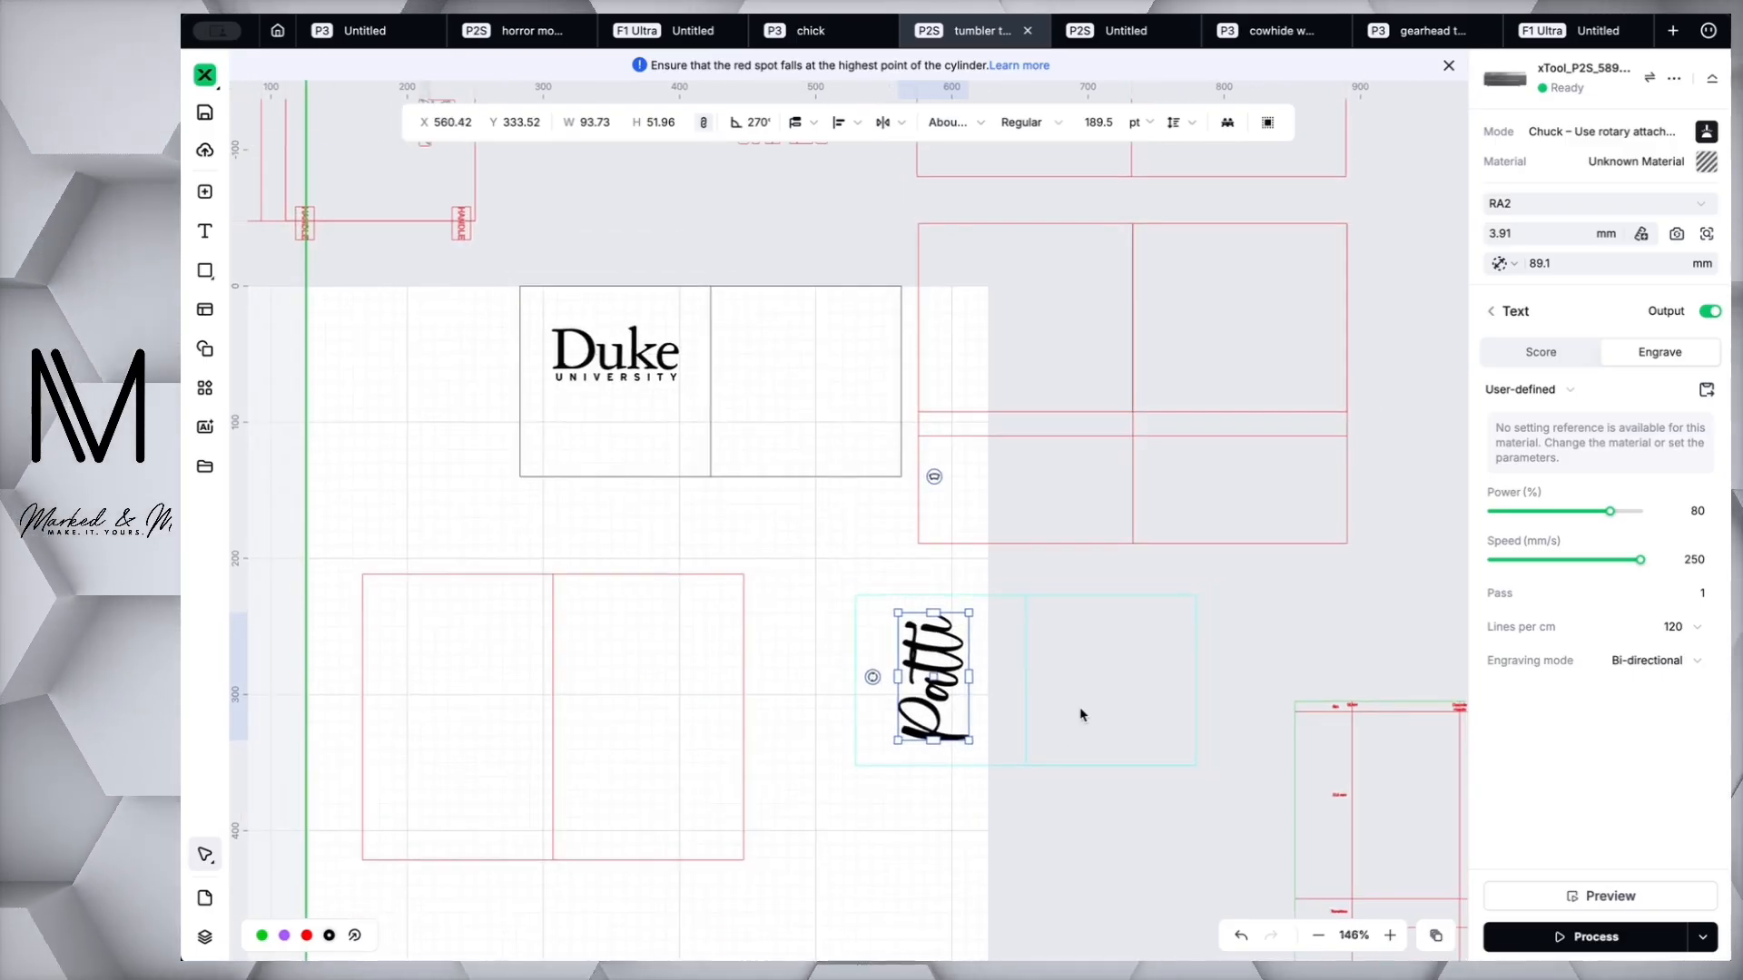
scroll(1156, 720, "right", 1)
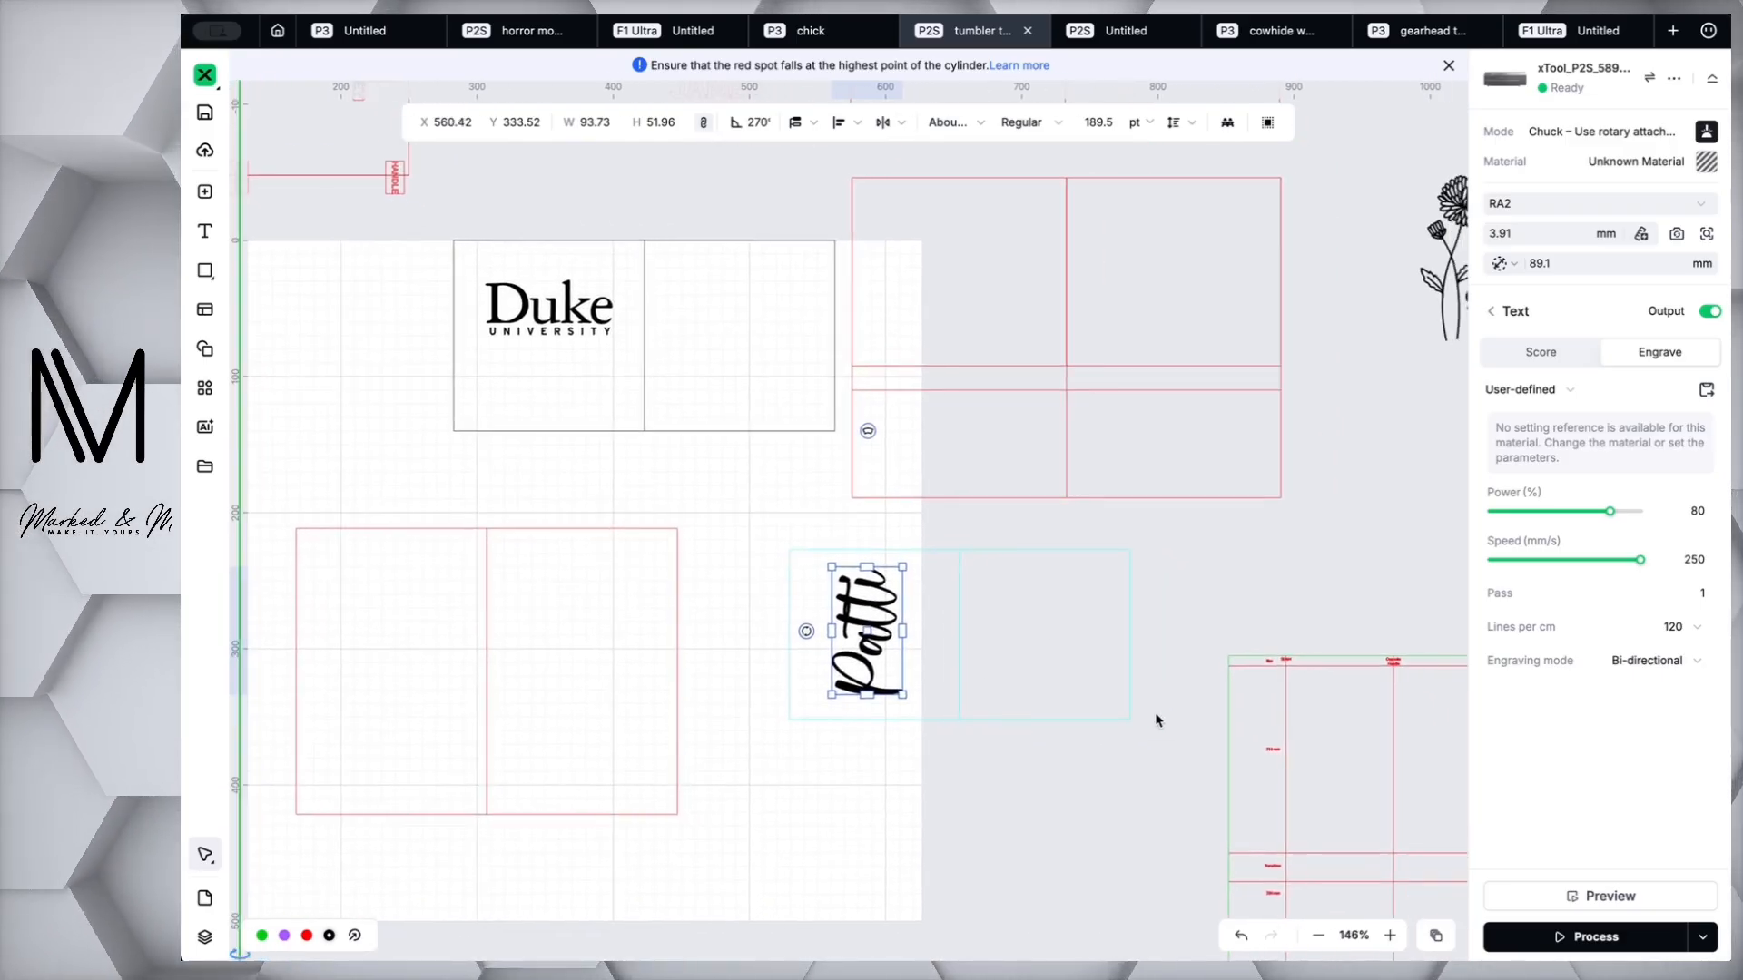
scroll(1156, 720, "down", 2)
scroll(1155, 720, "up", 1)
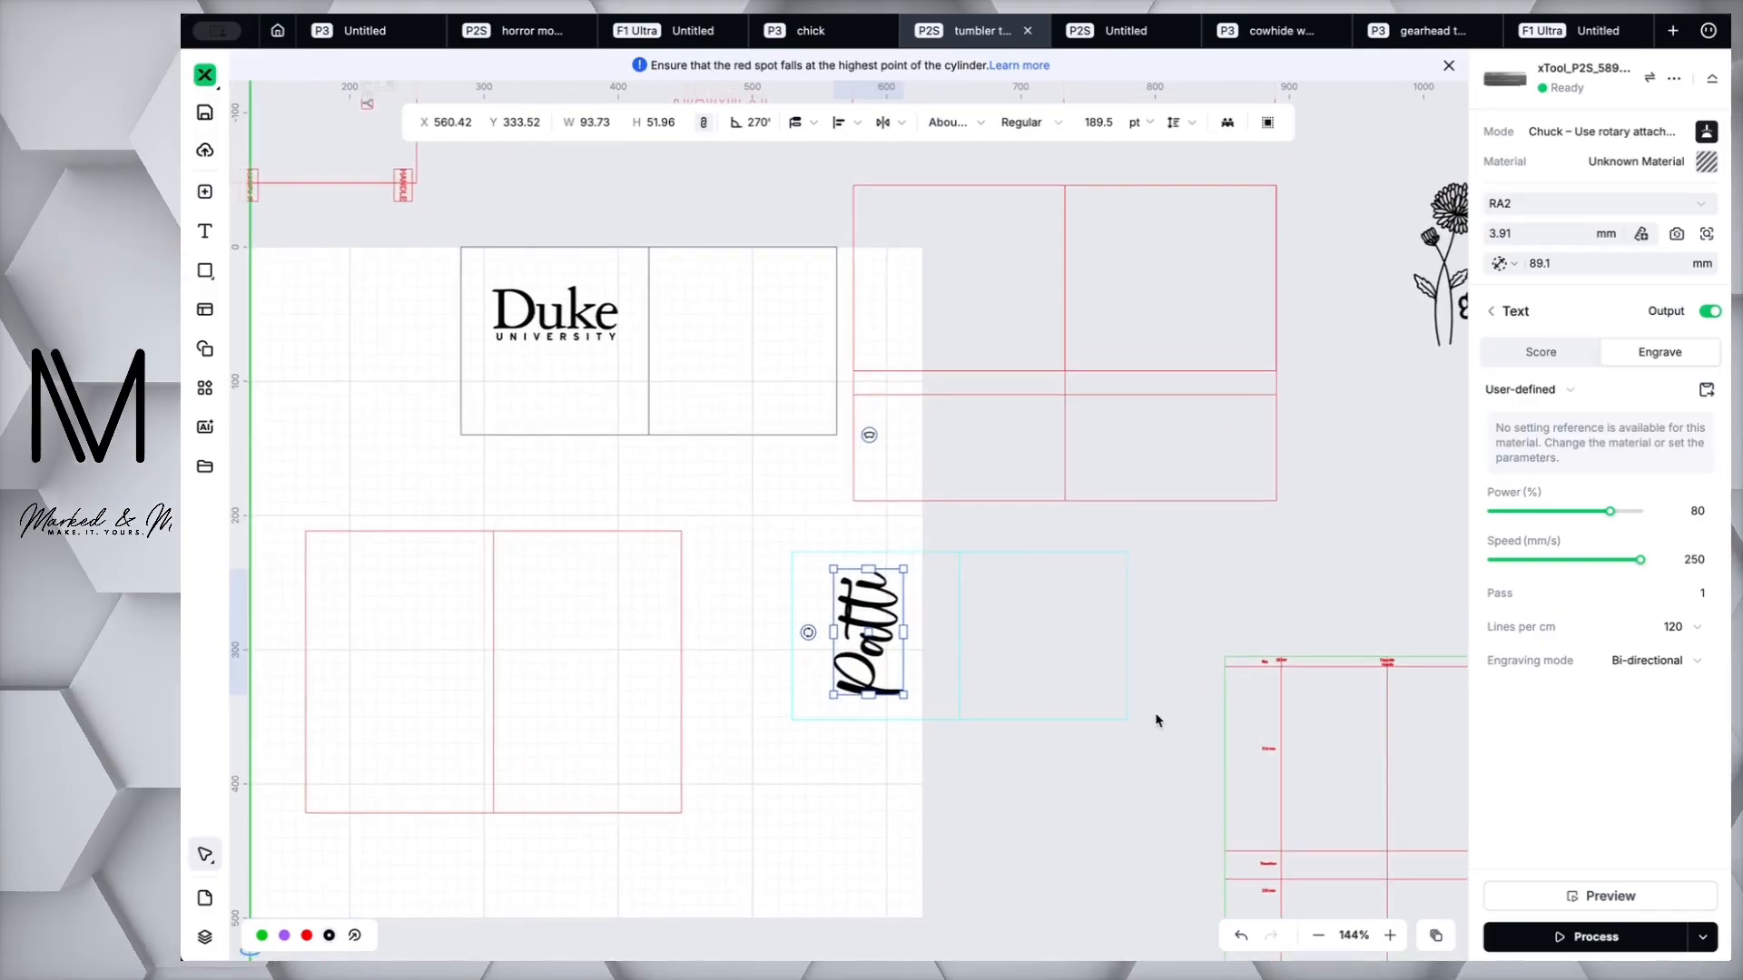
scroll(1004, 455, "up", 1)
Select the four-section 315 × 235 mm template and compare it with the surrounding tumbler templates.
left_click(1005, 470)
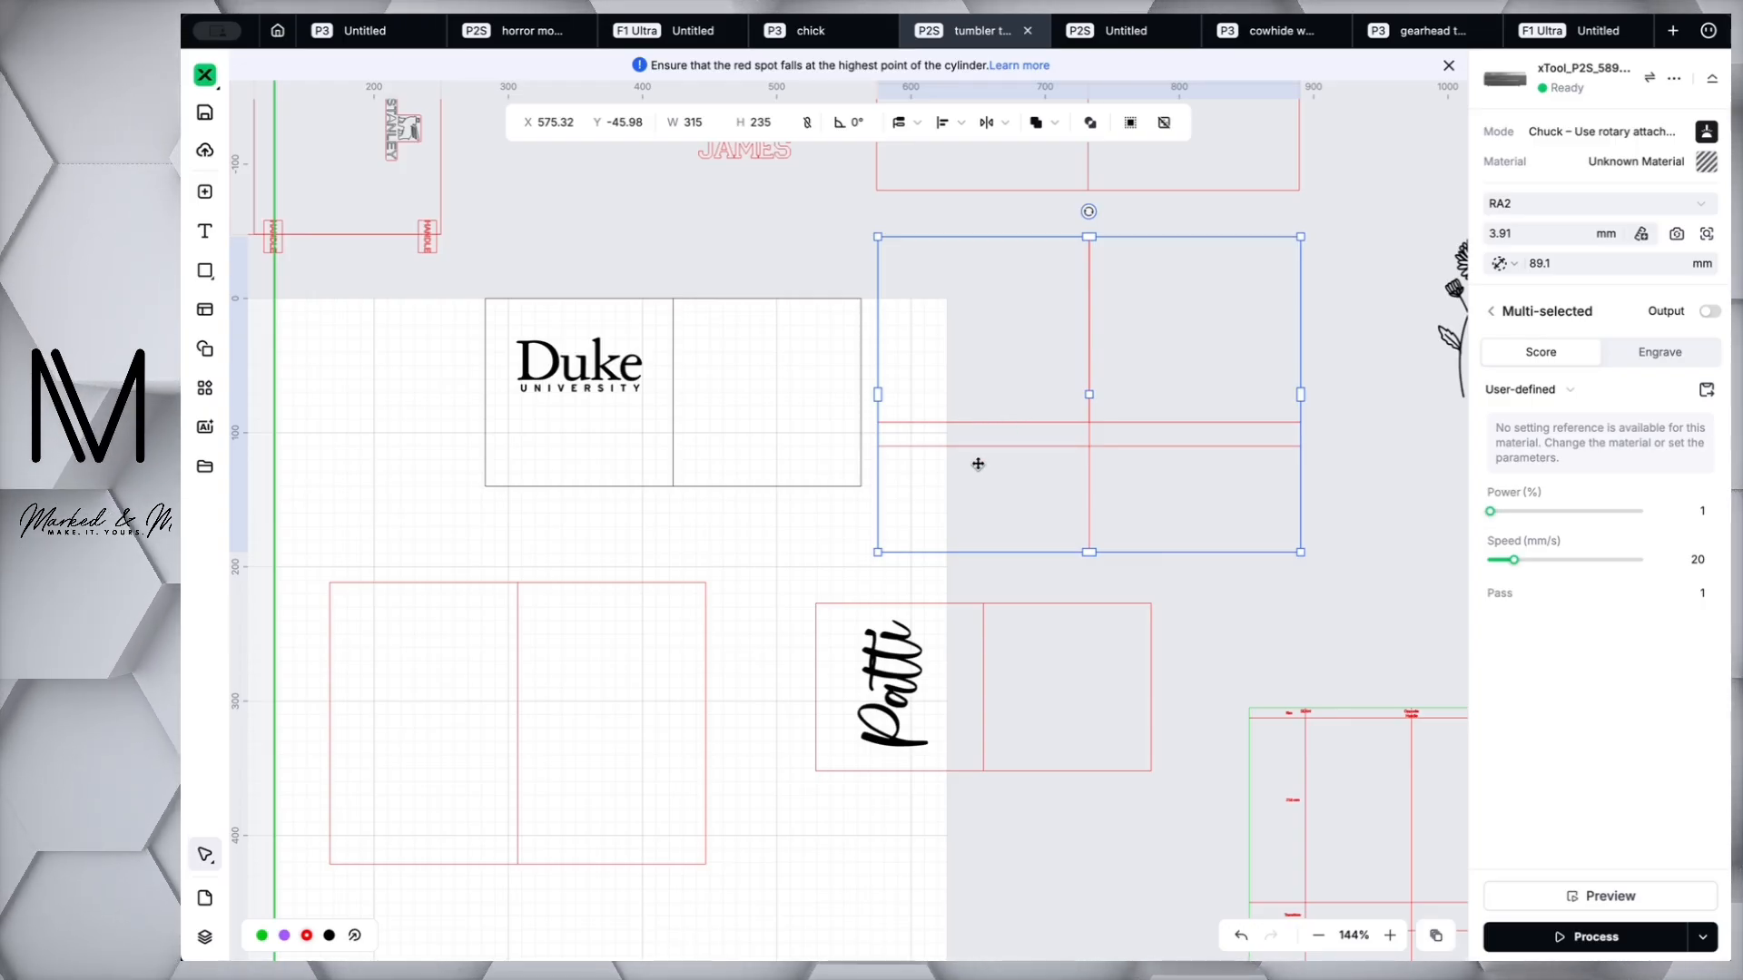
scroll(977, 464, "up", 2)
scroll(978, 464, "left", 2)
scroll(1087, 526, "down", 2)
scroll(1087, 527, "right", 2)
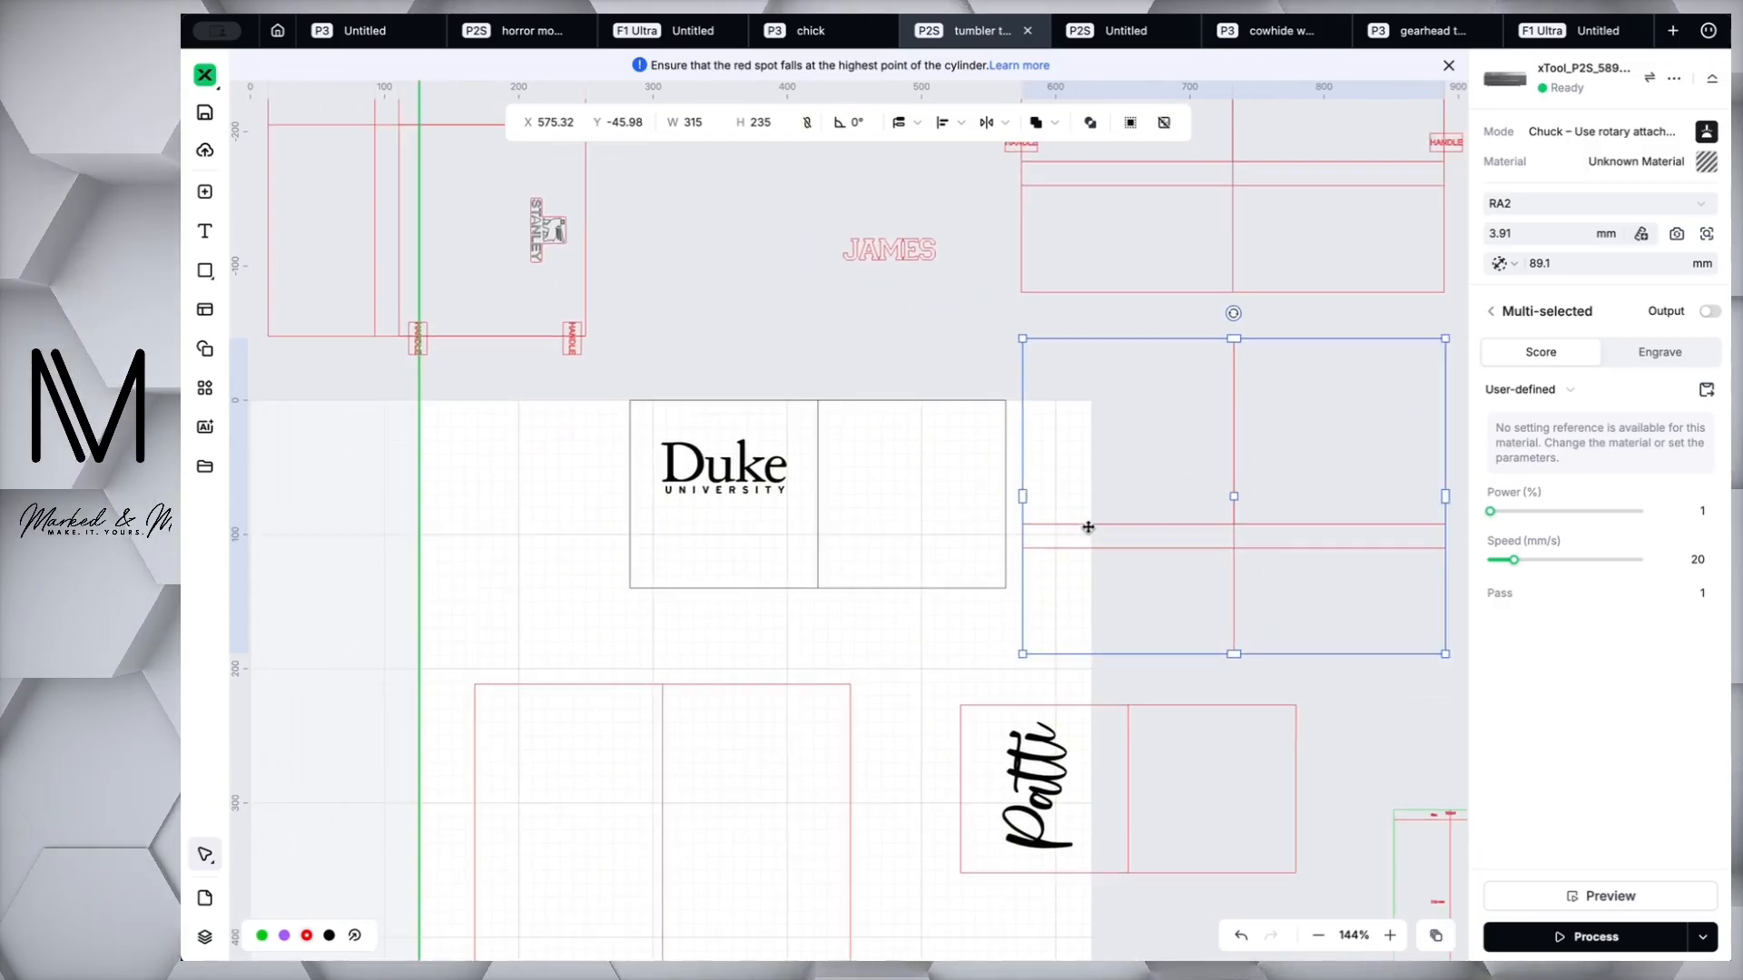
scroll(1089, 533, "down", 6)
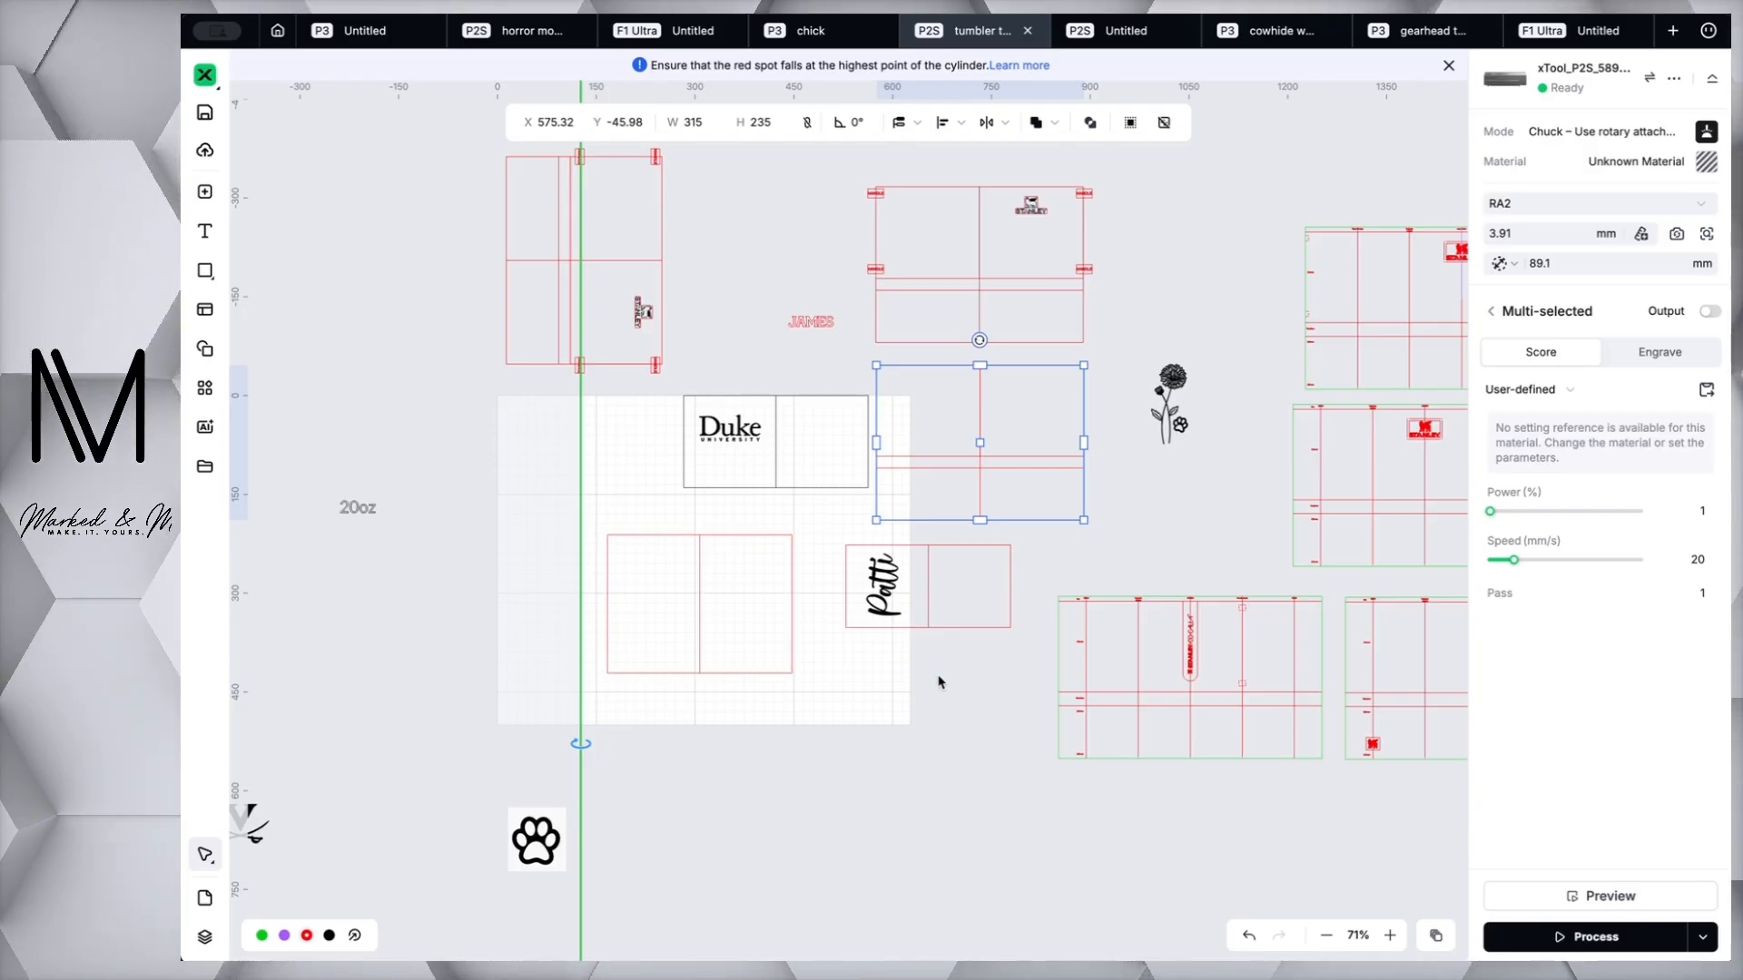
scroll(938, 681, "up", 3)
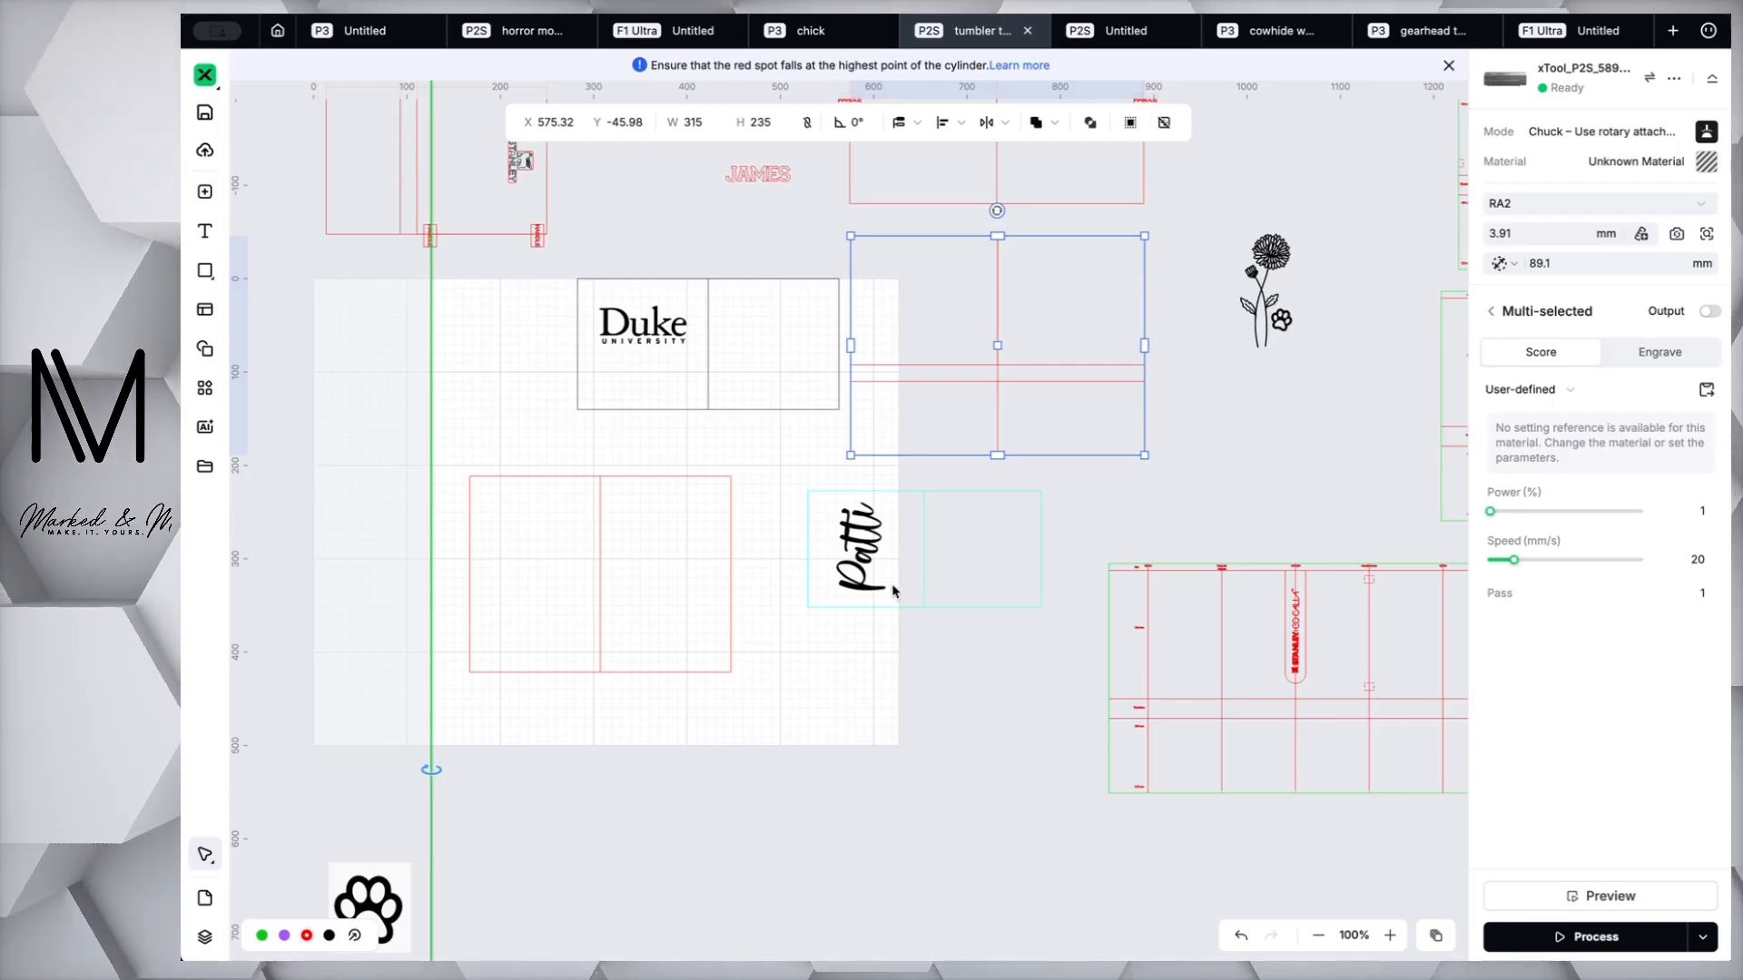
Draw a circle about 76 mm in diameter and position it in the middle of the new template's right square.
mouse_move(217, 273)
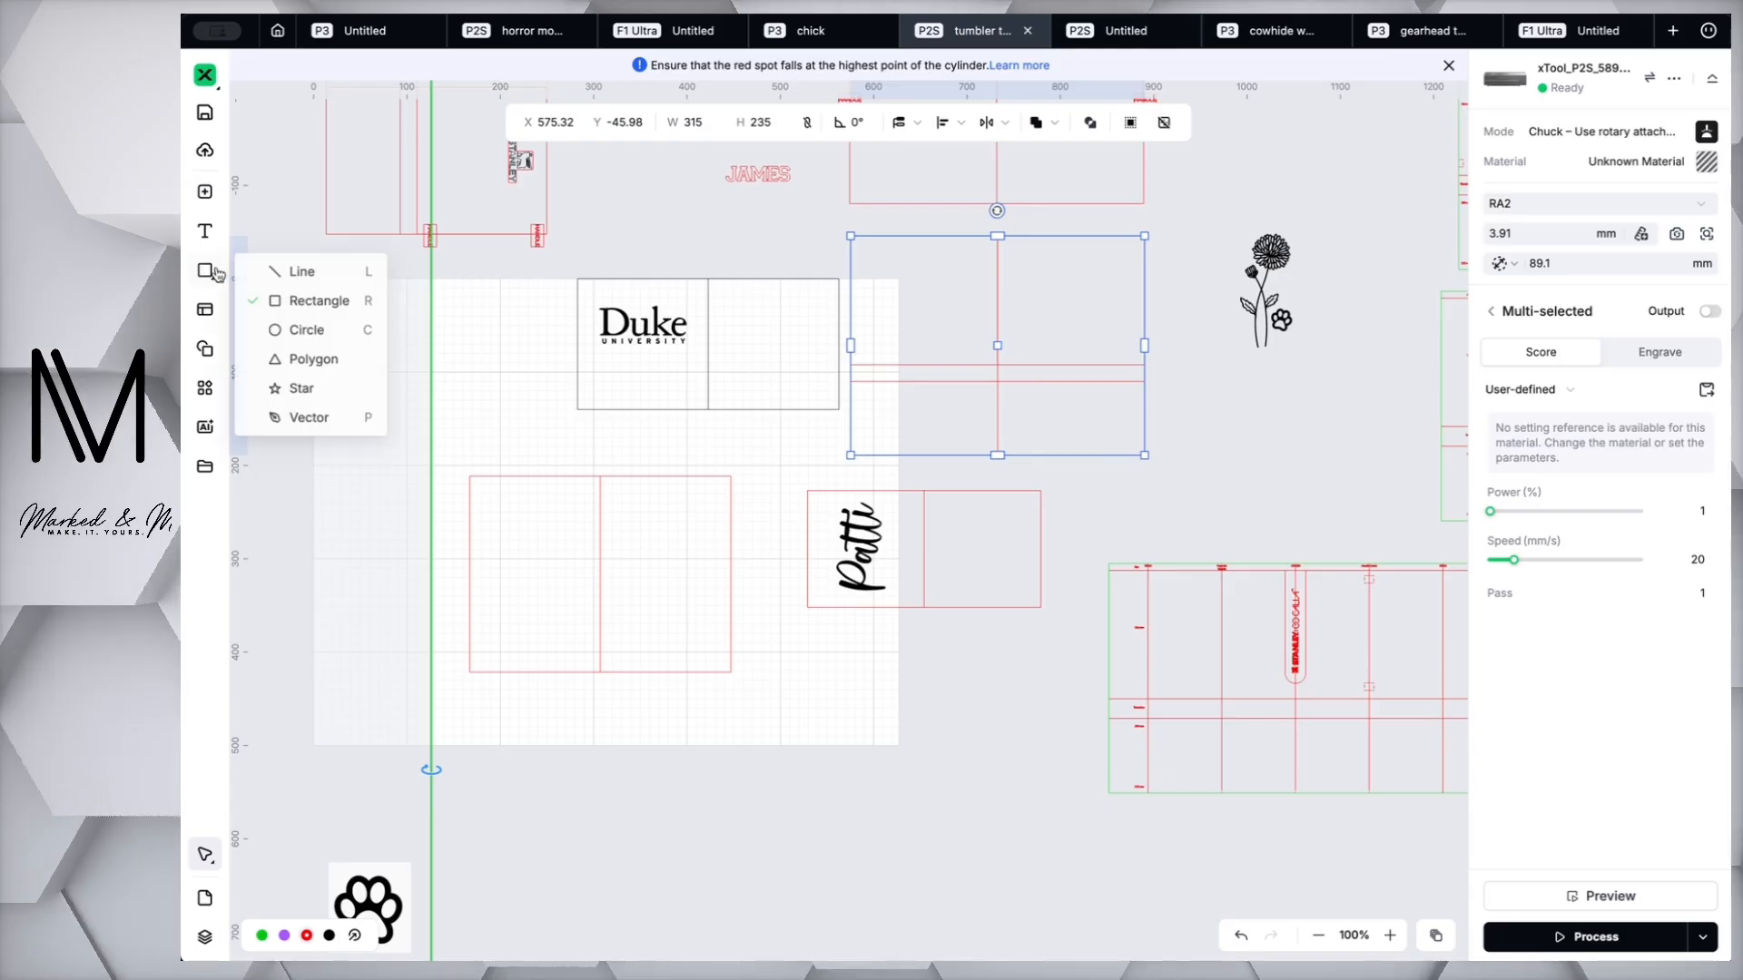
left_click(292, 332)
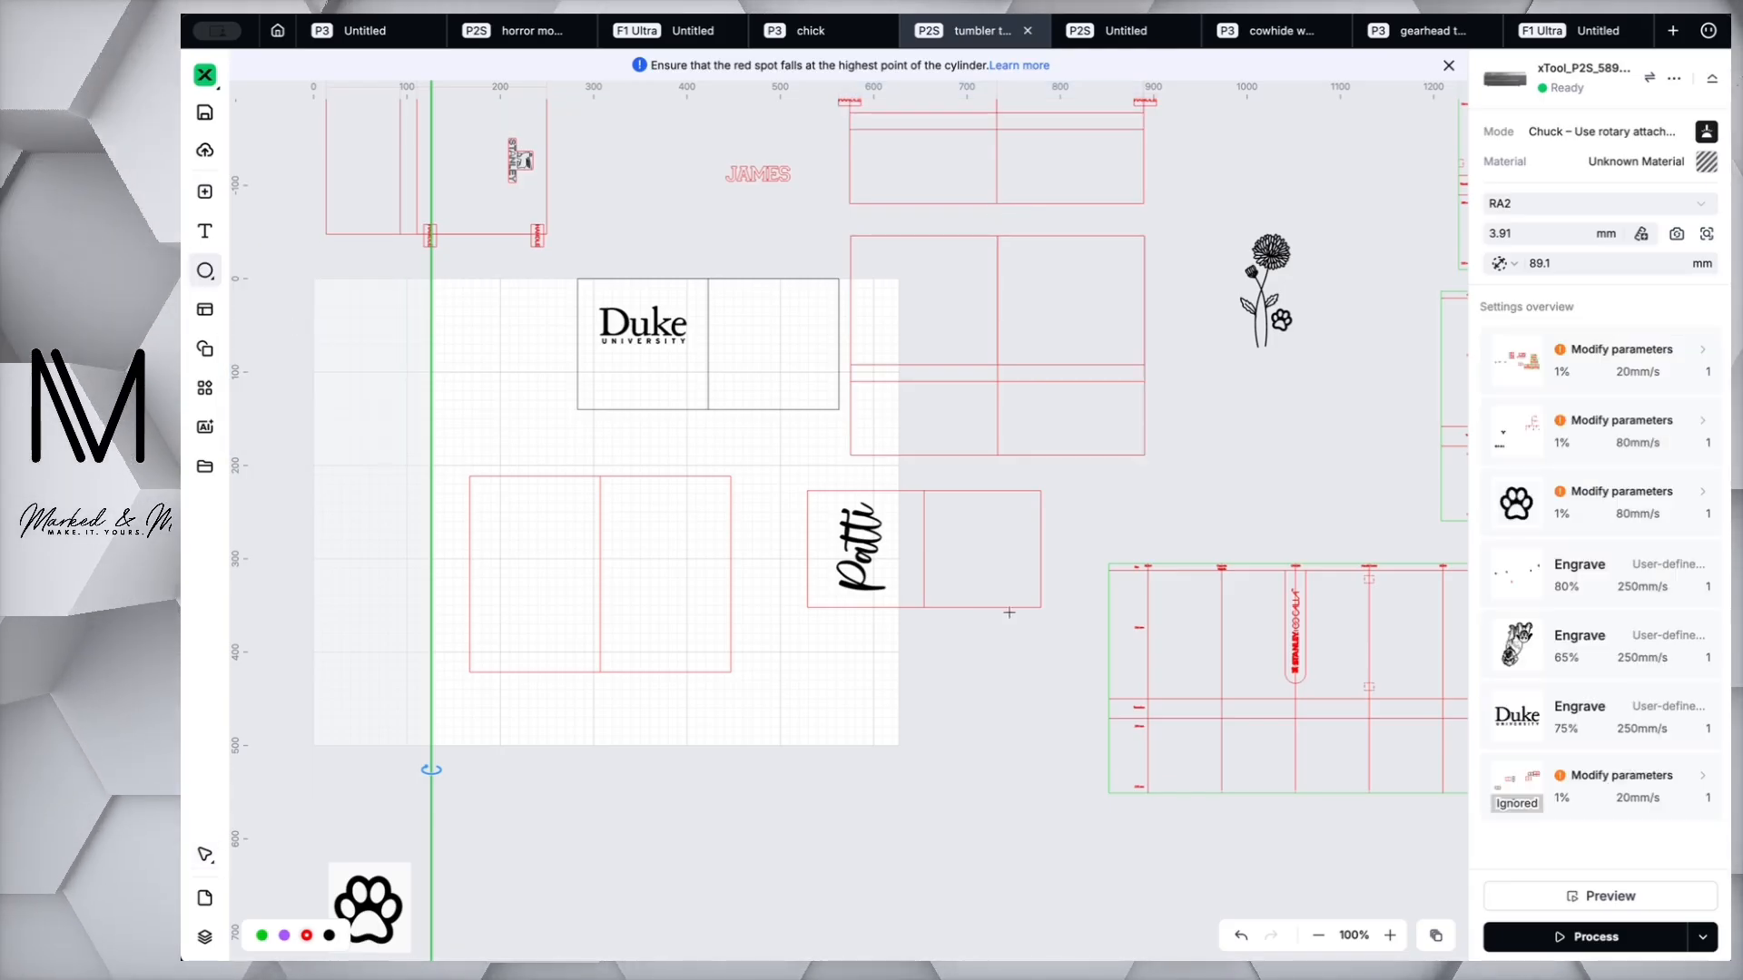
mouse_move(987, 563)
left_mouse_down()
mouse_move(1011, 585)
mouse_move(988, 548)
left_mouse_up()
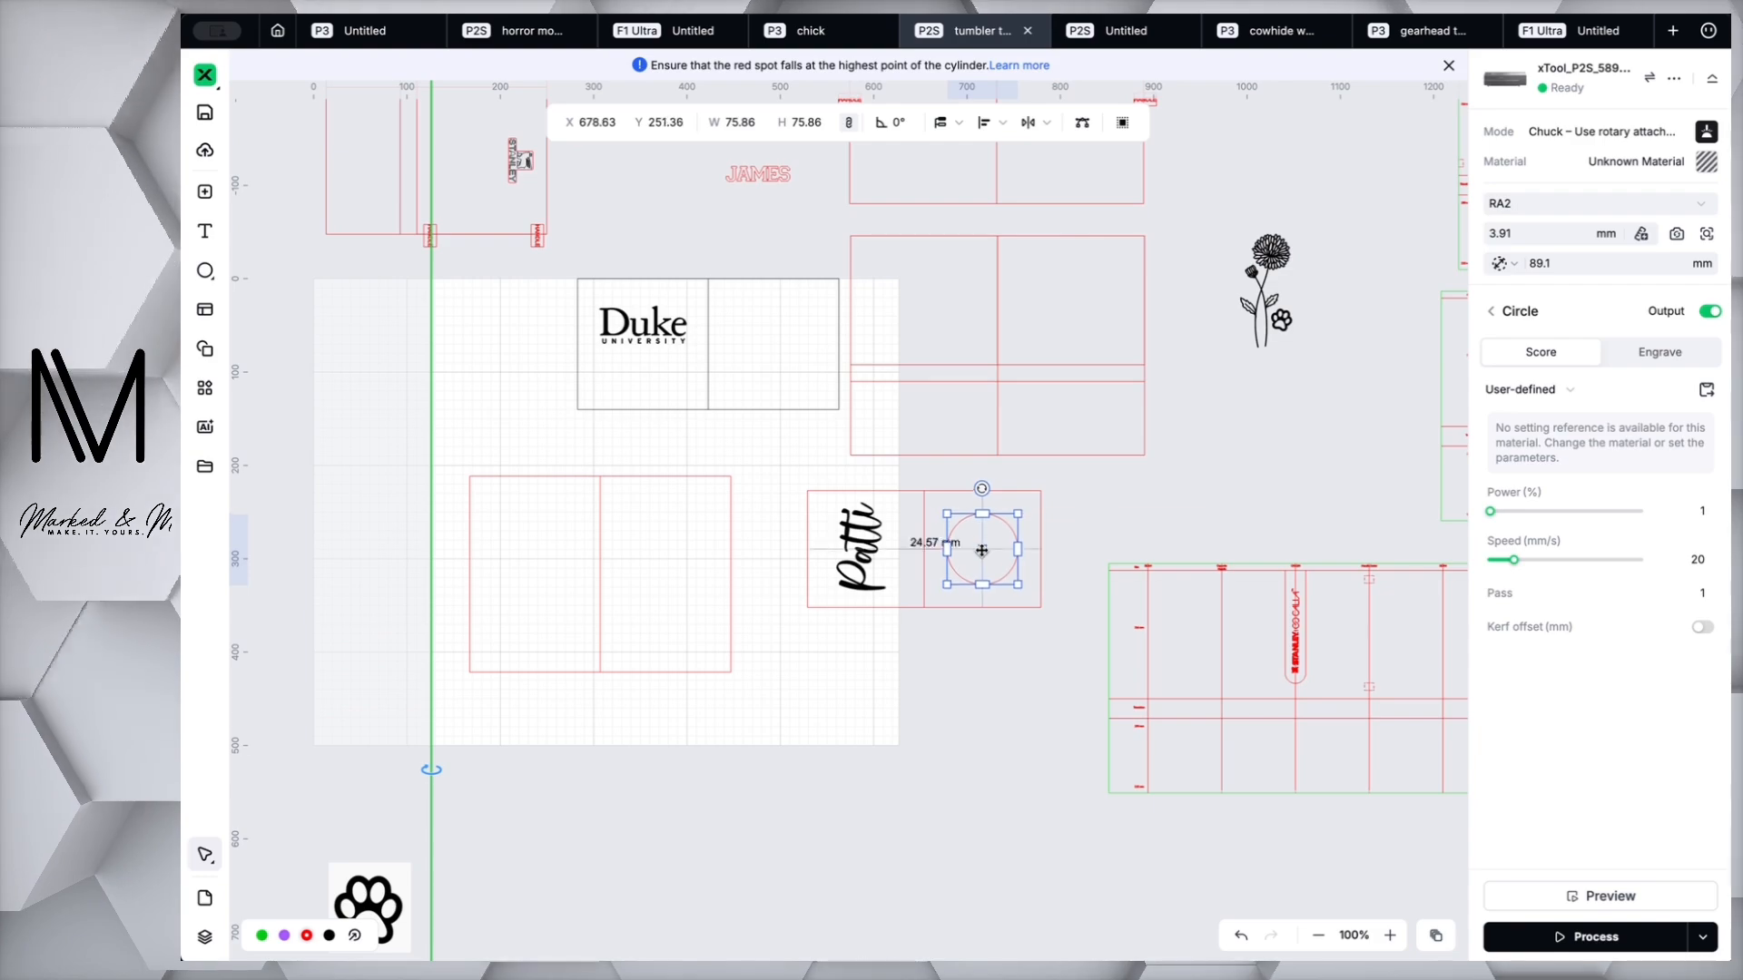
Rotate the name text to 0° and place it over the circle at a size of about 59 × 33 mm.
left_click(873, 544)
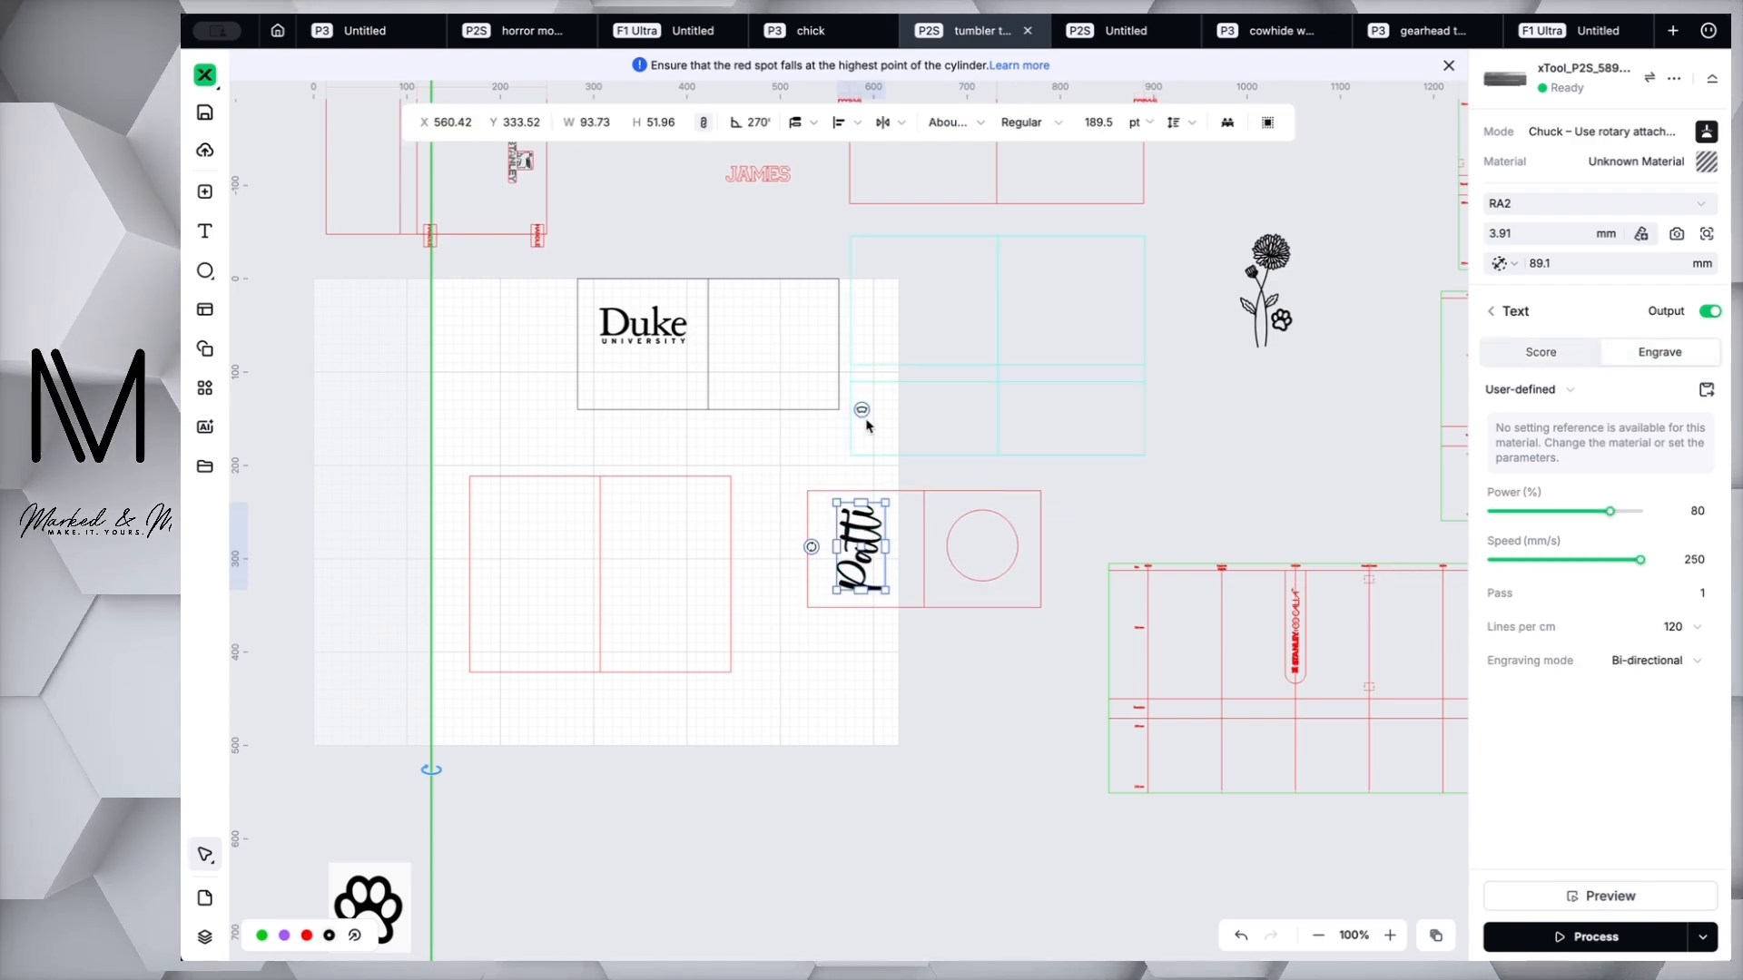
left_click_drag(813, 547, 856, 481)
left_click_drag(860, 544, 1002, 553)
scroll(1002, 552, "up", 5)
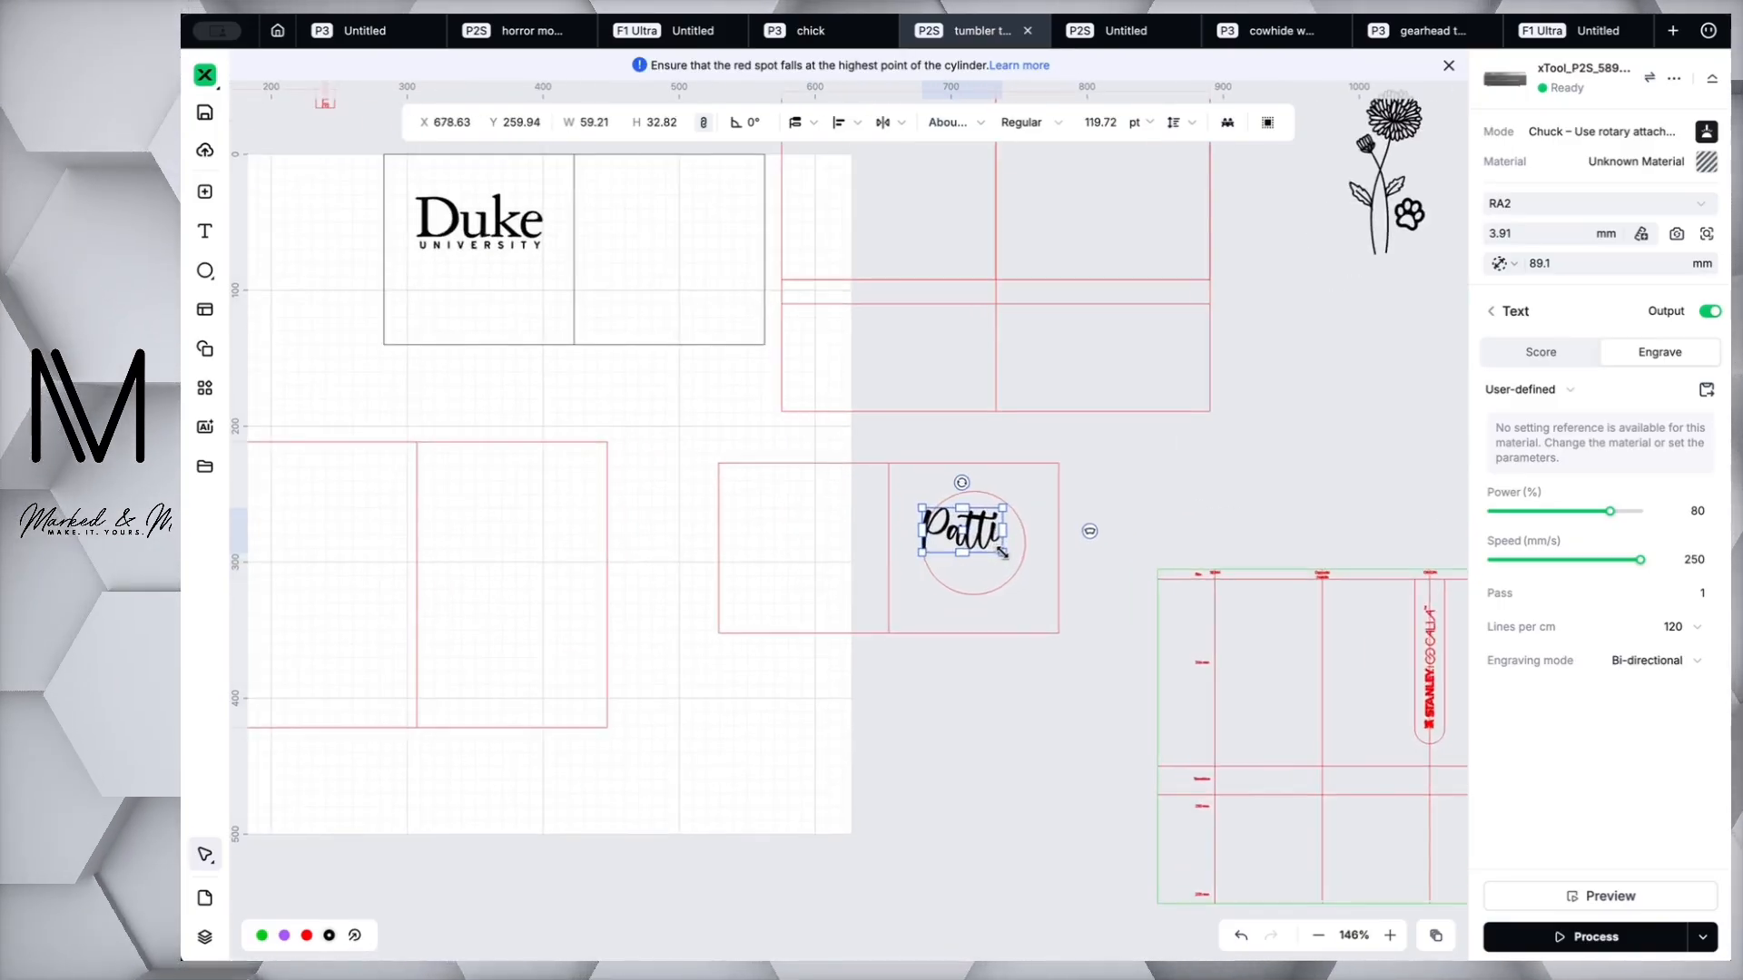
Centre the horizontal name text inside the circle, both horizontally and vertically.
scroll(1002, 552, "up", 3)
left_click_drag(935, 490, 961, 519)
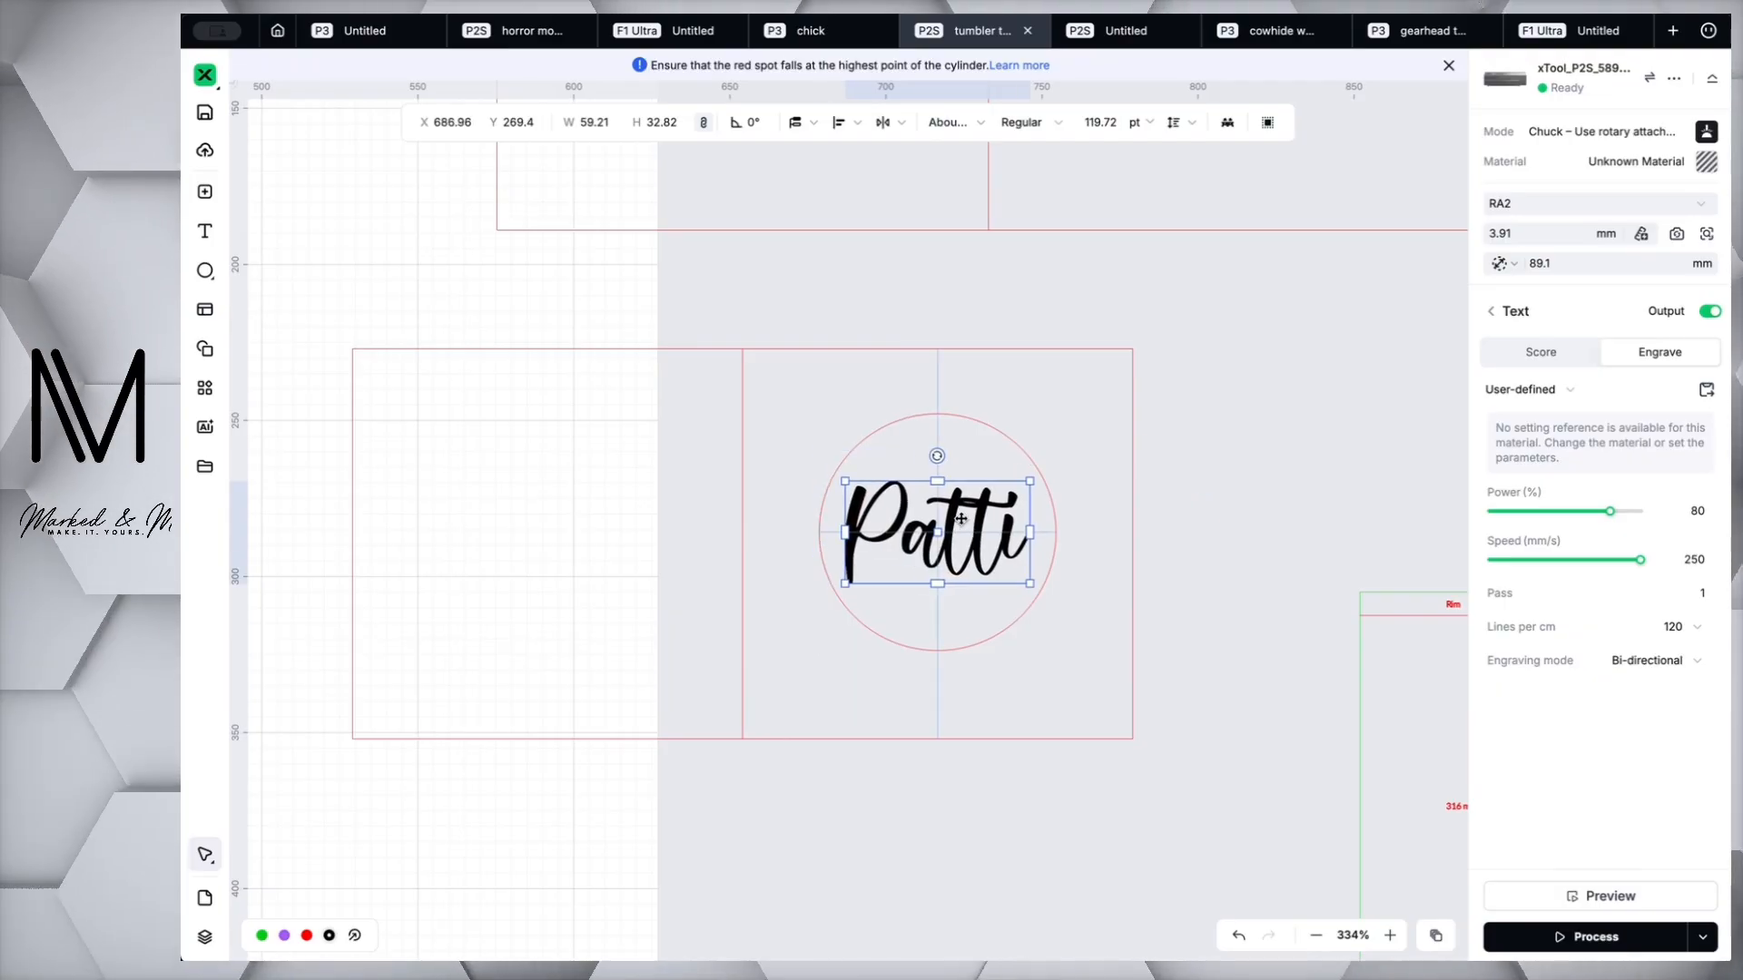
left_click(1229, 531)
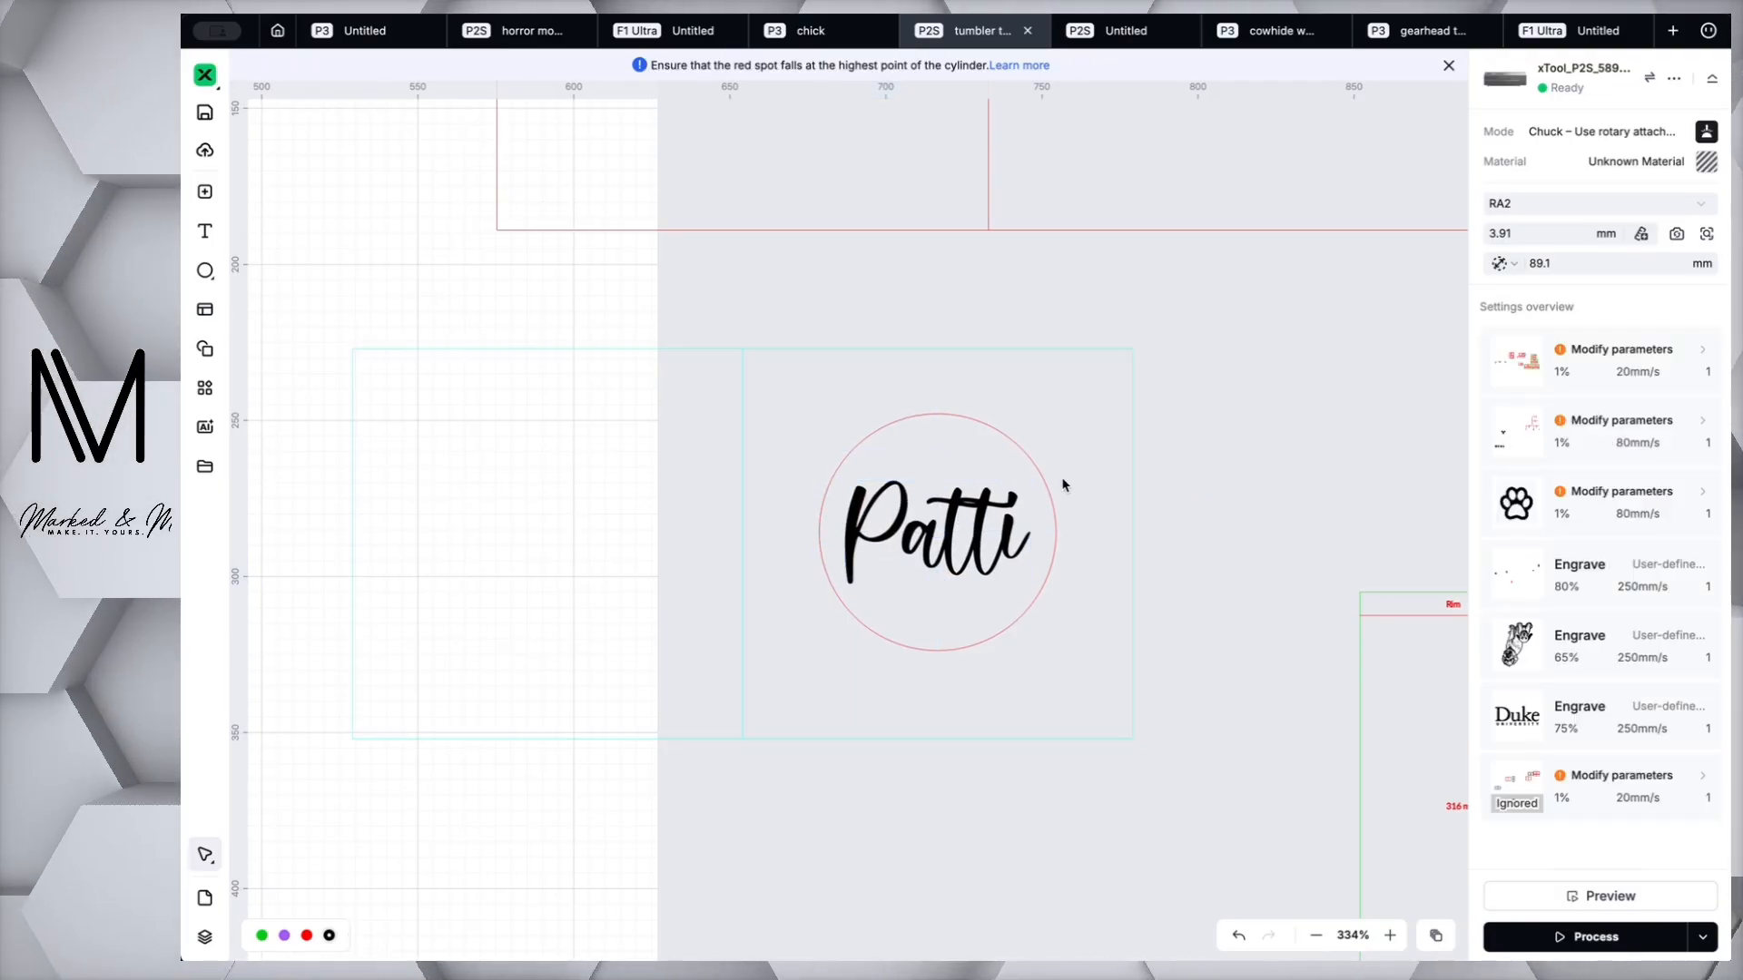
Unlock the circle's aspect ratio and set only its width to 83 mm.
left_click(1031, 470)
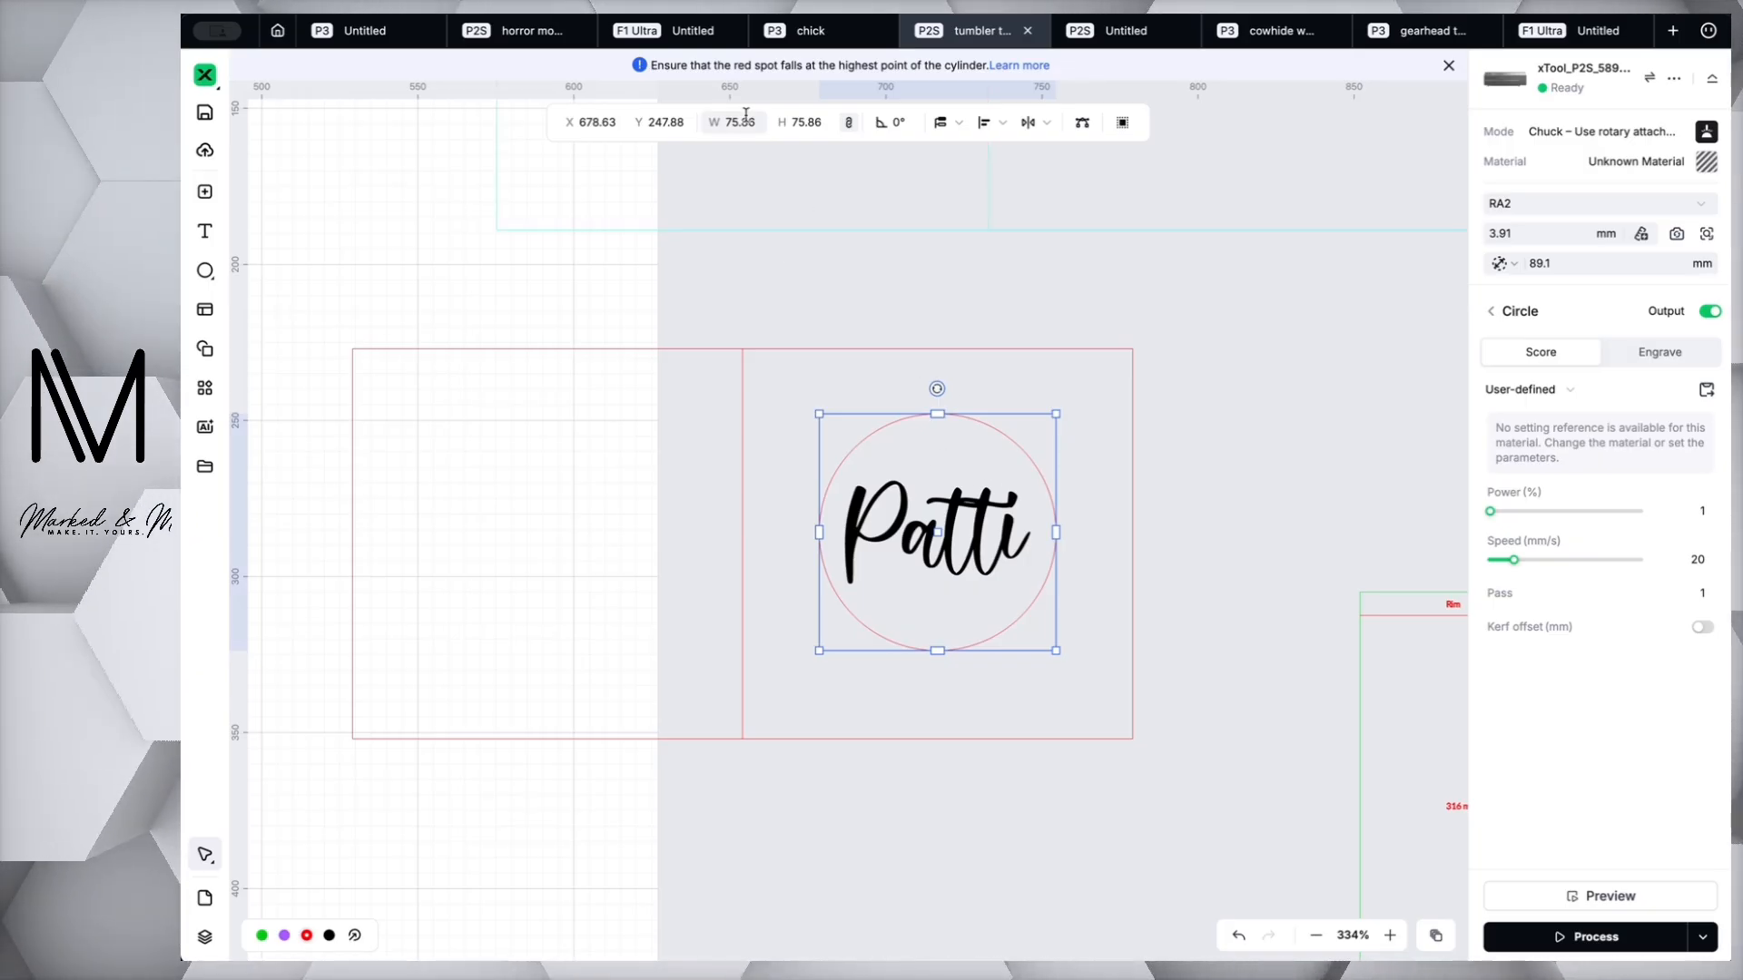
scroll(975, 438, "down", 3)
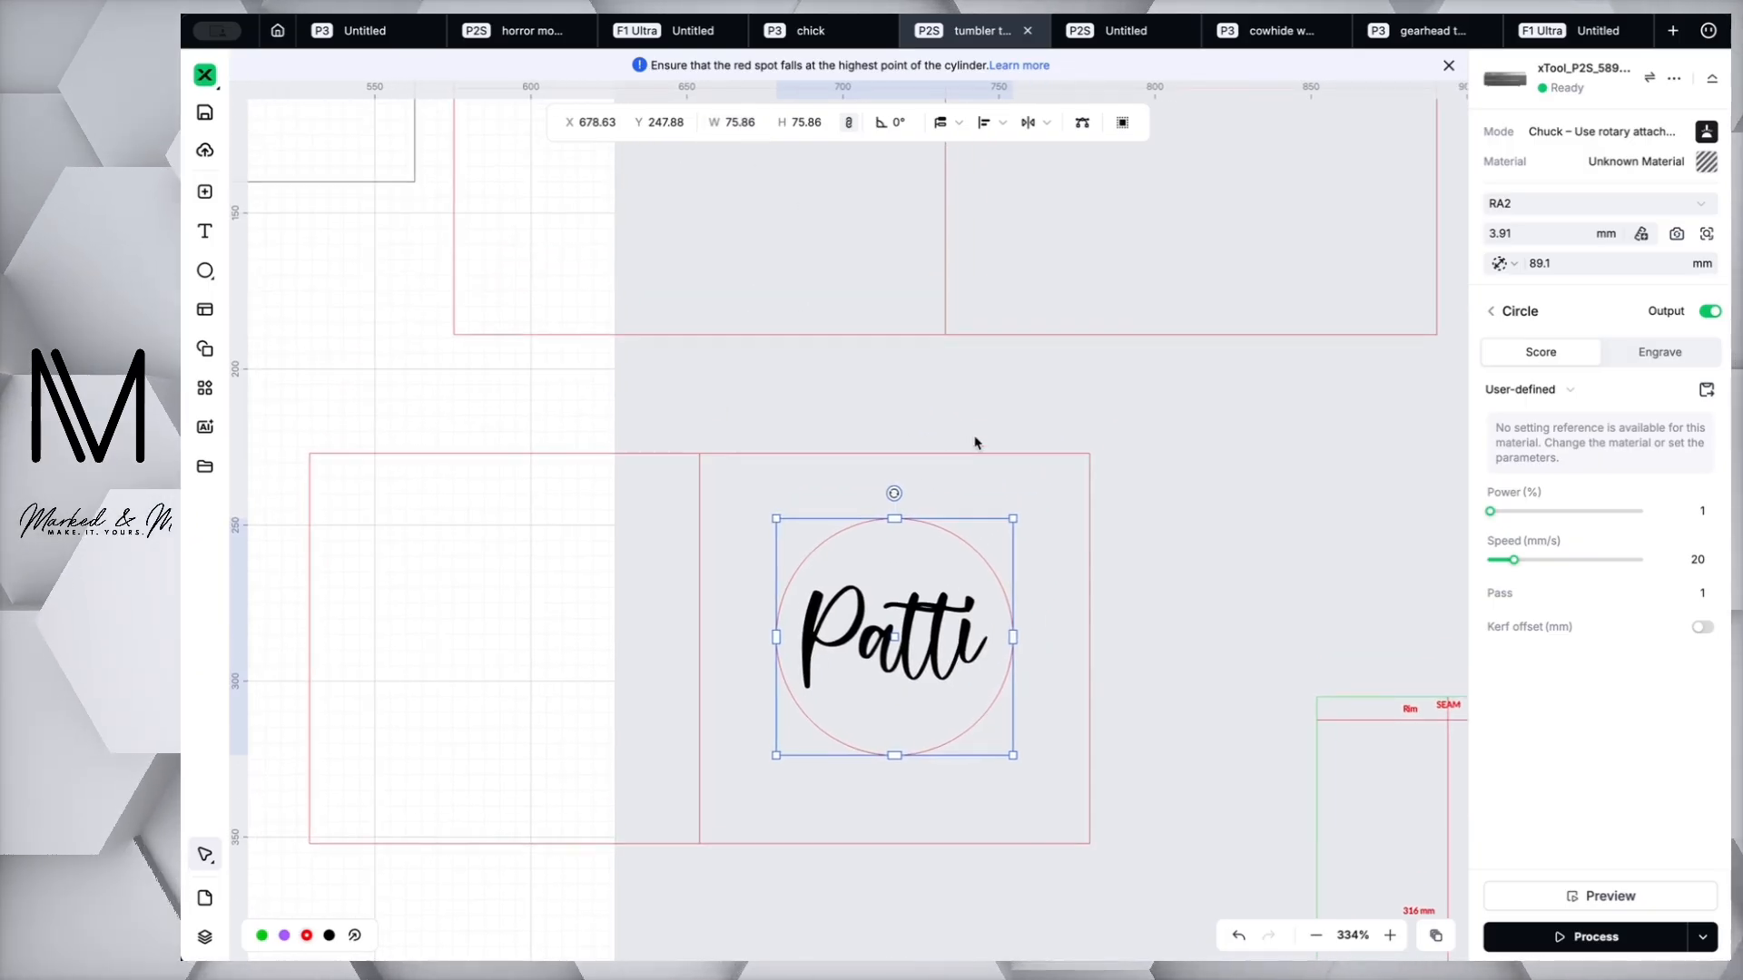
scroll(976, 442, "up", 3)
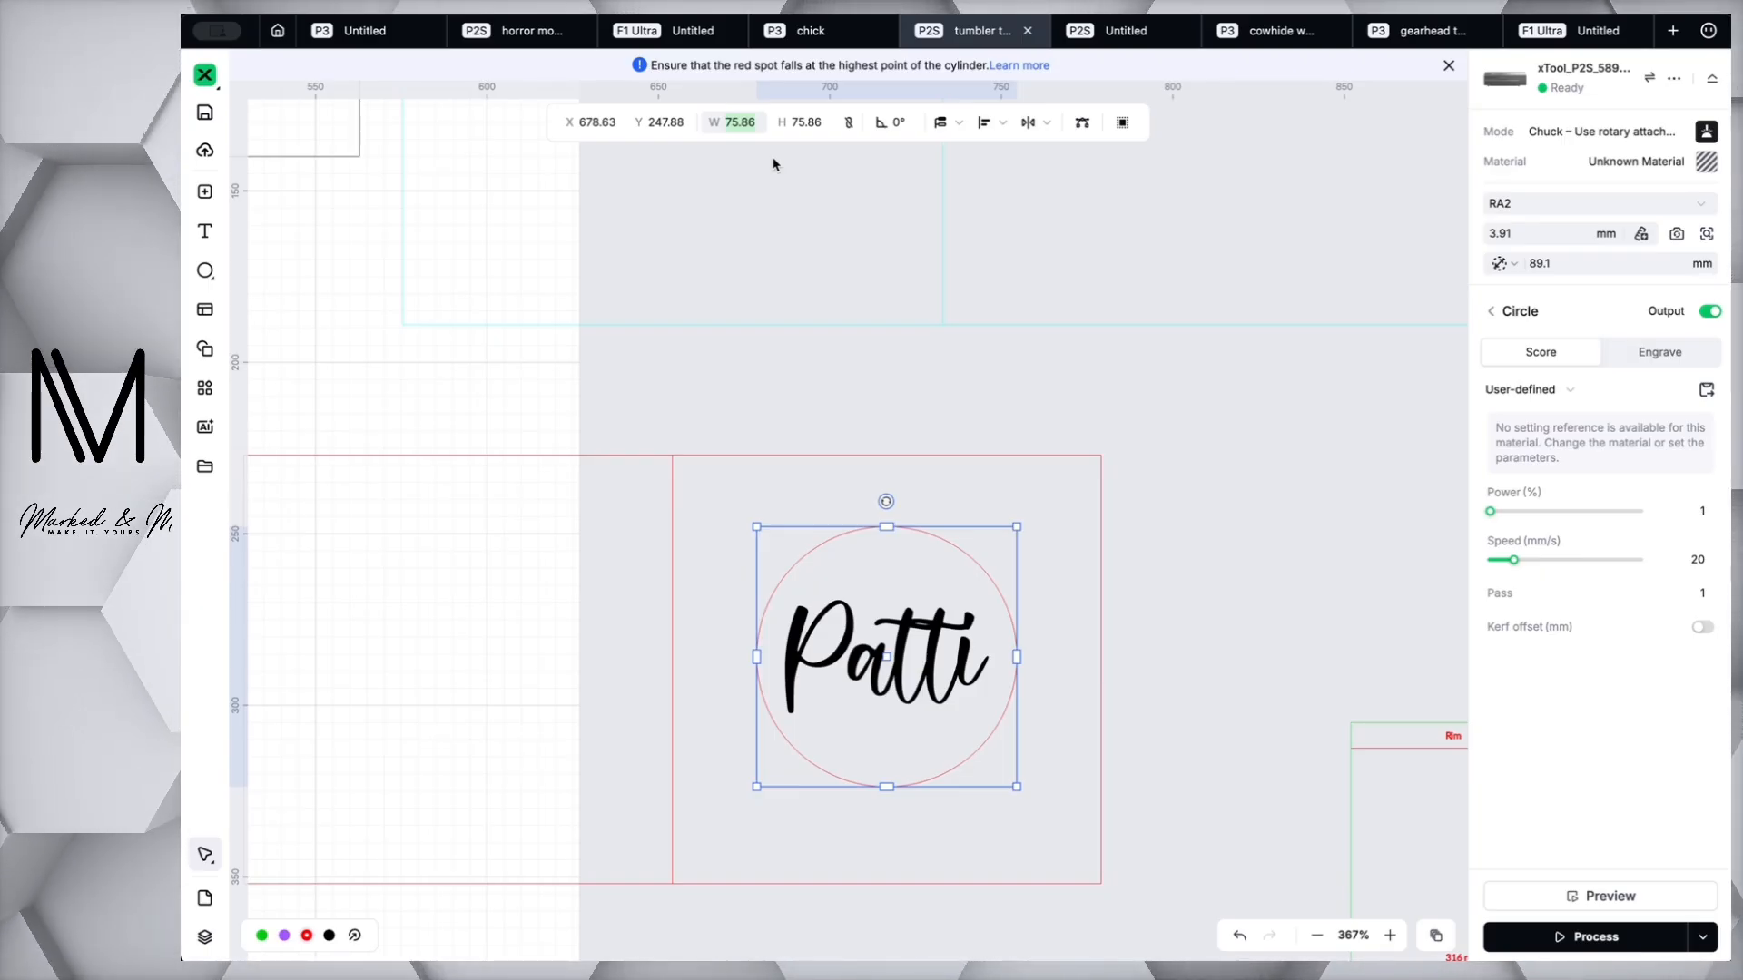
type("83")
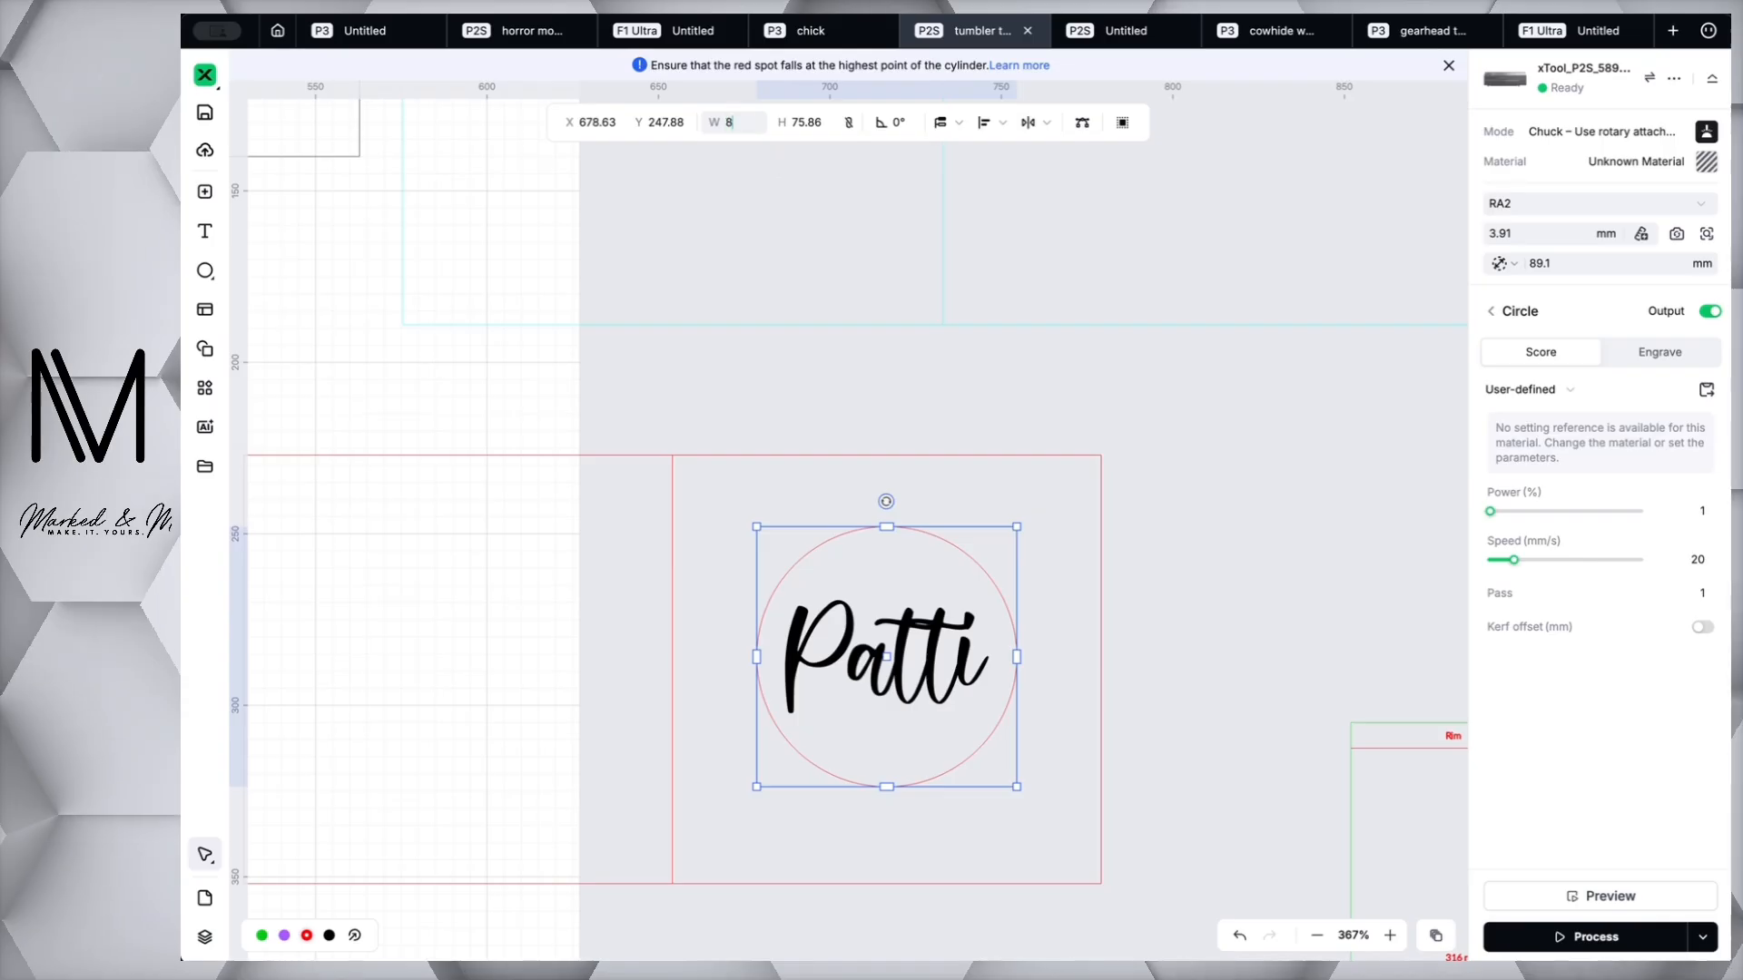
key("Tab")
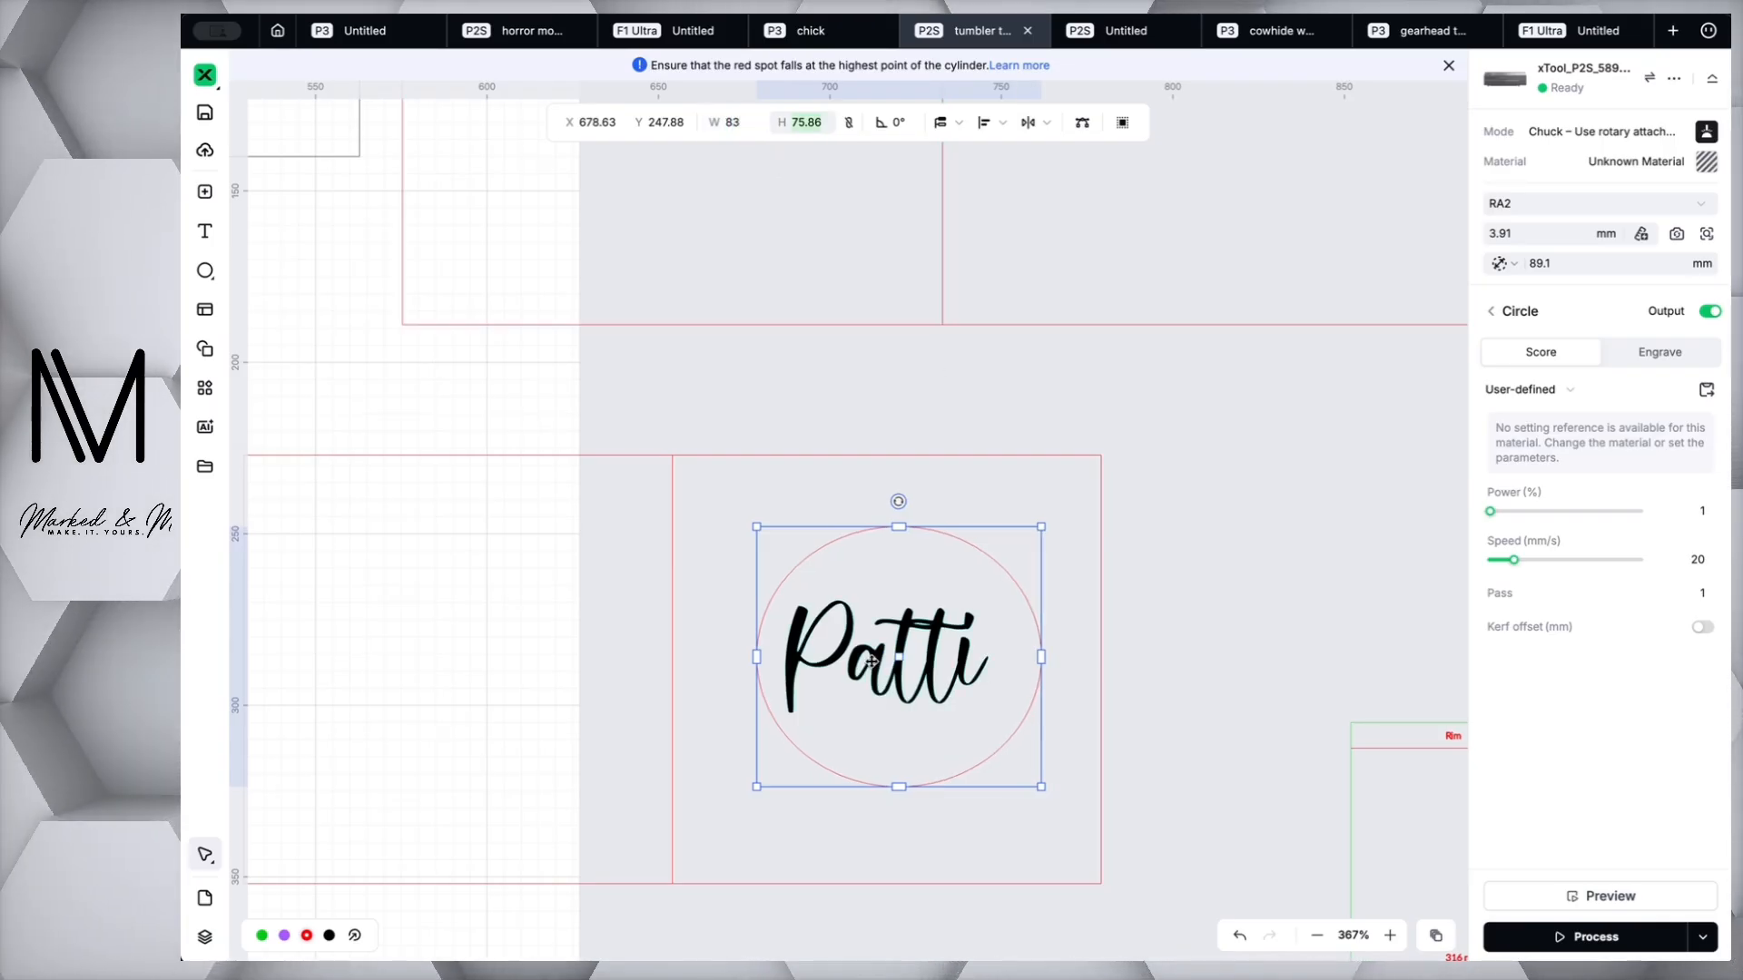
Re-centre the name text inside the 83 mm wide oval.
left_click(913, 660)
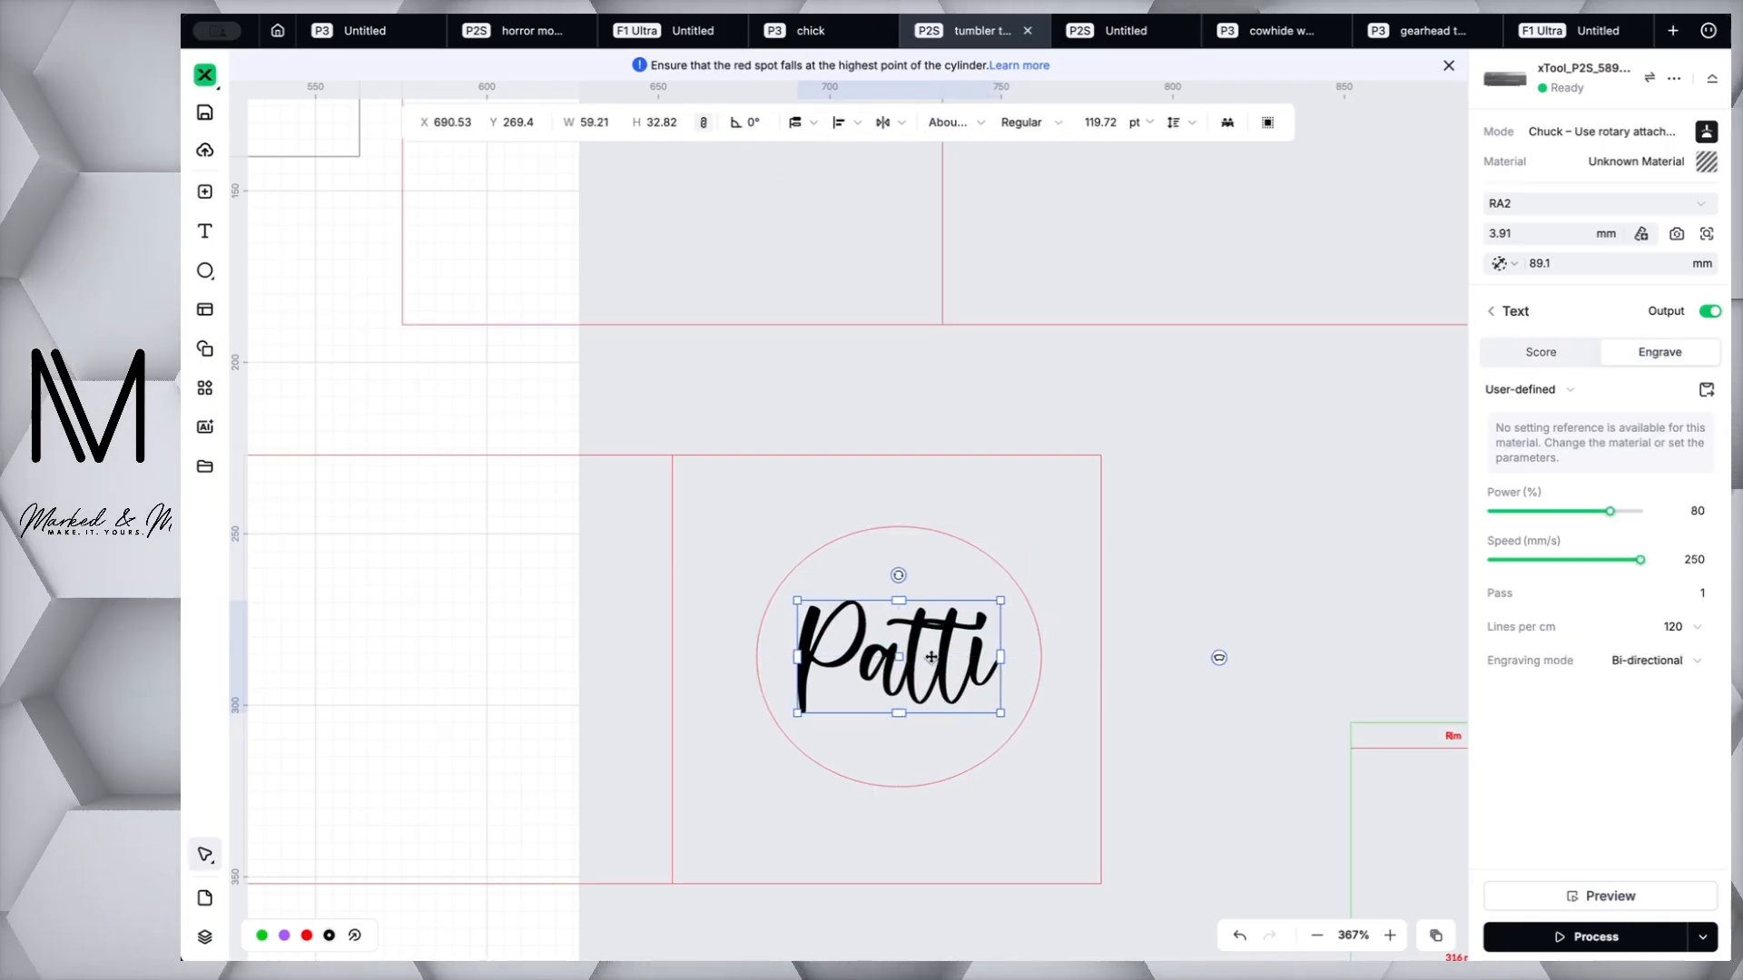
left_click(1162, 665)
scroll(942, 668, "down", 2)
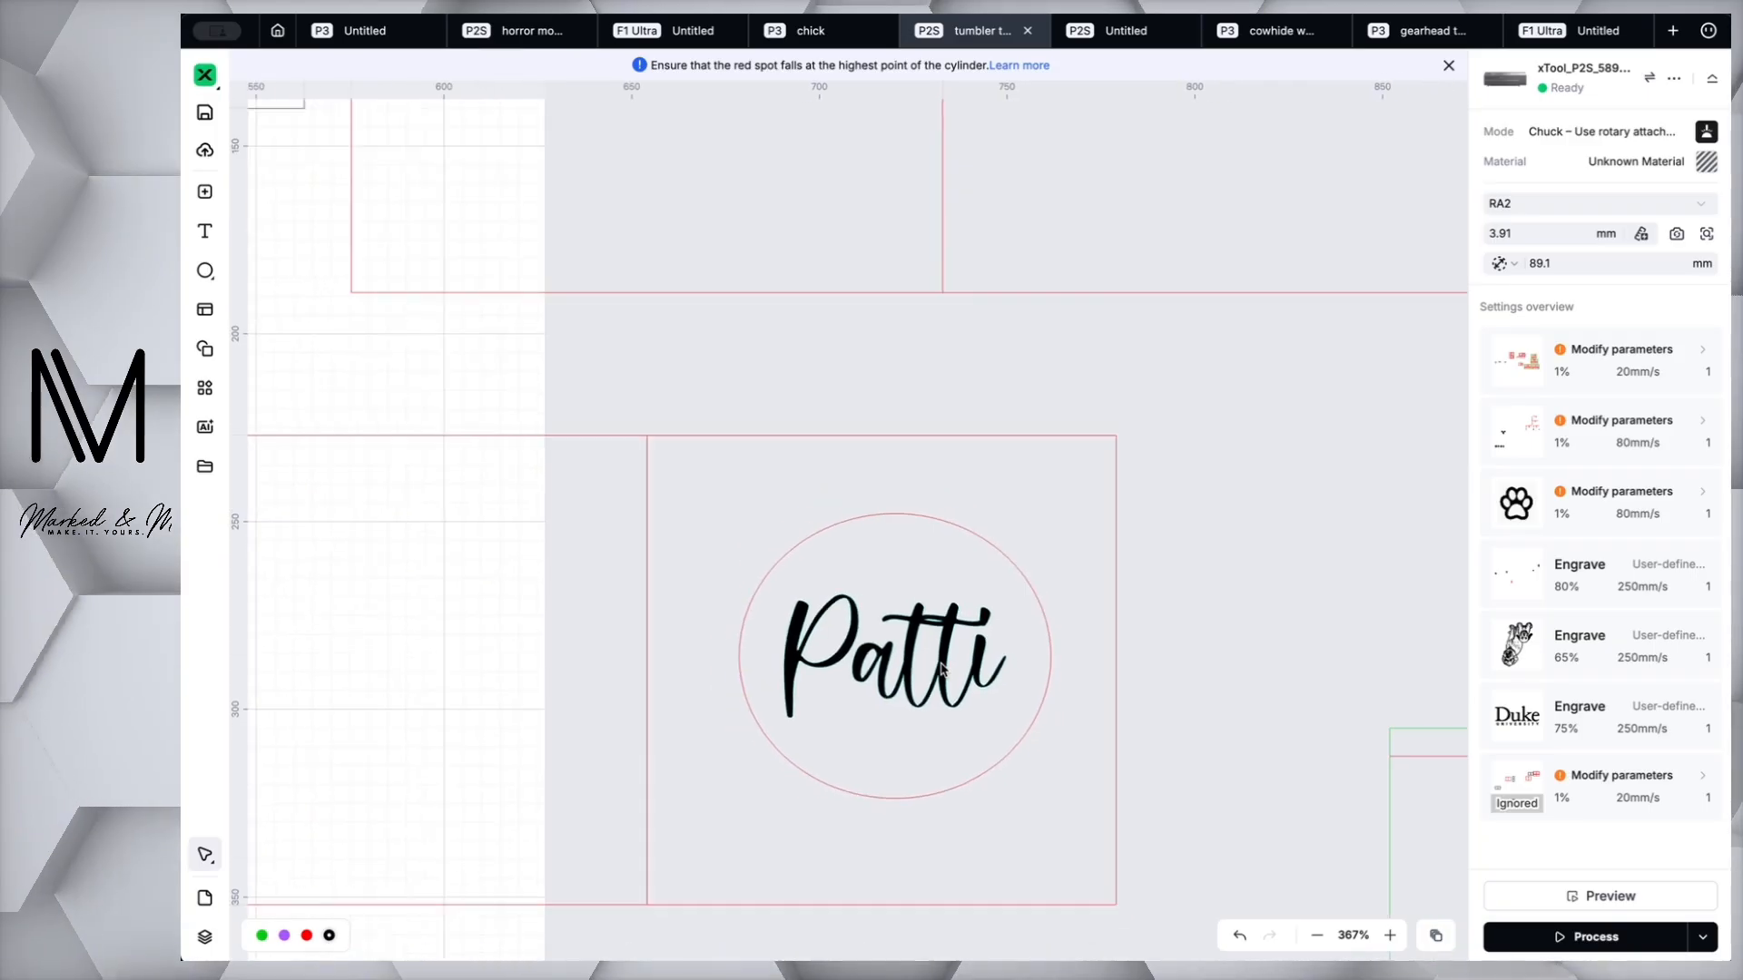
Undo the name text's re-centring and the circle's width change.
left_click(941, 641)
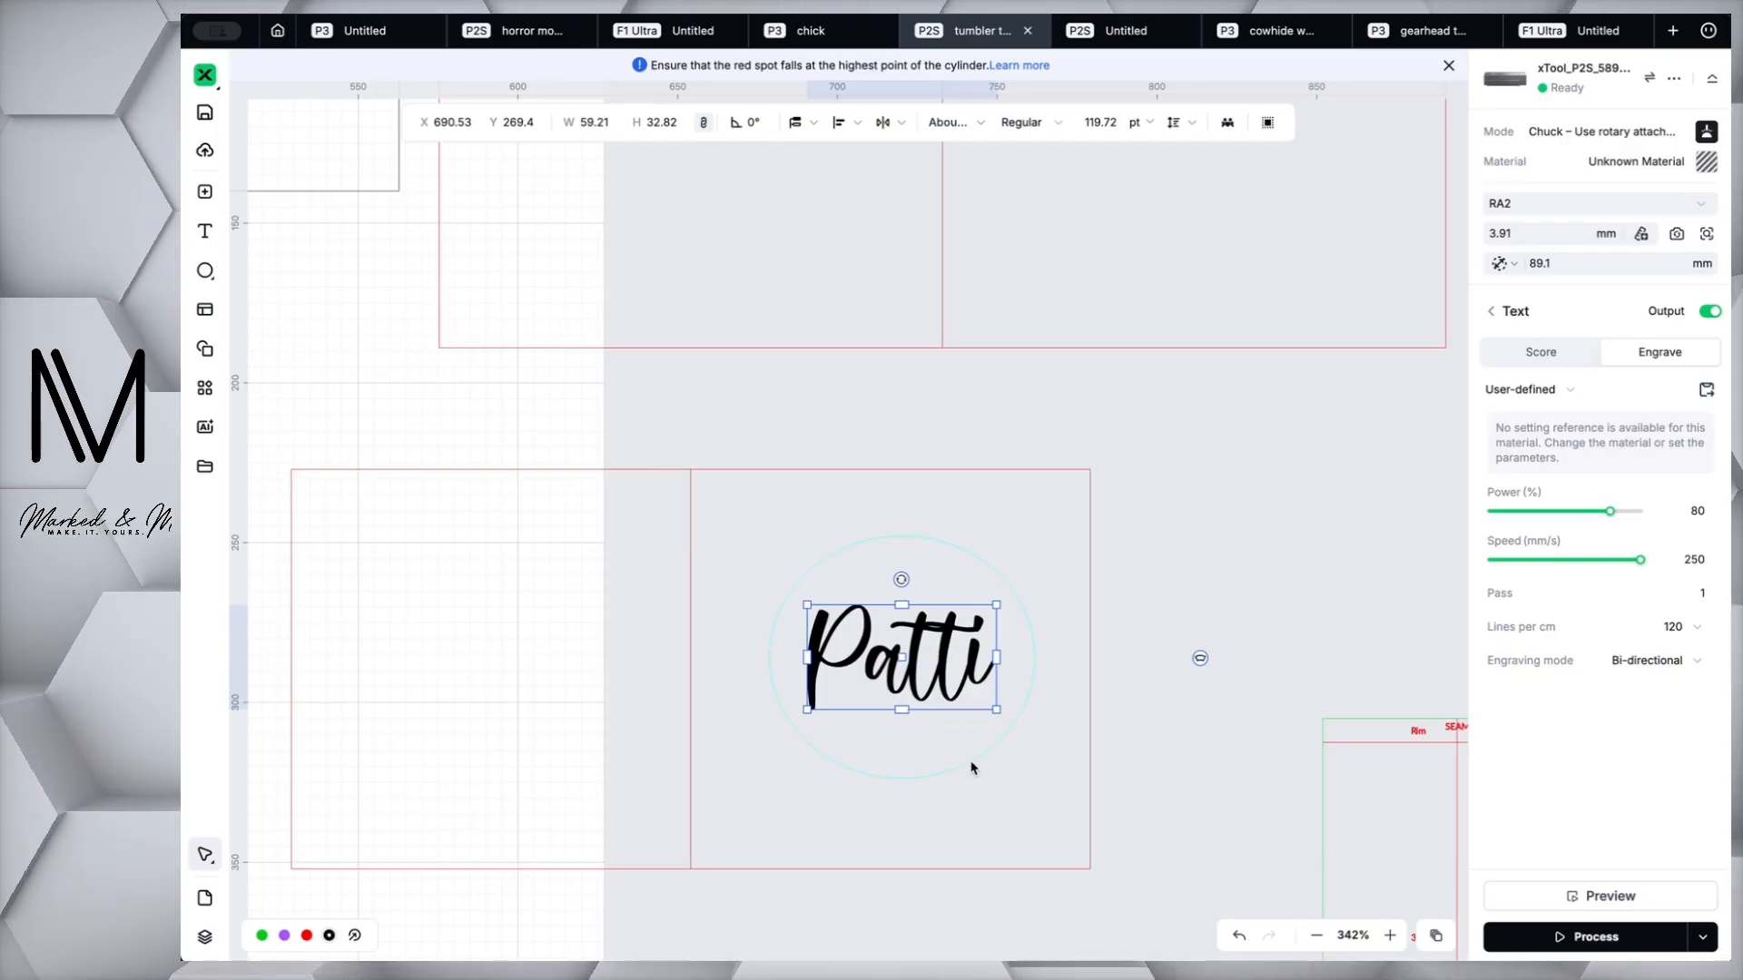
left_click(944, 572)
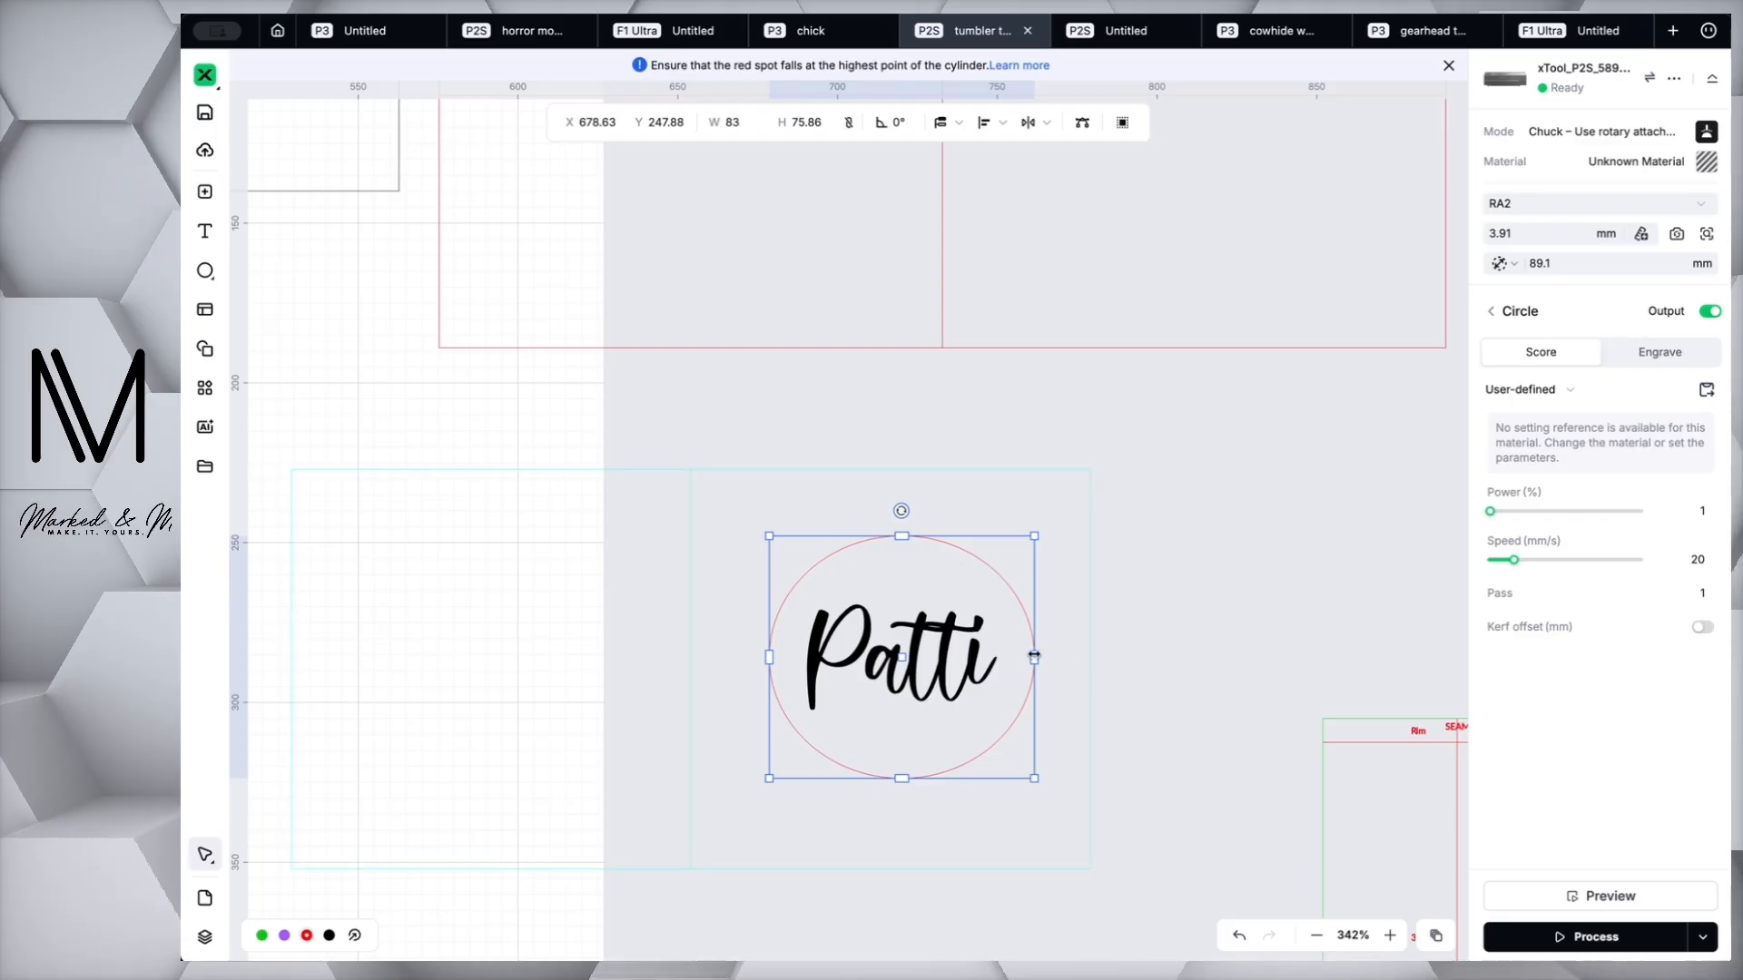
key("super+z")
key("super+z")
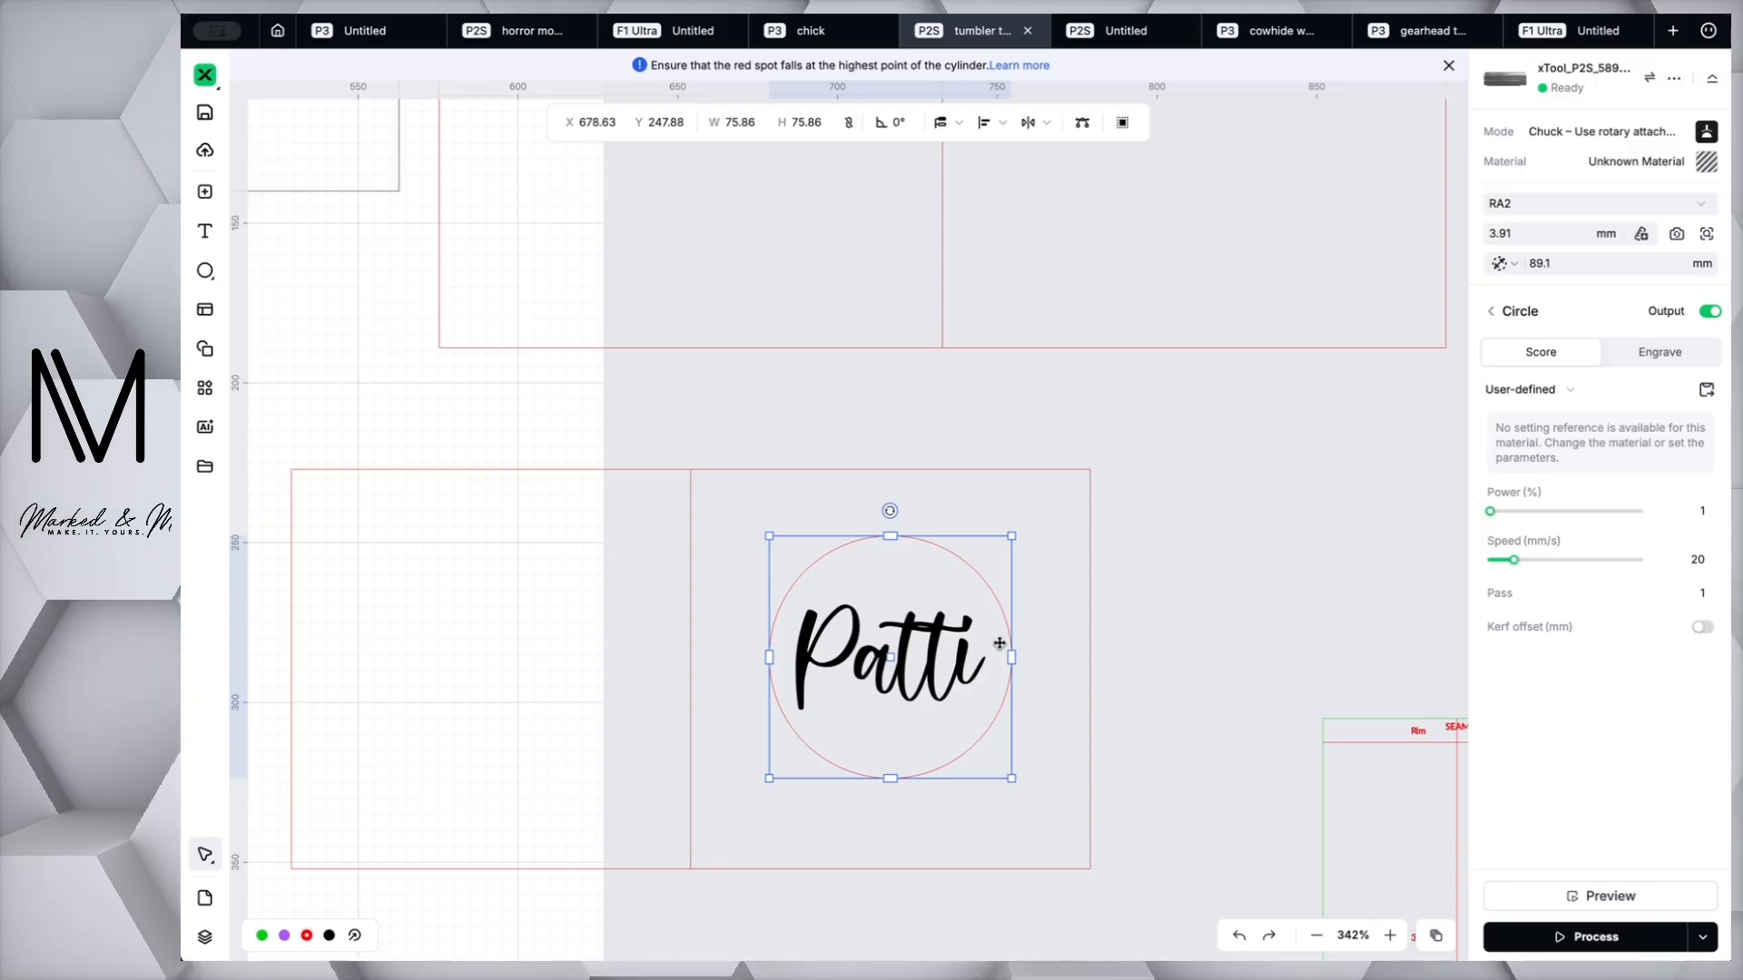
left_click(1148, 653)
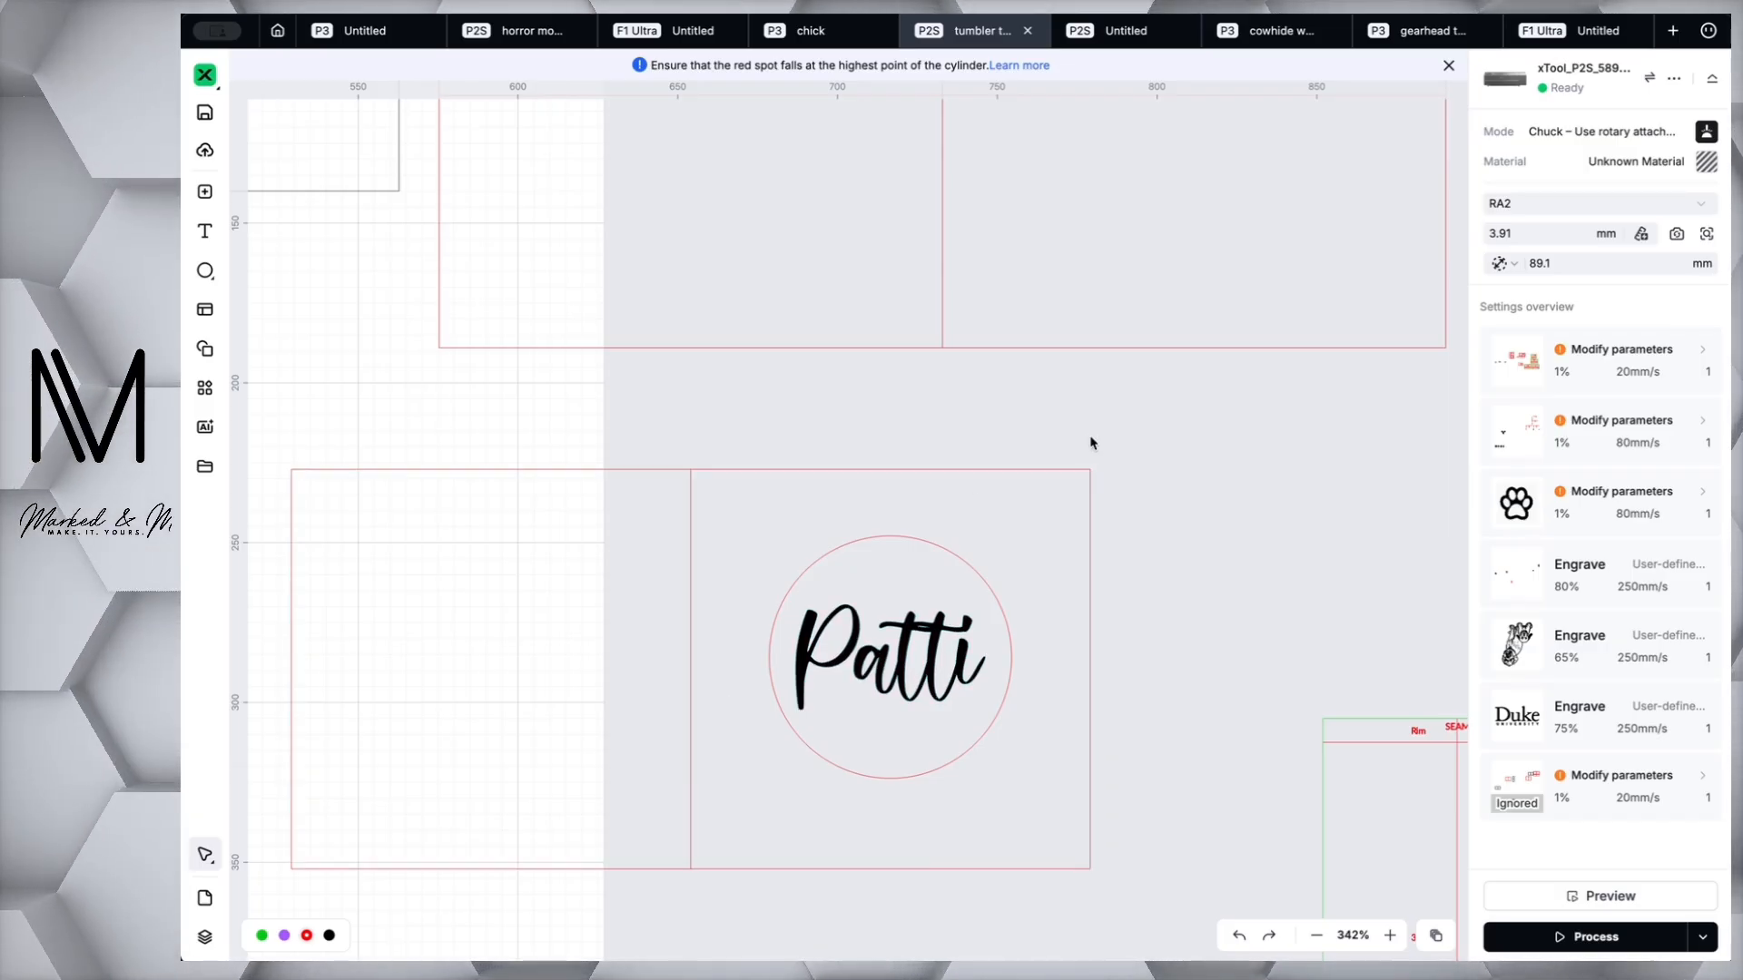
Clear the selection in the tumbler template project and switch to the open P2S project beginning with "horror mo".
scroll(1091, 444, "up", 2)
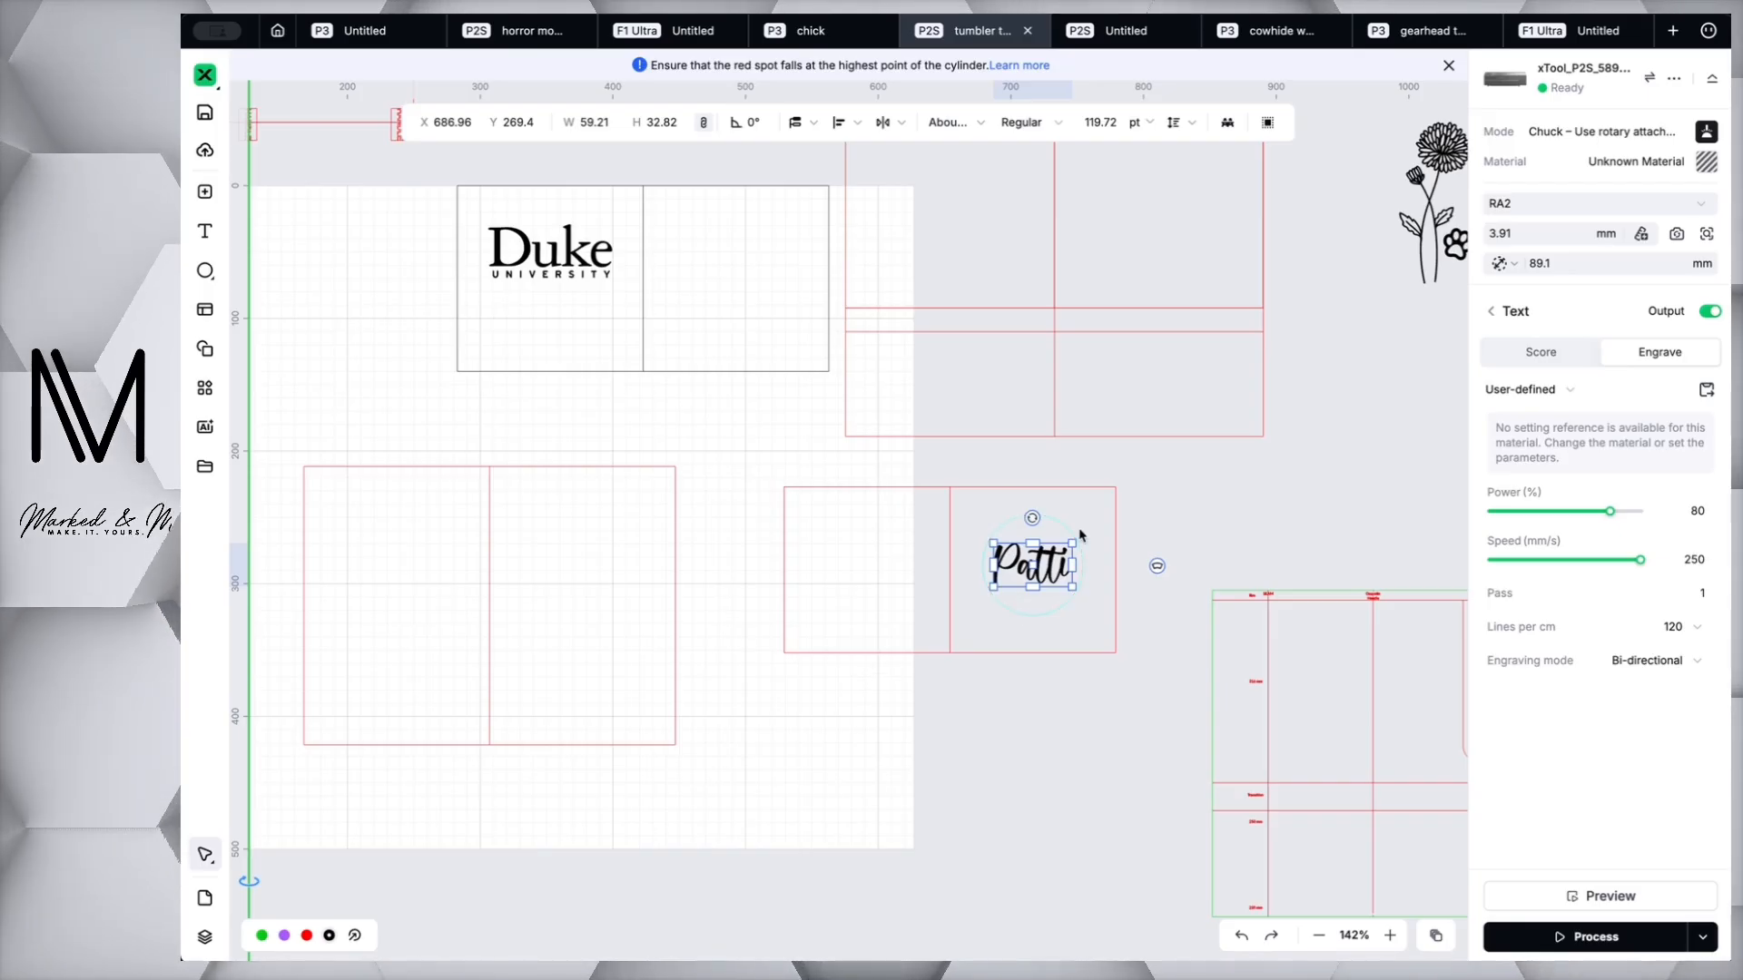
left_click(1046, 680)
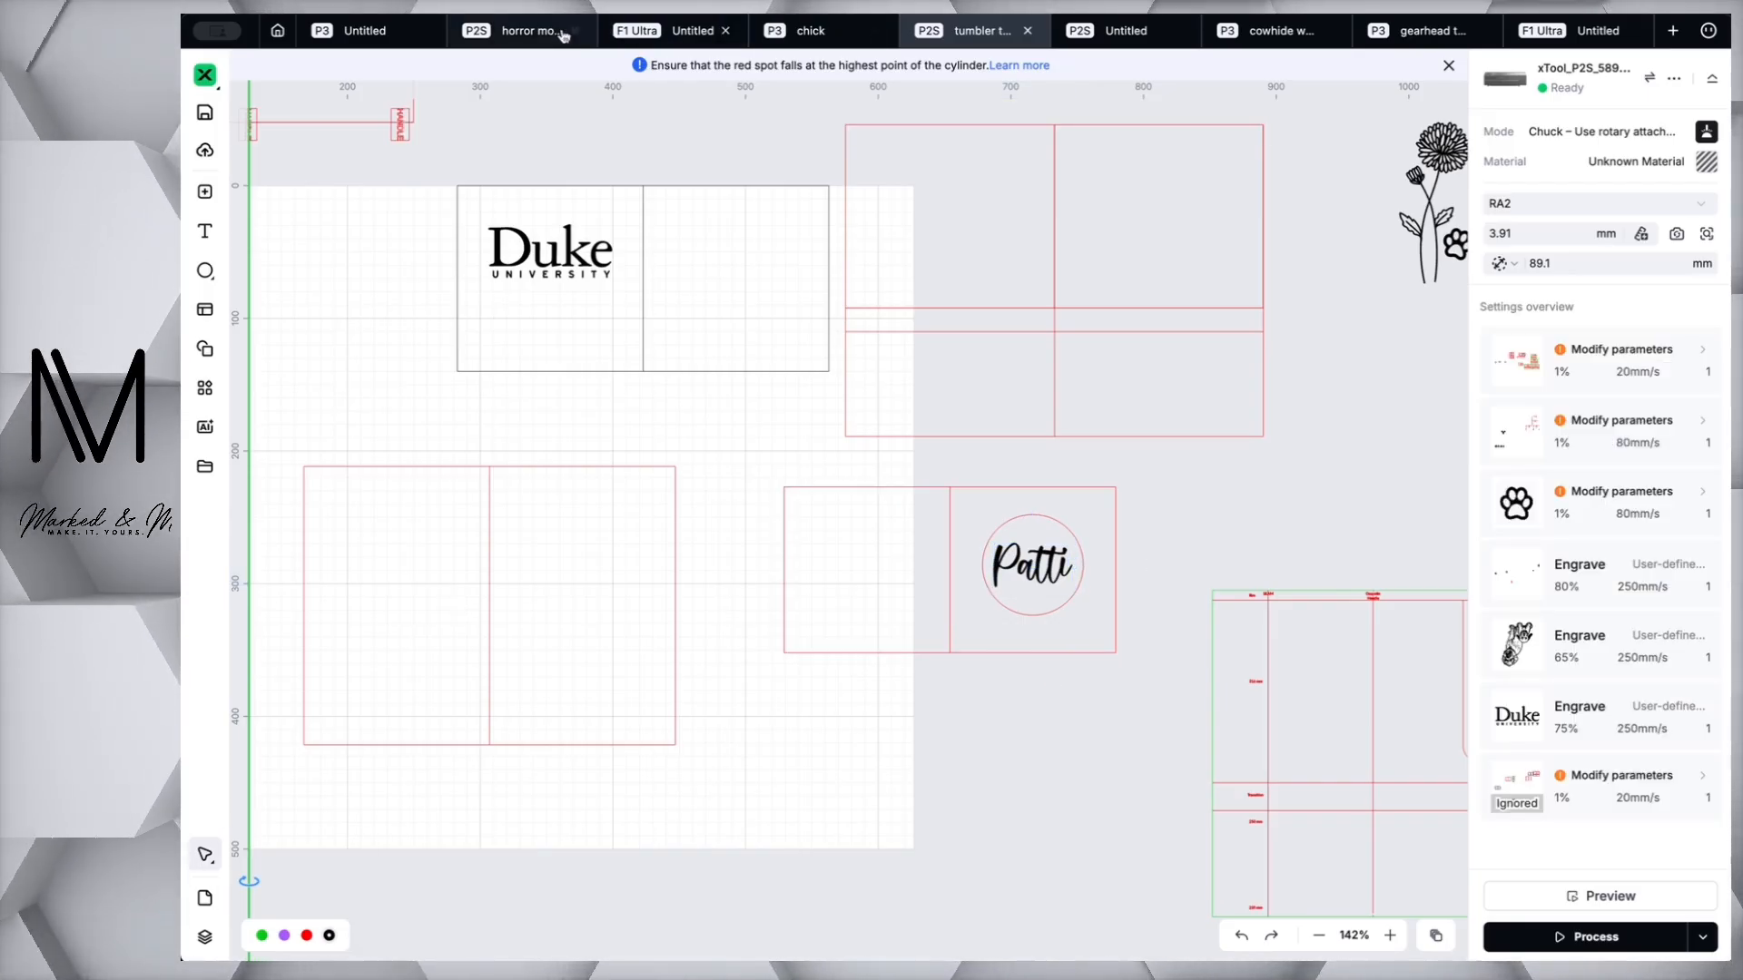
left_click(517, 37)
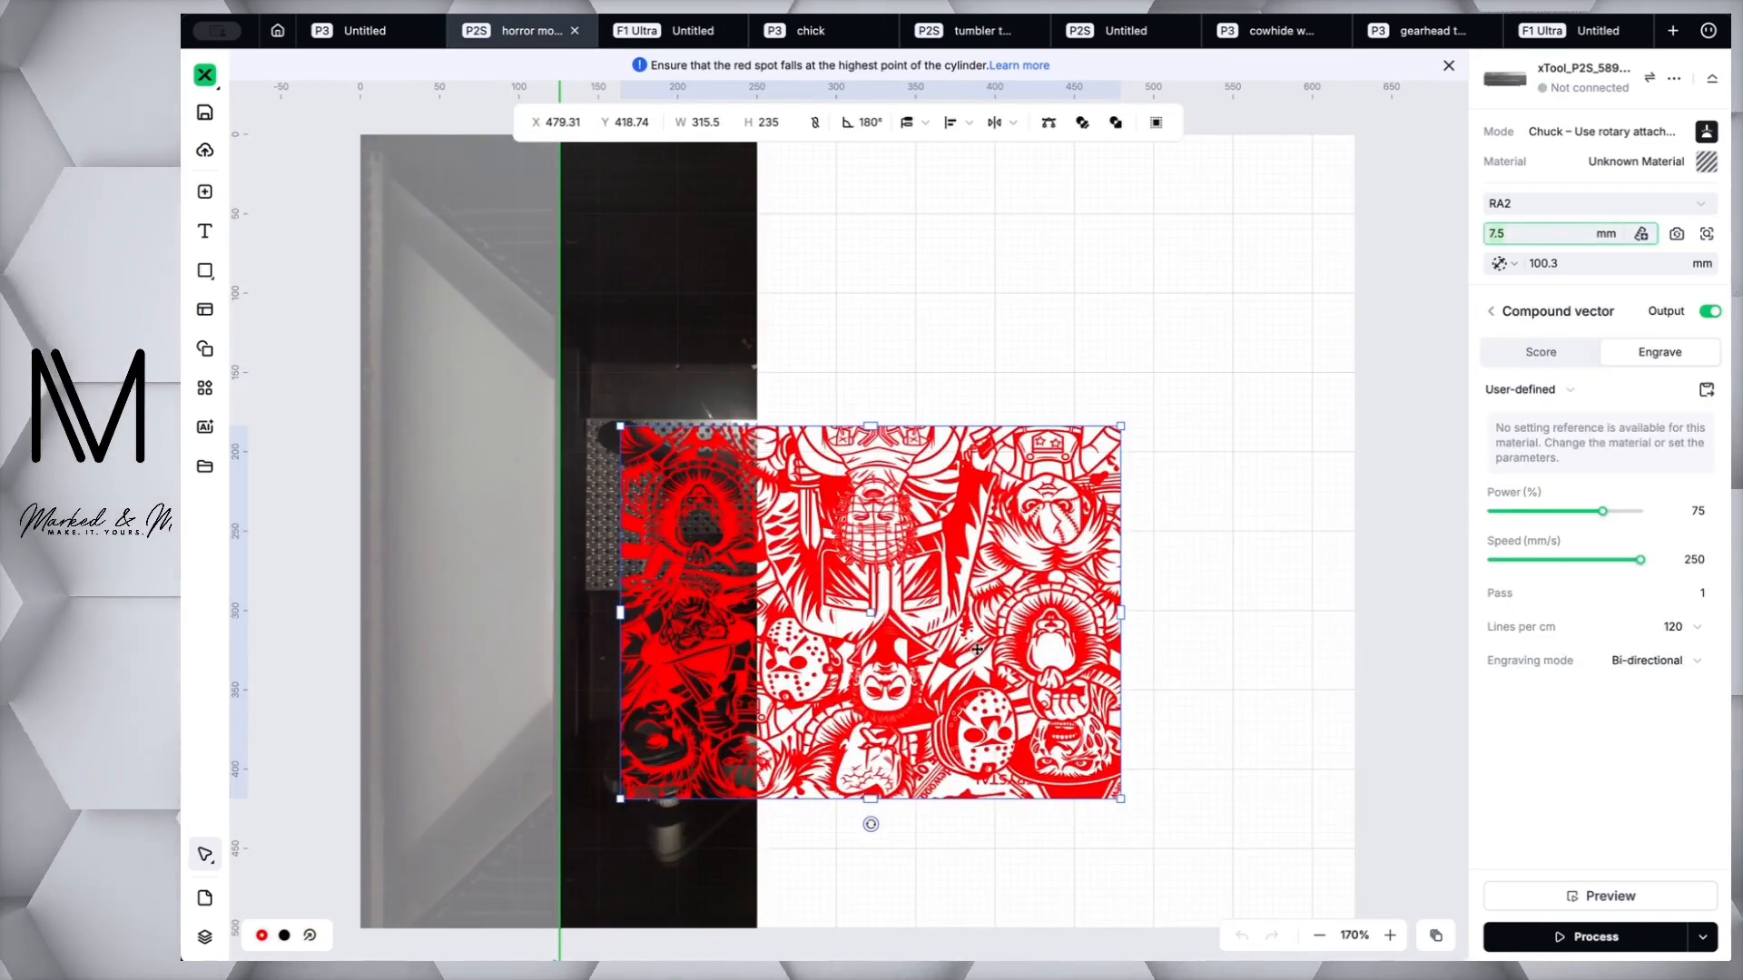
Move the selected upside-down horror artwork off the camera image to just below the upright horror artwork and clear the selection.
scroll(902, 576, "down", 5)
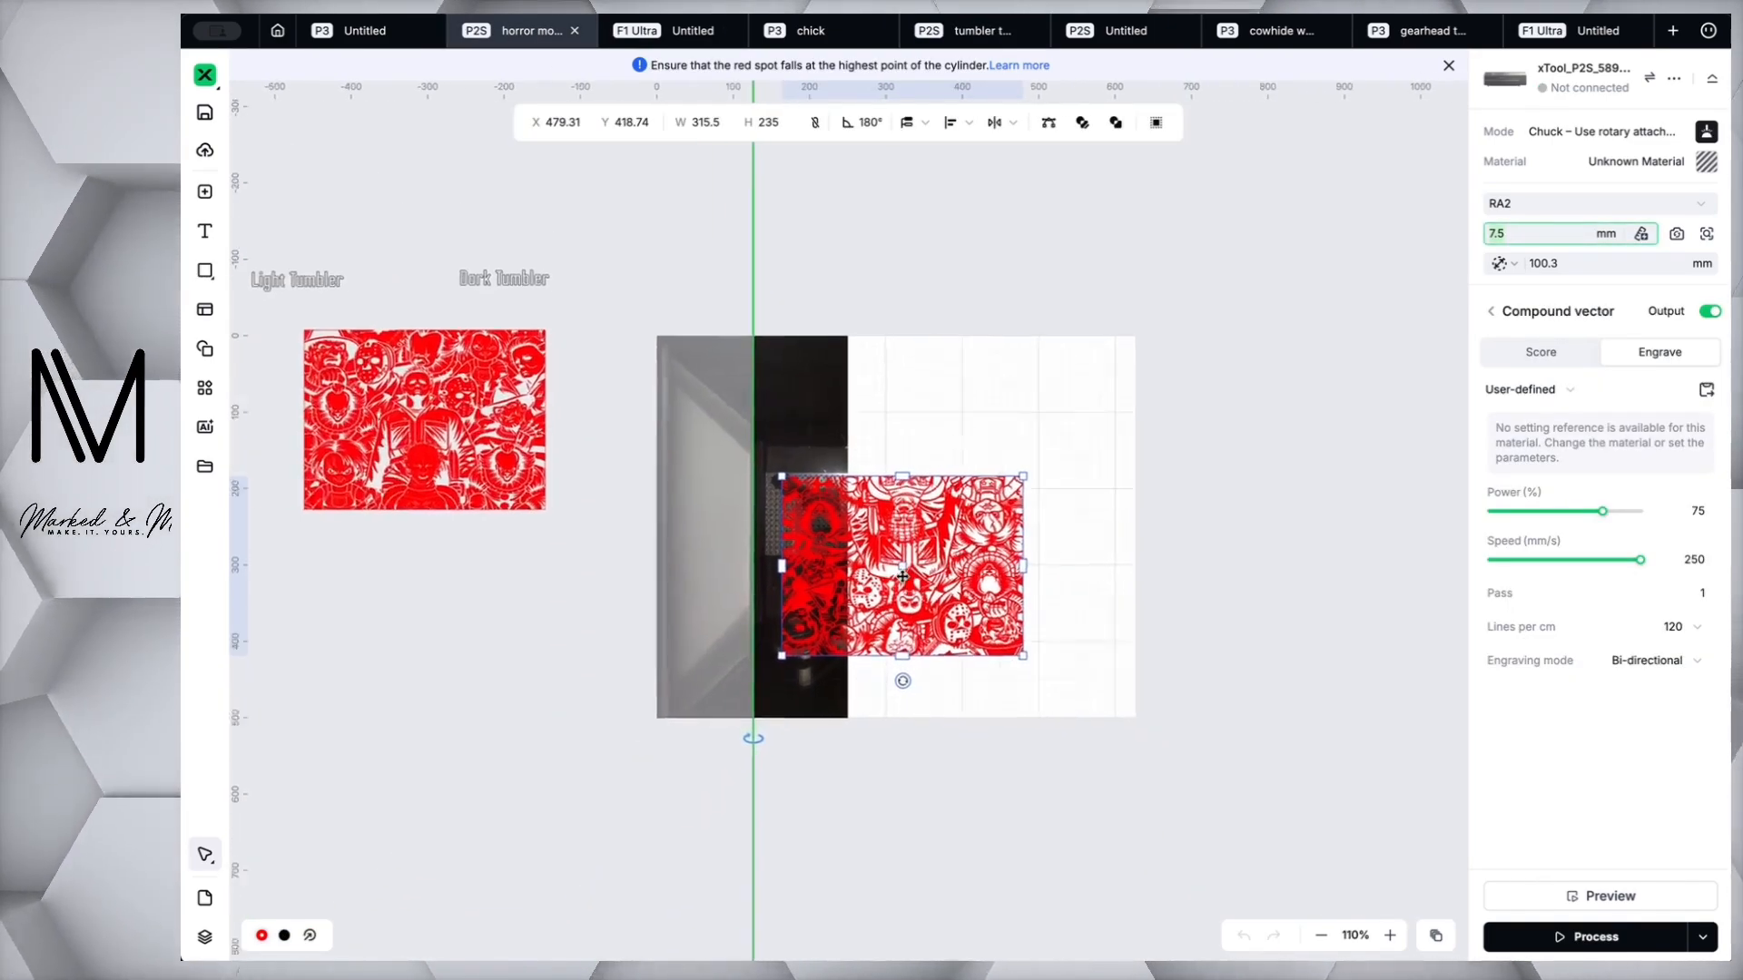
scroll(902, 576, "up", 2)
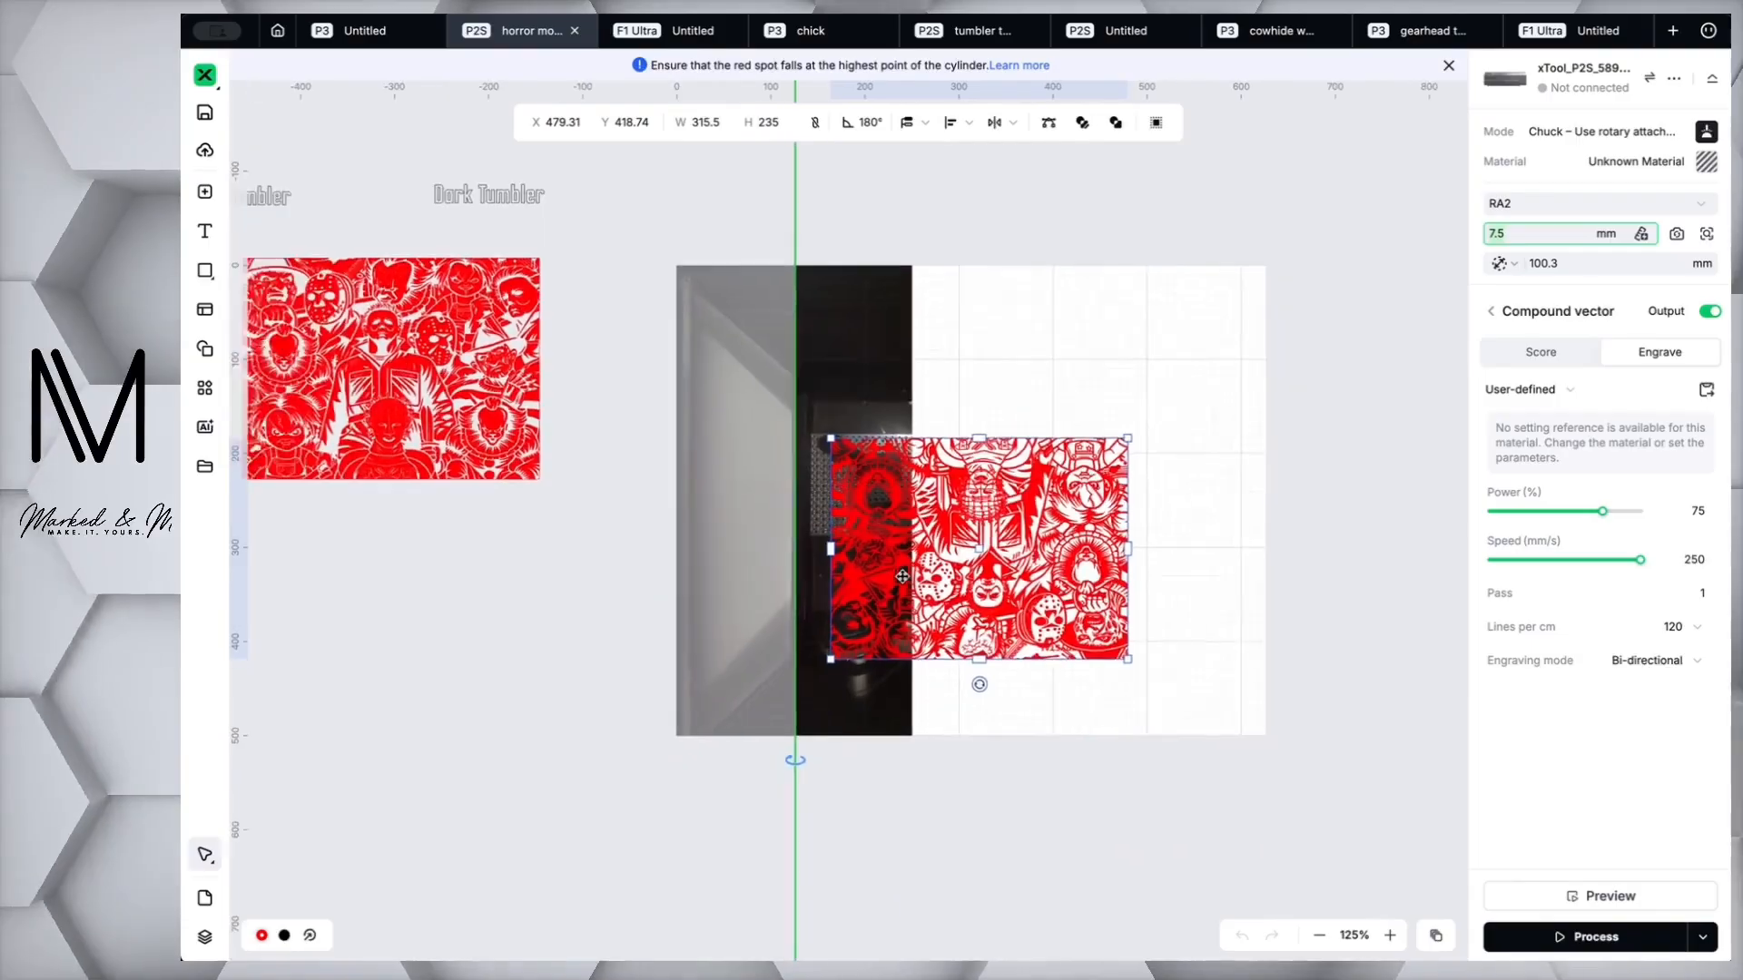
scroll(902, 576, "up", 1)
scroll(903, 576, "up", 1)
scroll(902, 577, "left", 1)
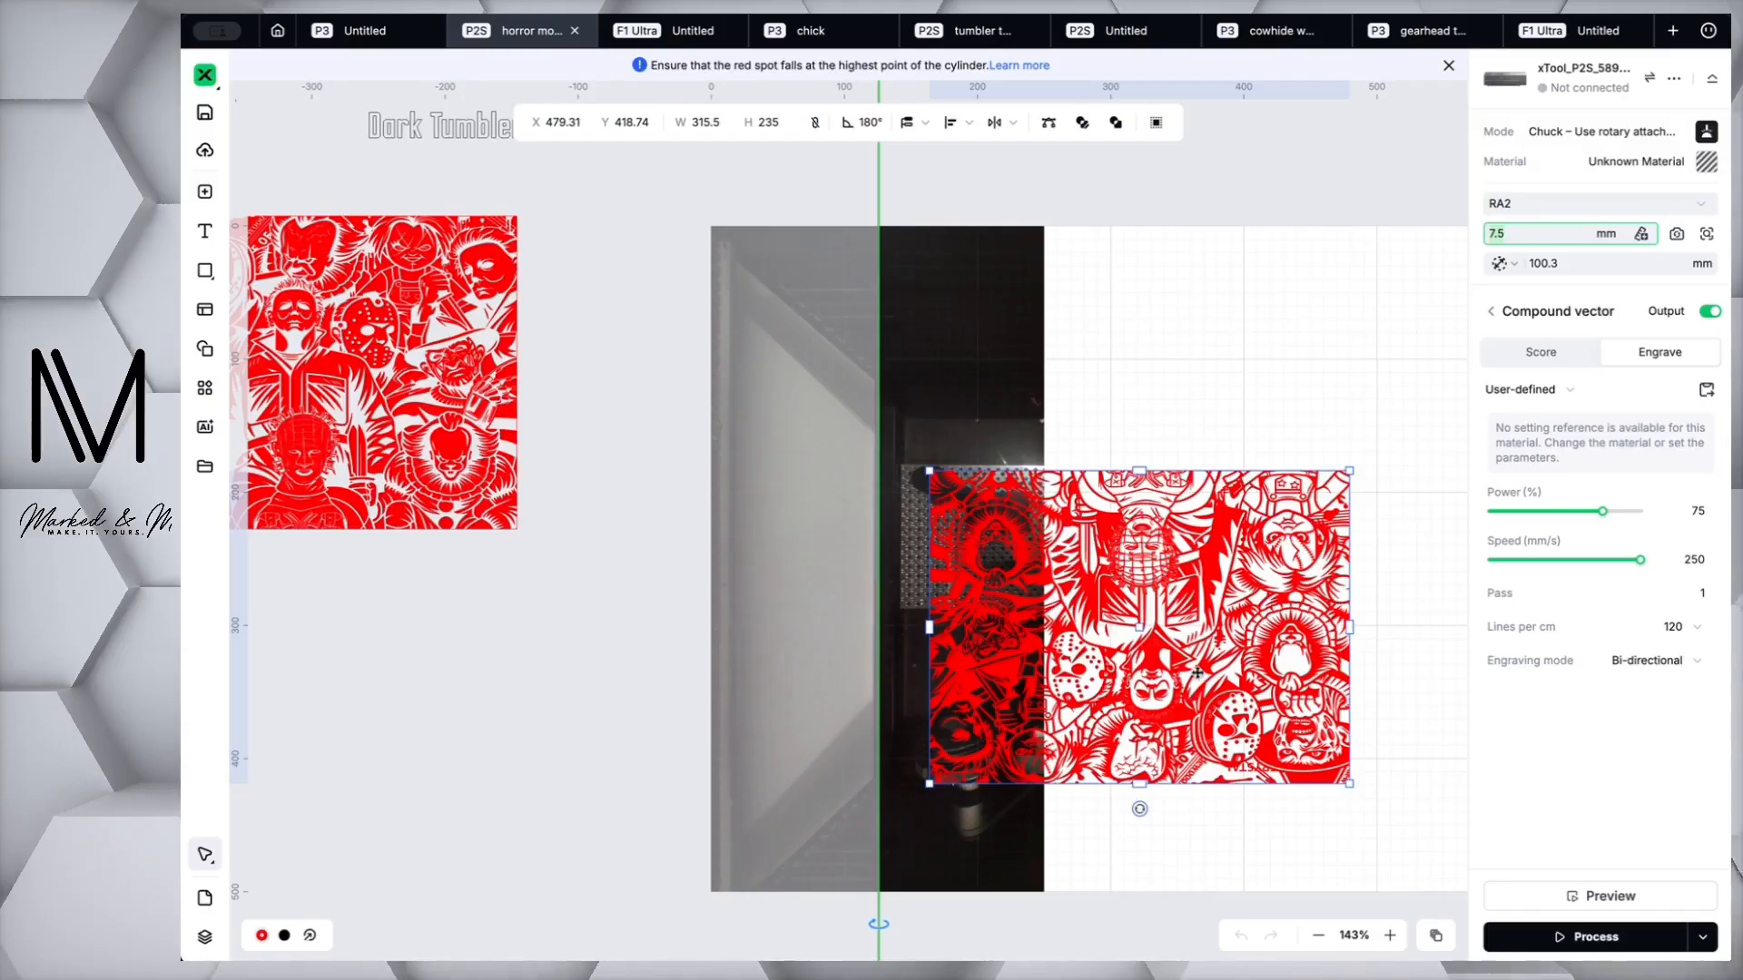
left_click_drag(1194, 713, 588, 775)
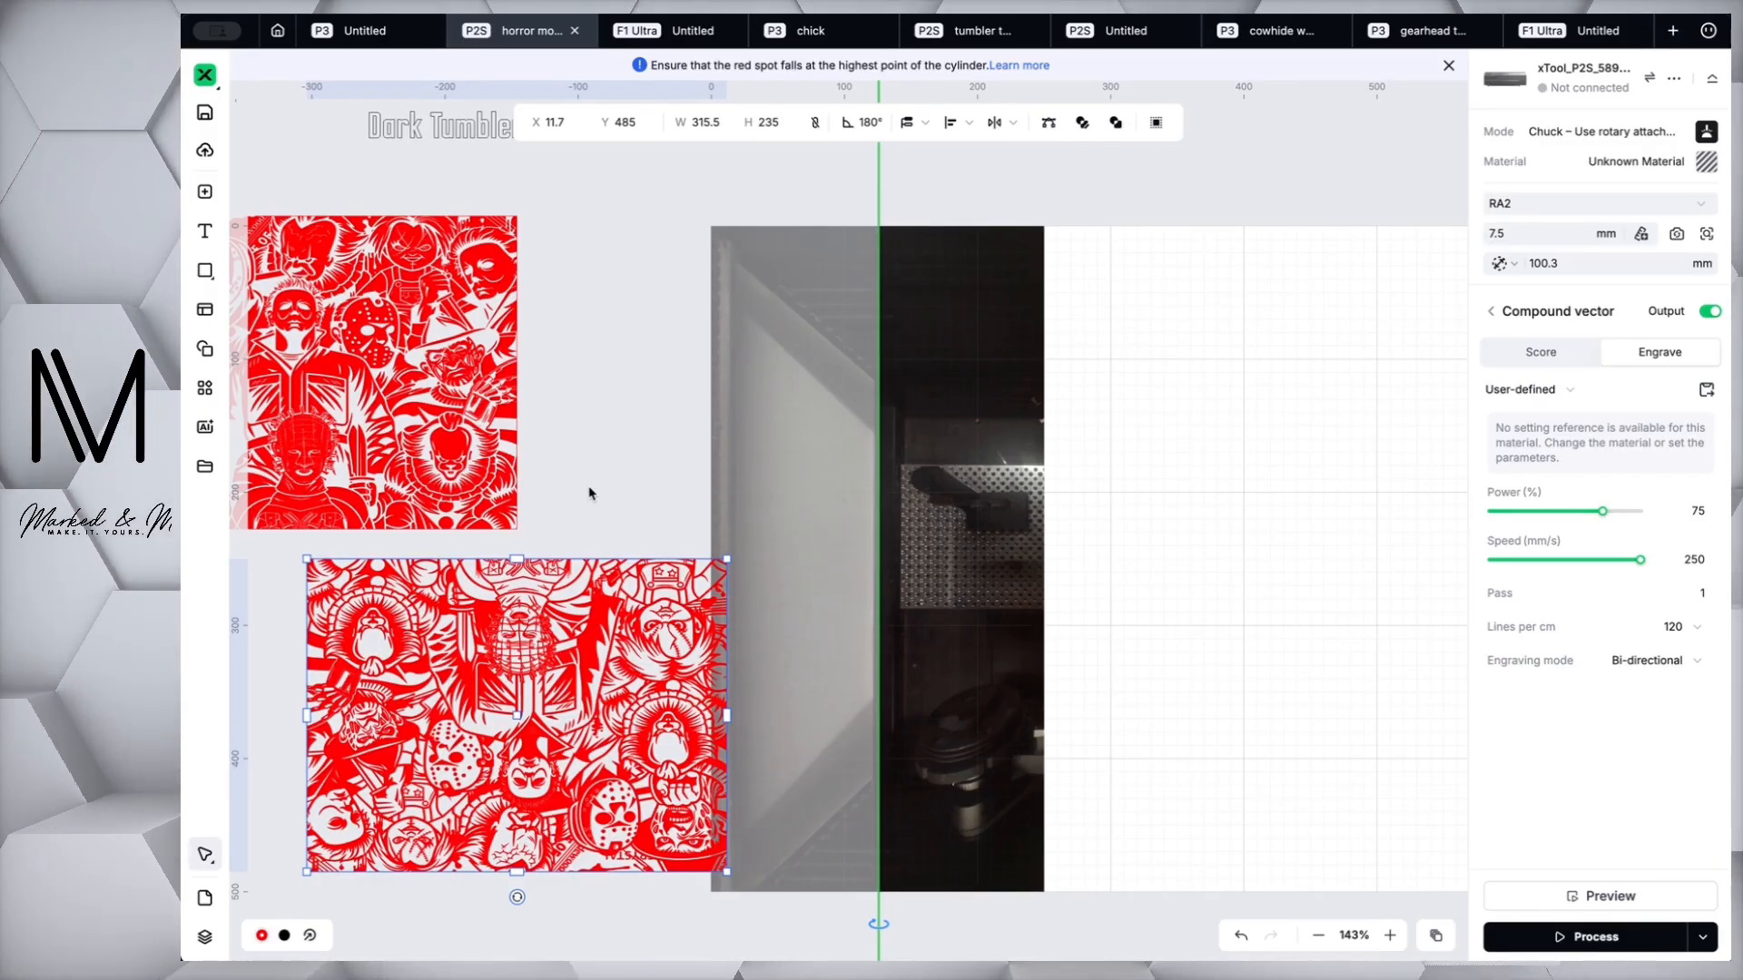
left_click(591, 514)
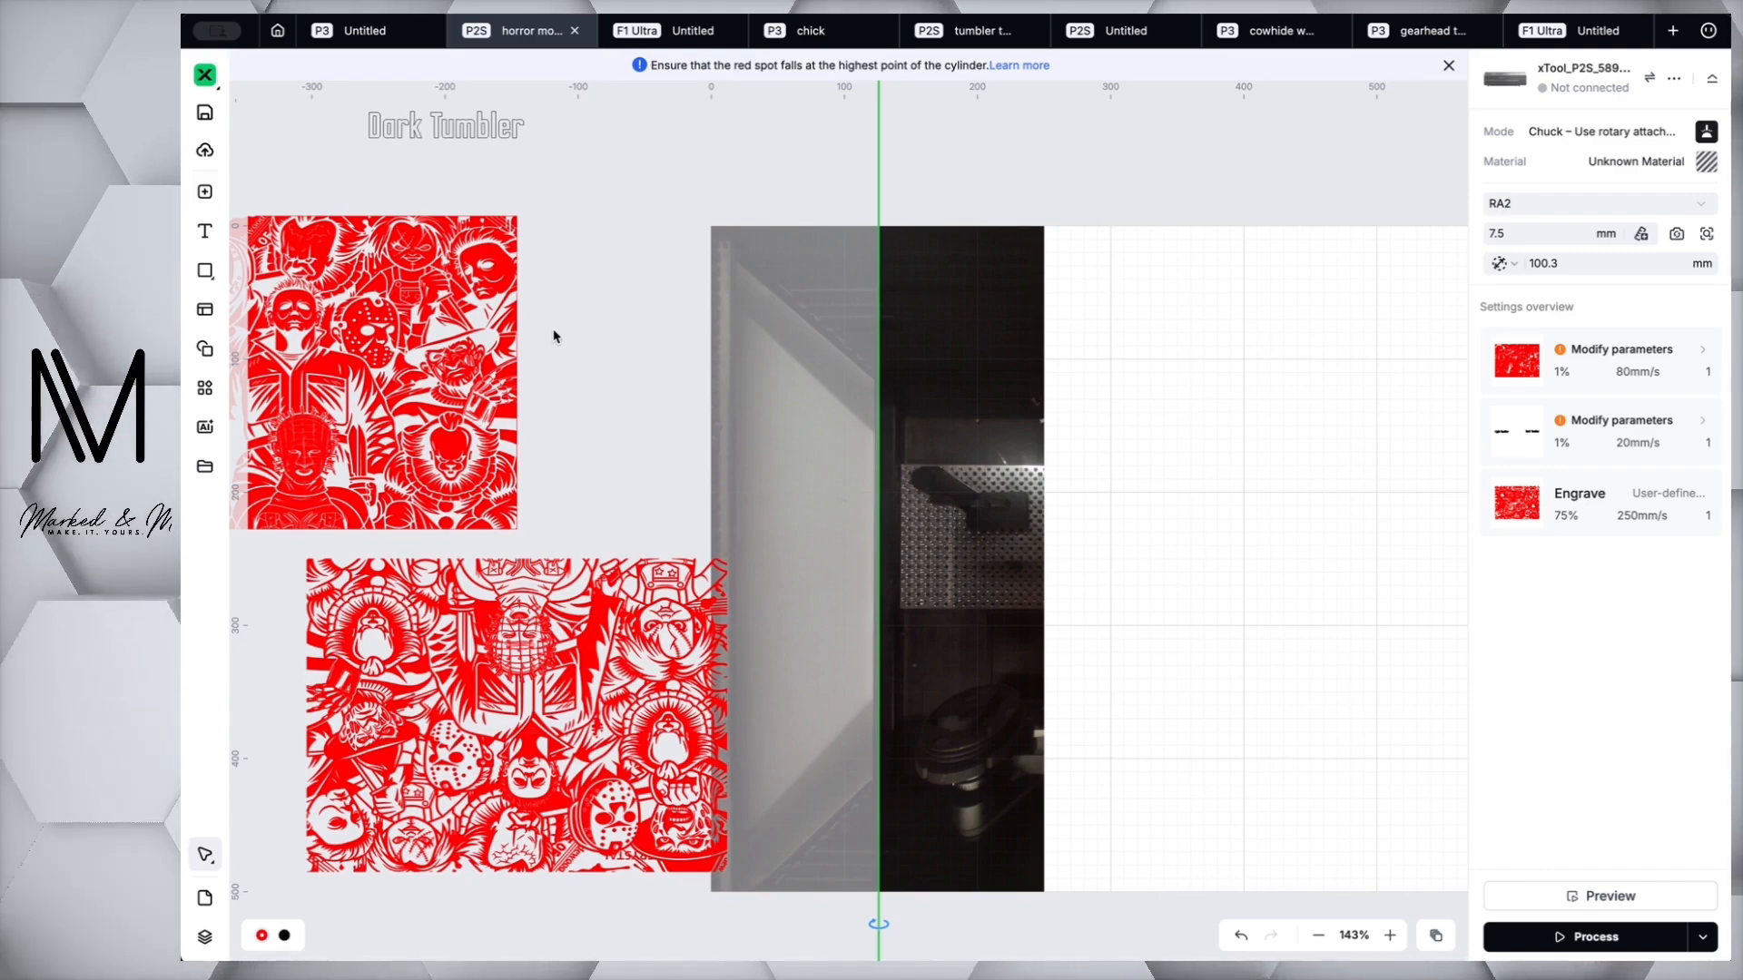
Recolour the upright horror artwork beneath the tumbler labels from red to black and deselect it.
scroll(536, 363, "left", 5)
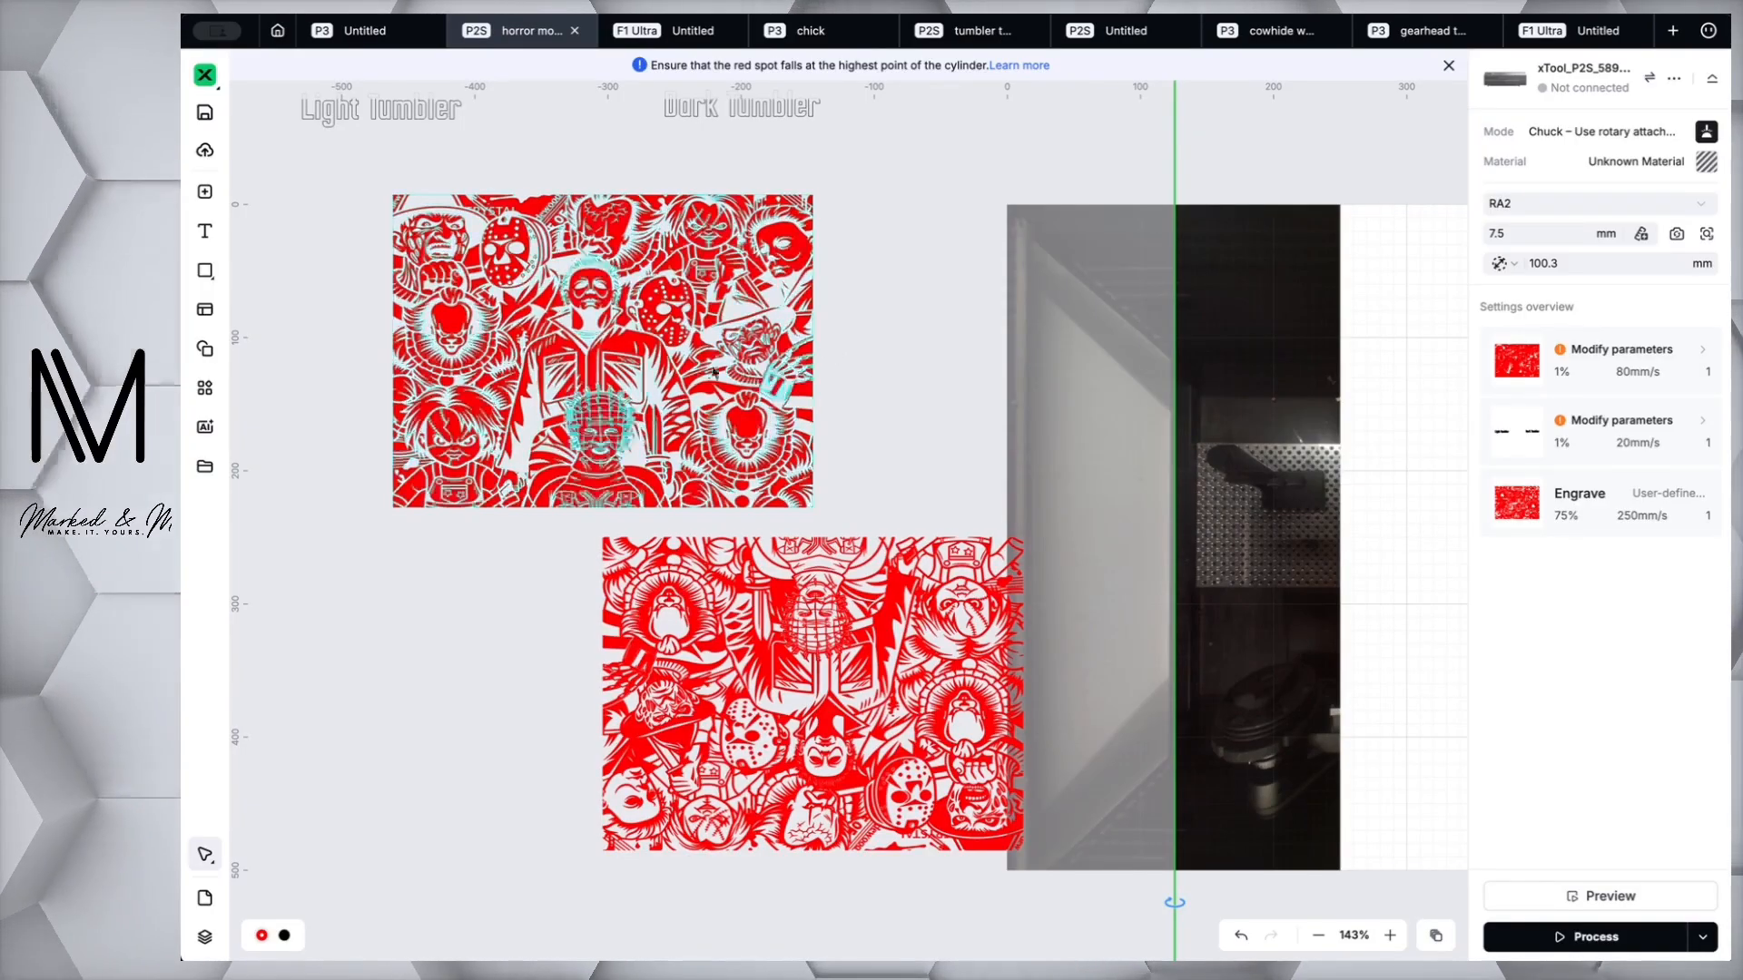
left_click(627, 427)
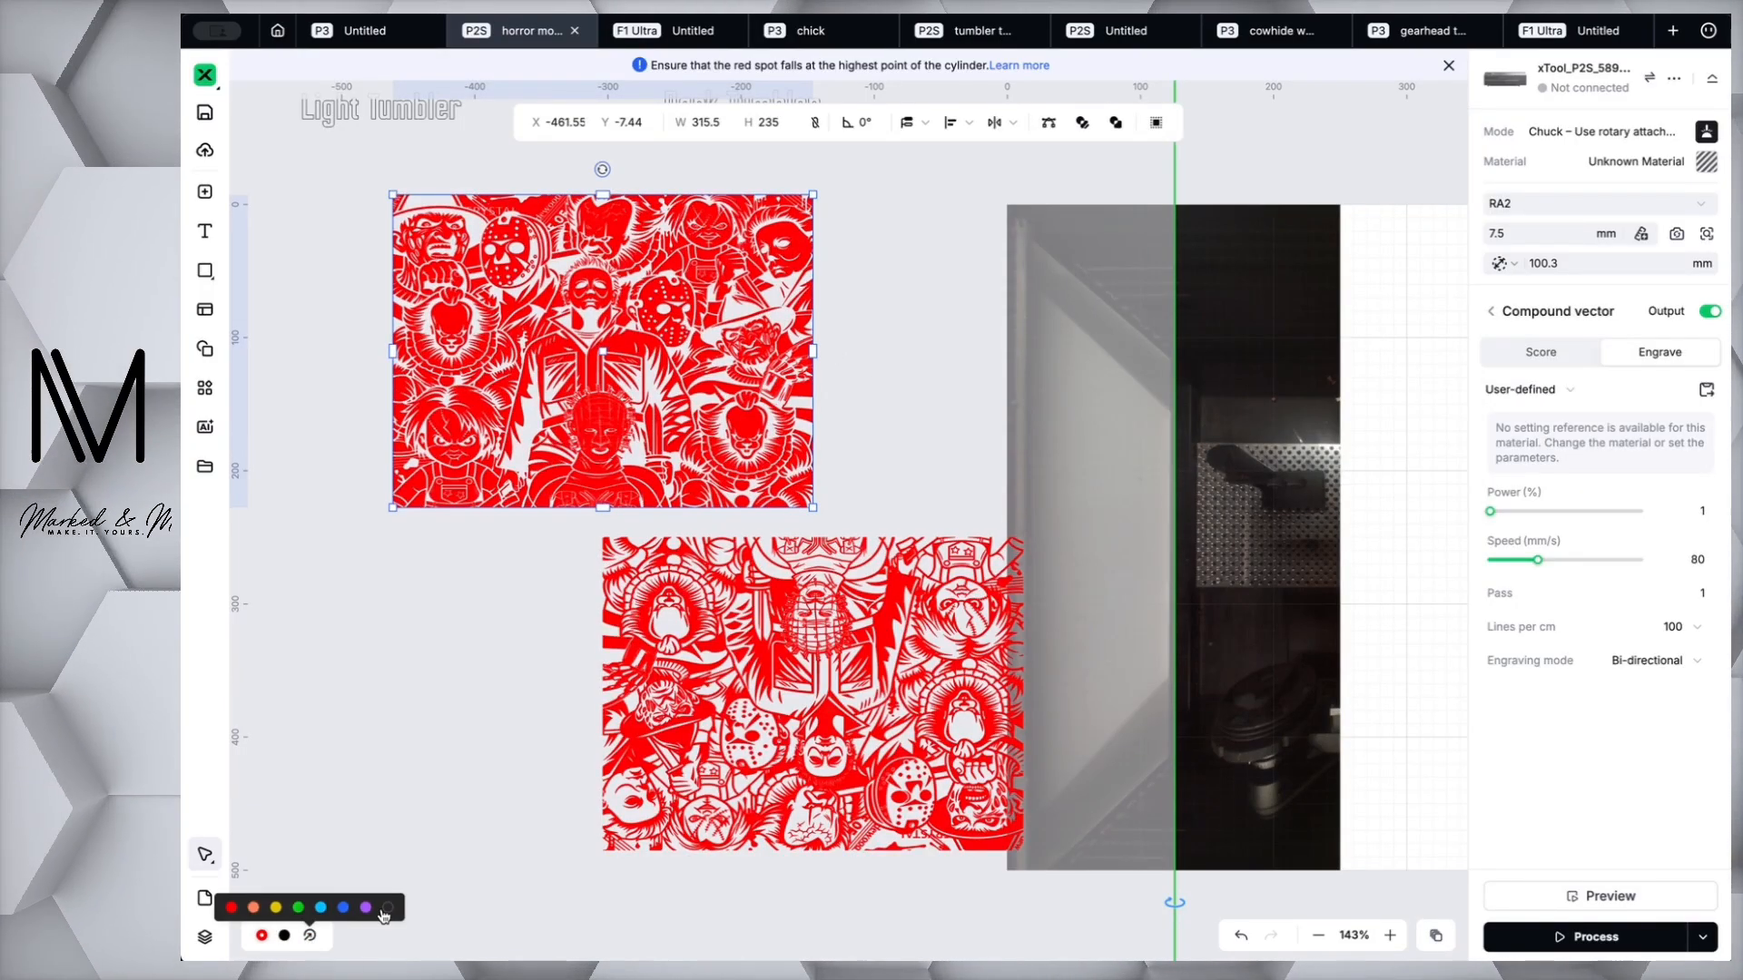
left_click(284, 935)
left_click(493, 669)
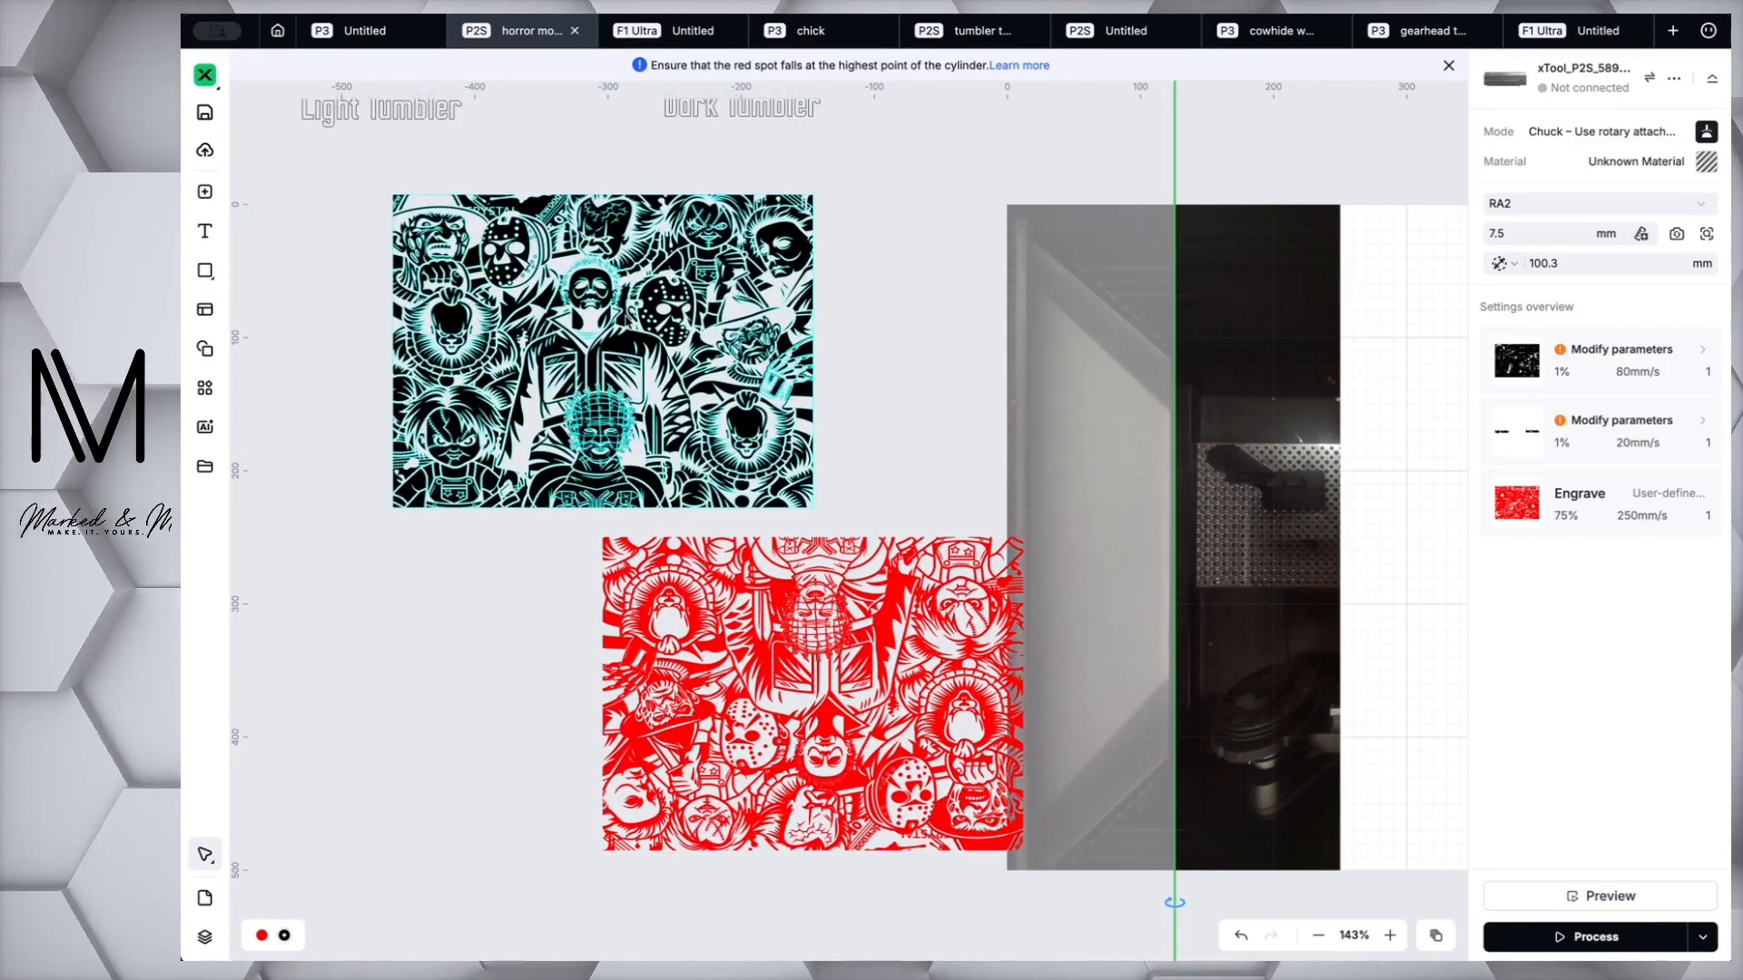
Recolour the upside-down horror artwork black to match the upright version.
scroll(628, 315, "up", 5)
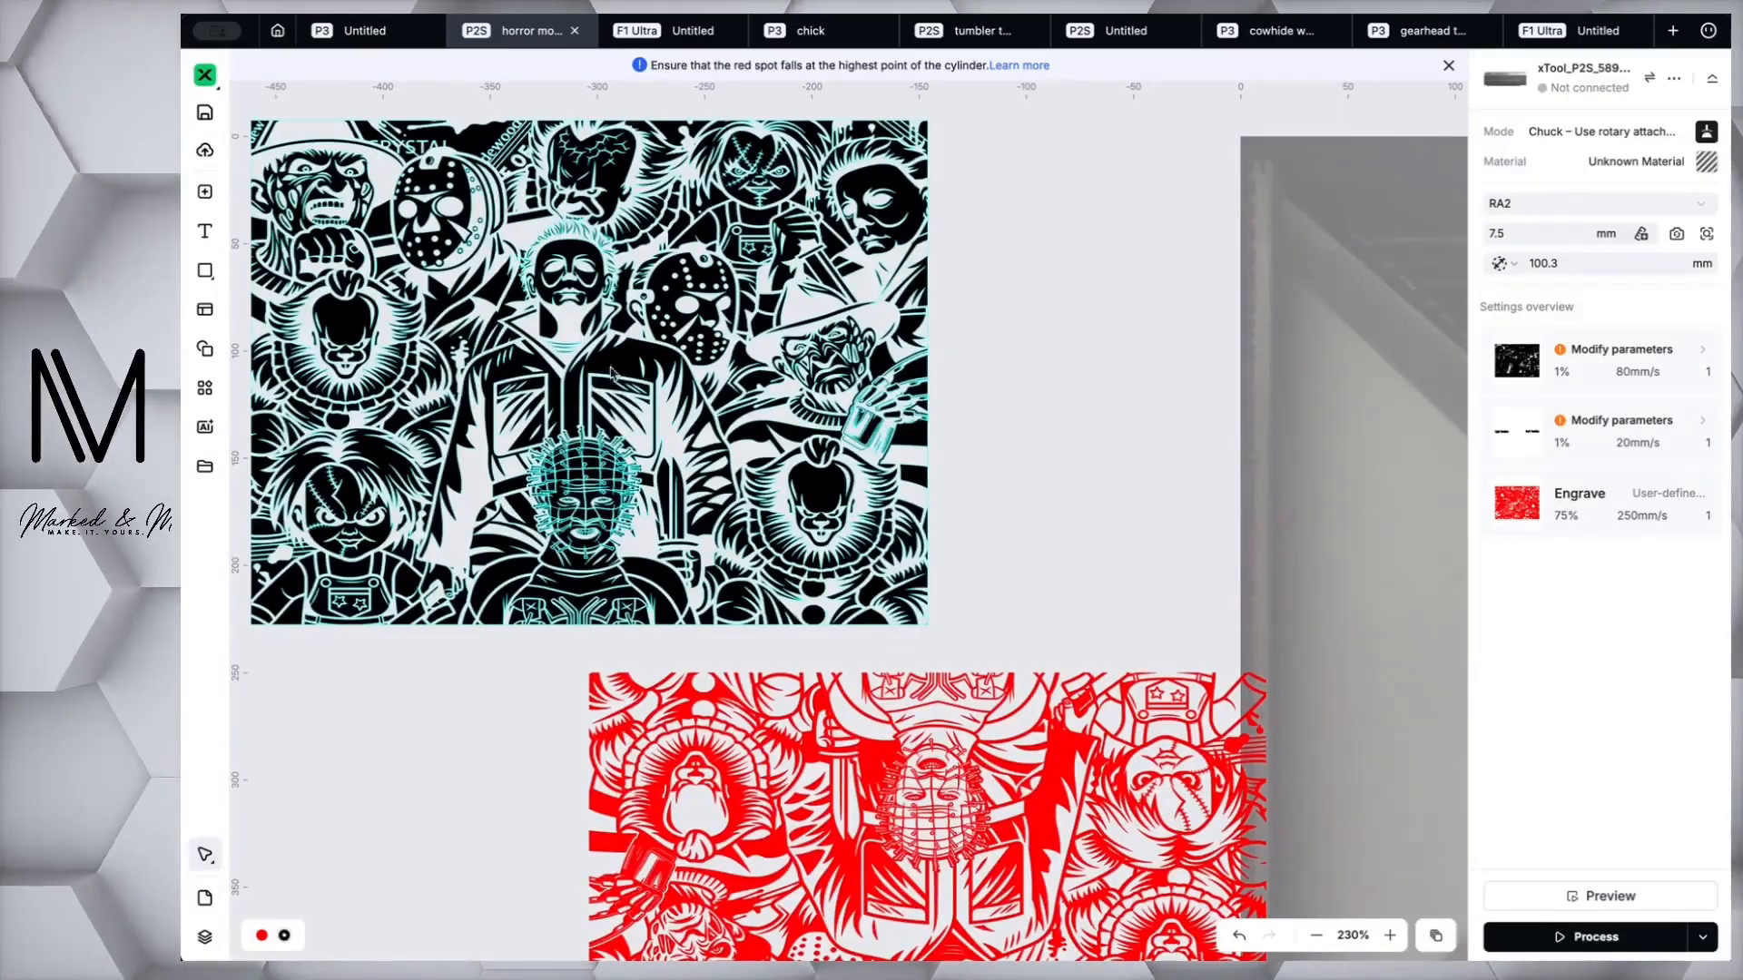
scroll(823, 707, "down", 3)
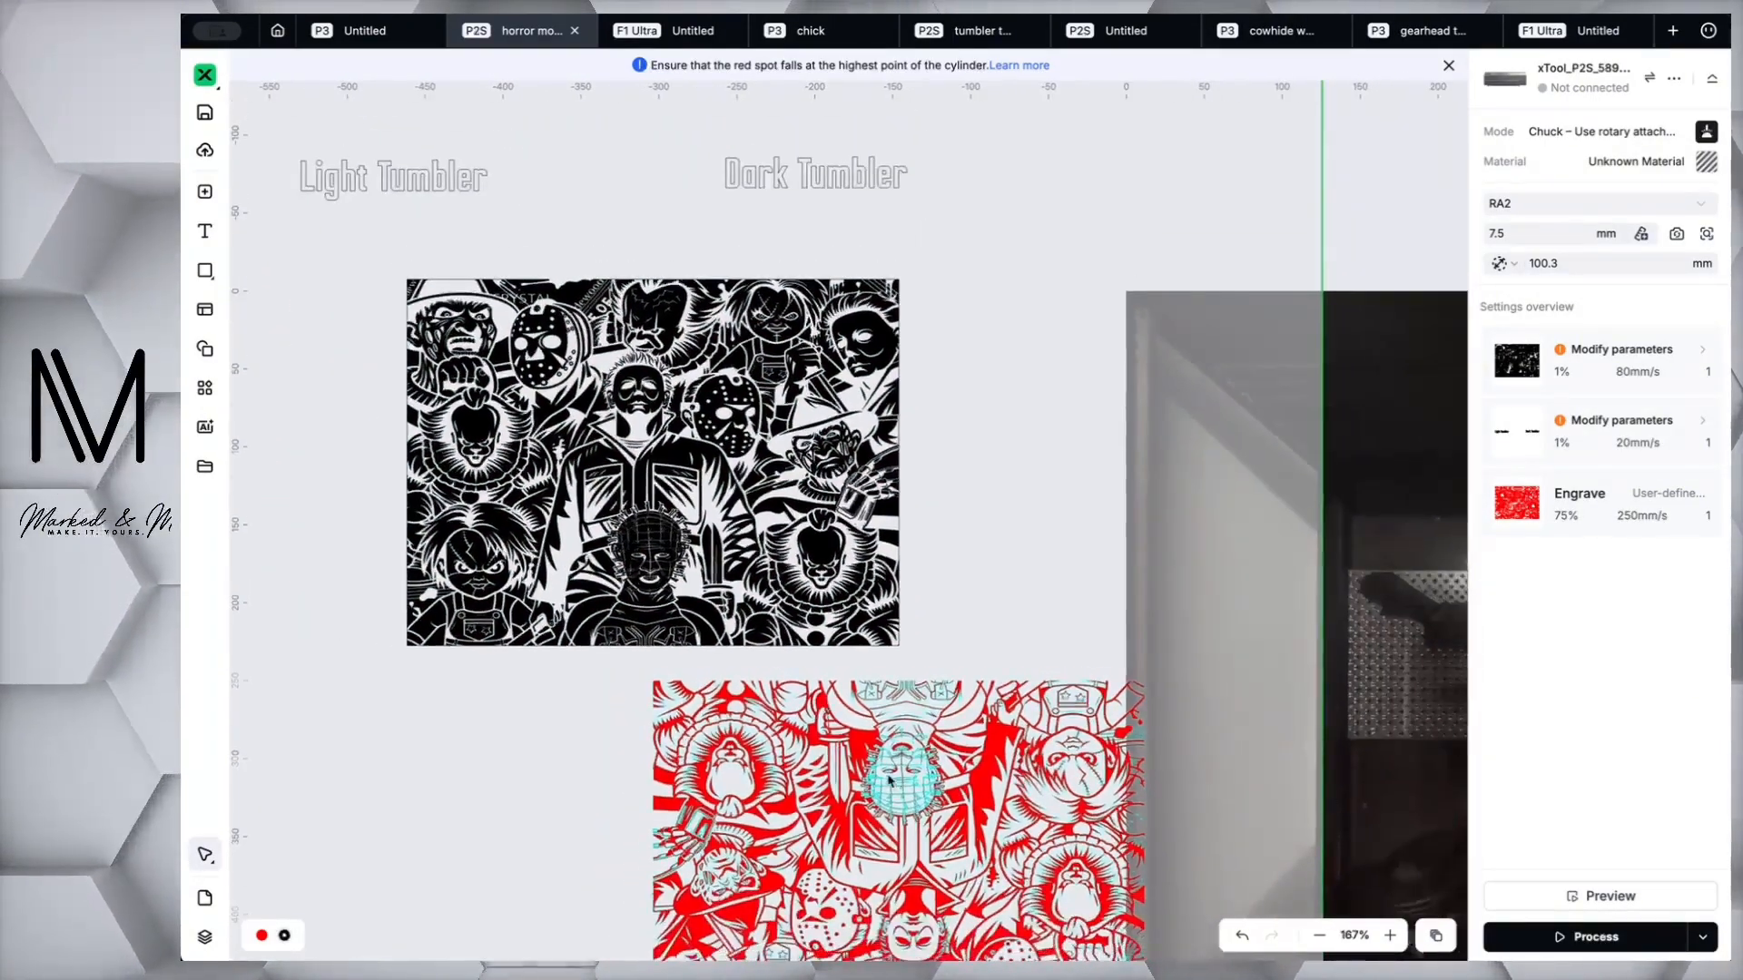
scroll(823, 709, "down", 2)
left_click(846, 749)
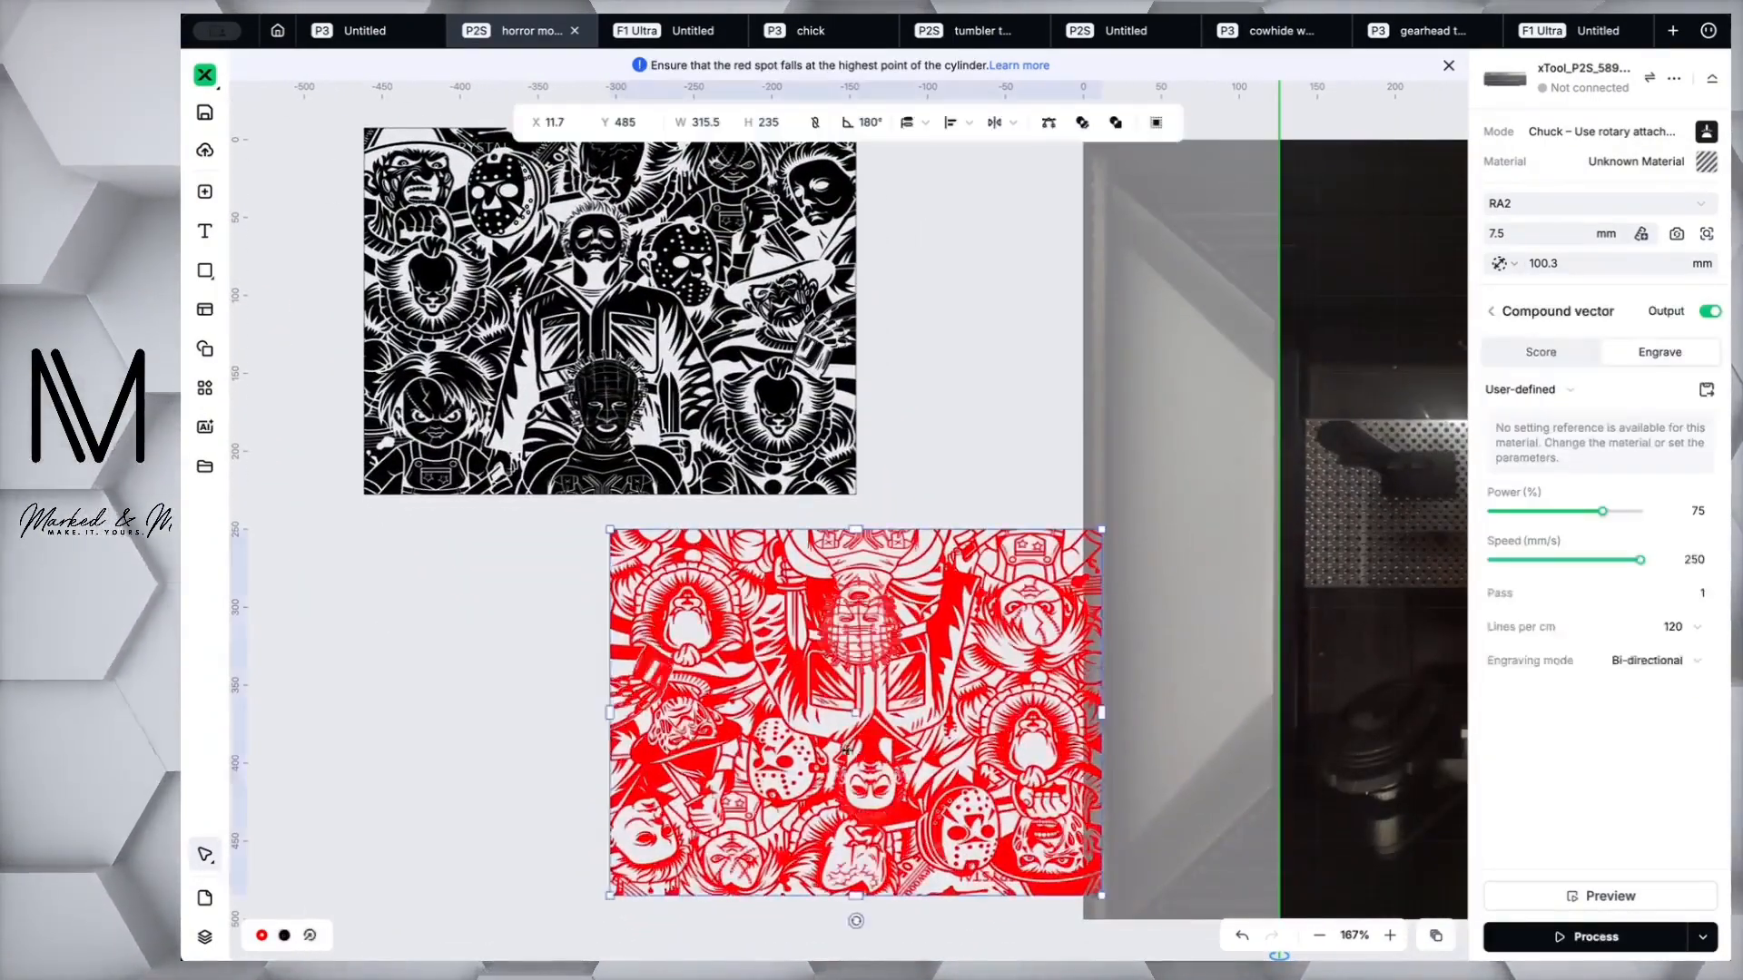
left_click(311, 936)
left_click(385, 908)
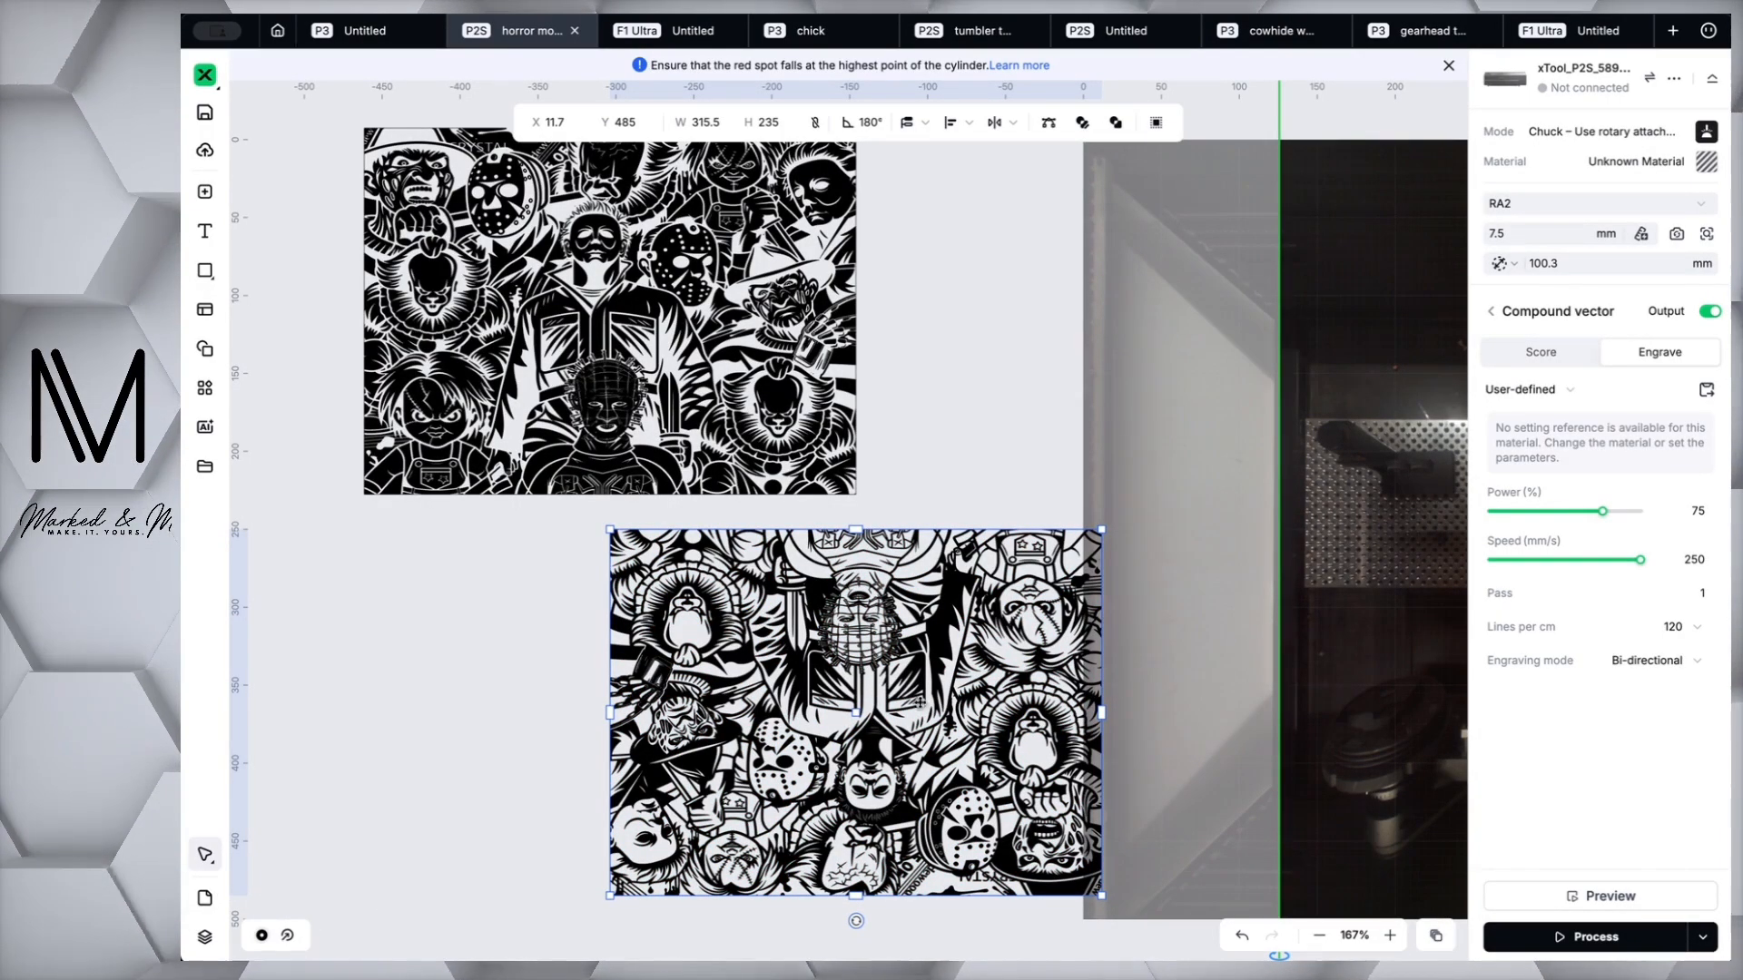
Compare the black and white areas of the upright and upside-down horror artworks for light and dark tumblers.
scroll(882, 634, "right", 1)
scroll(882, 634, "up", 1)
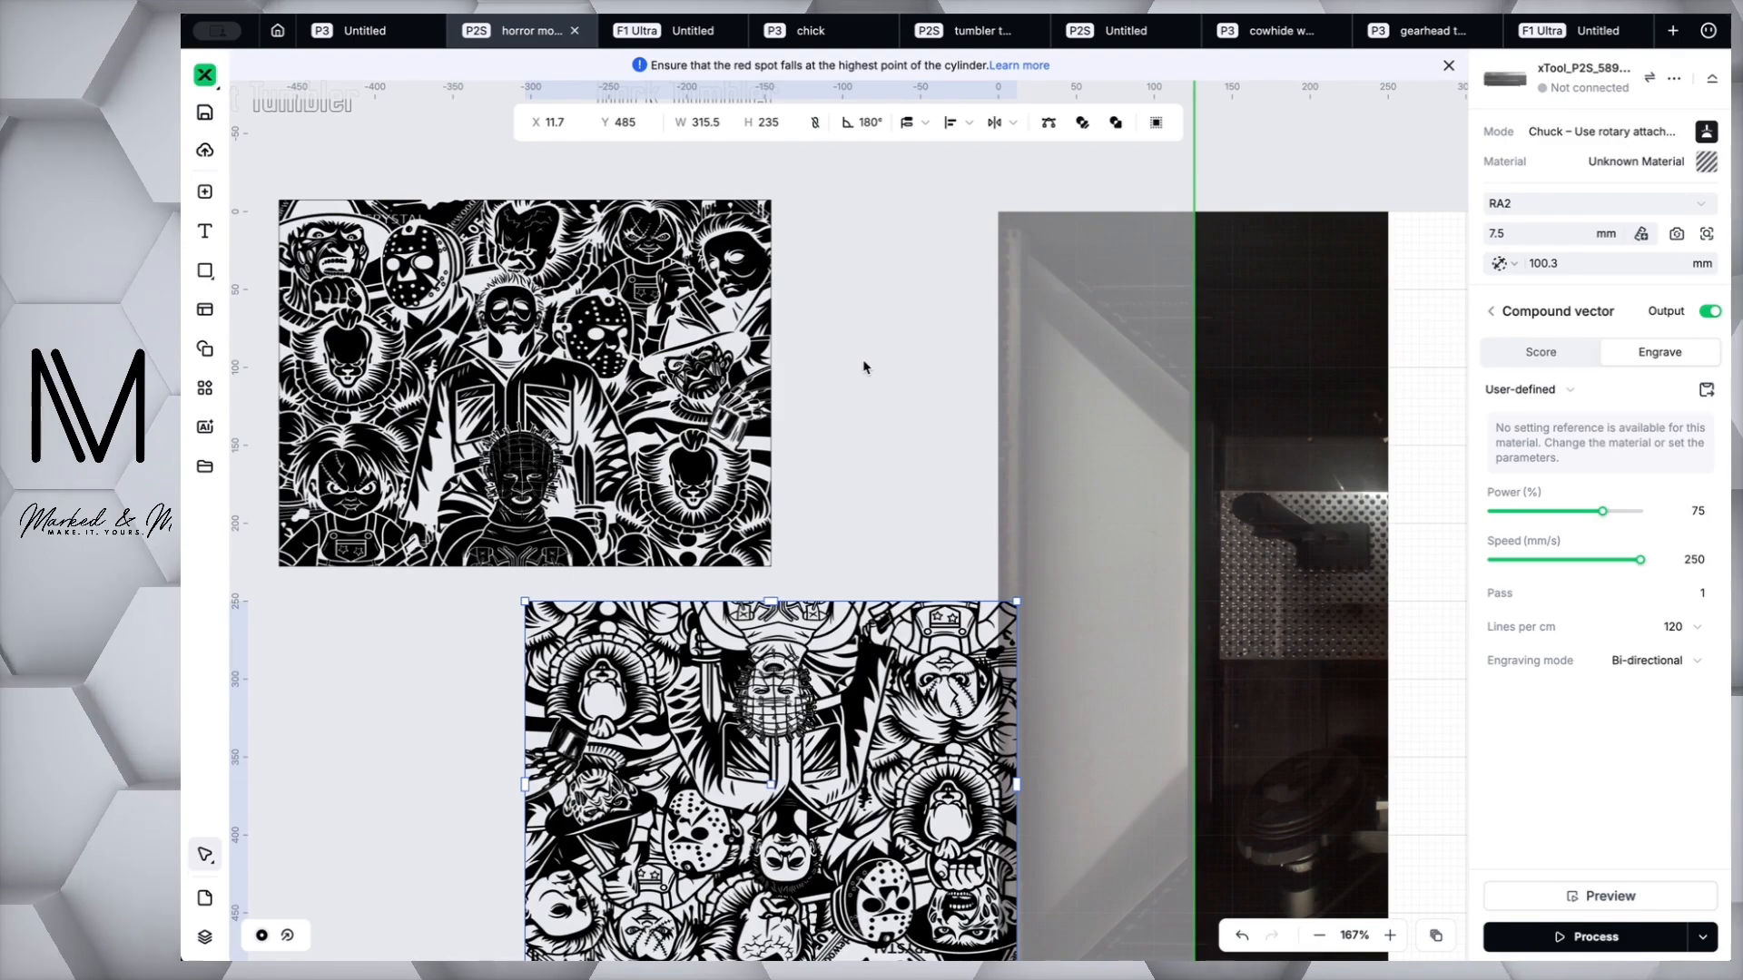
scroll(863, 366, "up", 2)
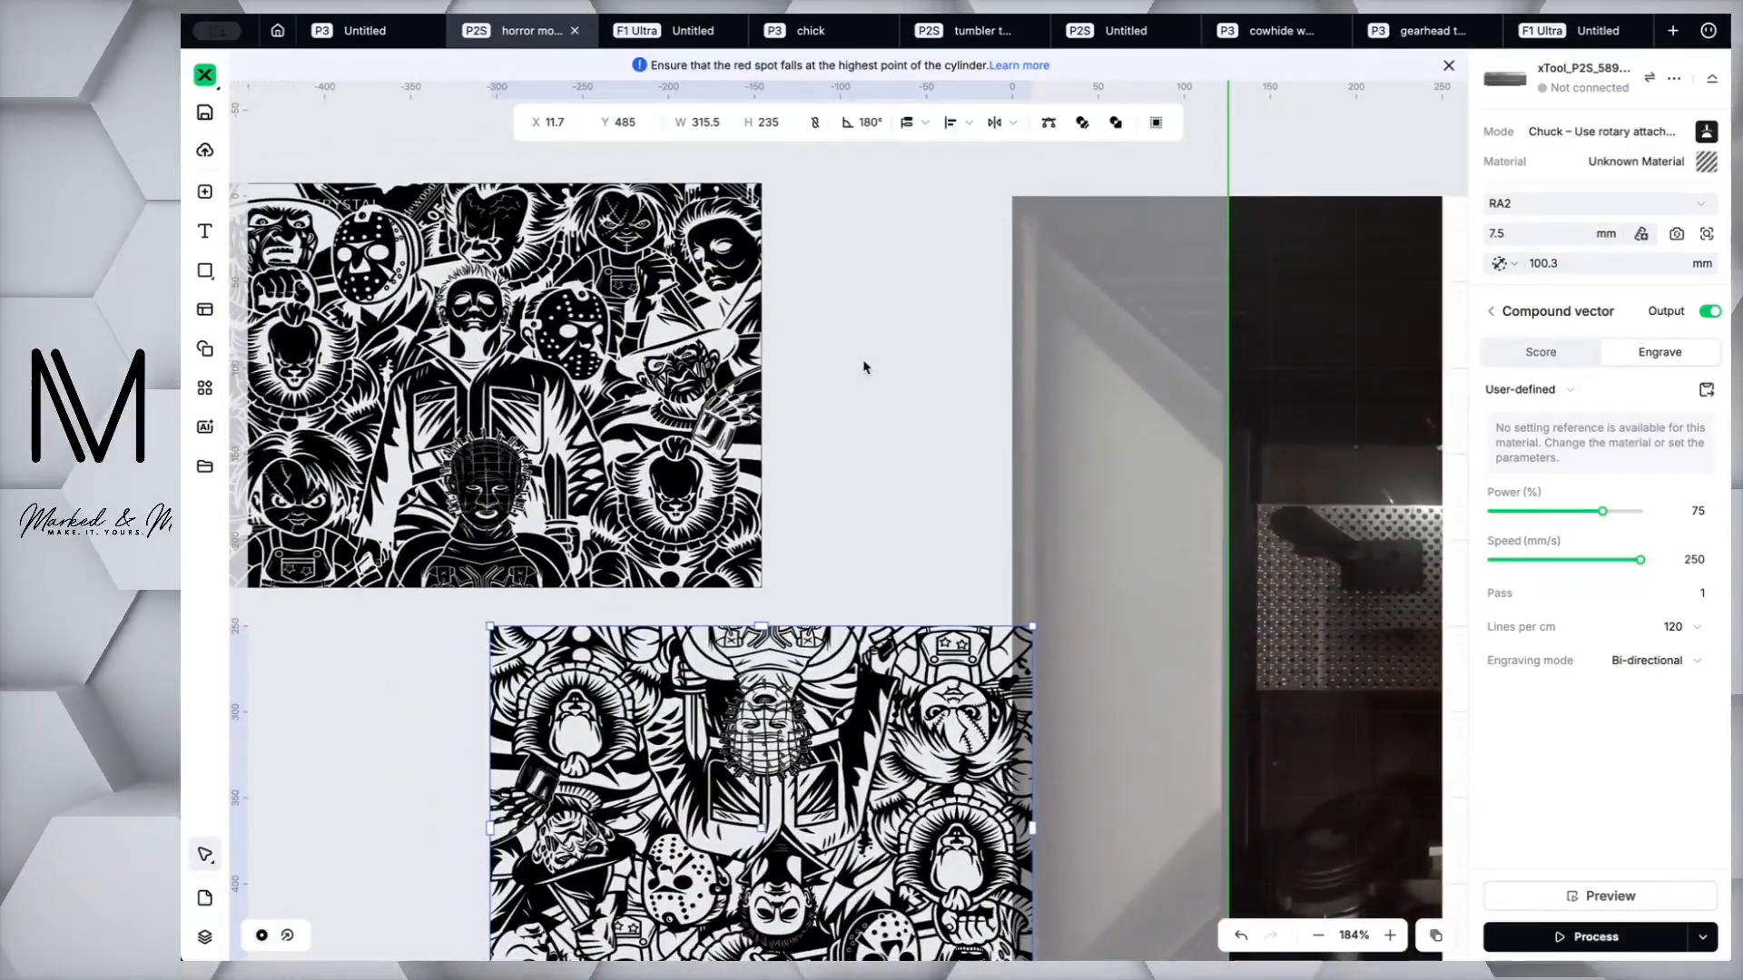
scroll(864, 366, "down", 1)
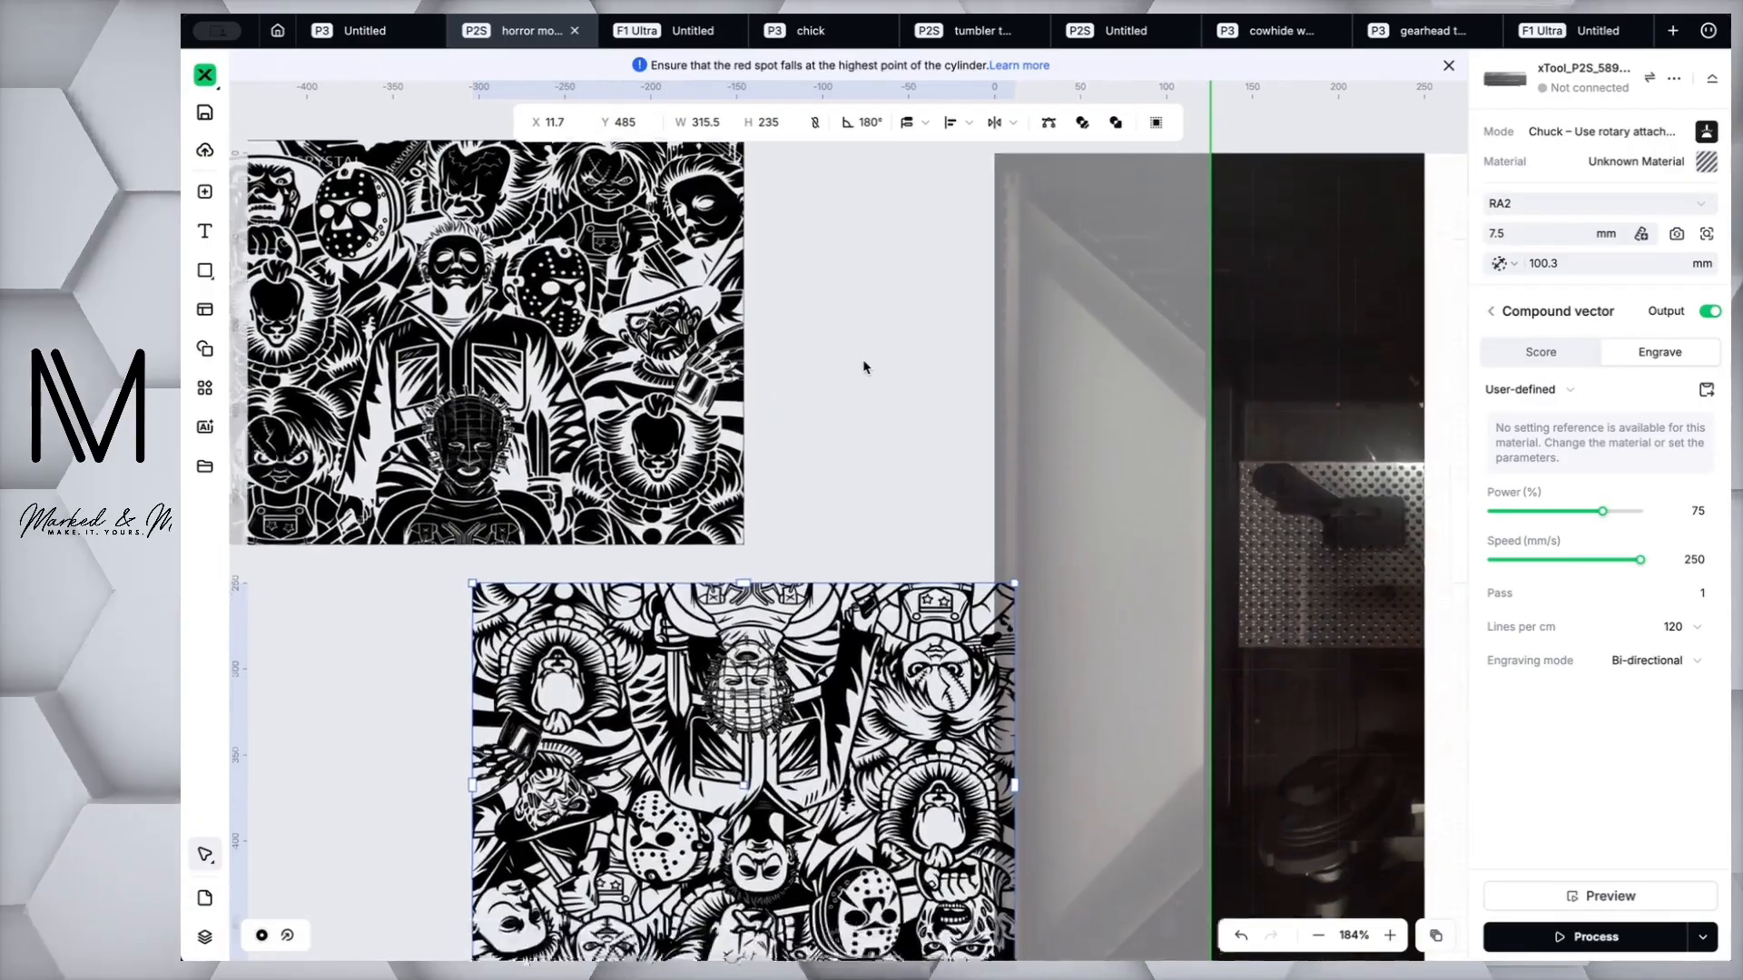
scroll(863, 366, "left", 3)
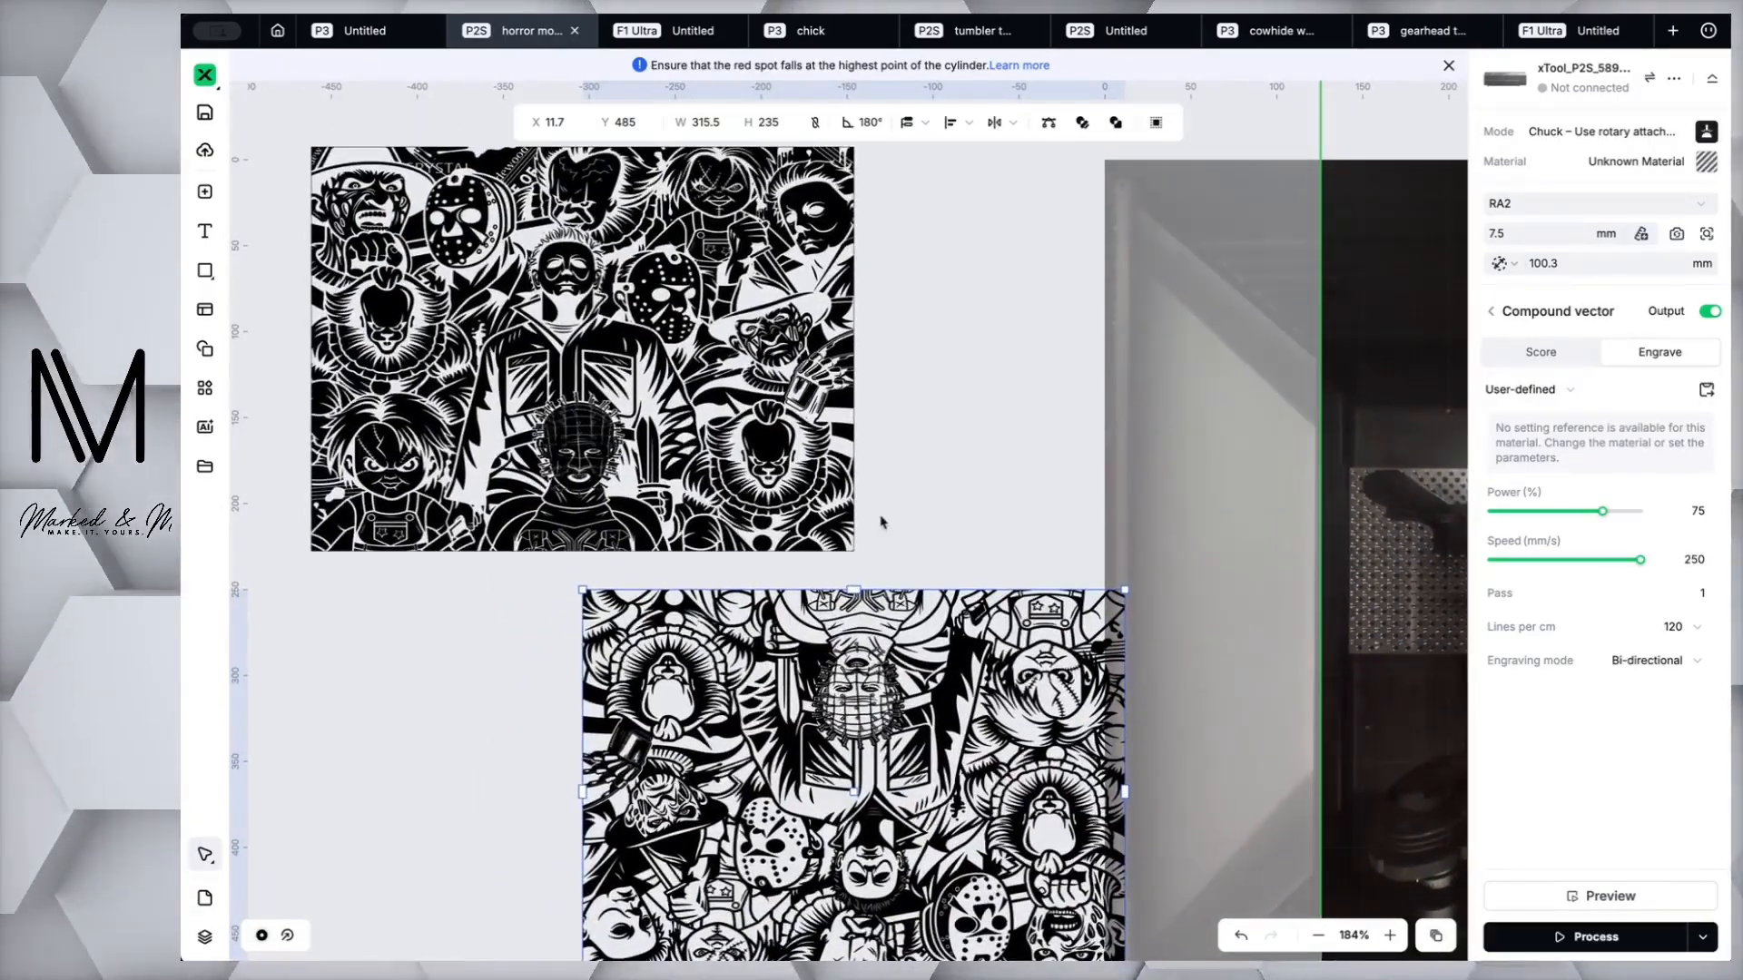
scroll(917, 494, "up", 1)
scroll(918, 493, "right", 2)
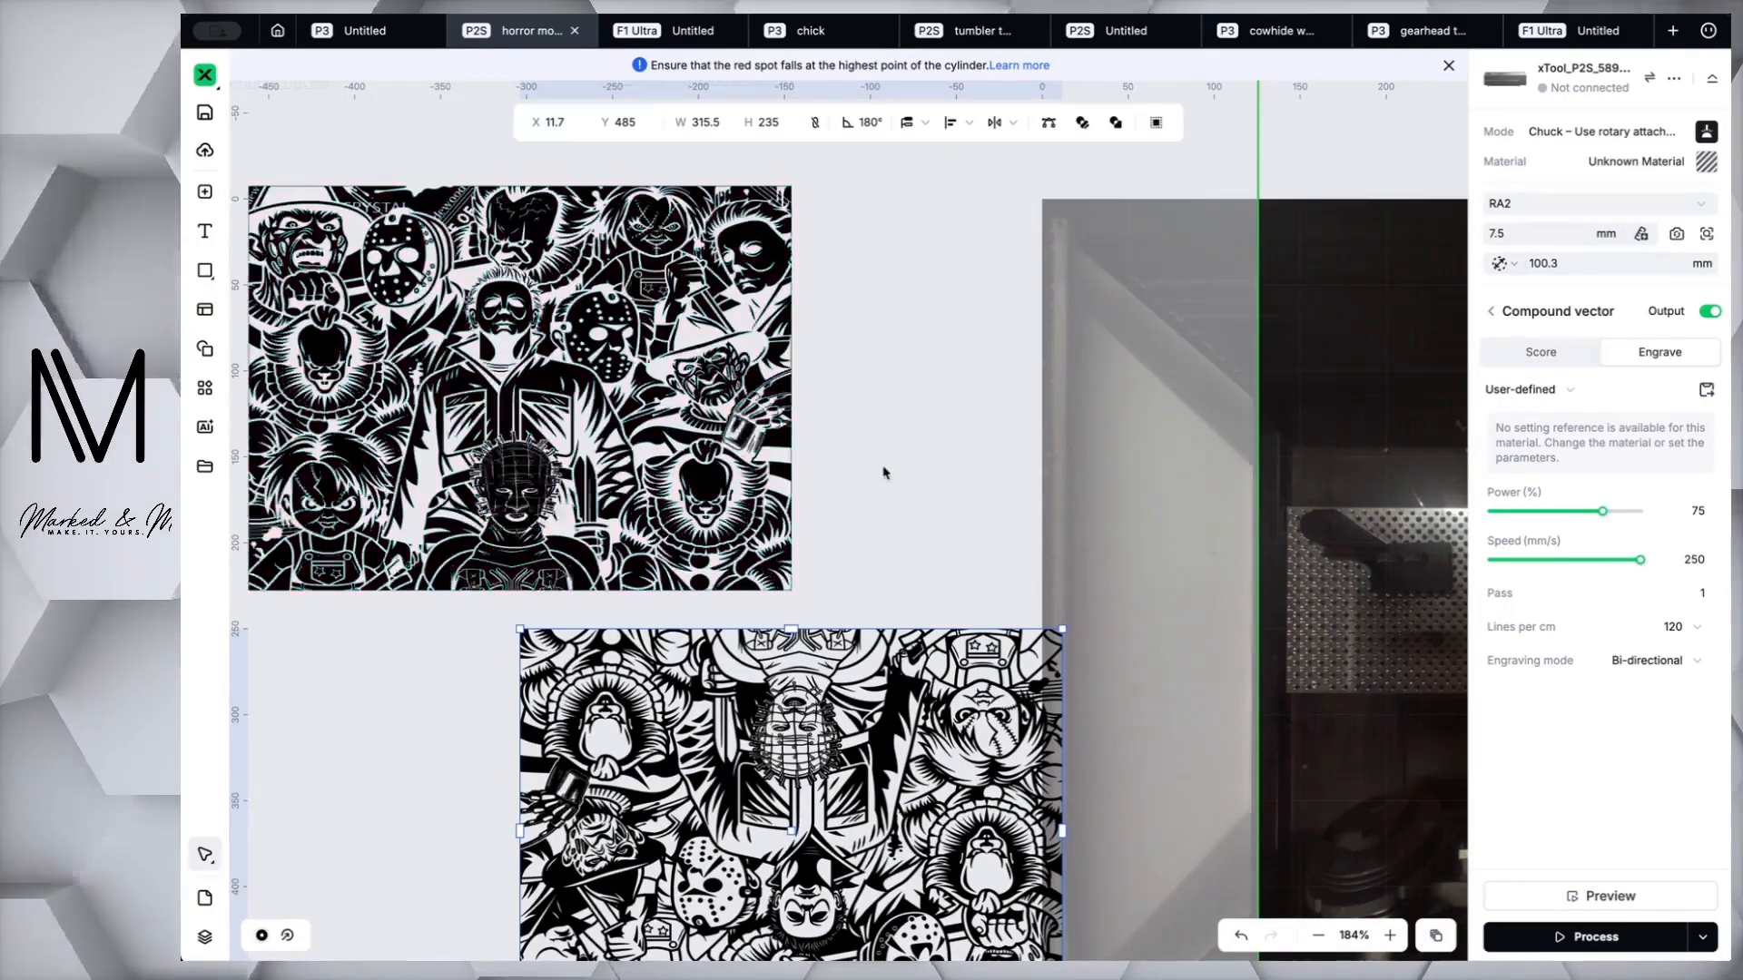
Move the upside-down horror artwork back onto the work area, beside the camera image on the blank grid.
scroll(885, 473, "down", 3)
scroll(885, 473, "right", 4)
left_click_drag(675, 633, 1232, 398)
scroll(1227, 400, "right", 4)
left_click_drag(897, 472, 1330, 434)
scroll(1157, 266, "right", 5)
scroll(1157, 266, "up", 2)
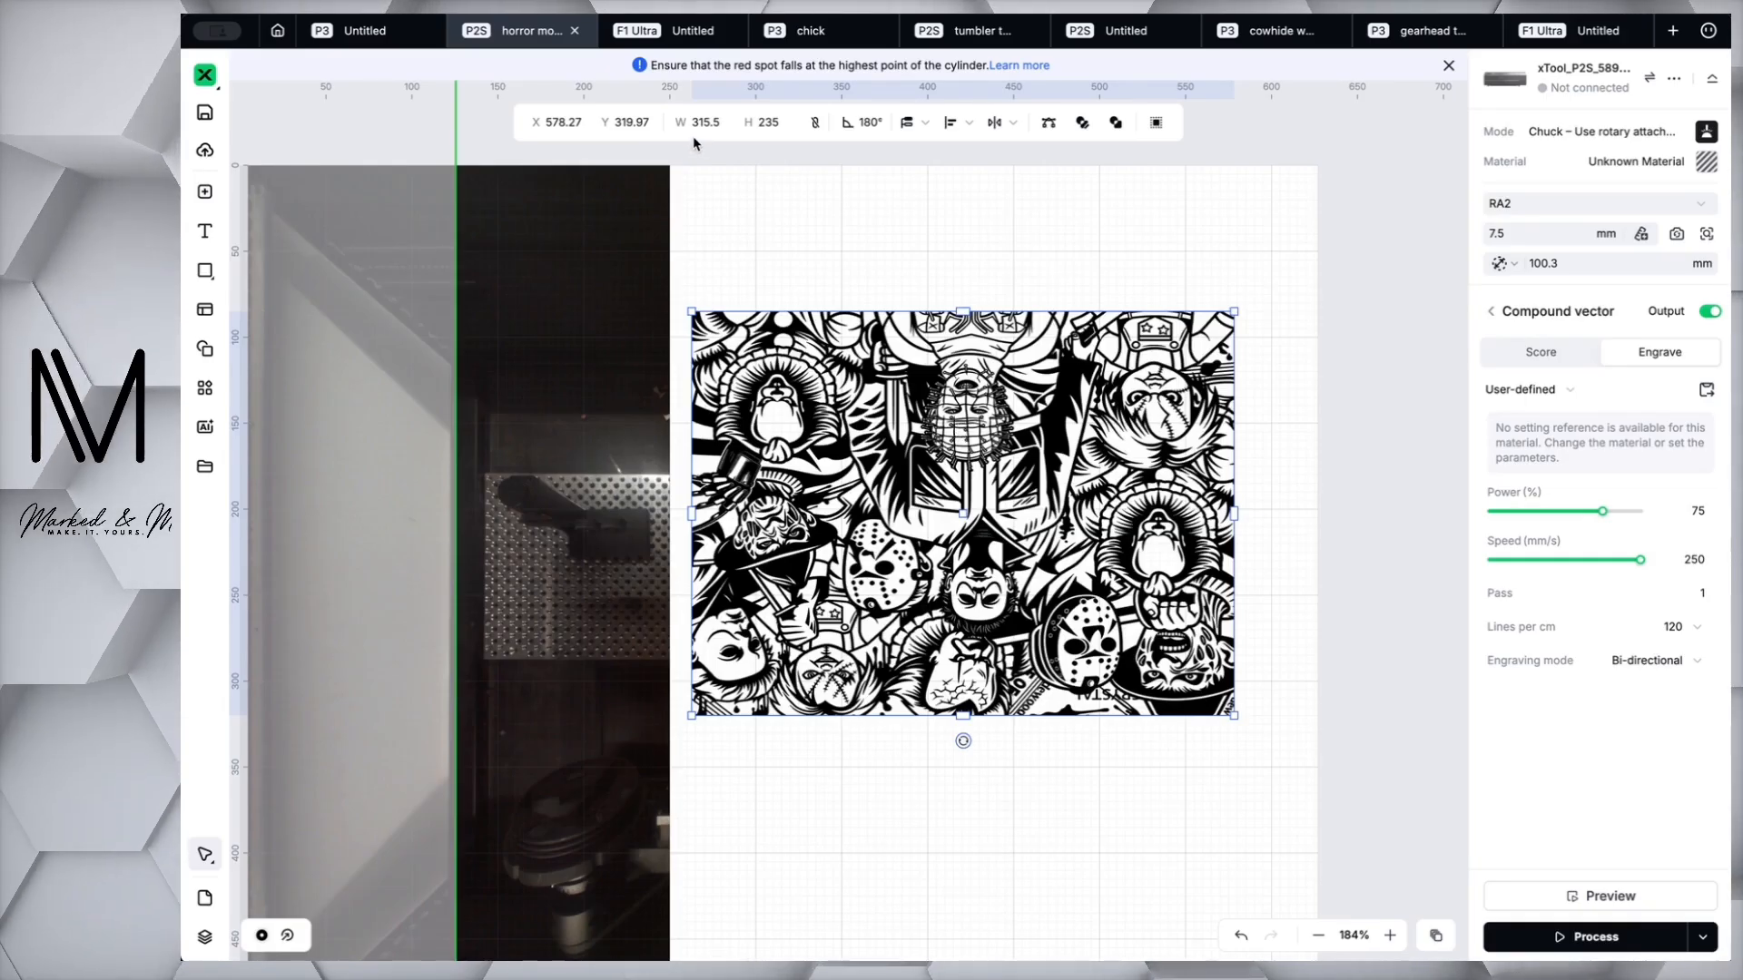
Switch the rotary attachment's object measurement from diameter to perimeter.
left_click(1506, 264)
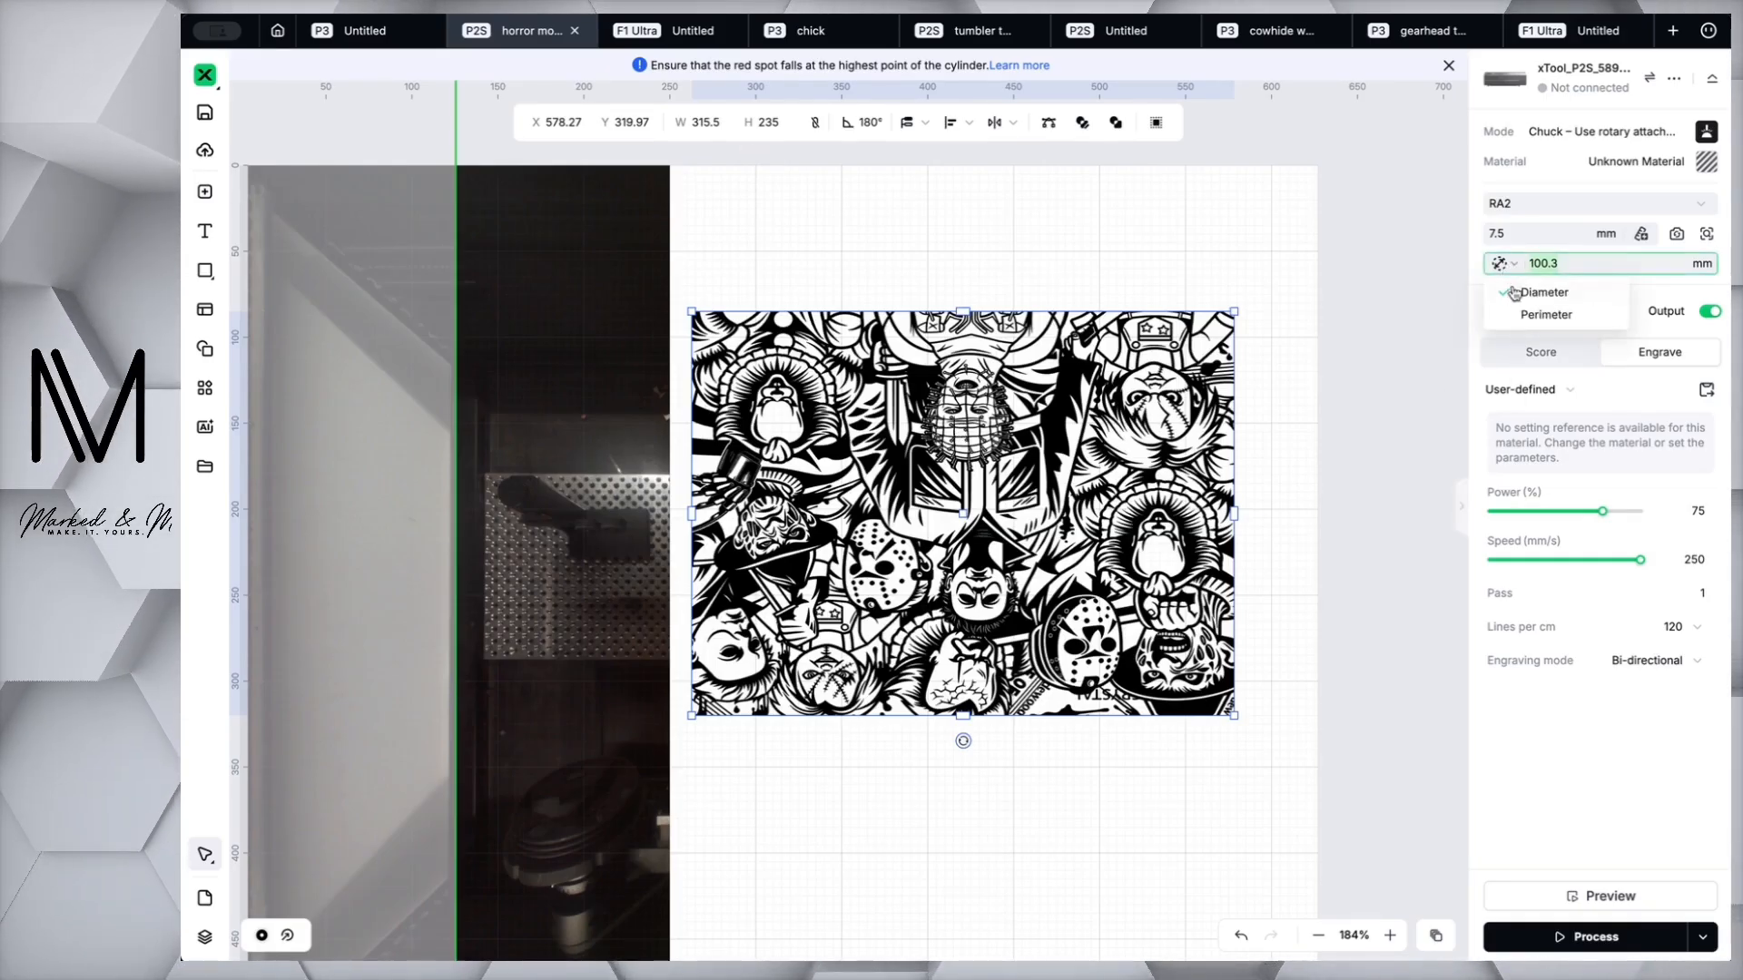
left_click(1543, 315)
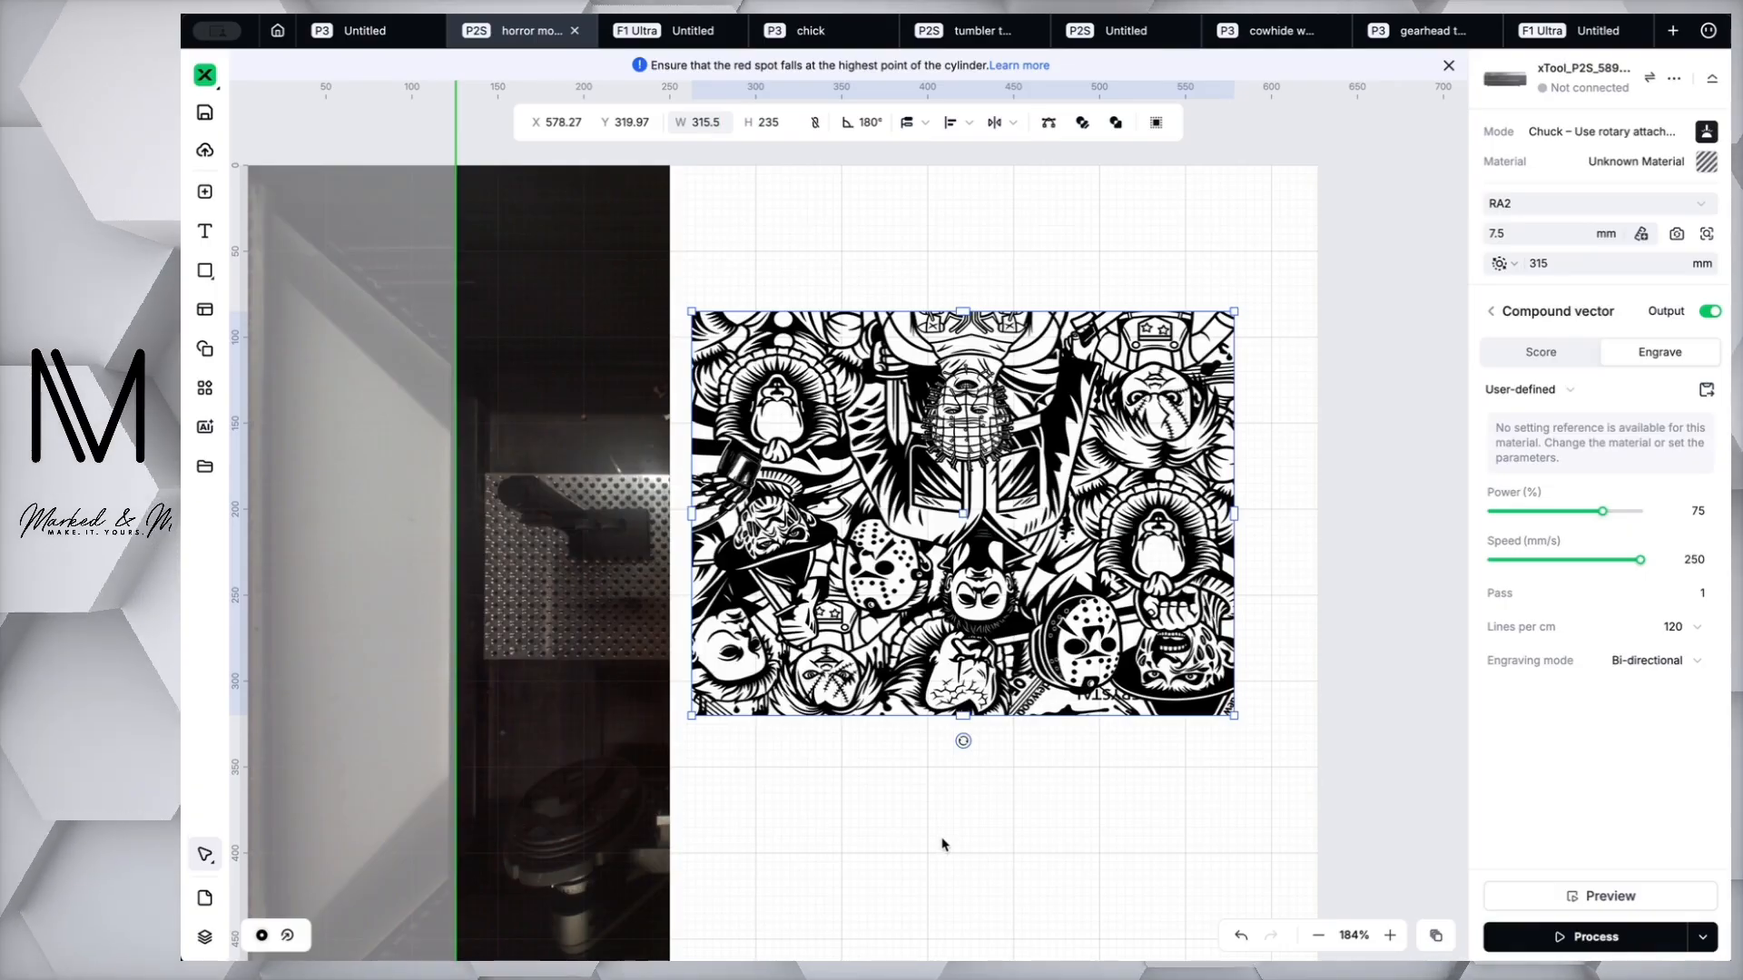
mouse_move(959, 741)
left_mouse_down()
mouse_move(844, 312)
mouse_move(1019, 289)
mouse_move(963, 288)
mouse_move(736, 513)
mouse_move(906, 727)
mouse_move(963, 741)
left_mouse_up()
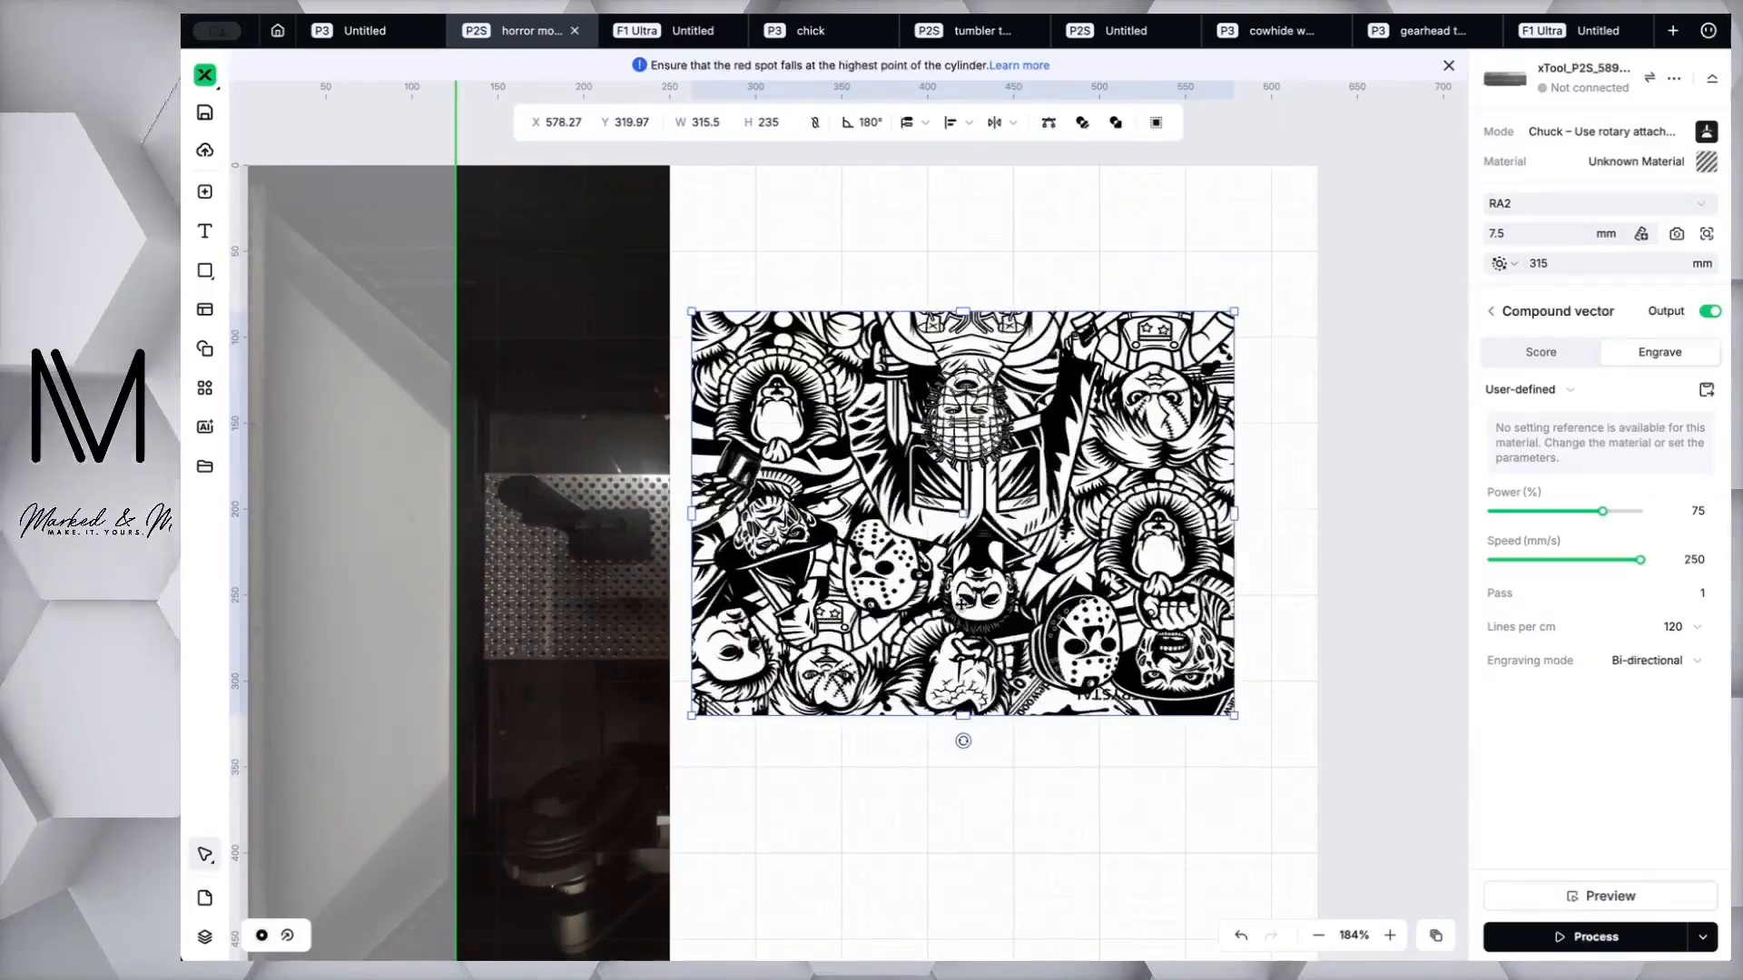
scroll(1232, 593, "down", 5)
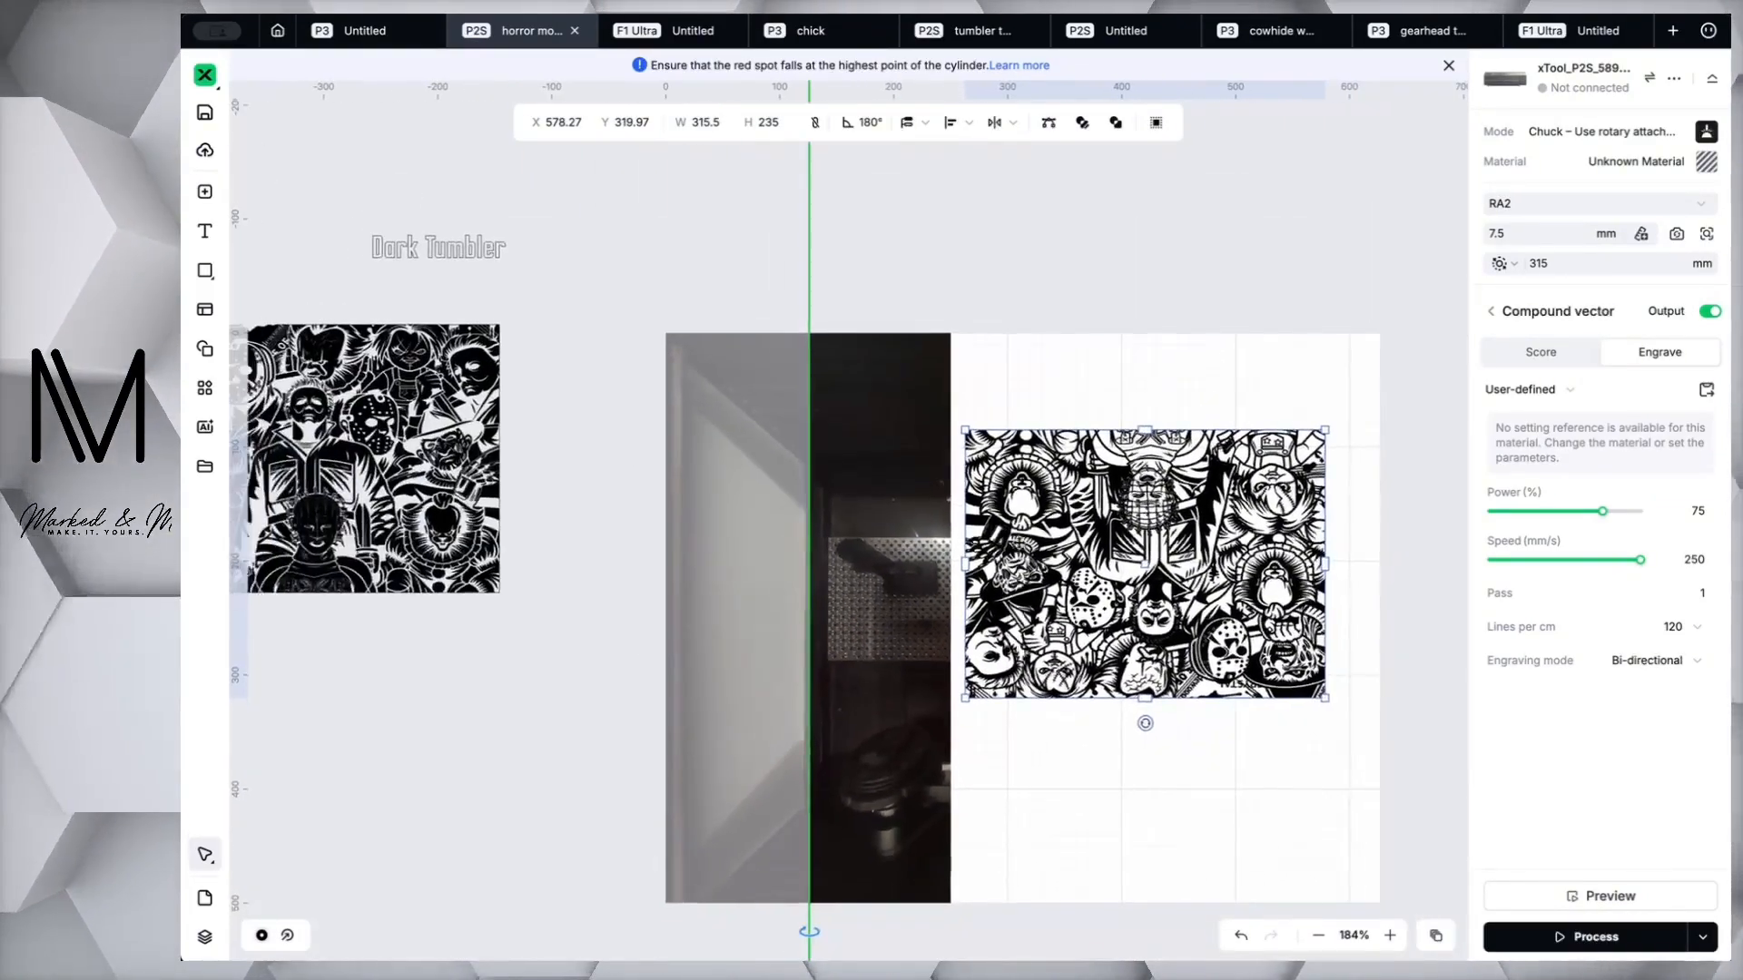
scroll(1109, 672, "down", 2)
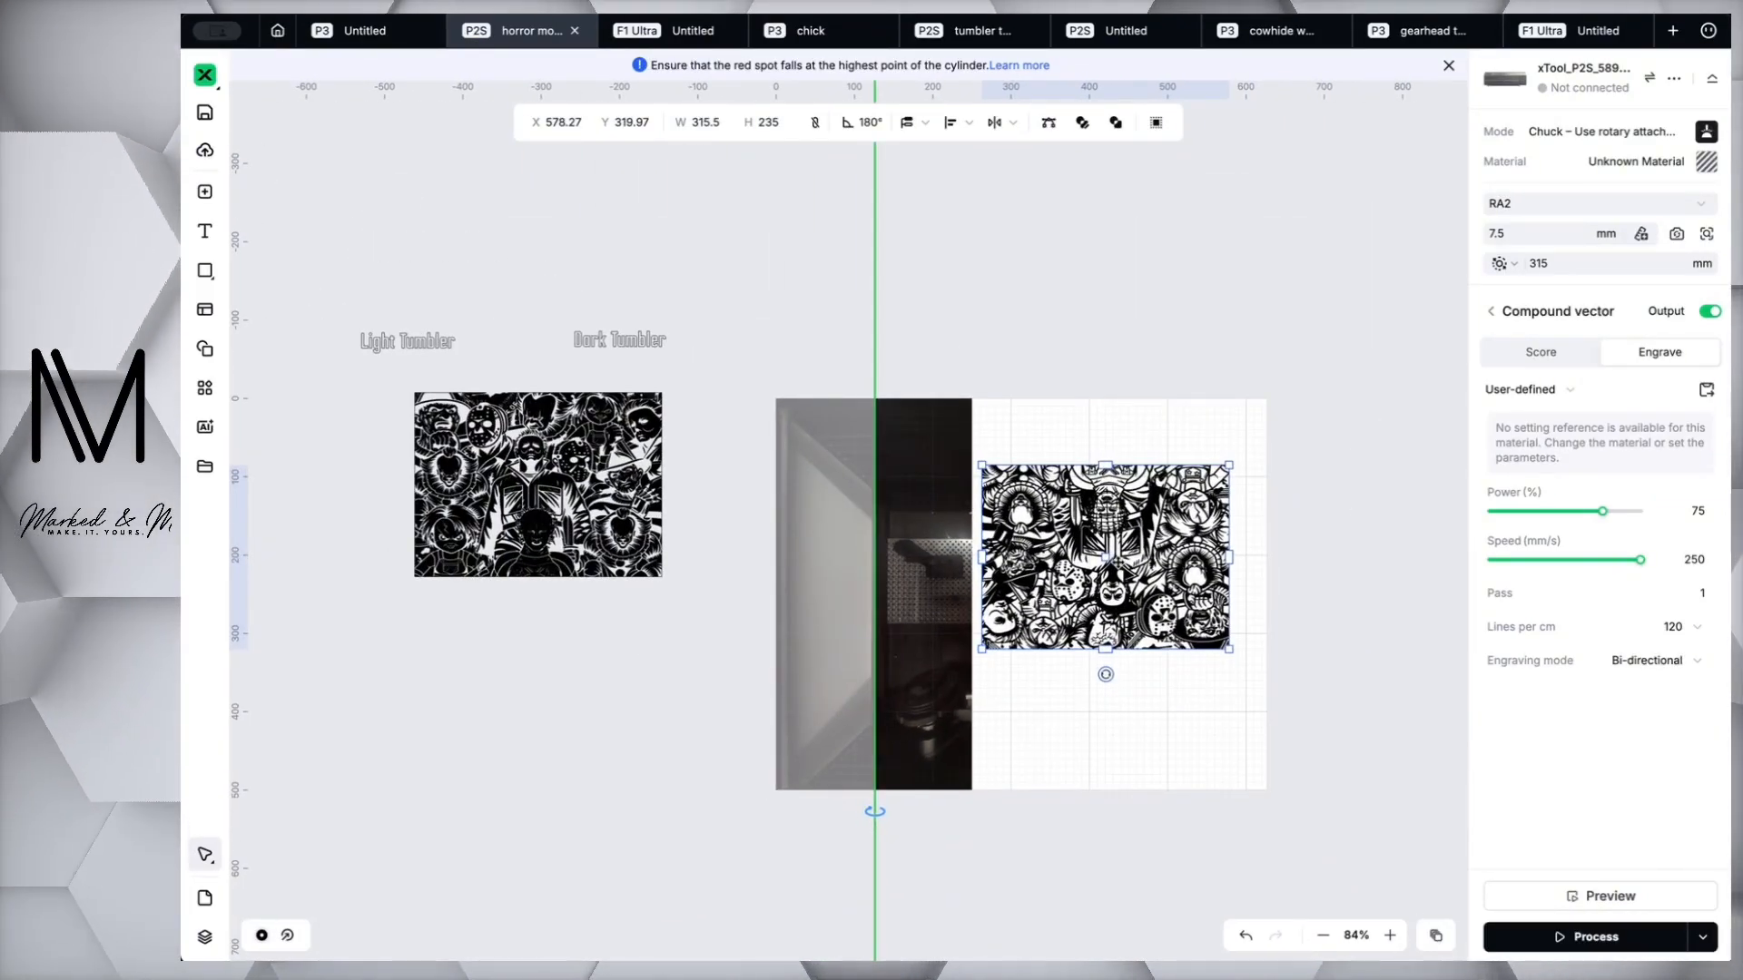
scroll(1108, 546, "right", 2)
scroll(1108, 545, "down", 1)
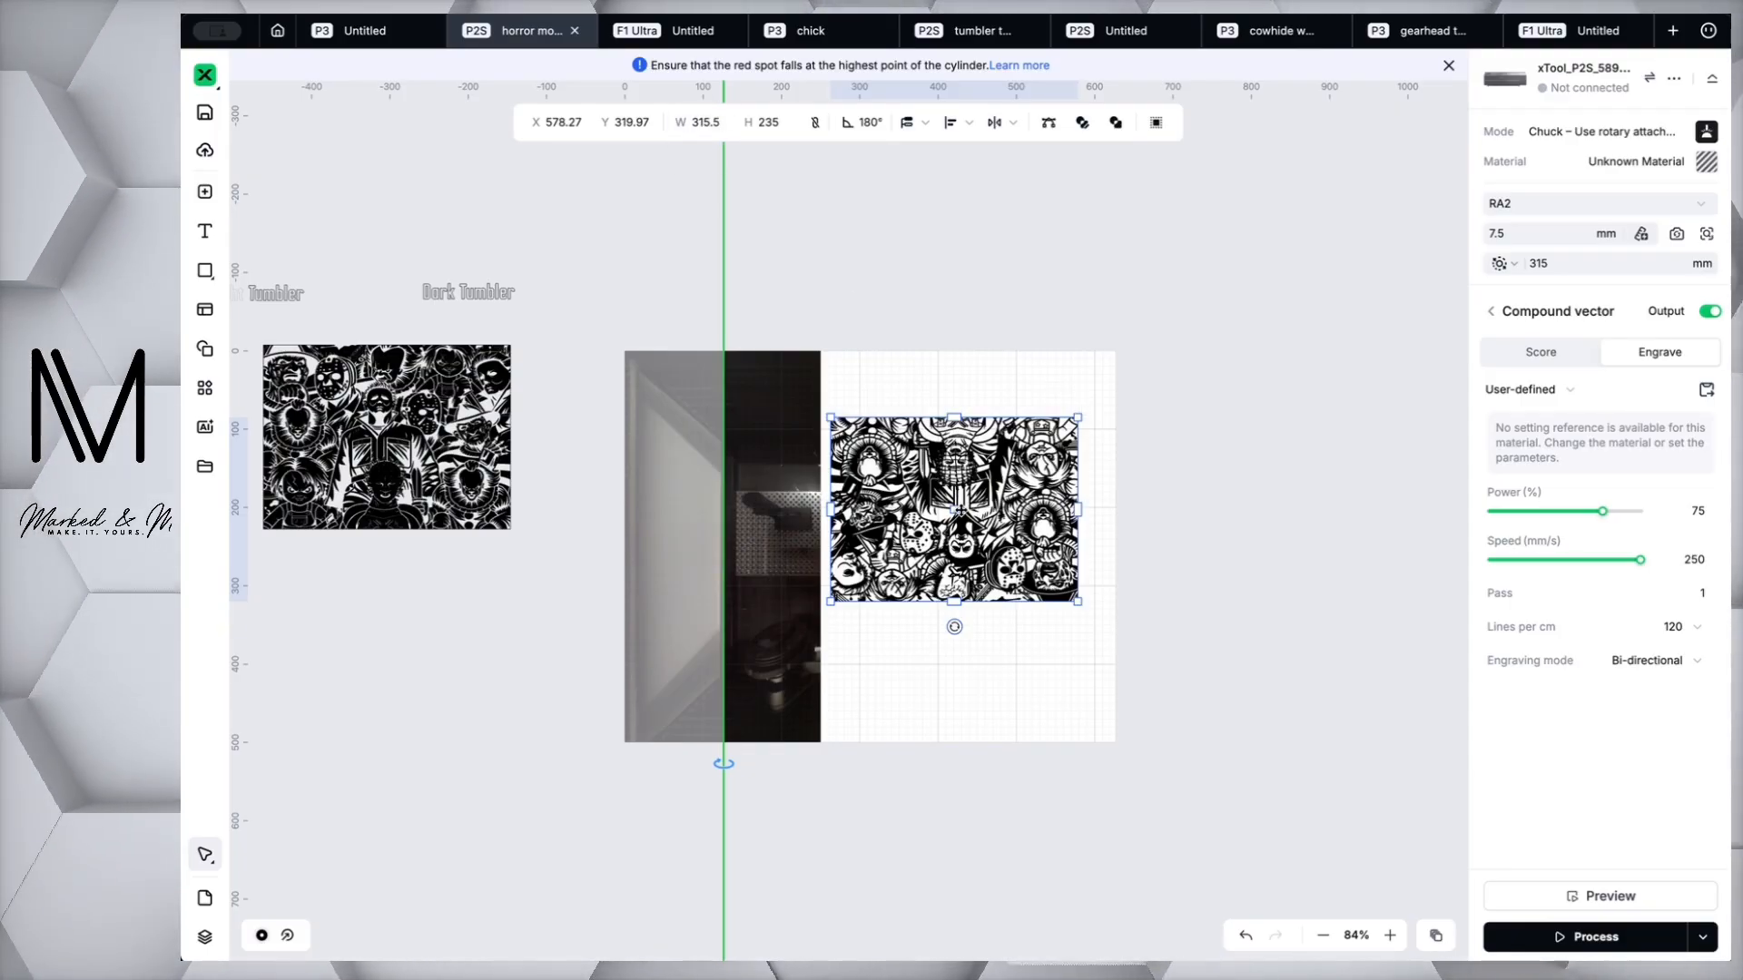
Paste the horror artwork into the tumbler template project and fit it over the empty template beside the Duke one, then deselect it.
left_click(967, 32)
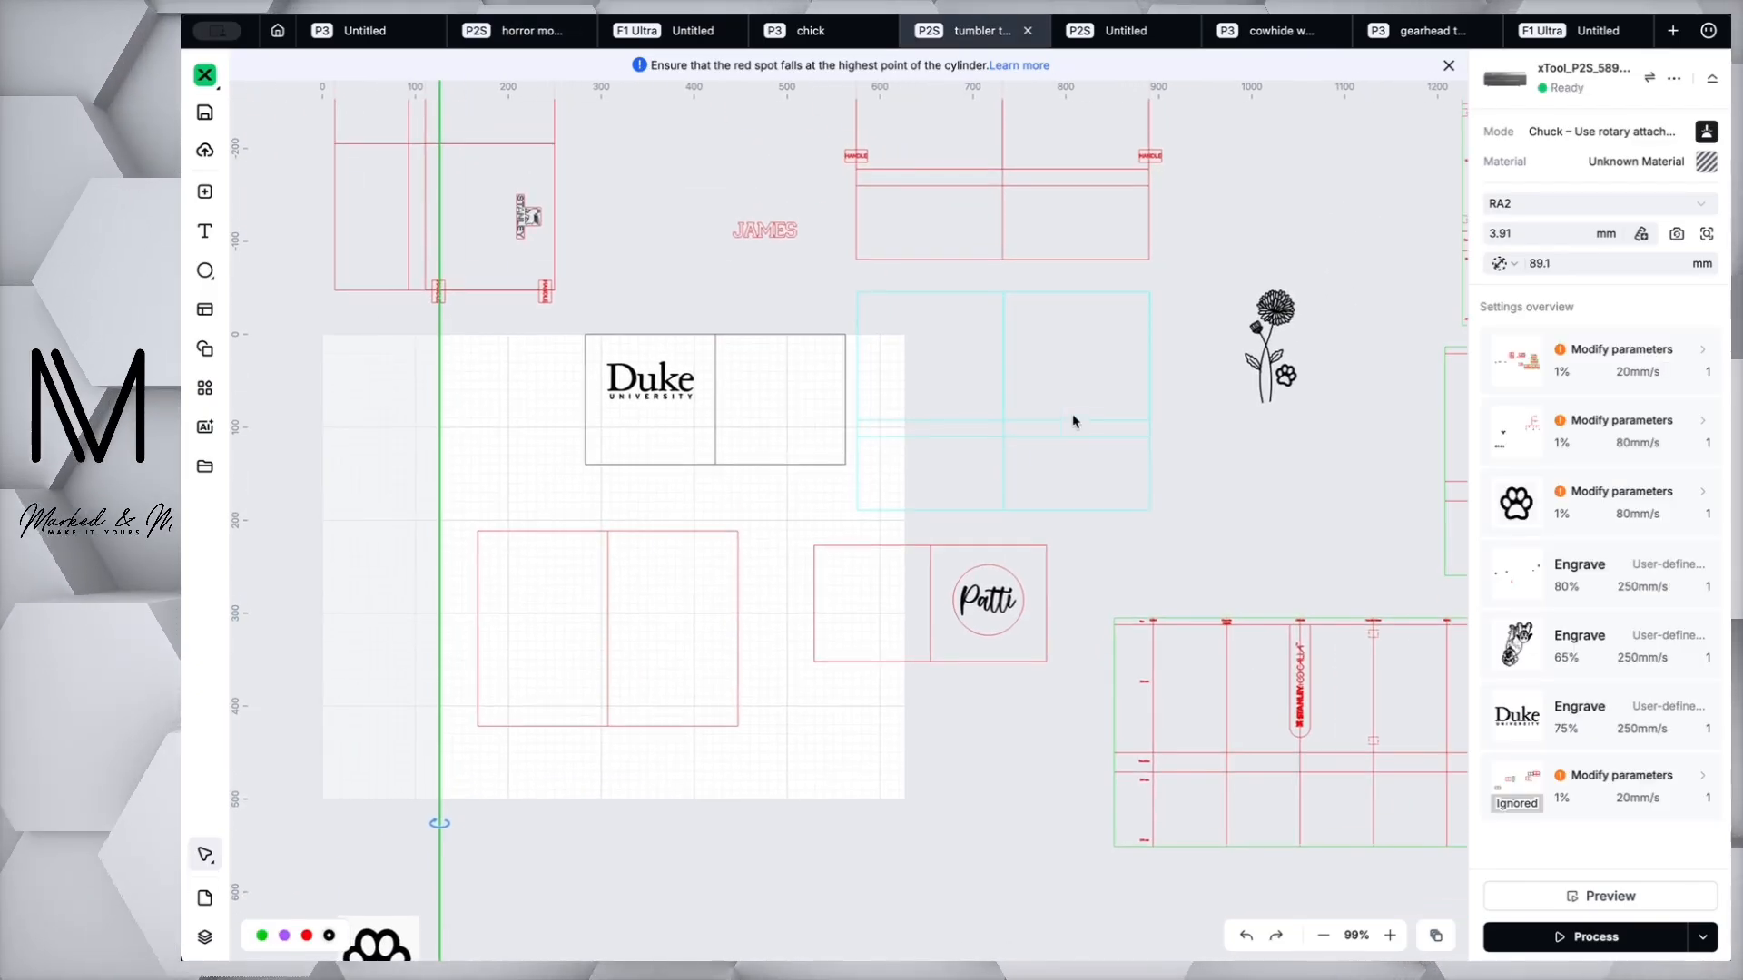
key("super+v")
scroll(959, 437, "down", 4)
left_click_drag(798, 472, 953, 391)
left_click_drag(955, 510, 1024, 388)
scroll(987, 407, "up", 5)
scroll(998, 405, "up", 5)
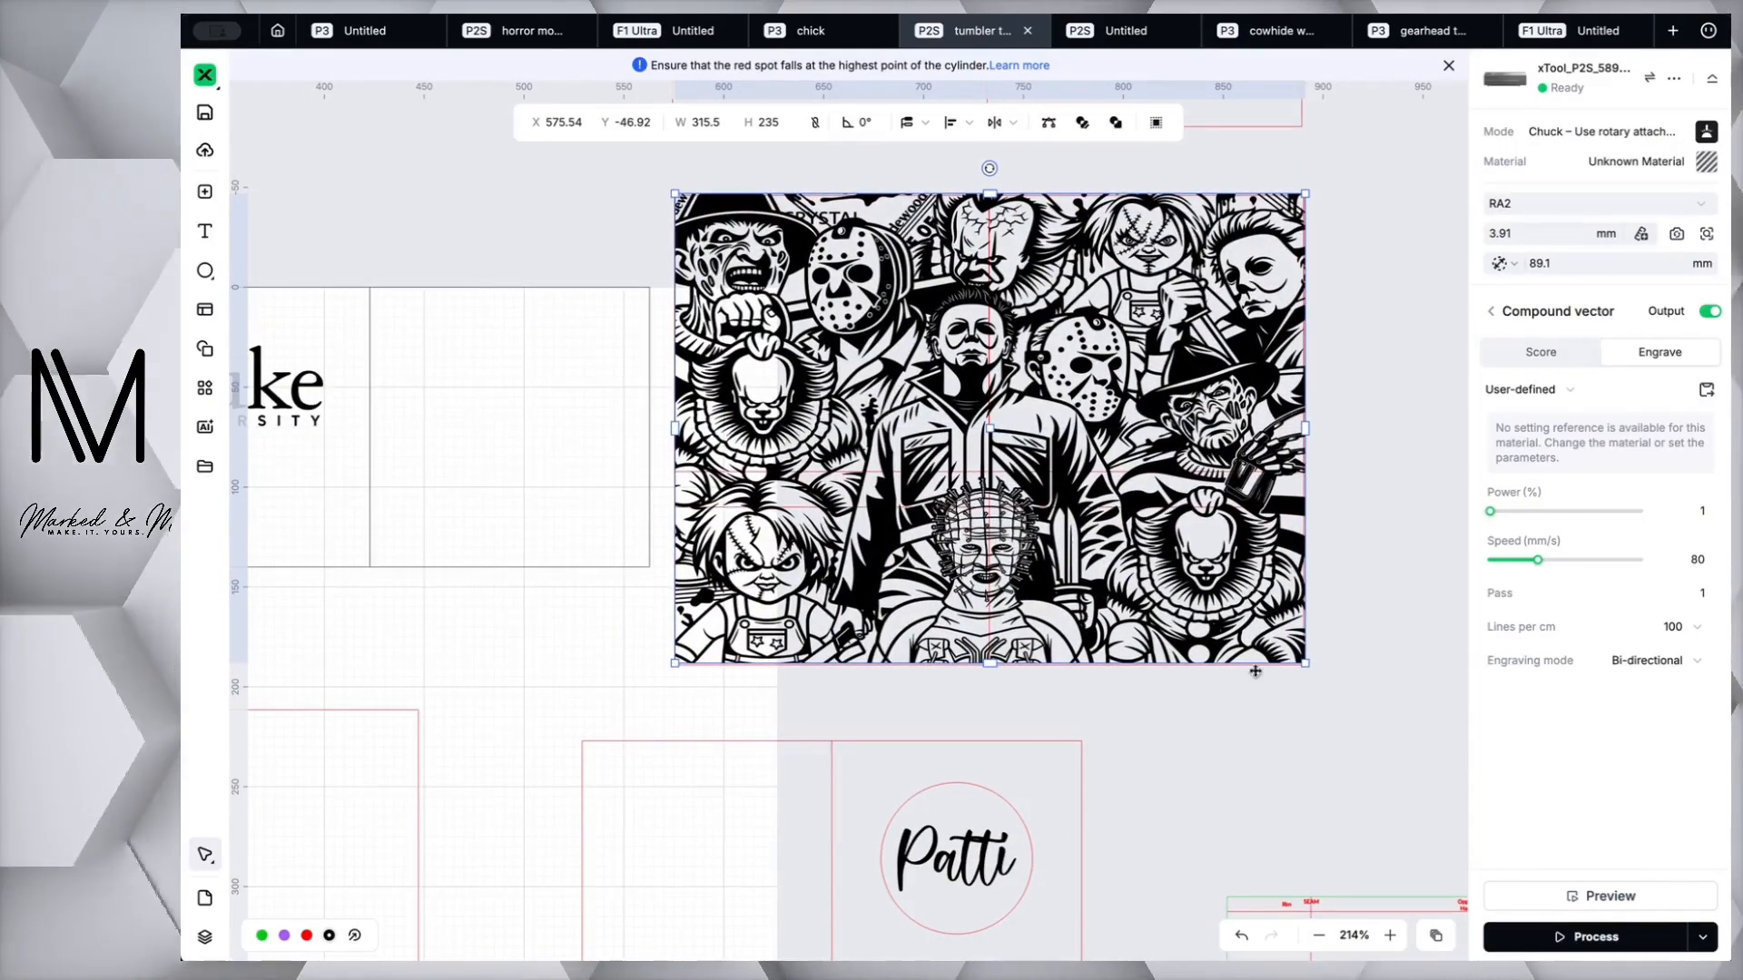
left_click(1335, 732)
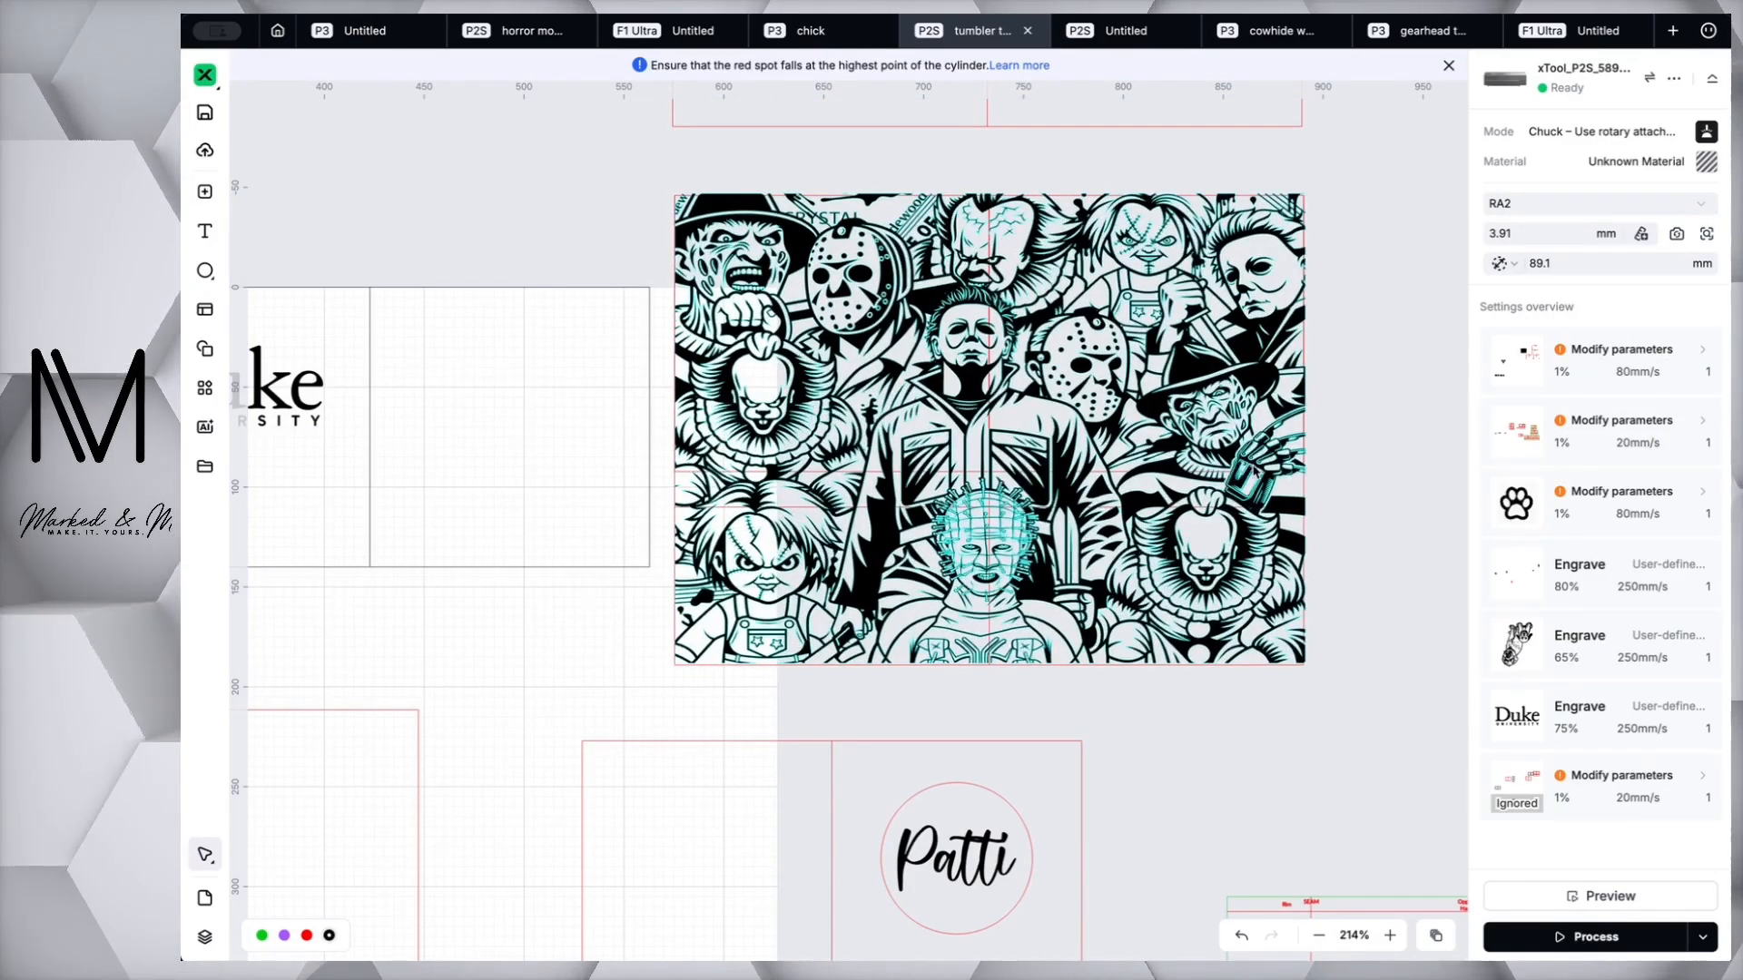
Move the horror artwork onto the empty two-section template below the Duke template, aligning their upper-left corners.
scroll(1254, 465, "down", 5)
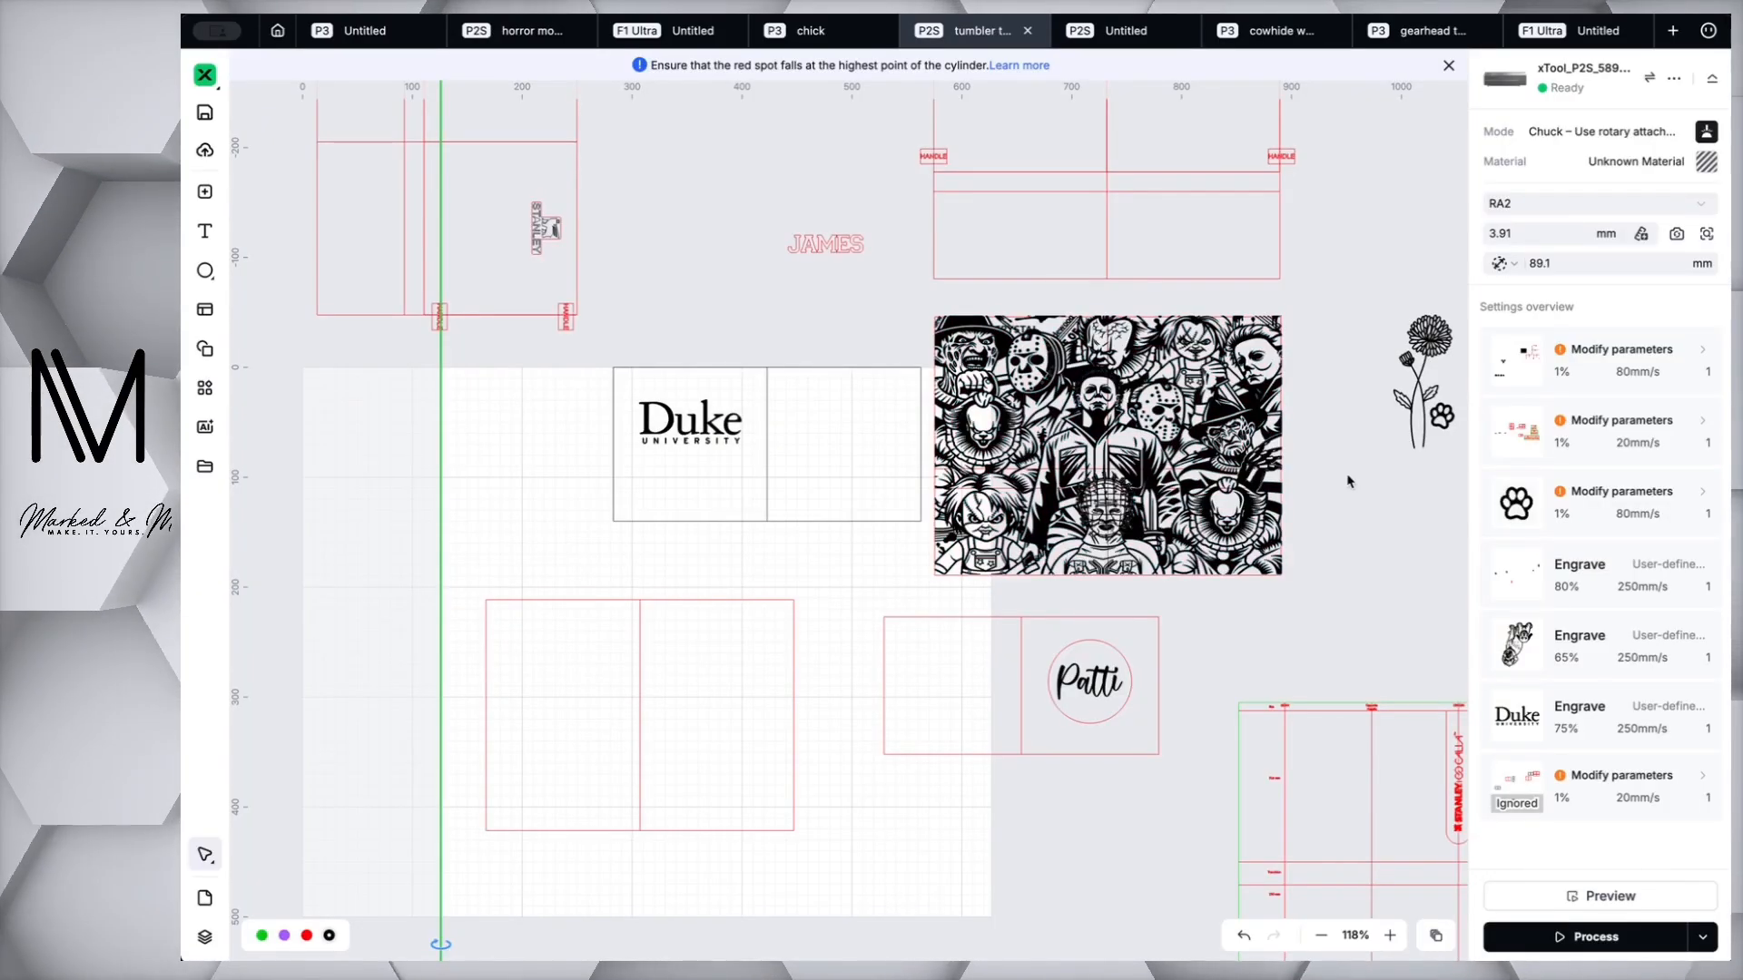
scroll(1284, 472, "down", 3)
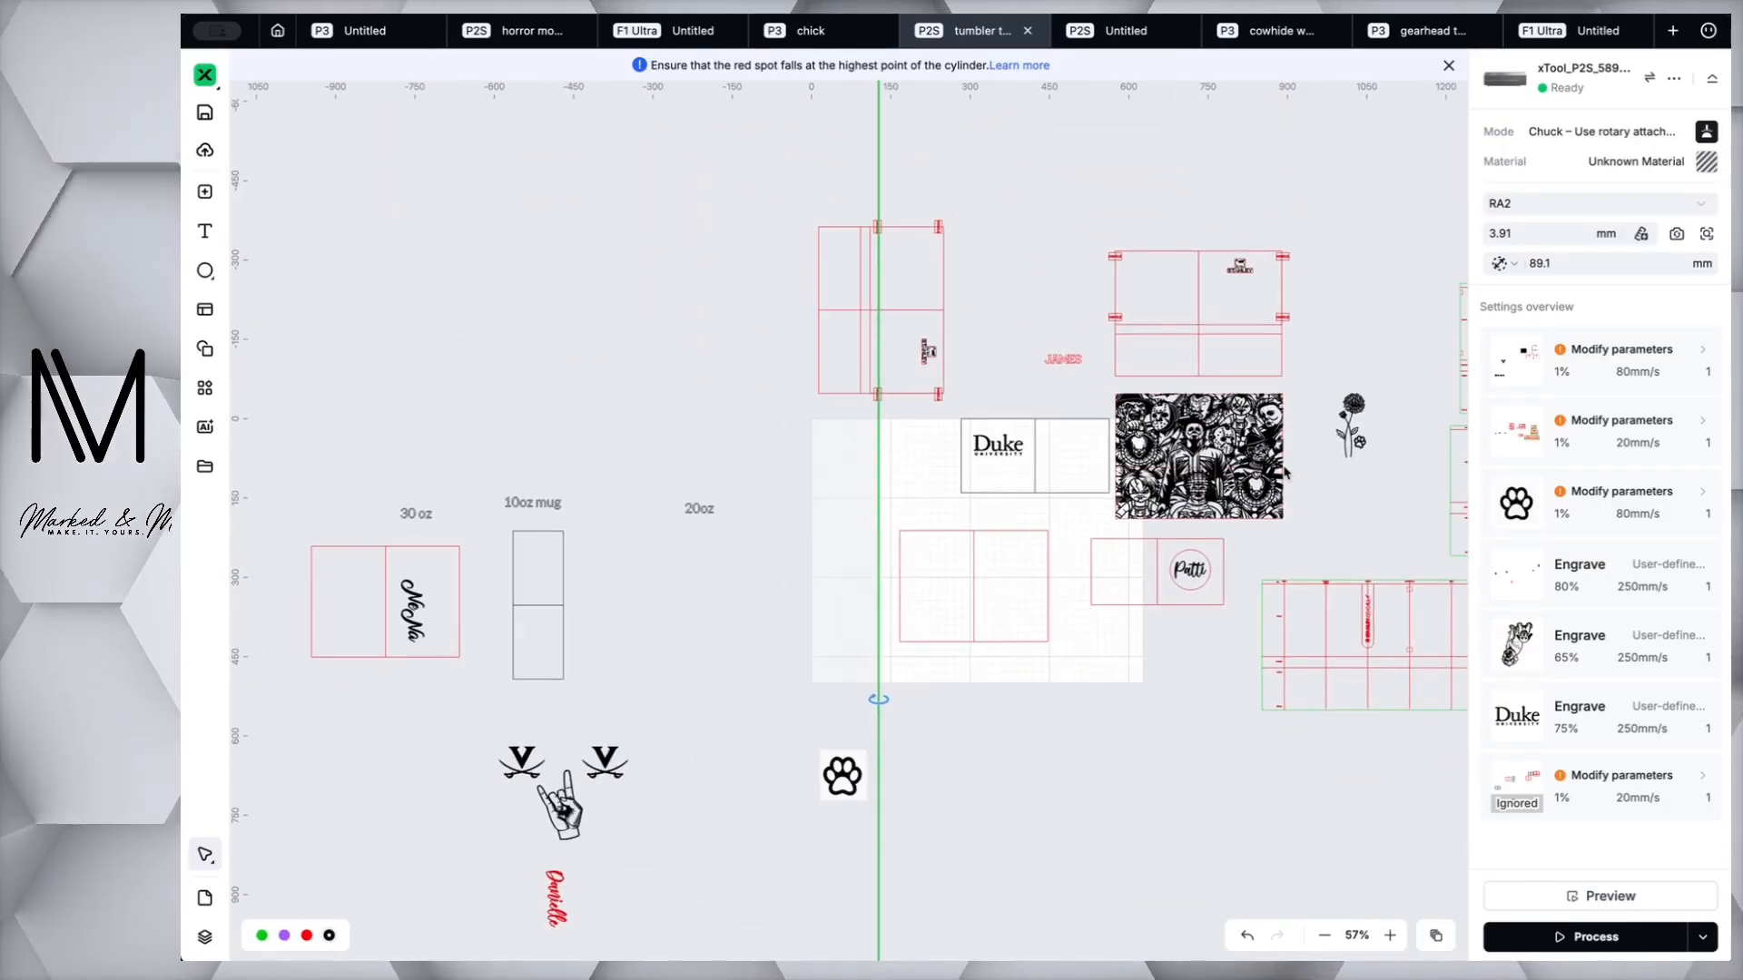
left_click_drag(1199, 456, 985, 597)
scroll(983, 589, "up", 6)
scroll(983, 590, "up", 4)
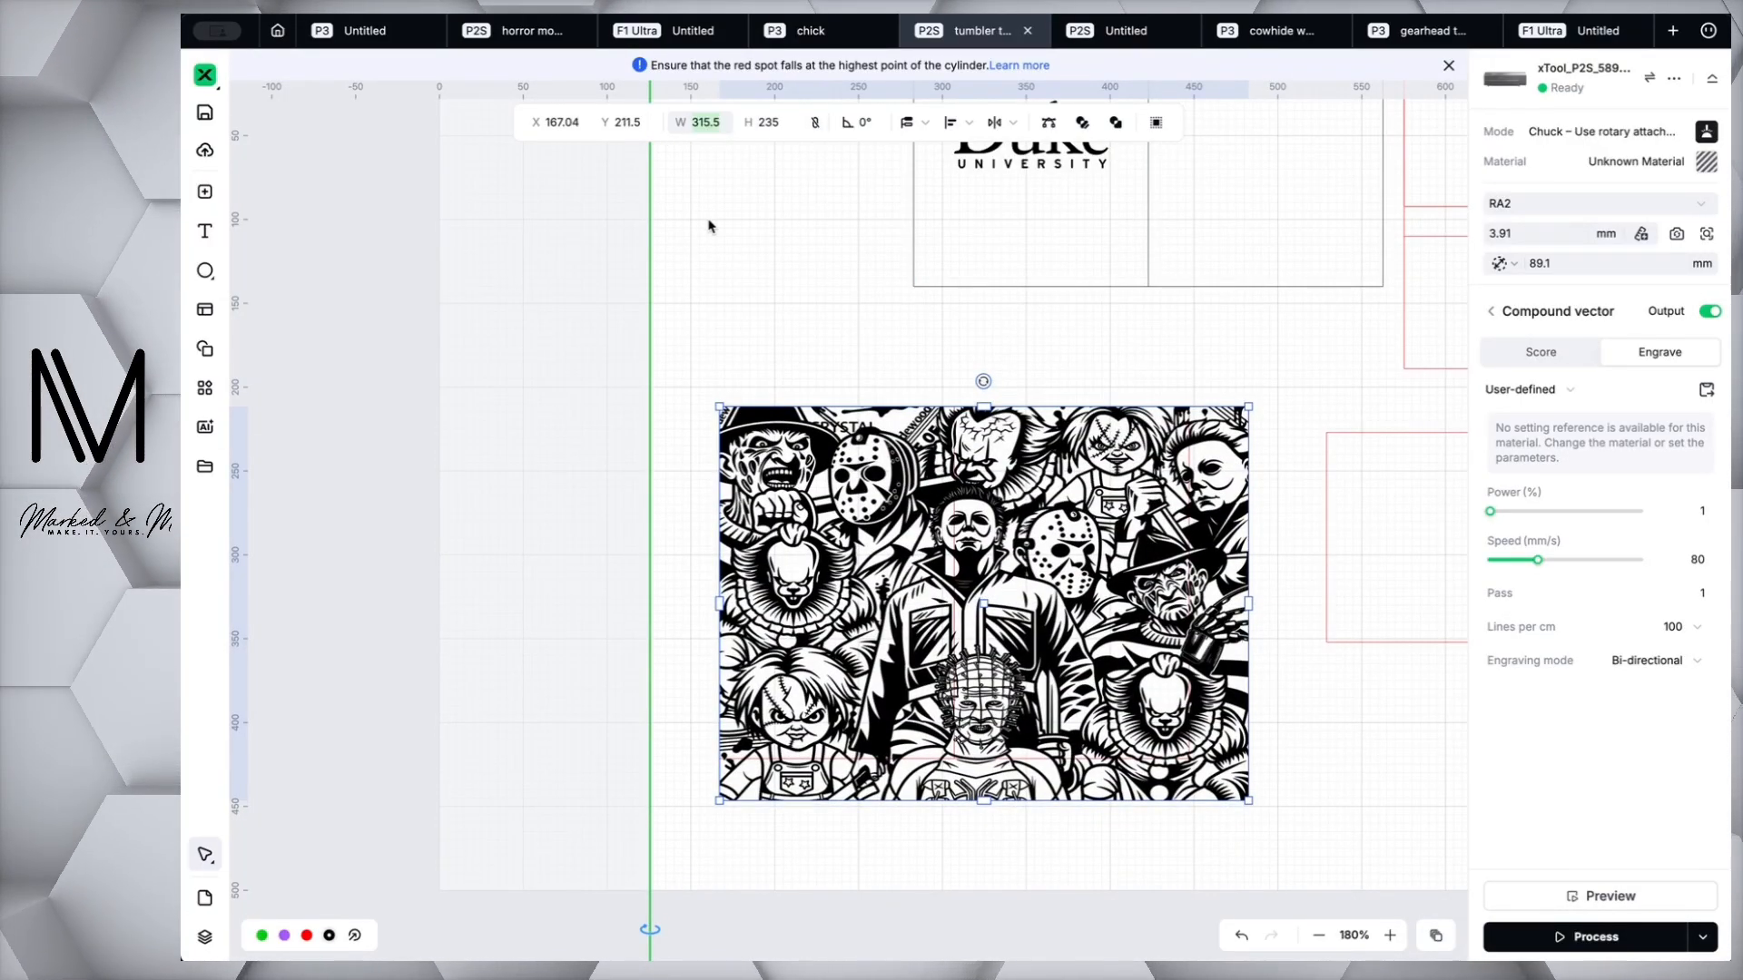
Resize the horror artwork to 280.5 mm wide and 210 mm high to fit the two-section template.
key("Tab")
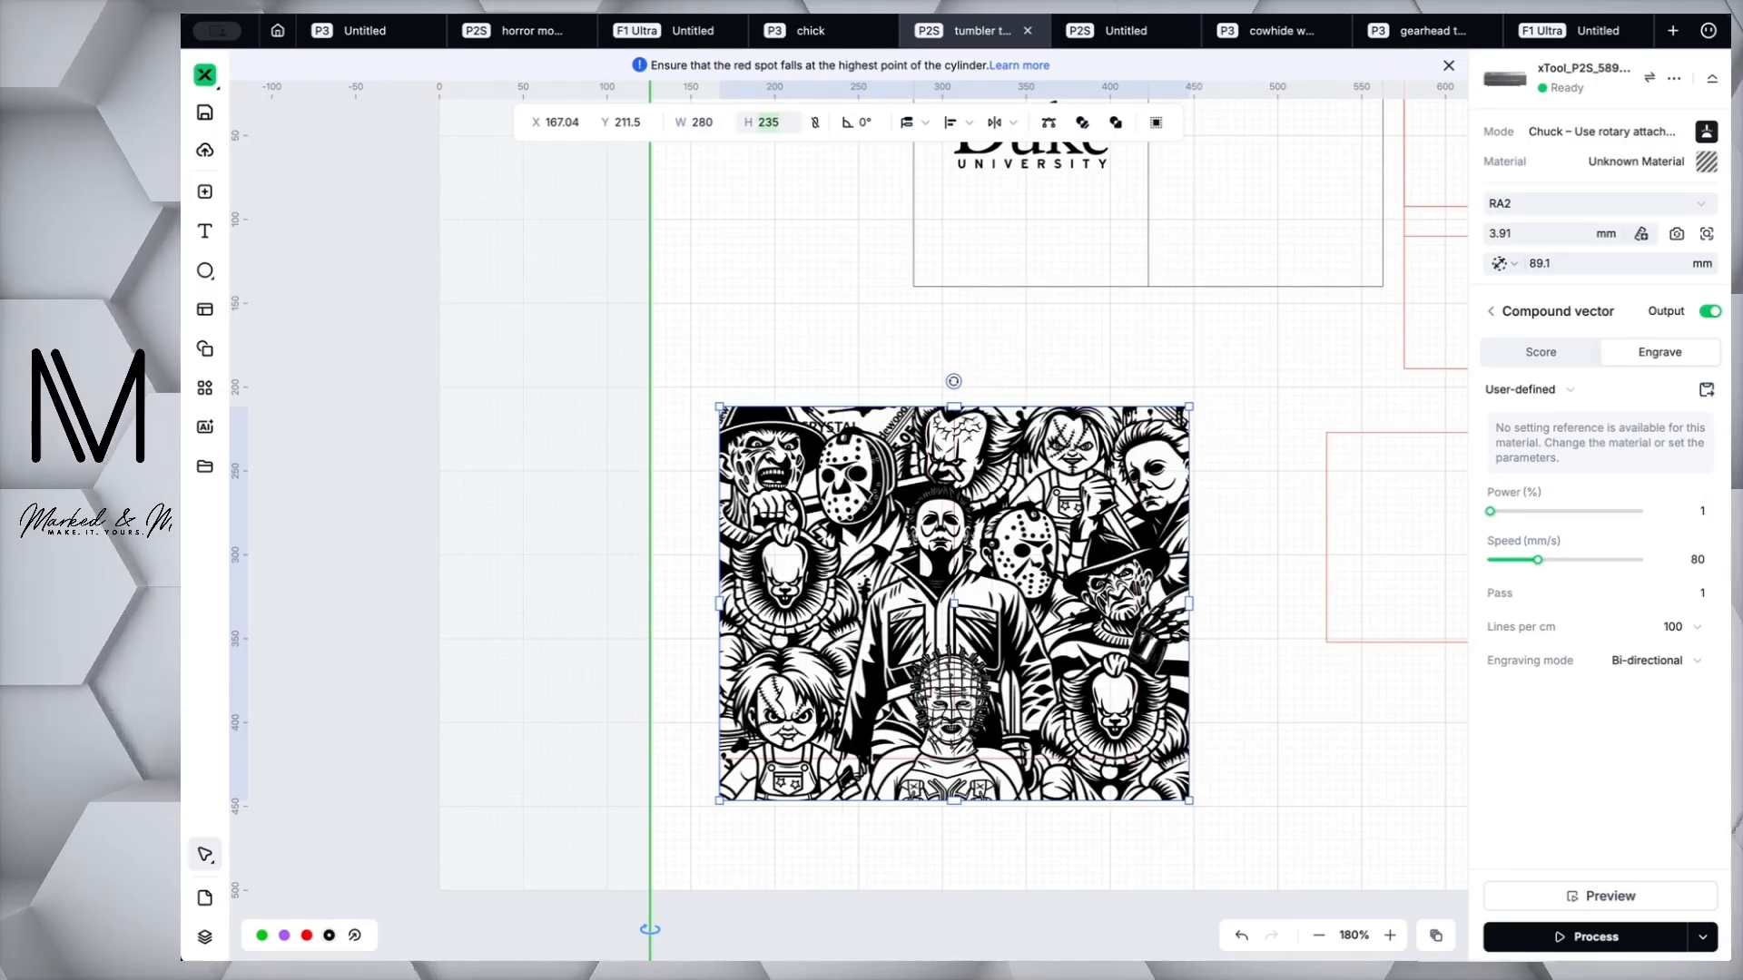
type("210")
key("Return")
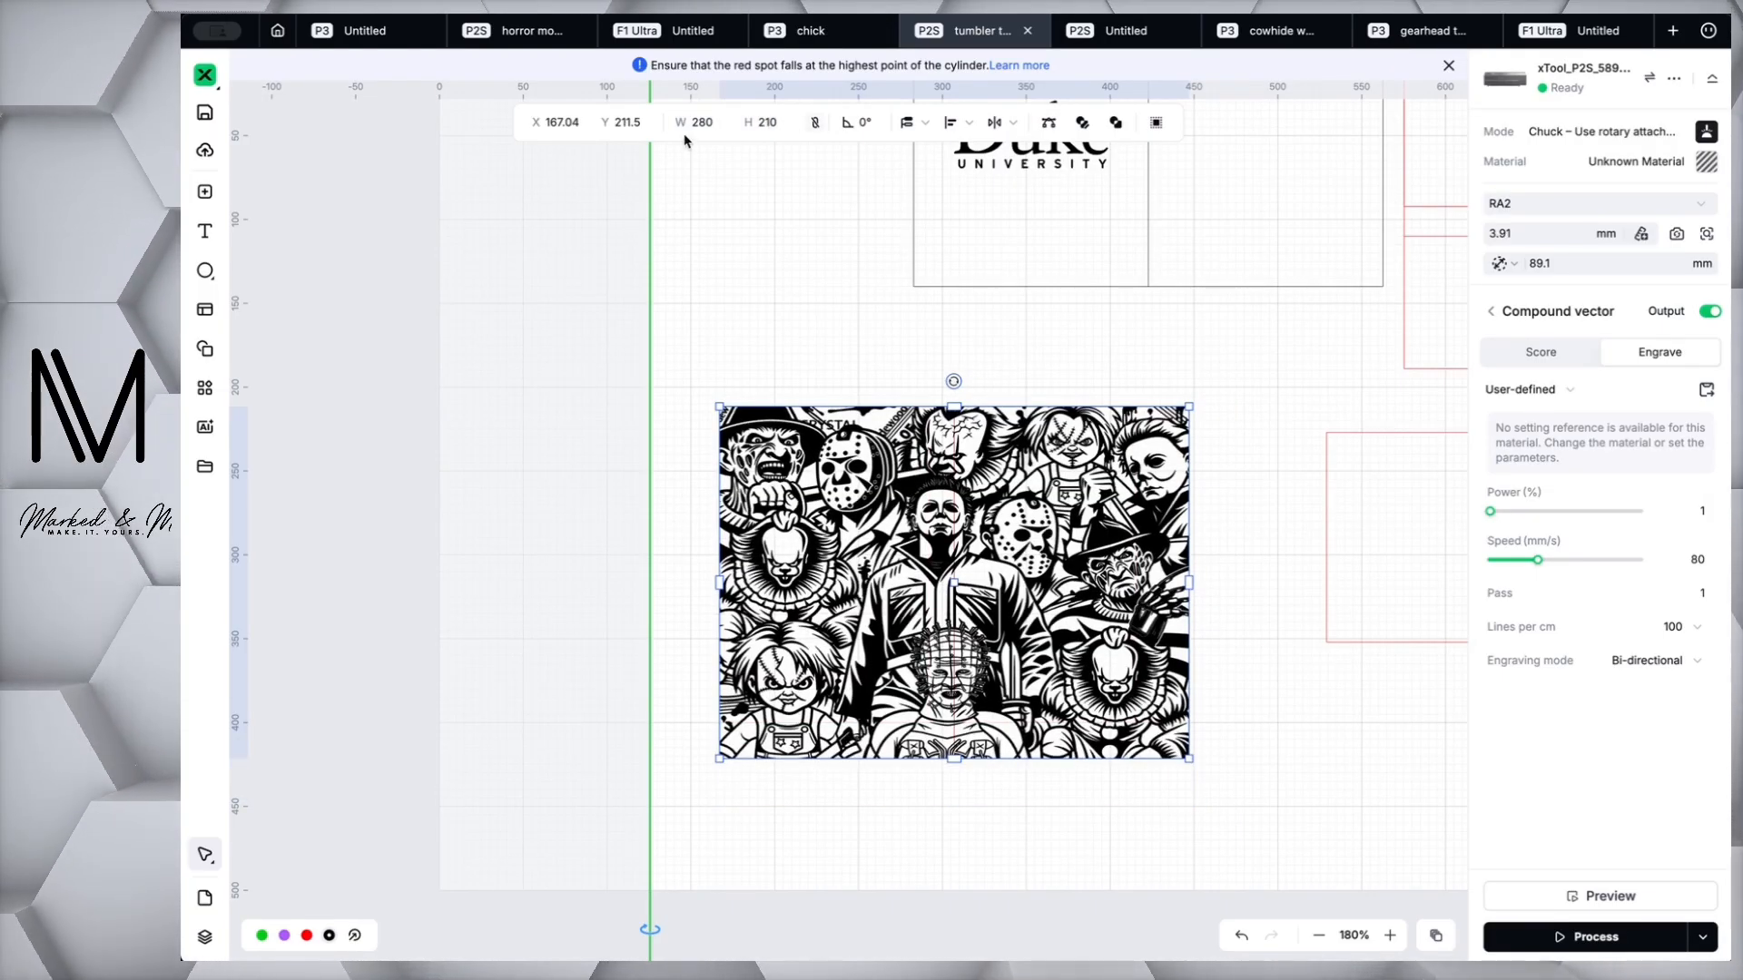
type("0")
key("Tab")
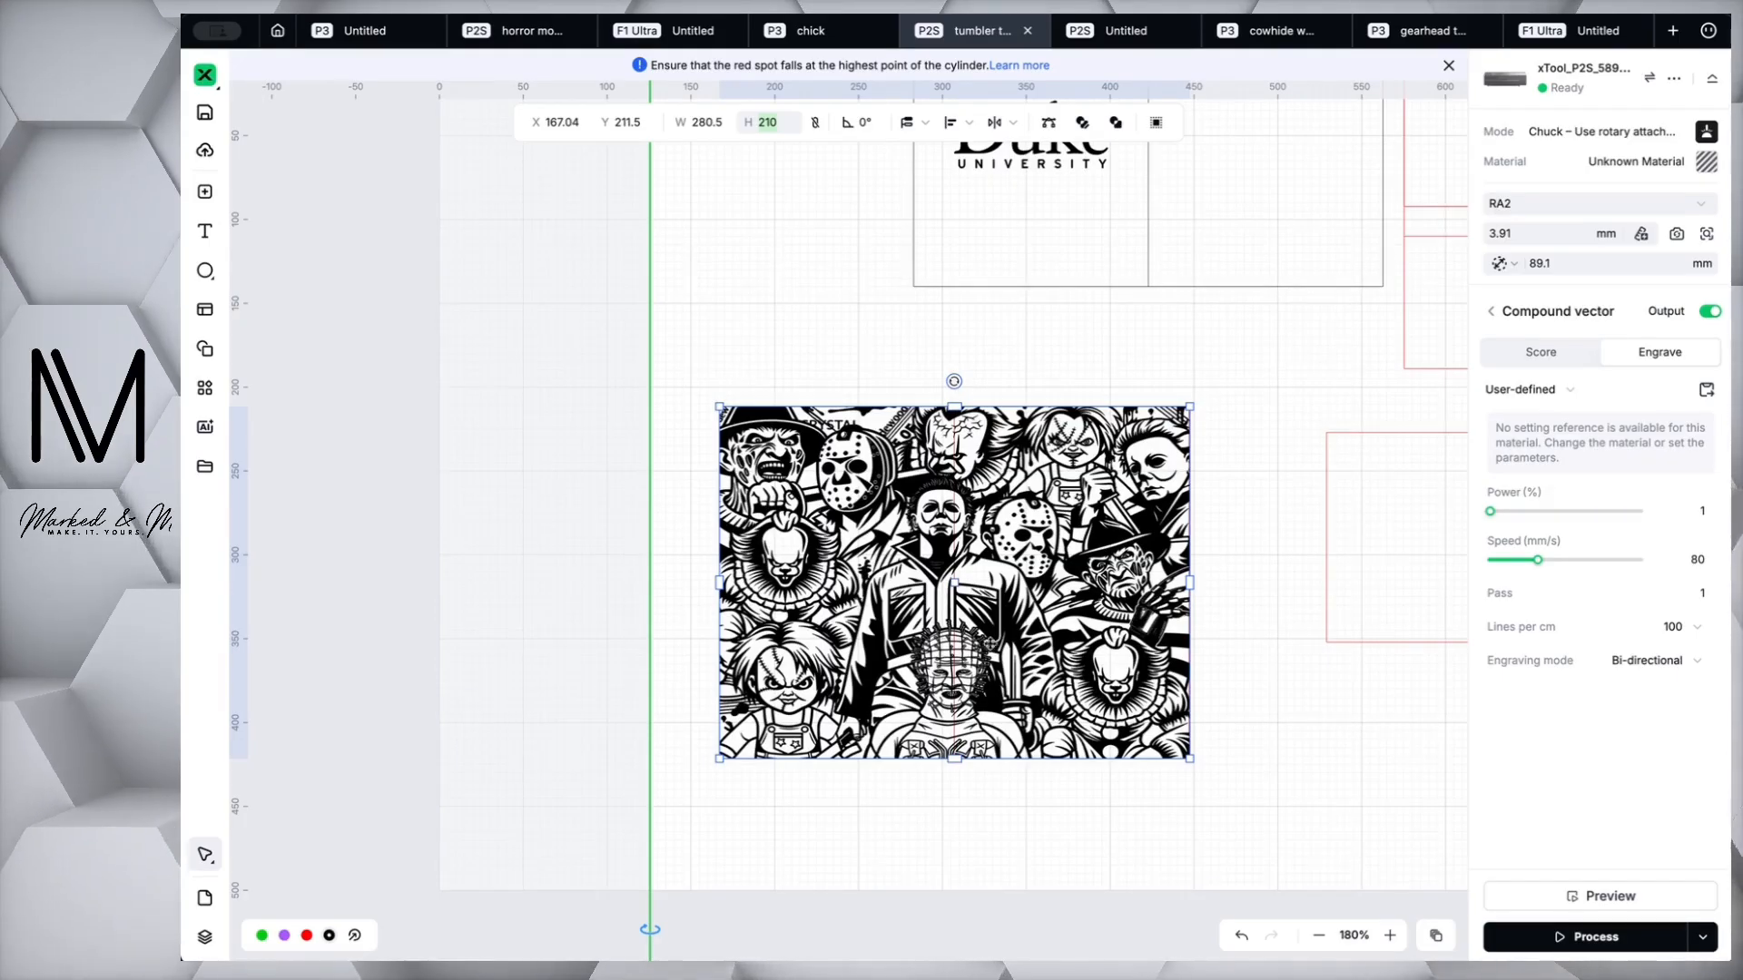
left_click(1065, 795)
scroll(1101, 625, "up", 3)
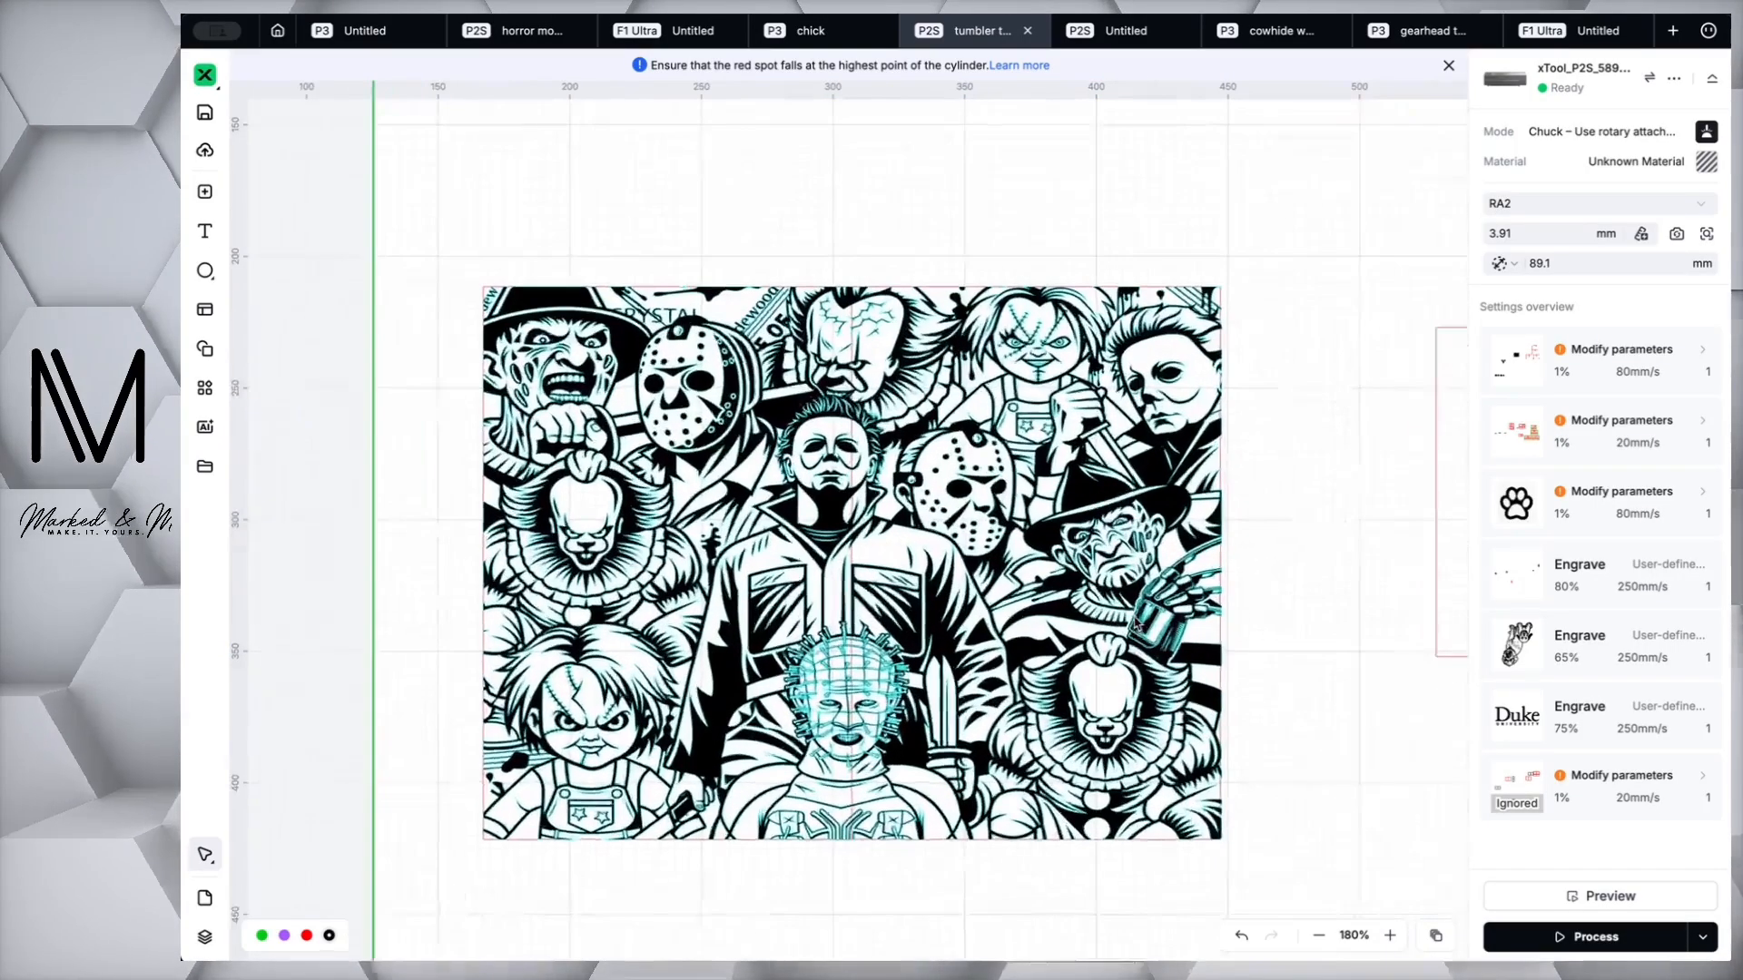
left_click(1101, 625)
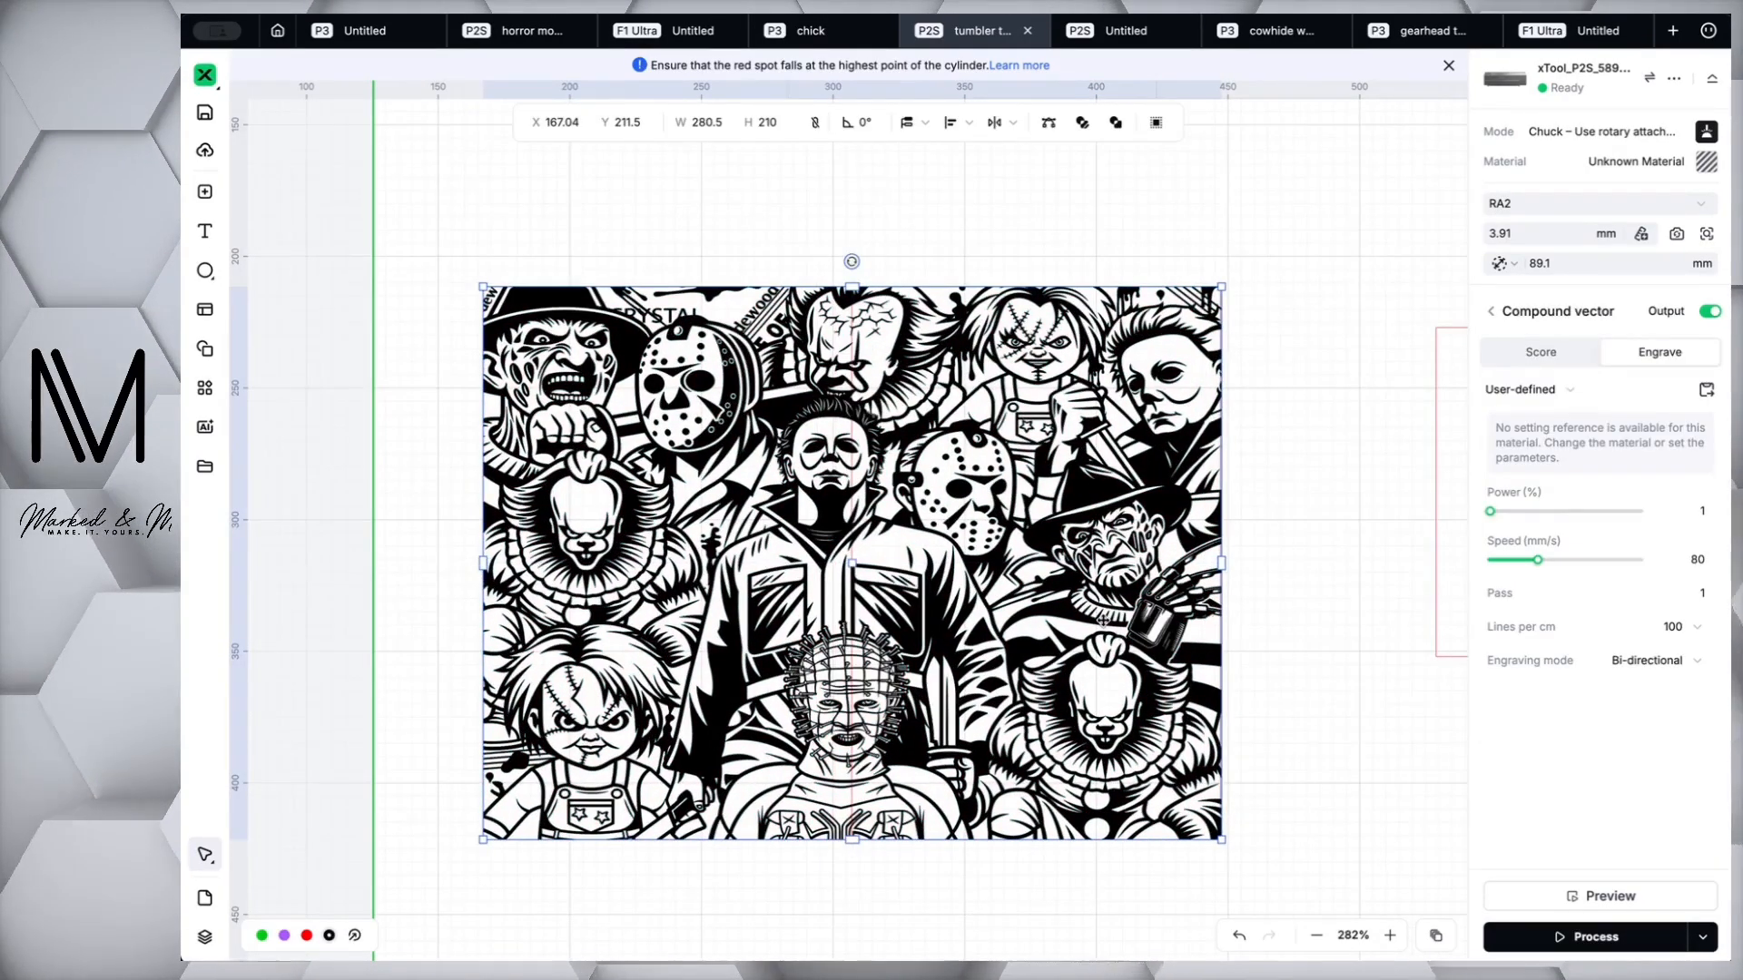
Move the horror artwork down and right off the two-section template, to about X 222, Y 238 mm.
scroll(1134, 690, "right", 2)
scroll(1155, 719, "down", 4)
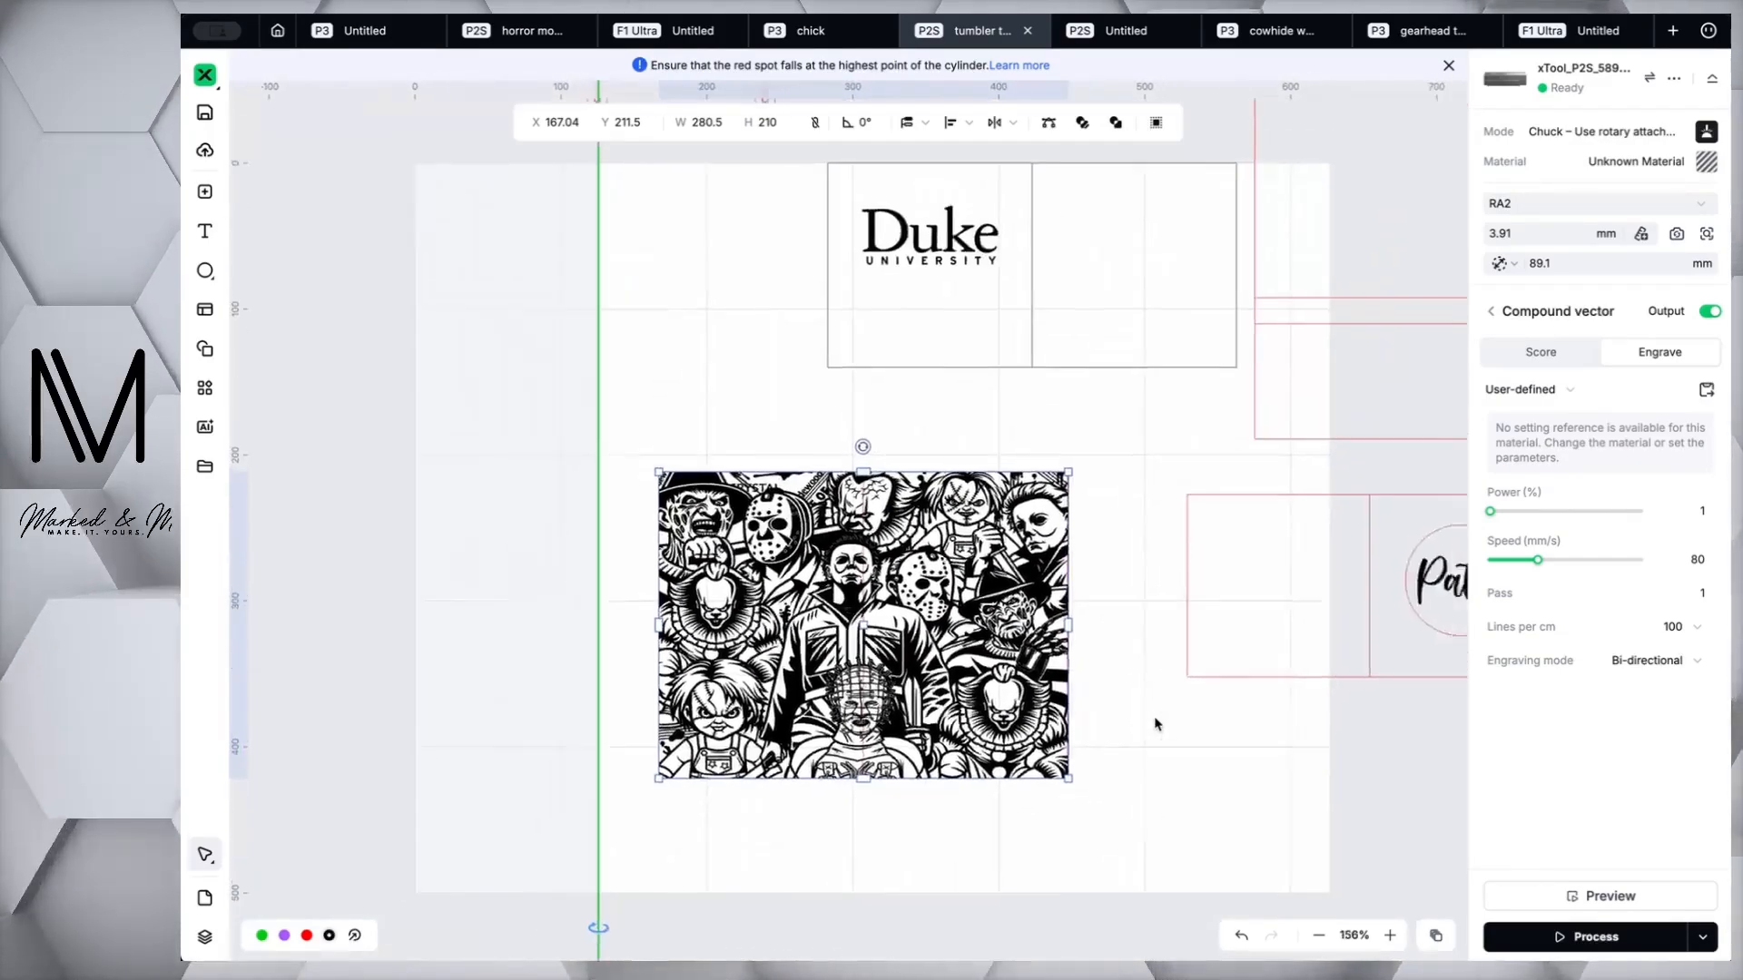
scroll(1154, 721, "right", 2)
left_click_drag(799, 653, 808, 703)
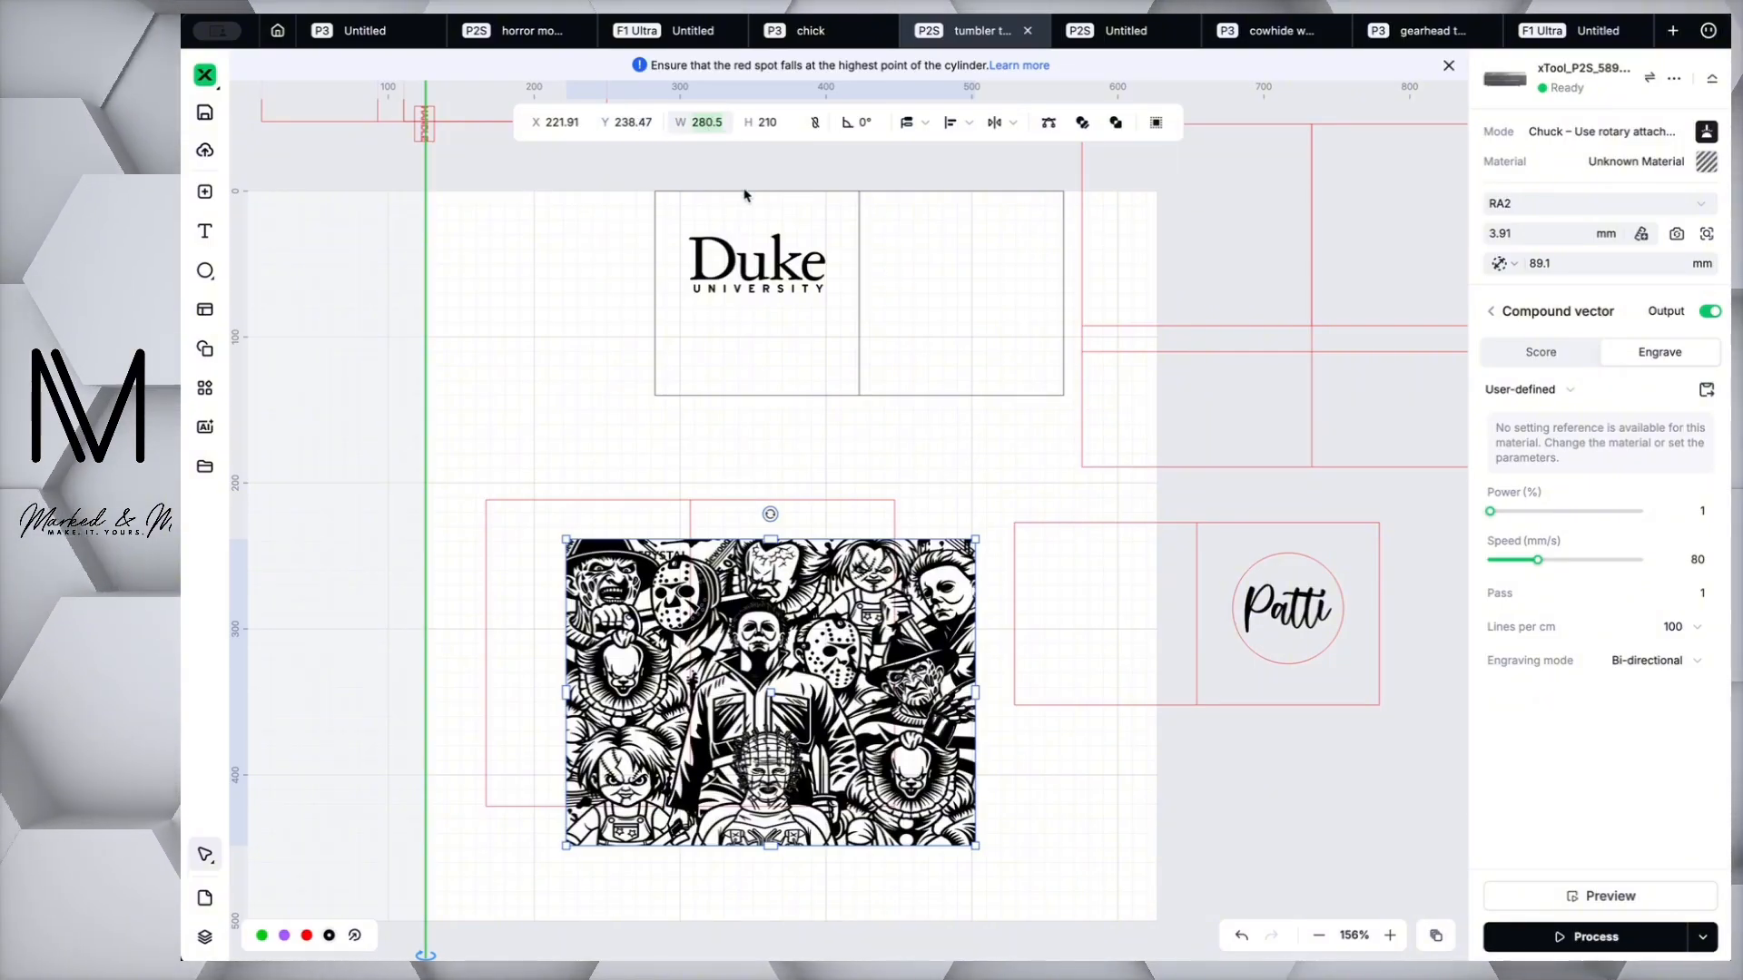
Resize the horror artwork to 250.5 mm wide and 125 mm high.
type("250.5")
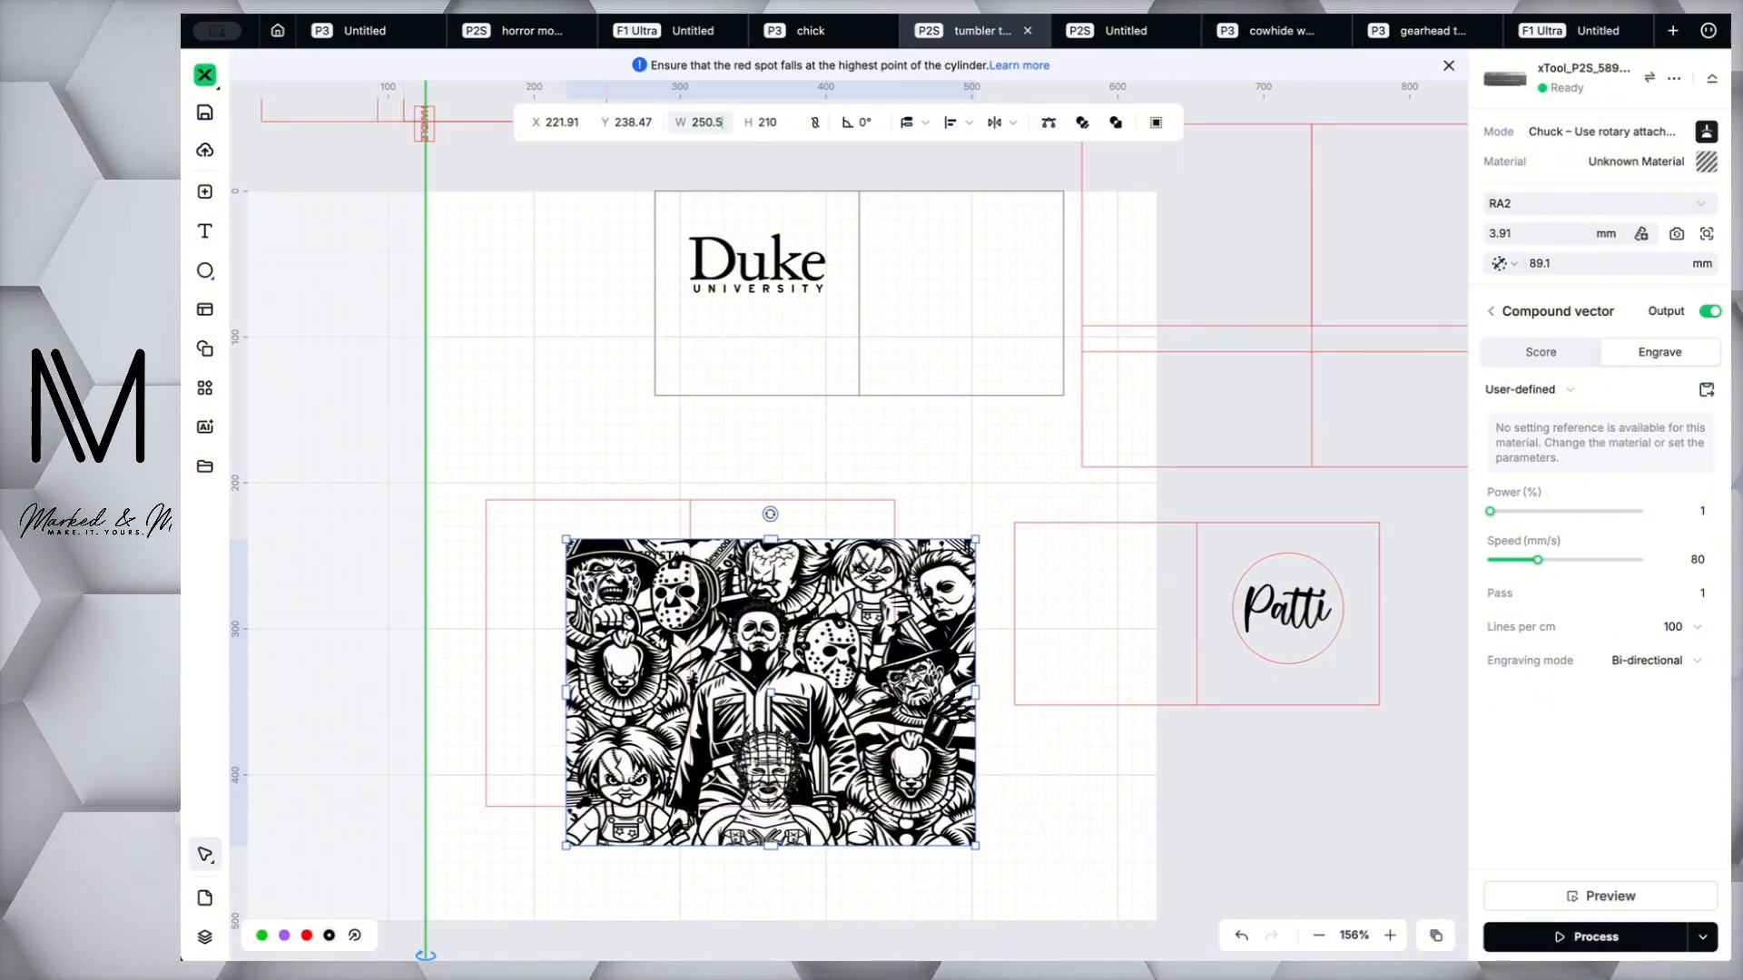
key("Tab")
type("125")
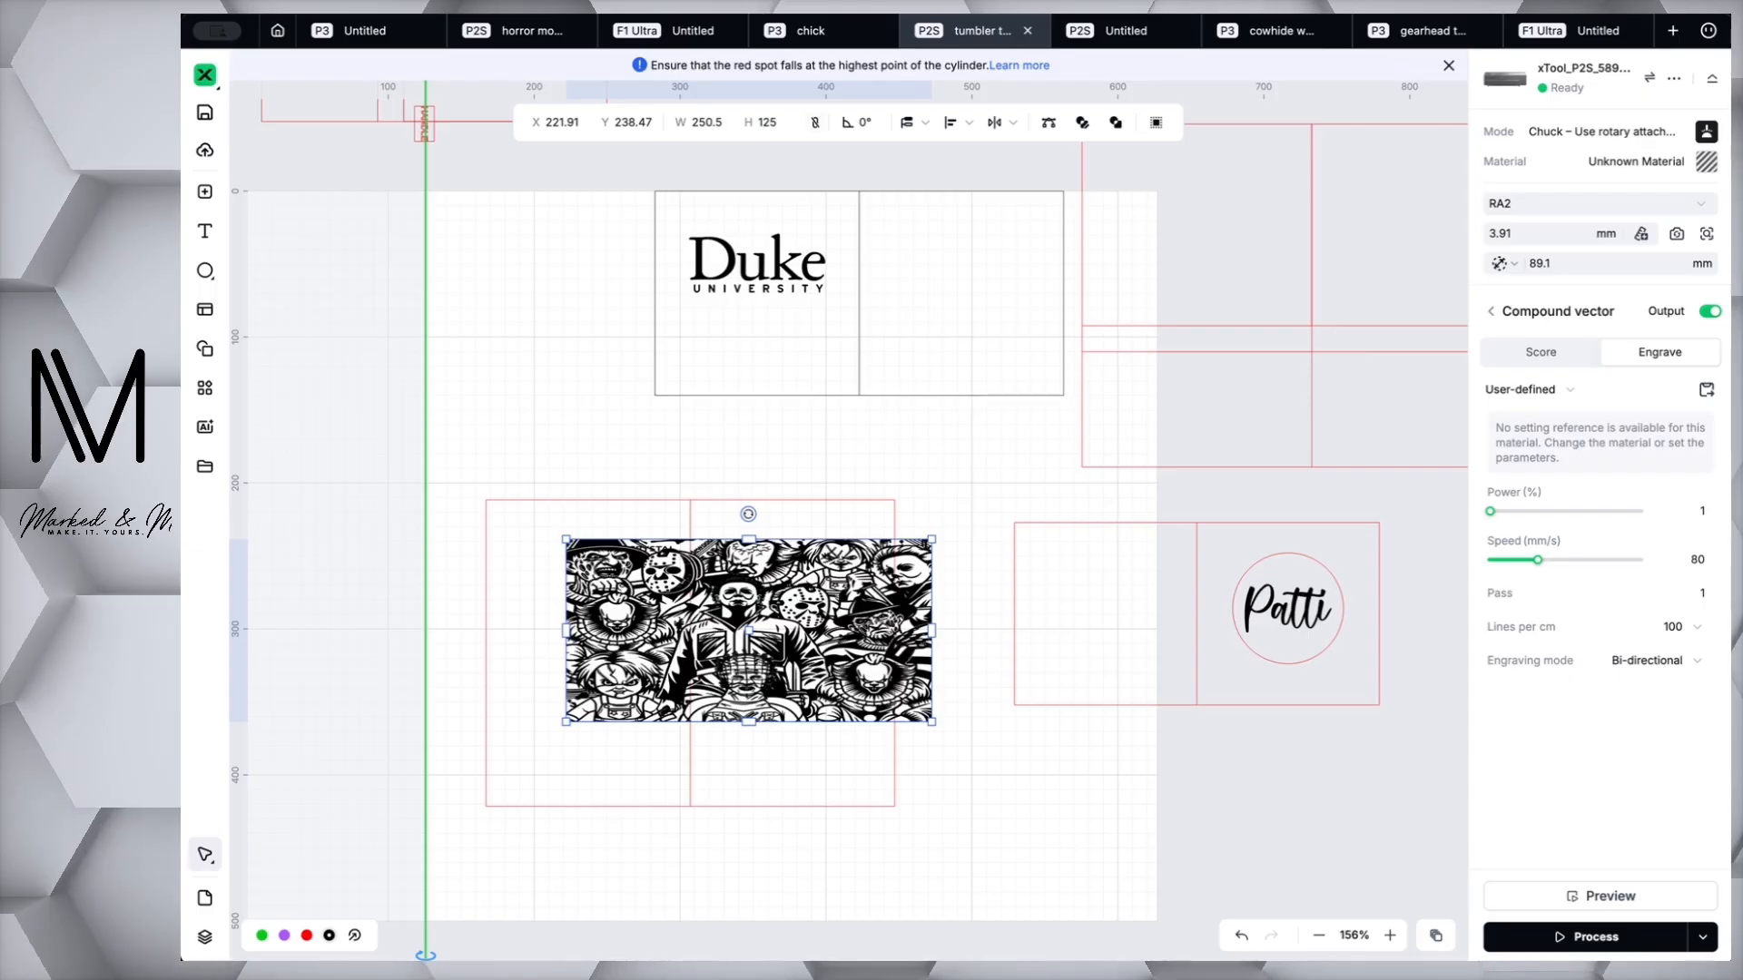
key("Return")
Shift the resized horror artwork right to about X 279 mm, keeping it at the same height on the canvas.
scroll(803, 655, "up", 8)
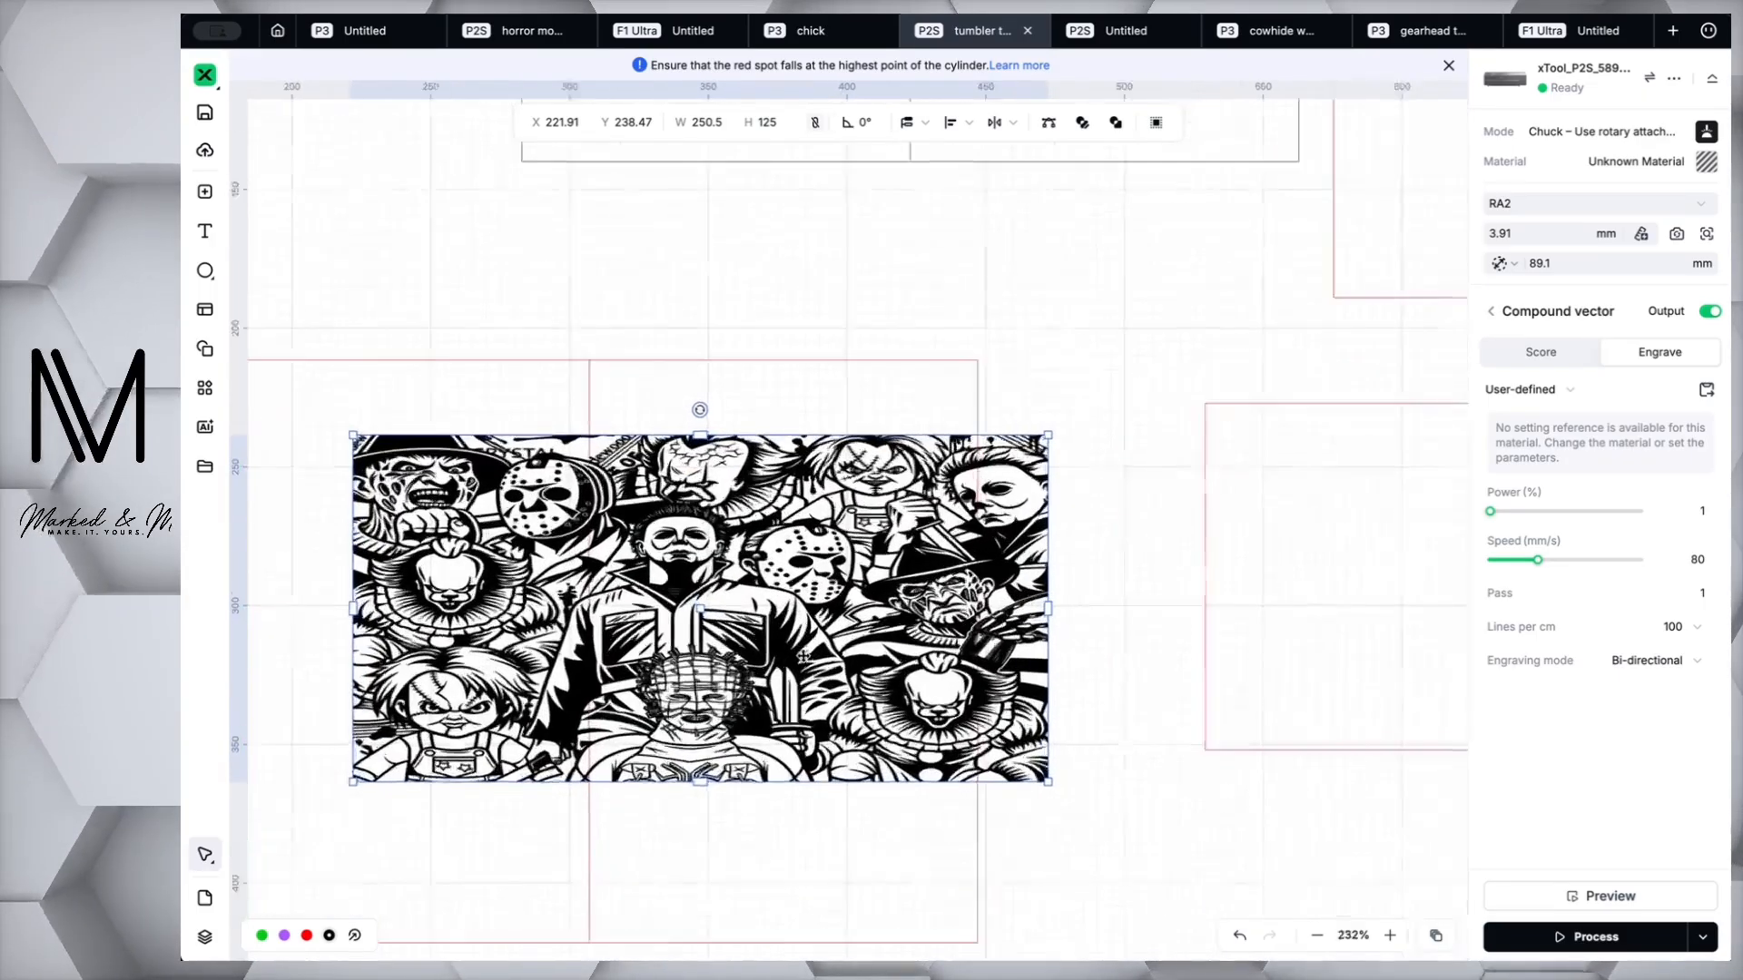
left_click_drag(775, 625, 962, 614)
scroll(962, 614, "right", 2)
scroll(962, 614, "down", 1)
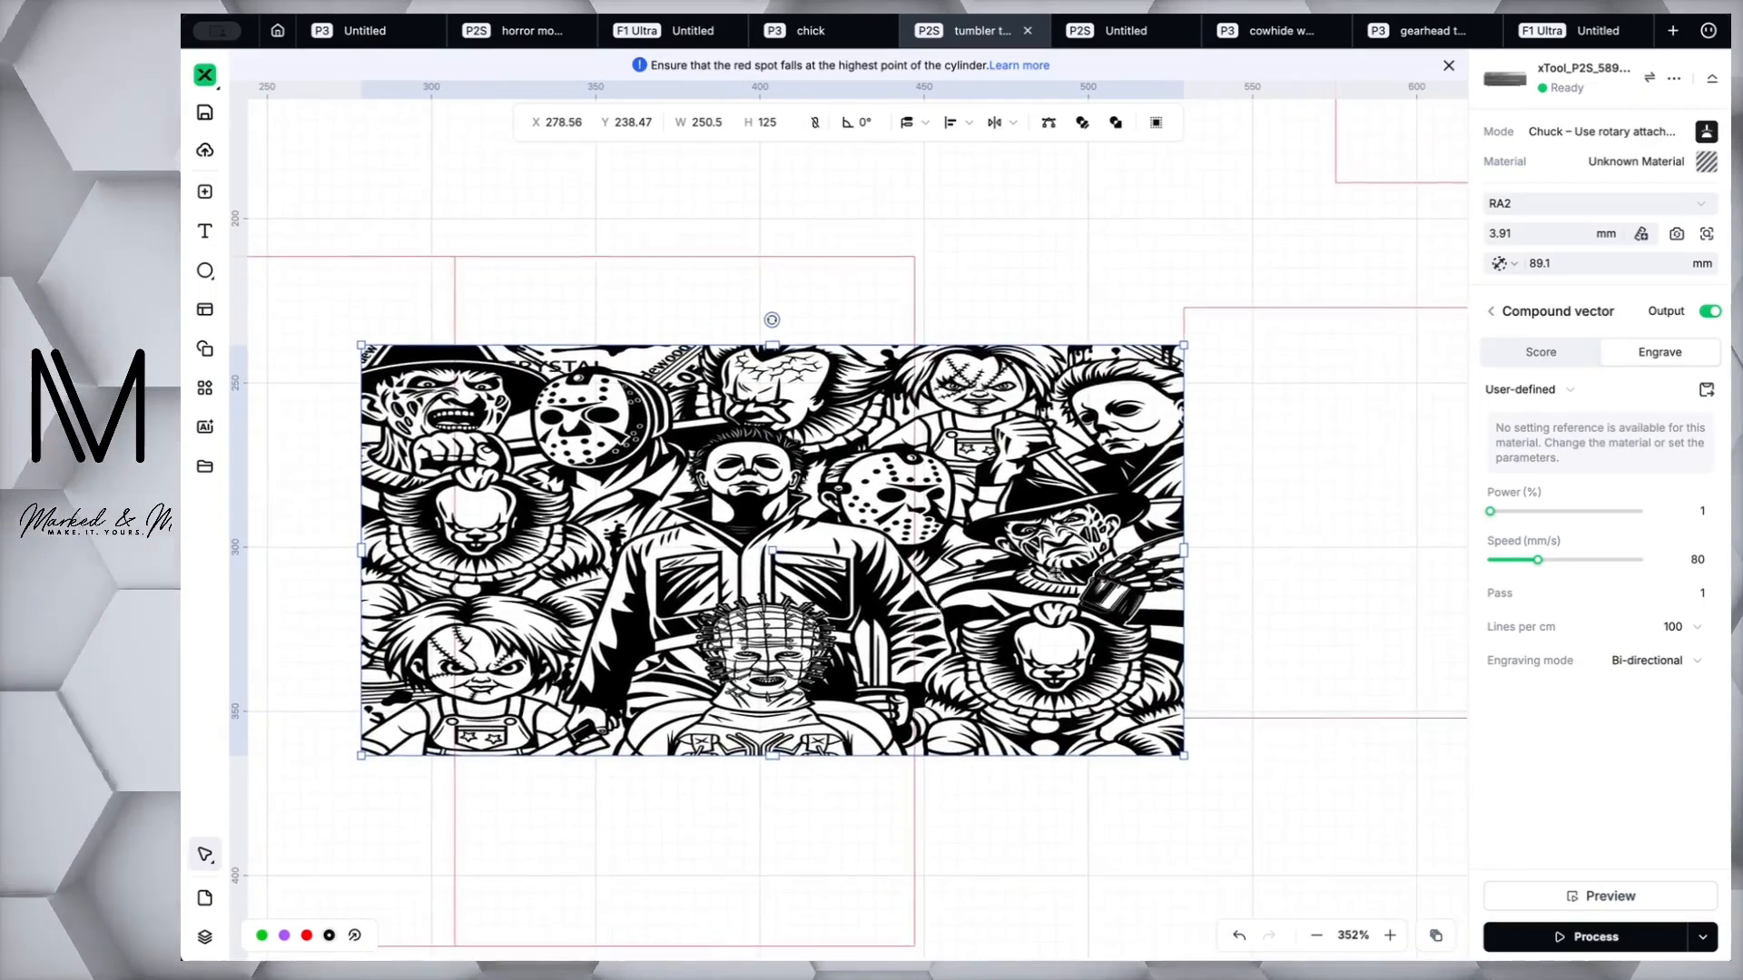
Narrow the horror artwork to about 242 mm from its right edge and set its width back to 250.5 mm.
mouse_move(1185, 551)
left_mouse_down()
mouse_move(1094, 549)
mouse_move(1157, 545)
left_mouse_up()
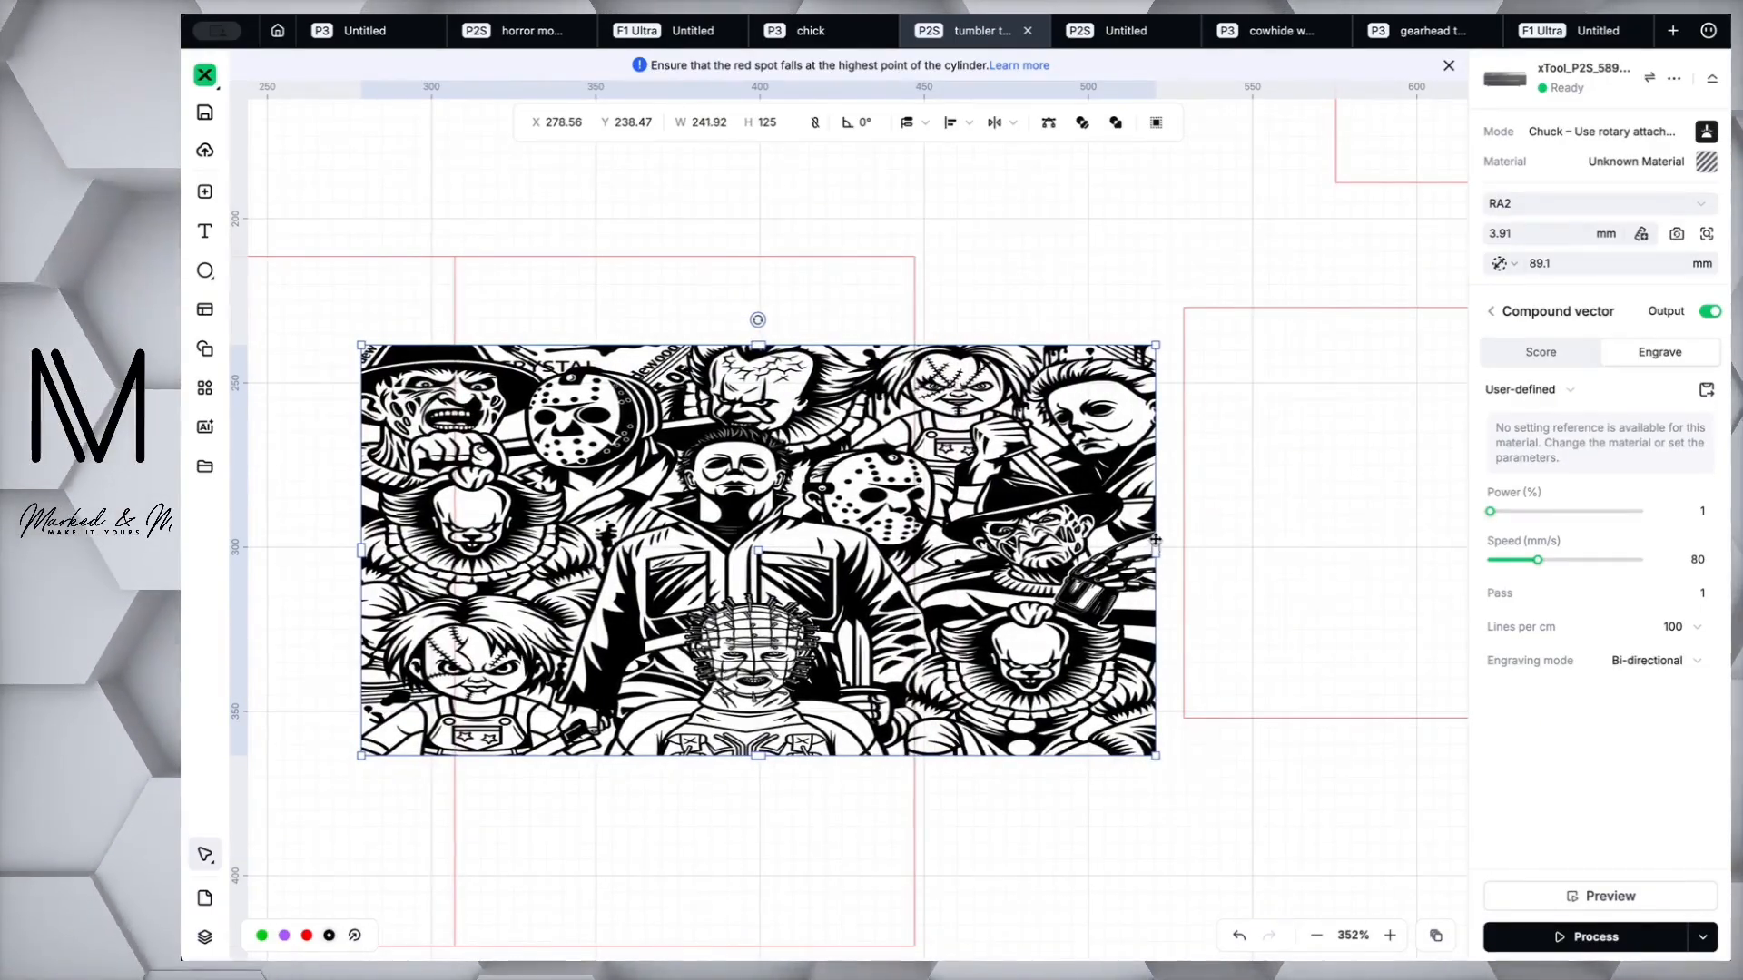
left_click(712, 128)
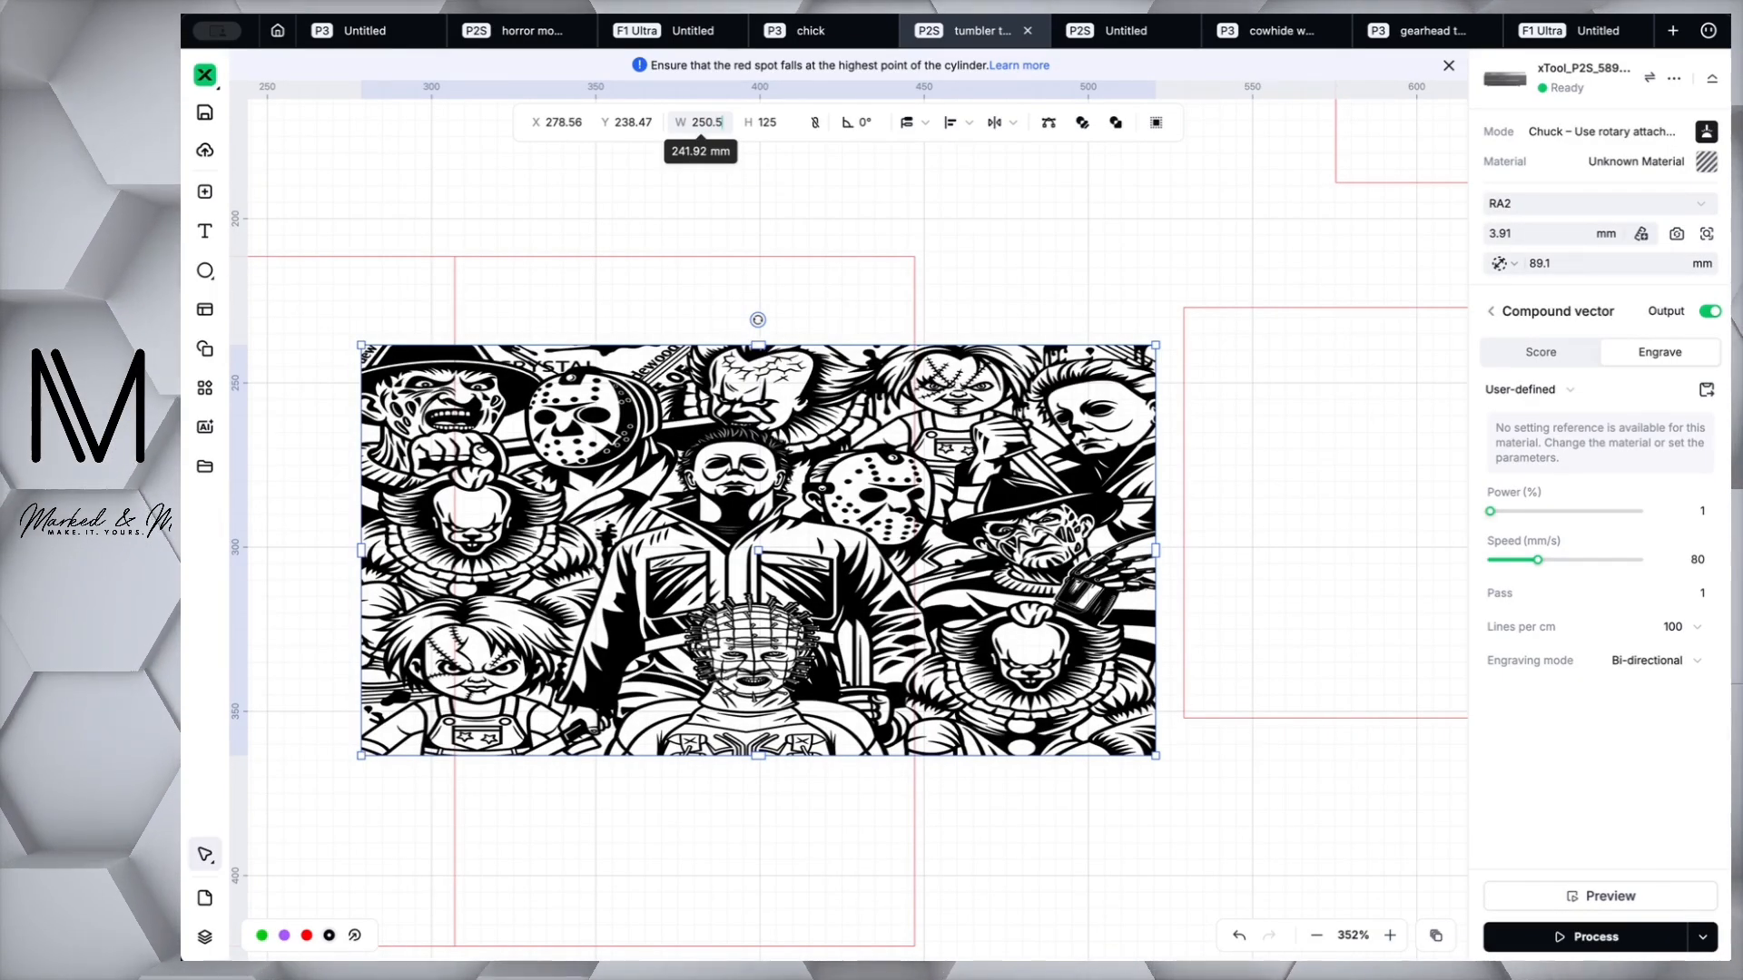
key("Tab")
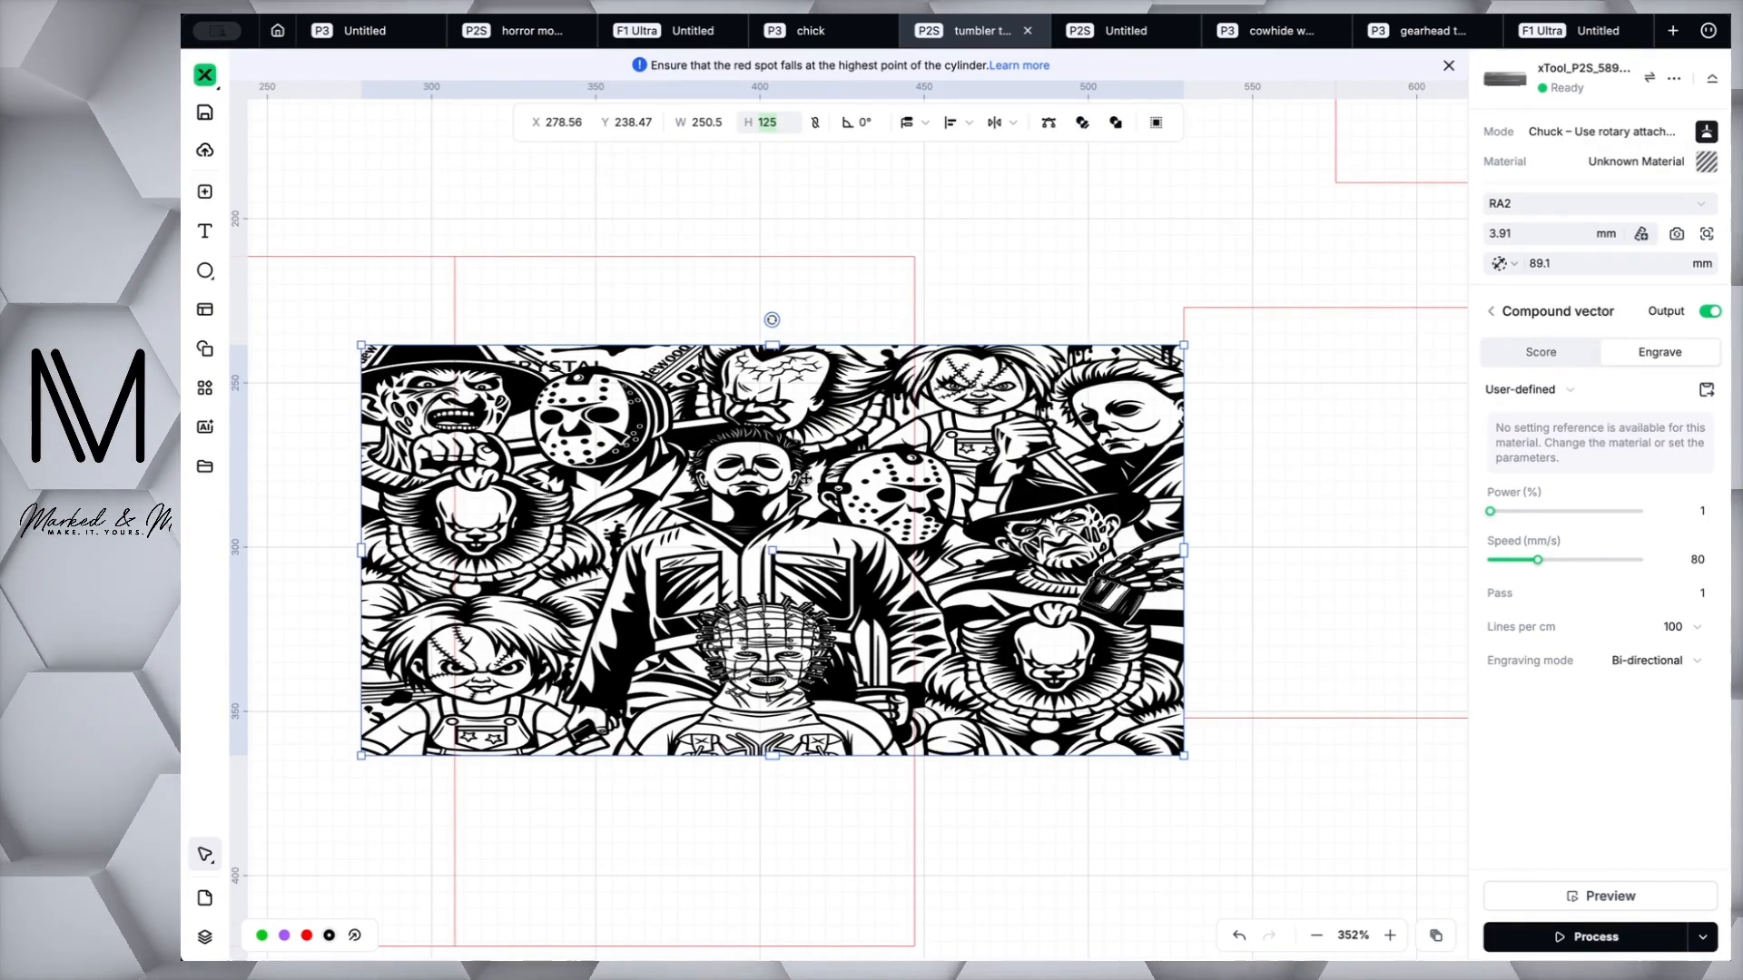
Move the horror artwork to about X 306, Y 225 mm and narrow it from its right edge to about 238 mm.
left_click_drag(821, 446, 910, 423)
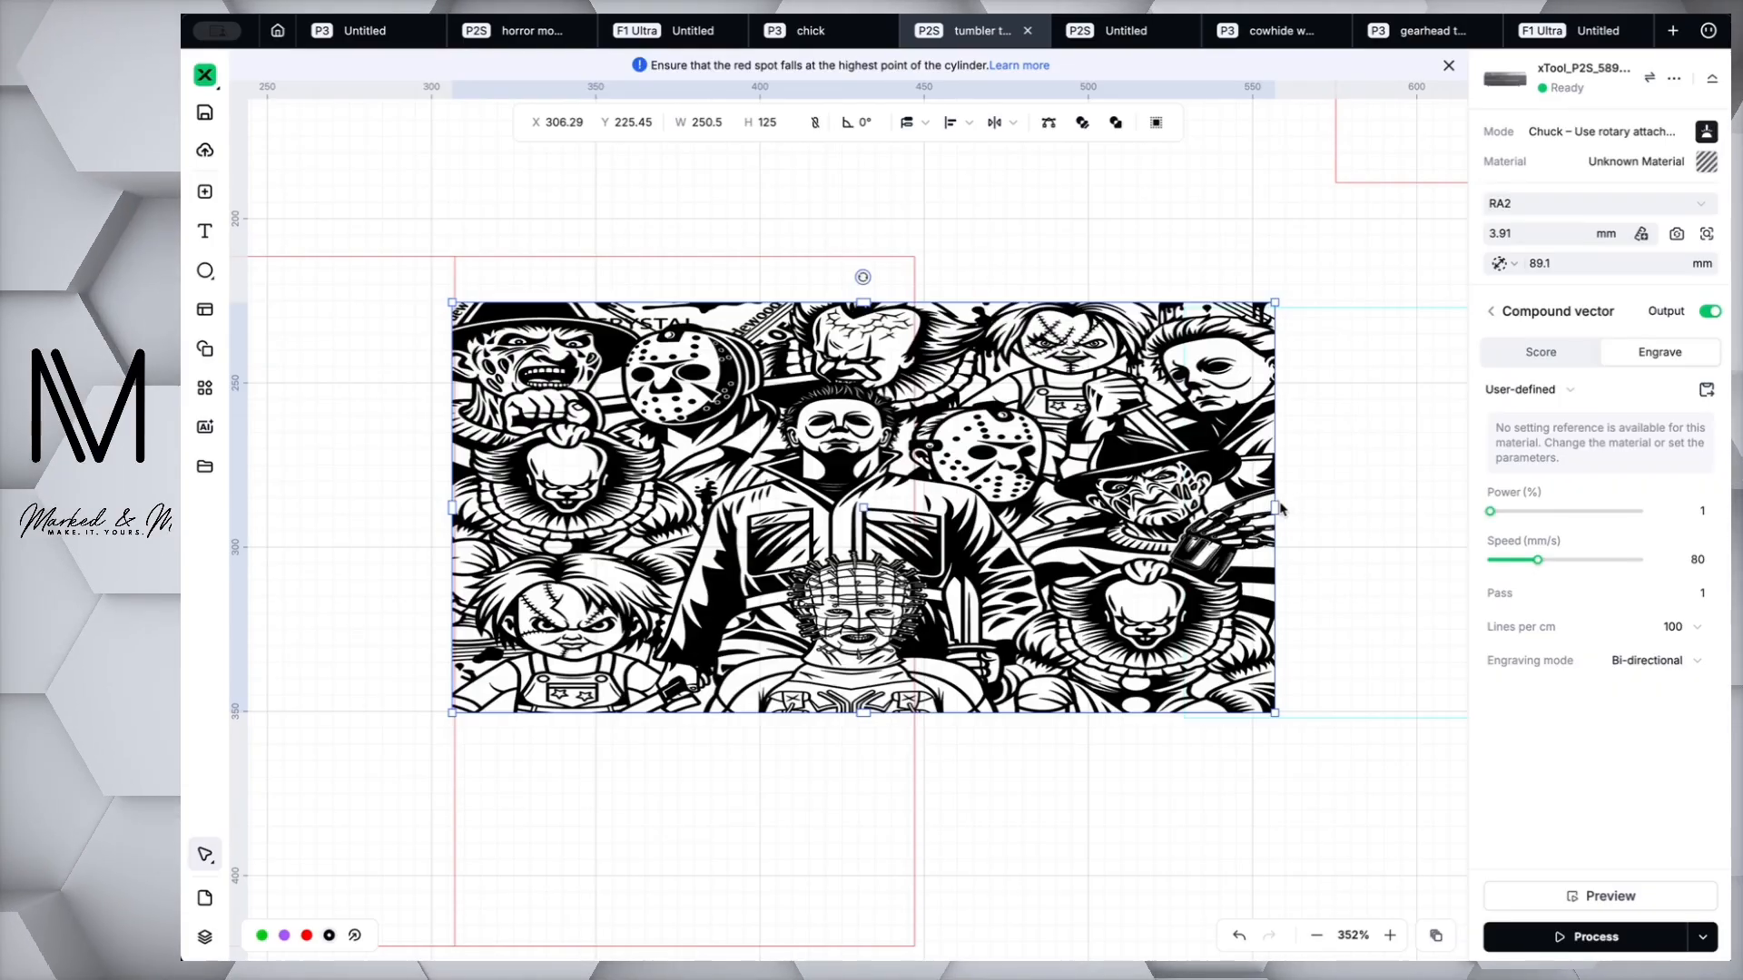
left_click_drag(1275, 507, 1226, 505)
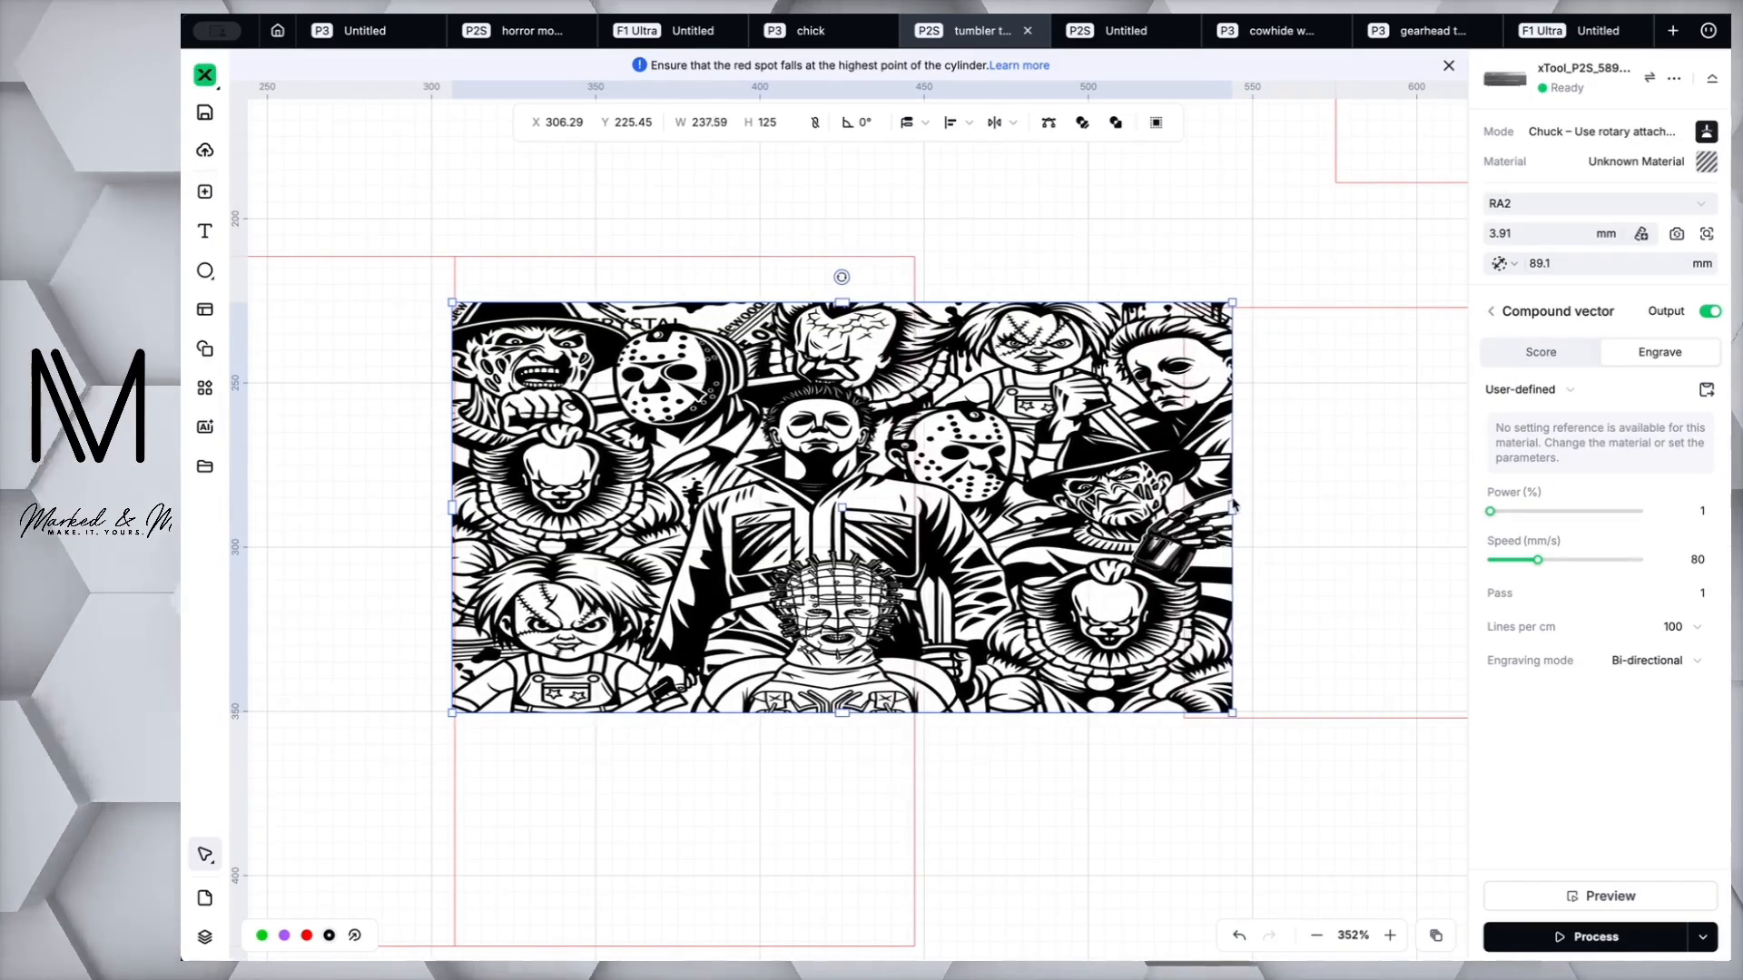